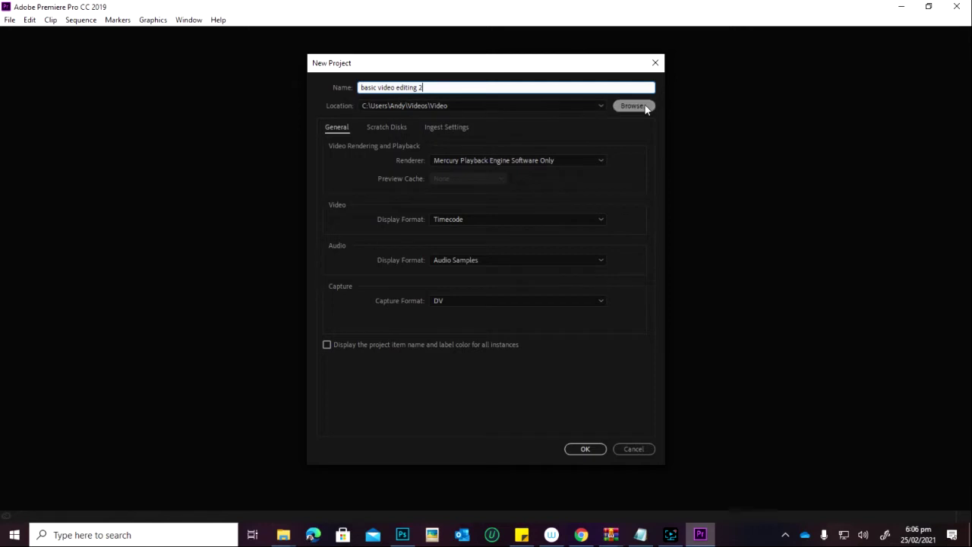
pyautogui.click(644, 105)
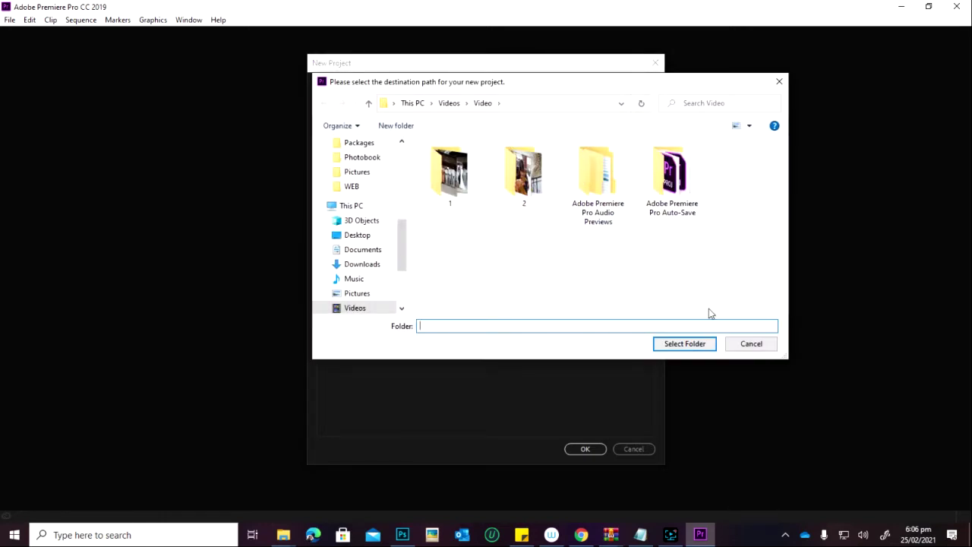
pyautogui.click(374, 250)
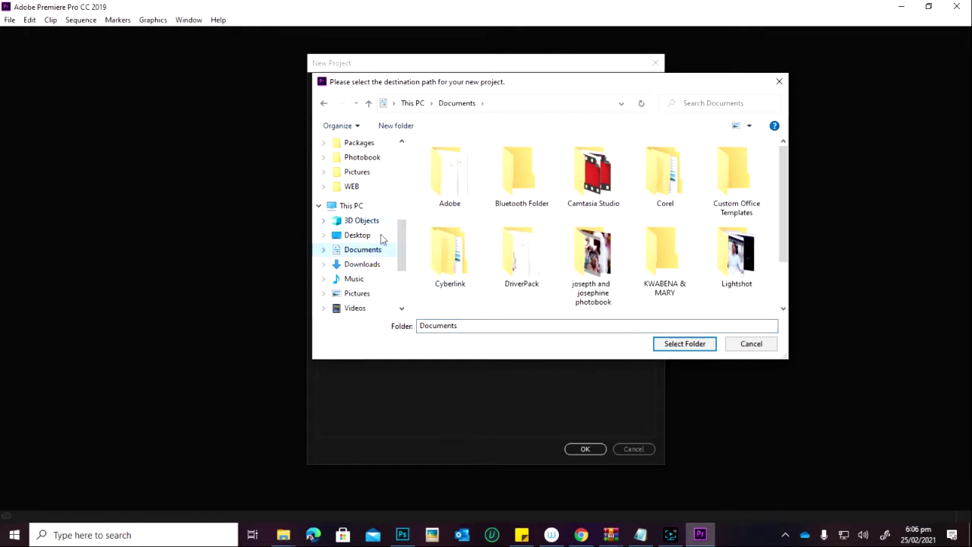
pyautogui.doubleClick(462, 186)
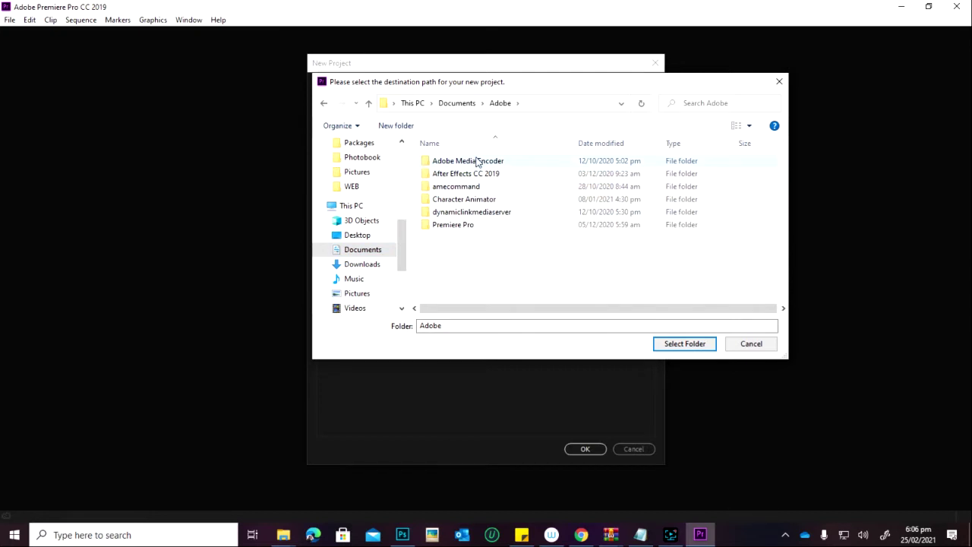
pyautogui.click(459, 225)
pyautogui.click(460, 225)
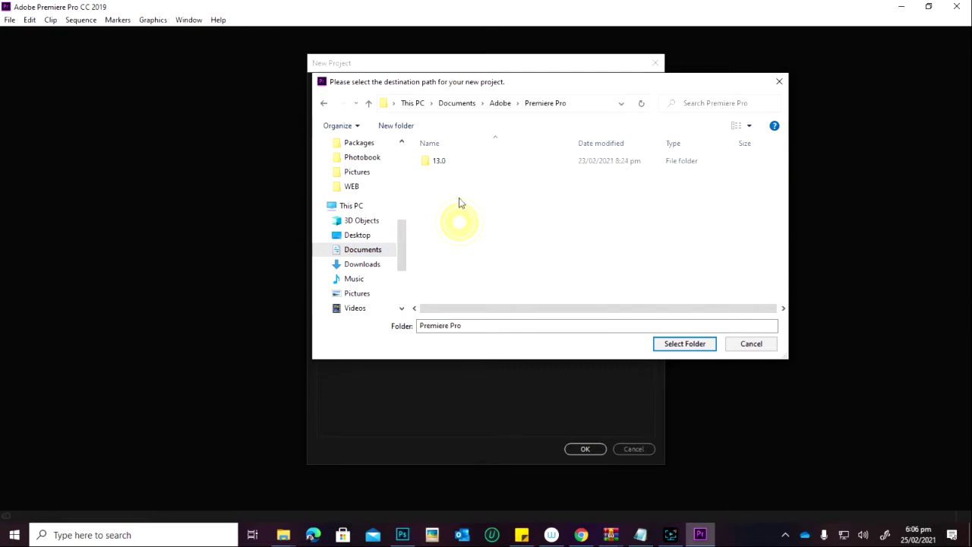
pyautogui.doubleClick(442, 164)
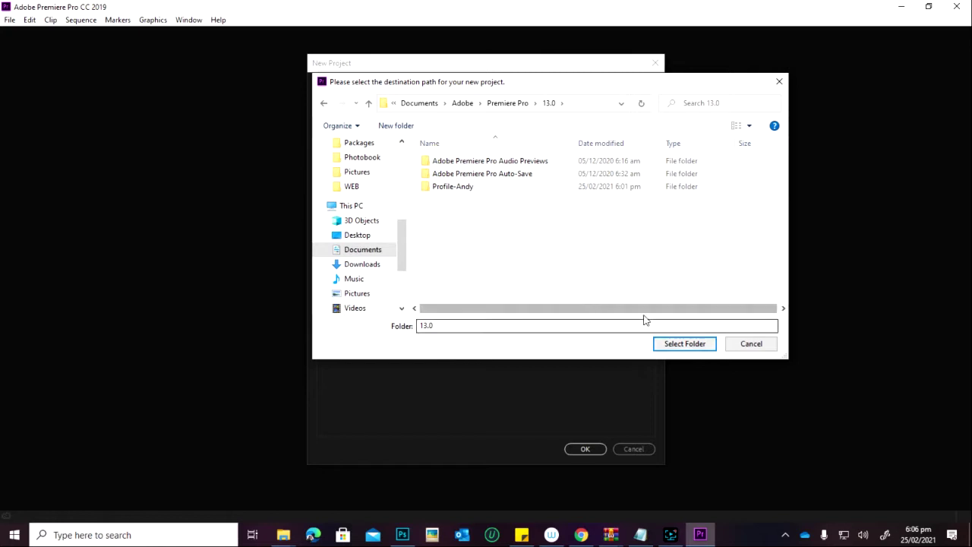
pyautogui.click(757, 347)
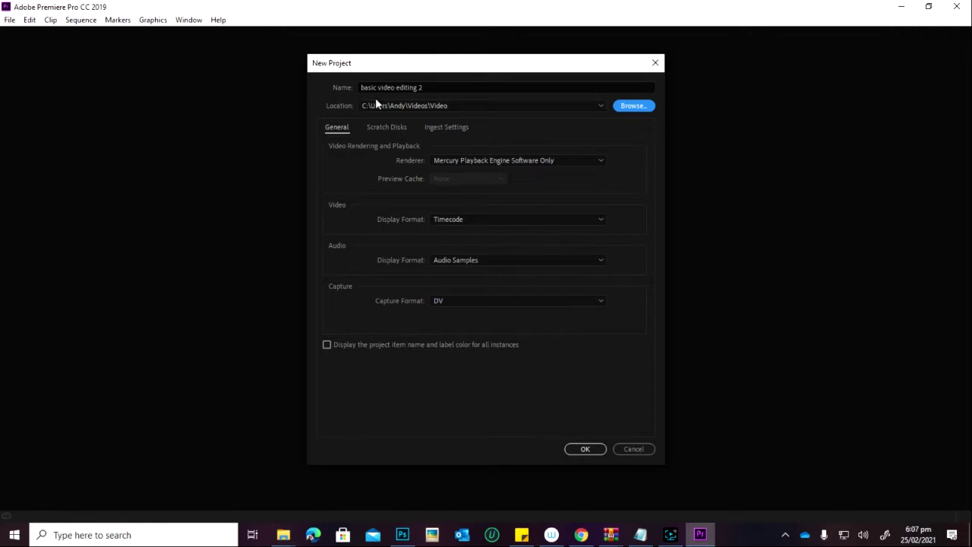
# - Create the new project "basic video editing 2" in the Videos\Video folder with the current settings
pyautogui.click(585, 450)
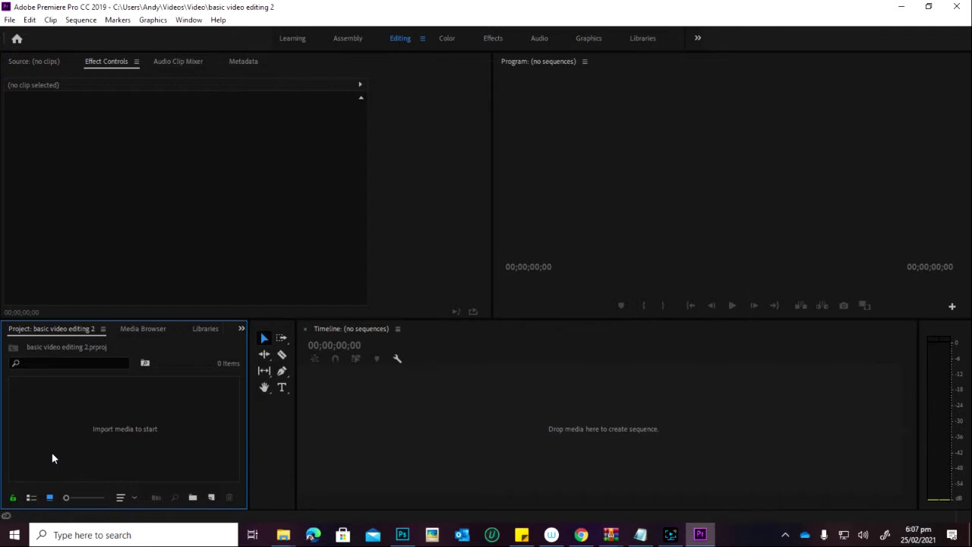
pyautogui.rightClick(64, 425)
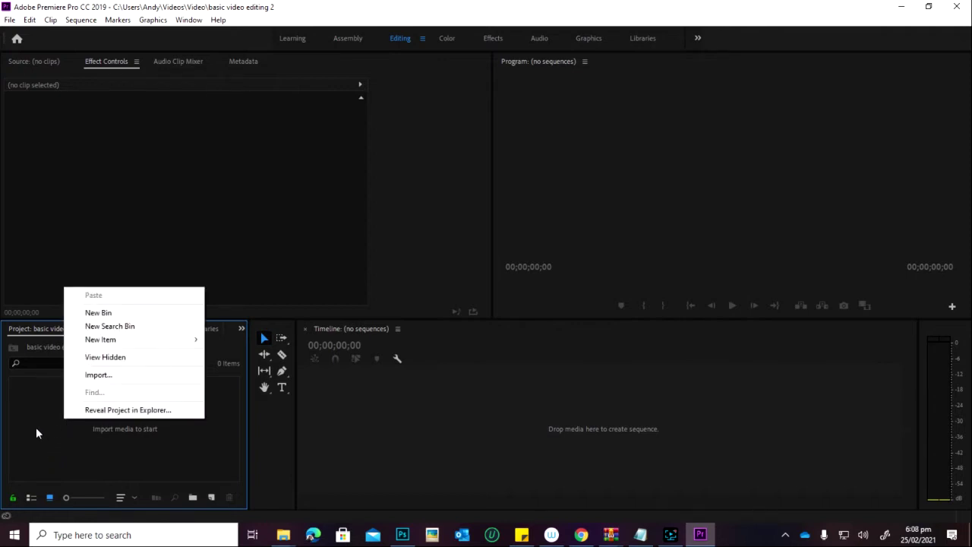
pyautogui.click(36, 426)
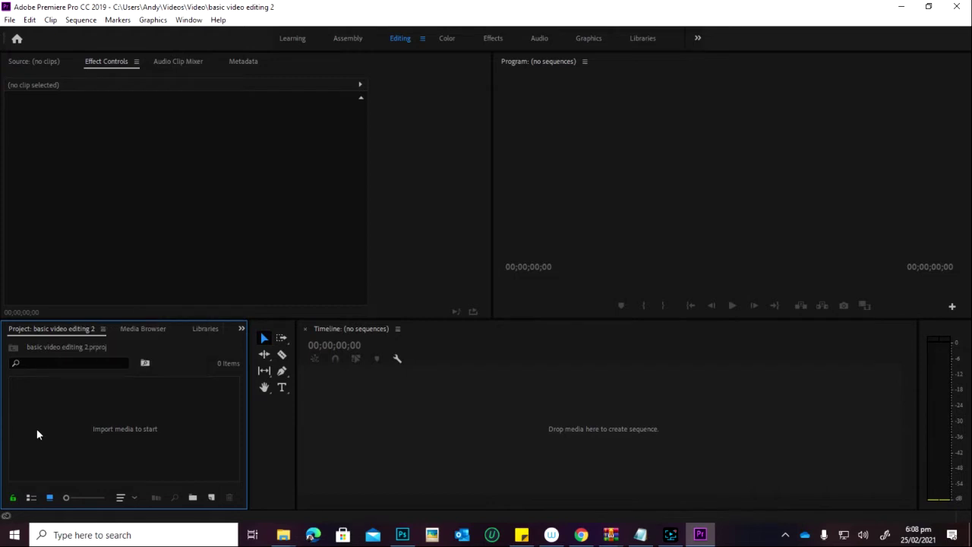
pyautogui.rightClick(37, 429)
pyautogui.click(39, 437)
pyautogui.rightClick(185, 442)
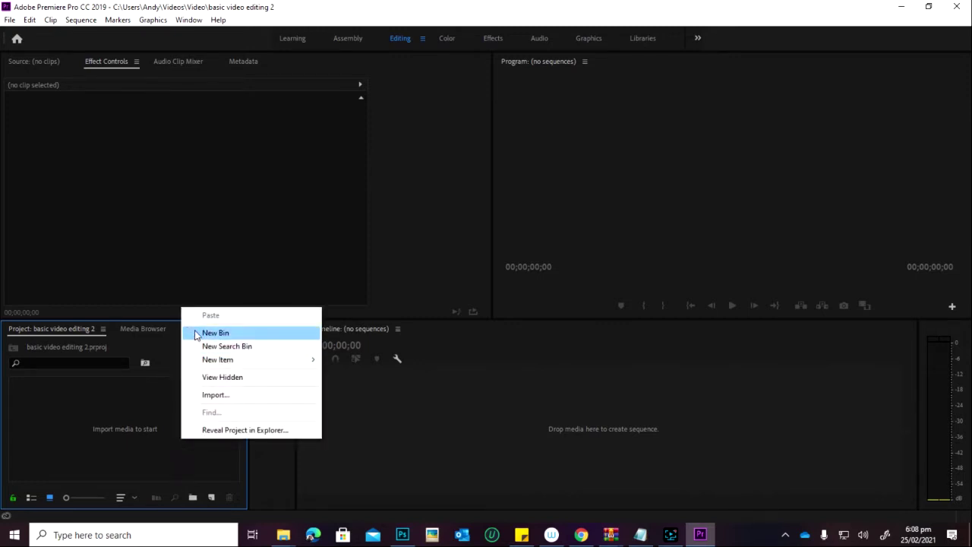
# - Create a bin named Trailer in the project and open it
pyautogui.click(192, 498)
pyautogui.click(193, 498)
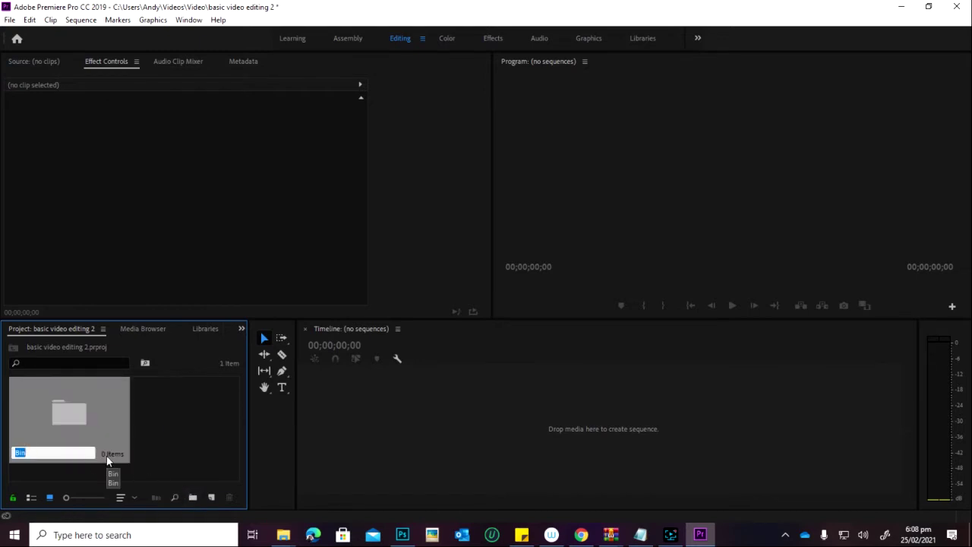
pyautogui.write('Trailer')
pyautogui.click(154, 441)
pyautogui.doubleClick(69, 419)
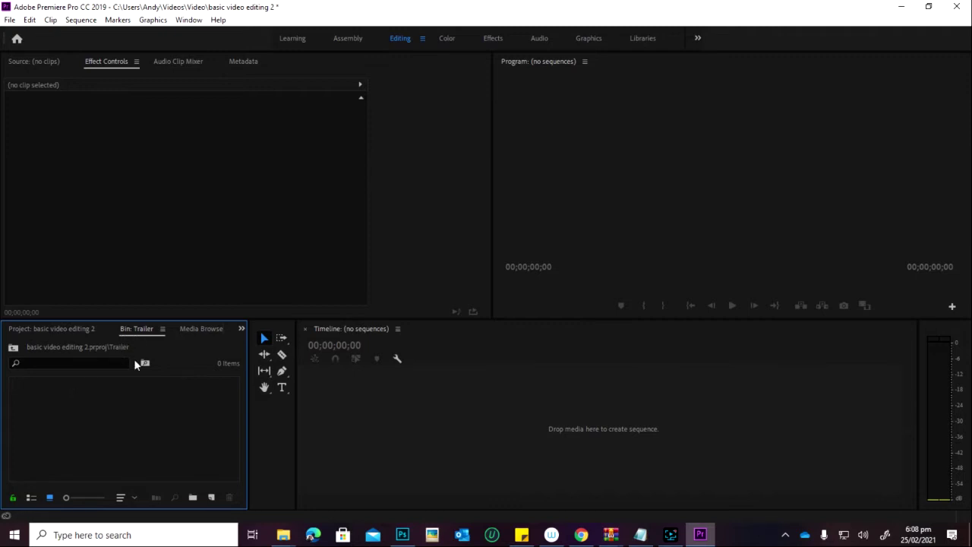
pyautogui.click(11, 20)
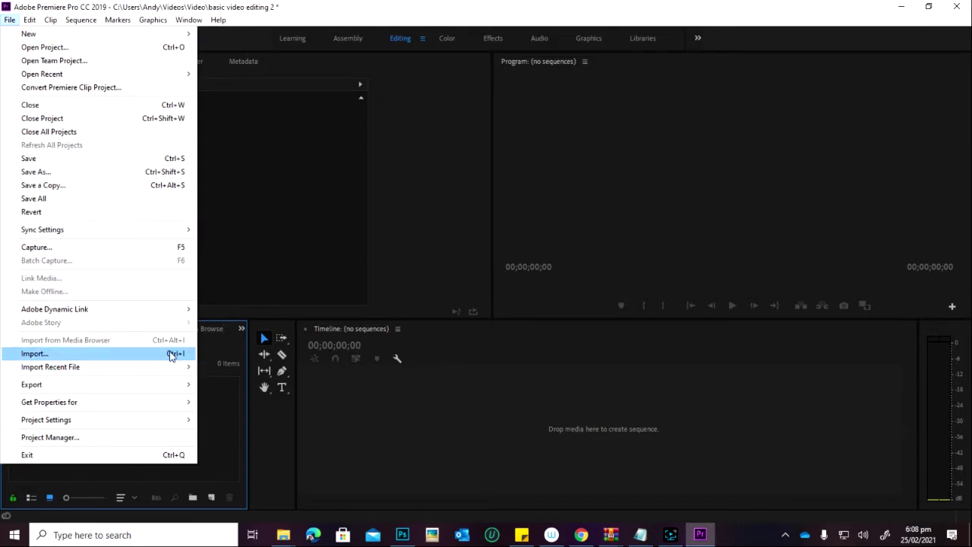
pyautogui.doubleClick(214, 401)
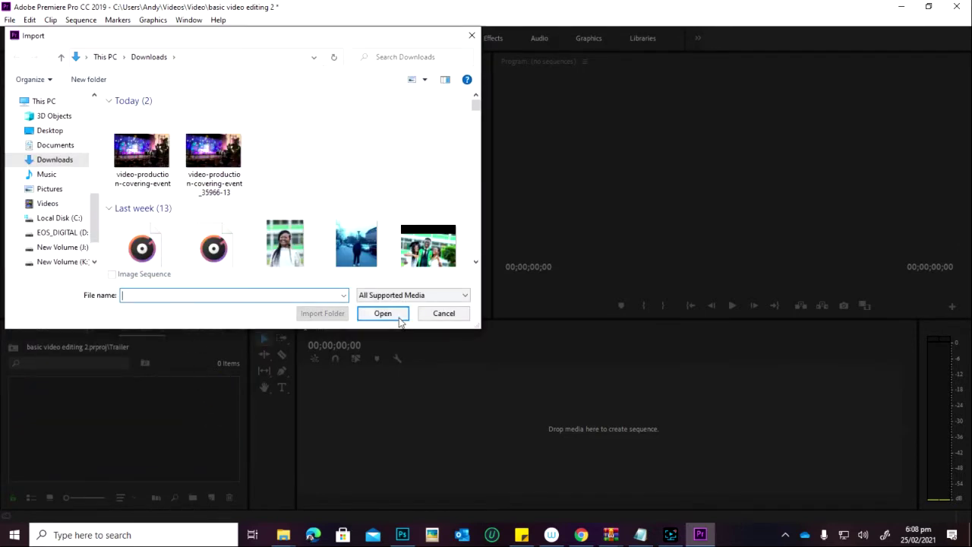
pyautogui.click(444, 313)
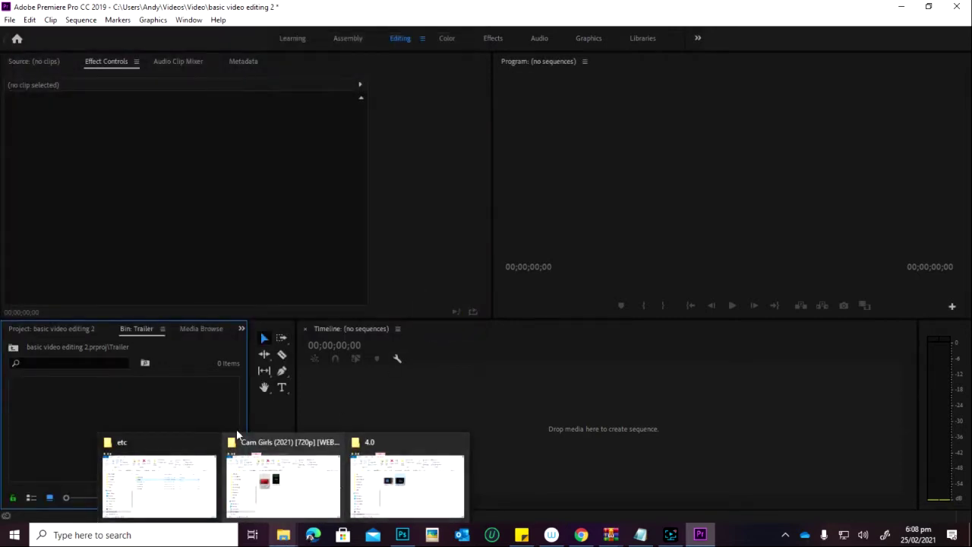
# - Import all the video clips from folder 2 inside Videos\Video into the Trailer bin, and select only clip 835C9509.MOV
pyautogui.click(147, 404)
pyautogui.click(147, 404)
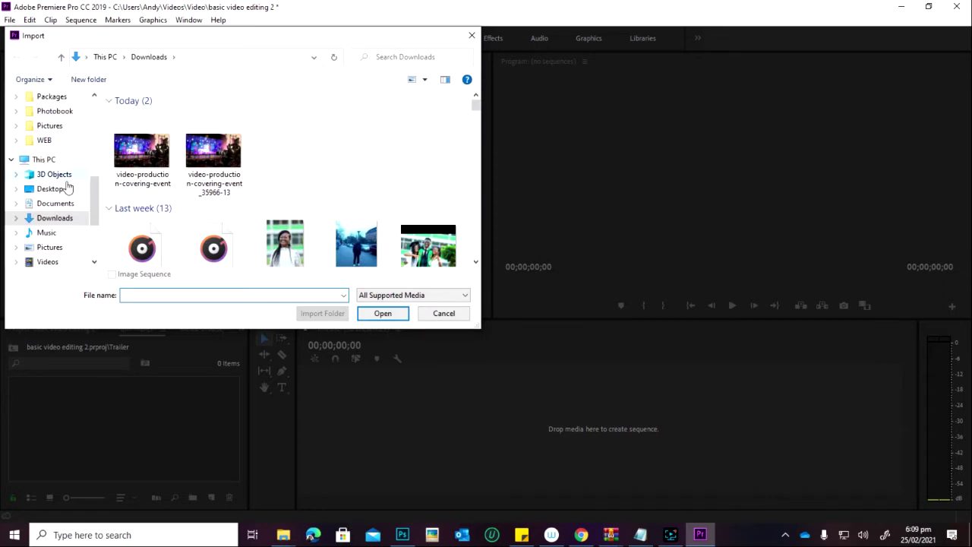
pyautogui.scroll(-2, 67, 228)
pyautogui.click(61, 232)
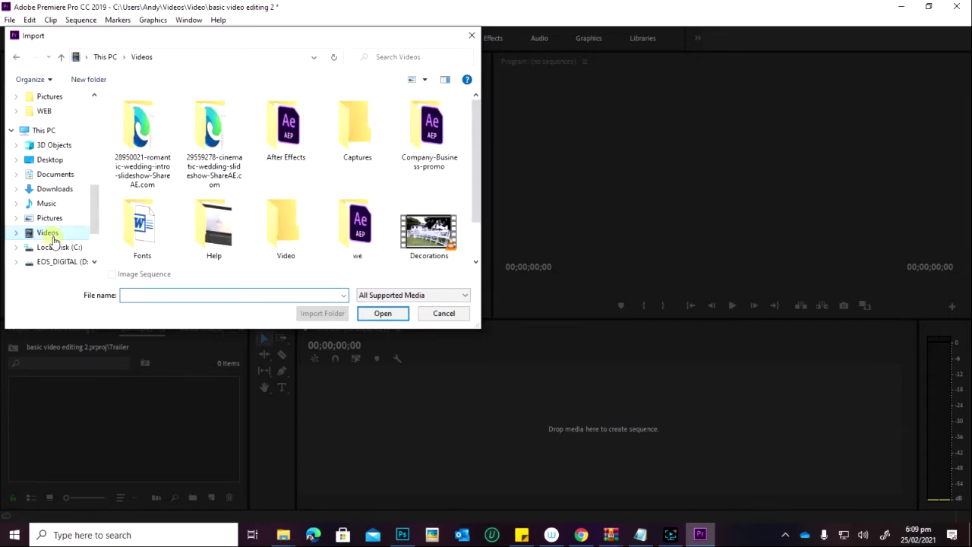
pyautogui.doubleClick(287, 227)
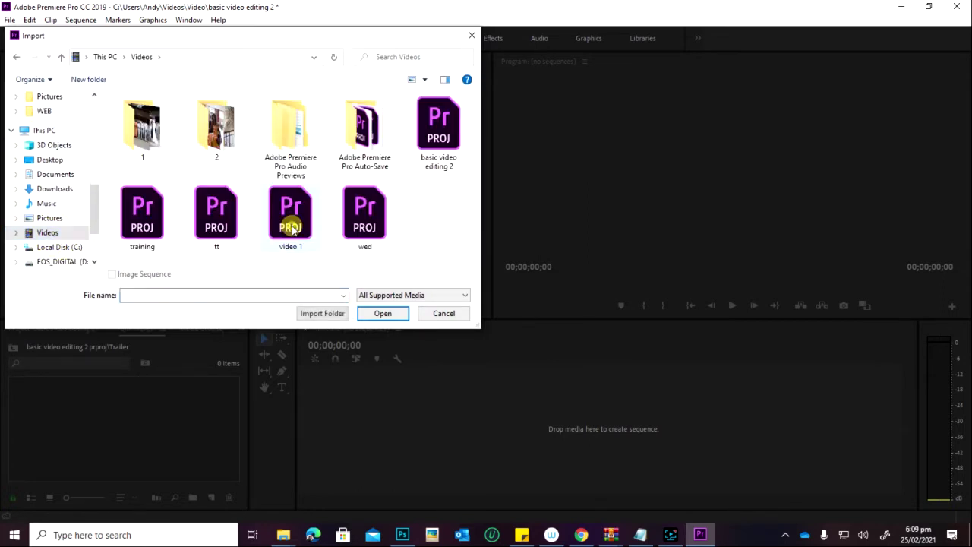
pyautogui.doubleClick(135, 134)
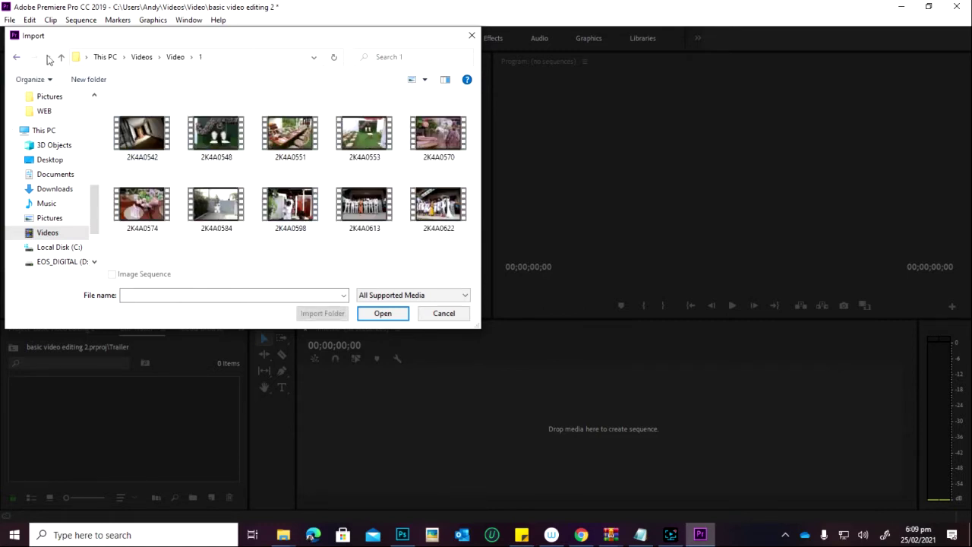
pyautogui.click(16, 57)
pyautogui.doubleClick(209, 131)
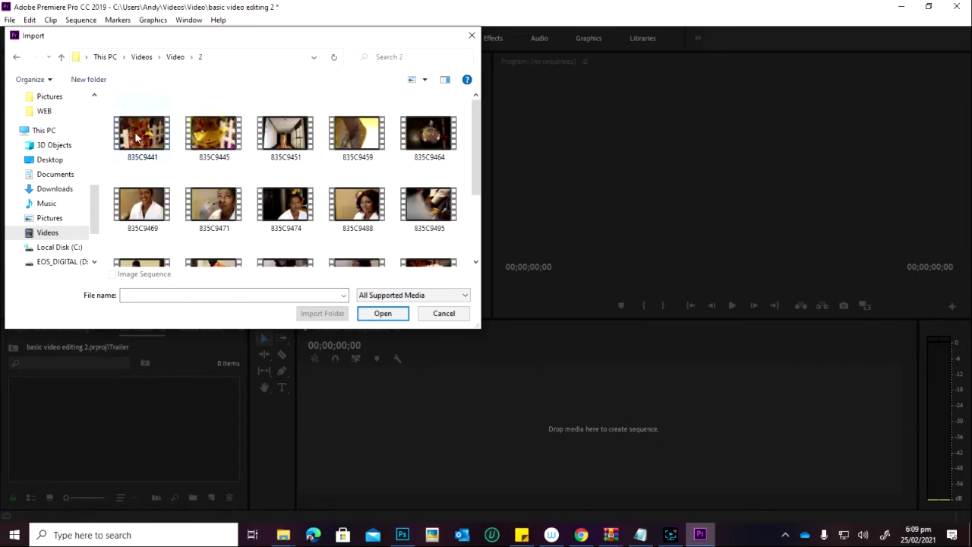
pyautogui.moveTo(104, 133); pyautogui.dragTo(424, 318)
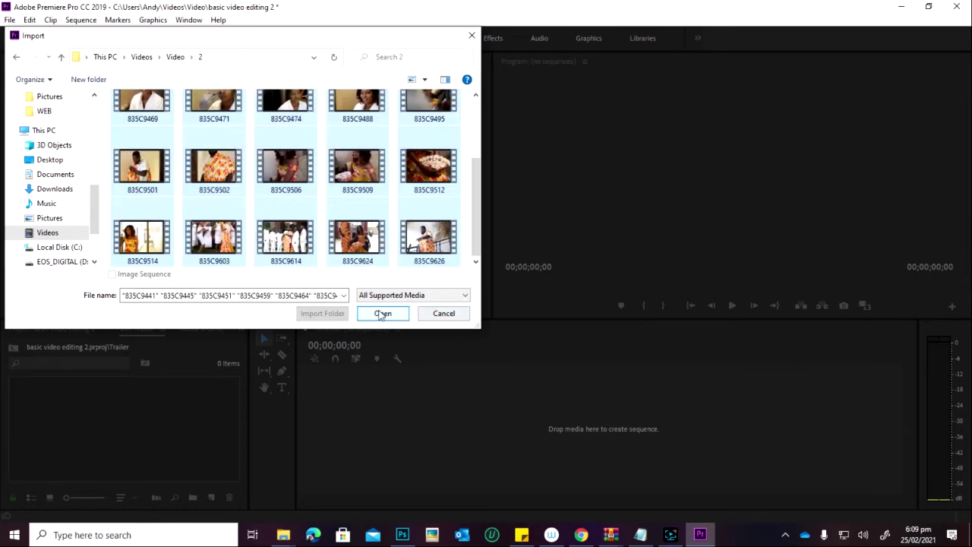
pyautogui.click(382, 314)
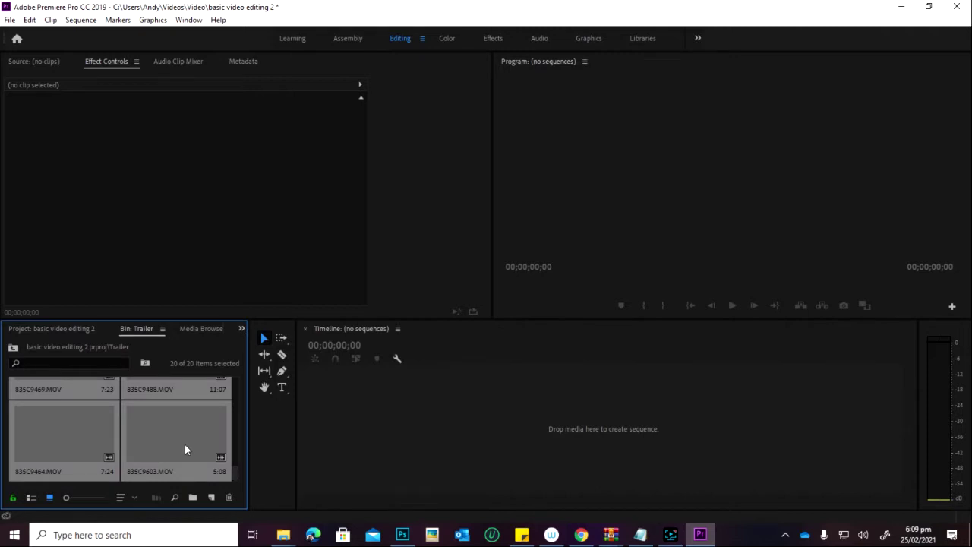
pyautogui.scroll(3, 142, 436)
pyautogui.scroll(3, 142, 436)
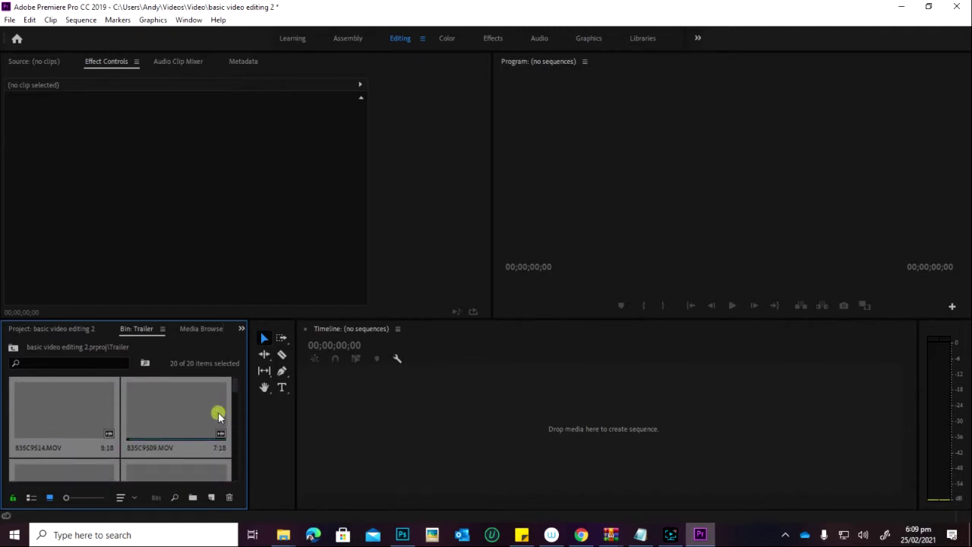
pyautogui.click(212, 415)
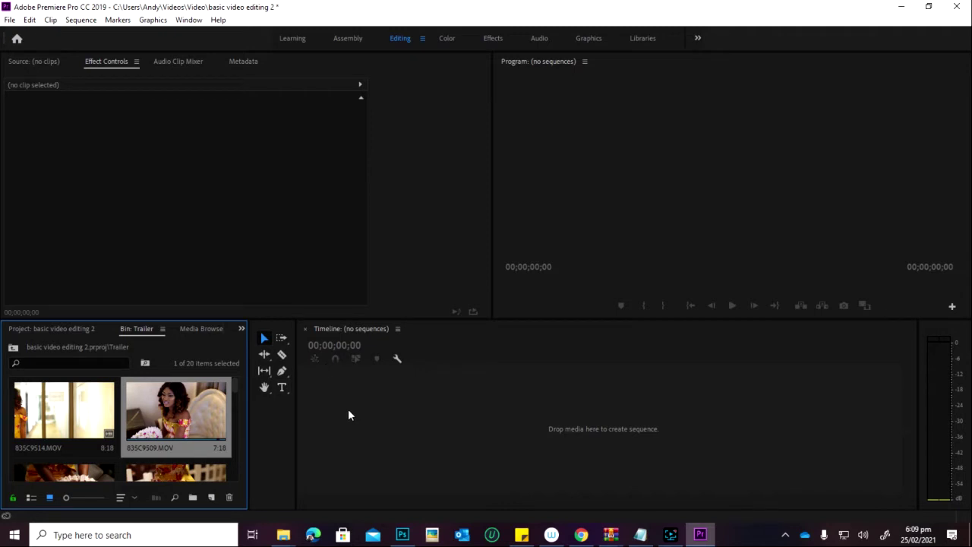
pyautogui.click(10, 19)
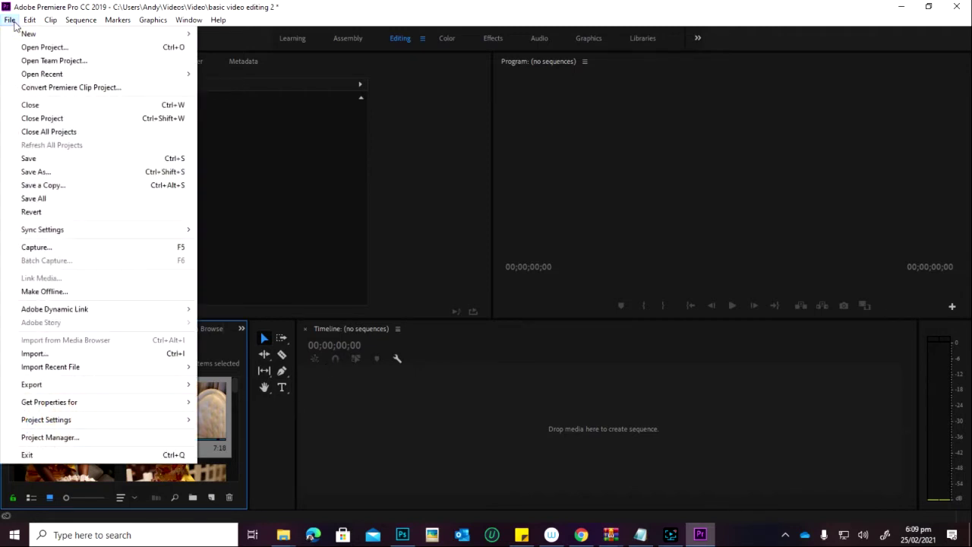
pyautogui.moveTo(114, 37)
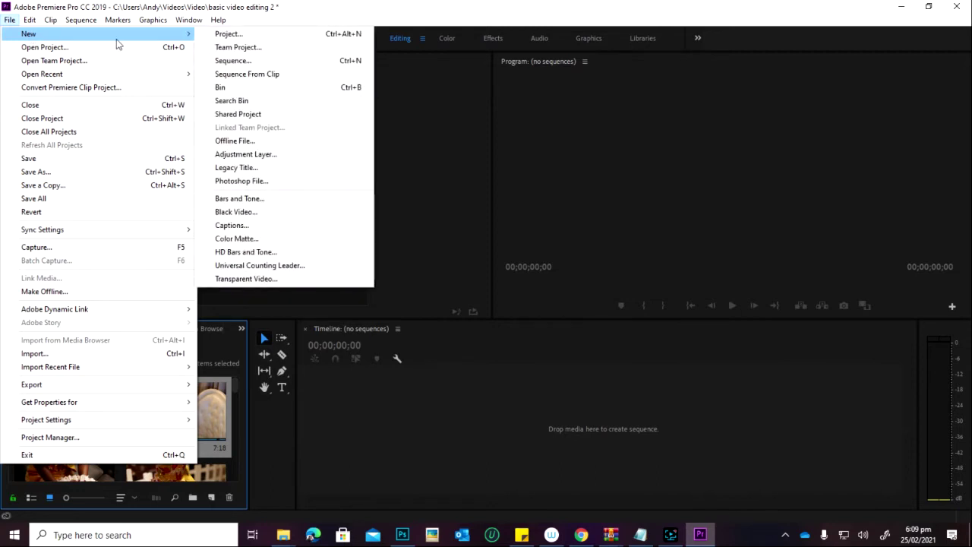
pyautogui.click(234, 63)
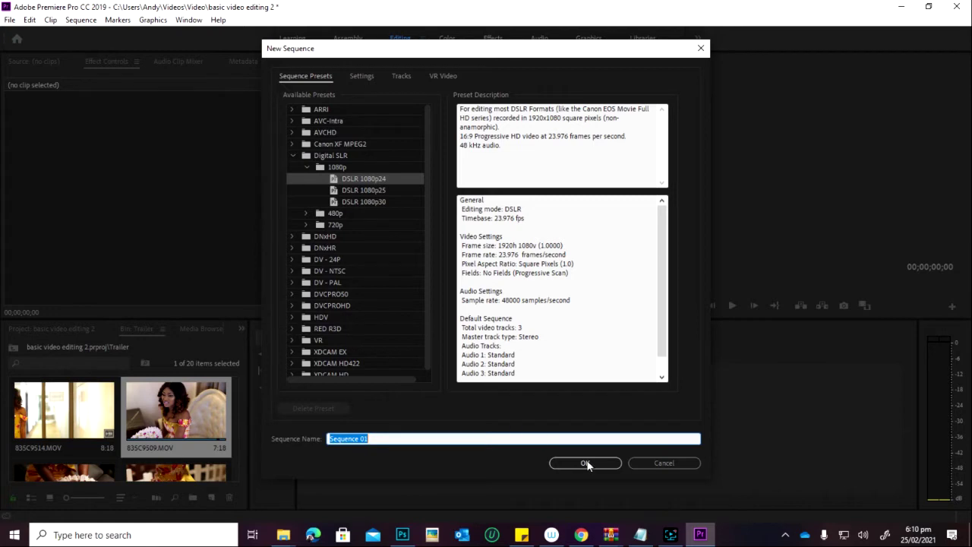
pyautogui.click(662, 463)
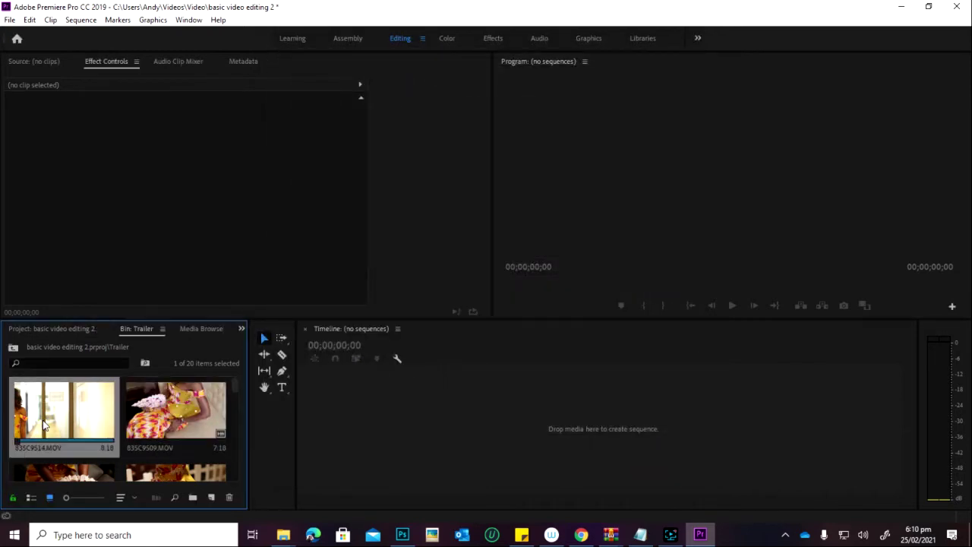
# - Create a sequence from clip 835C9451.MOV by placing it in the empty timeline
pyautogui.scroll(-5, 129, 435)
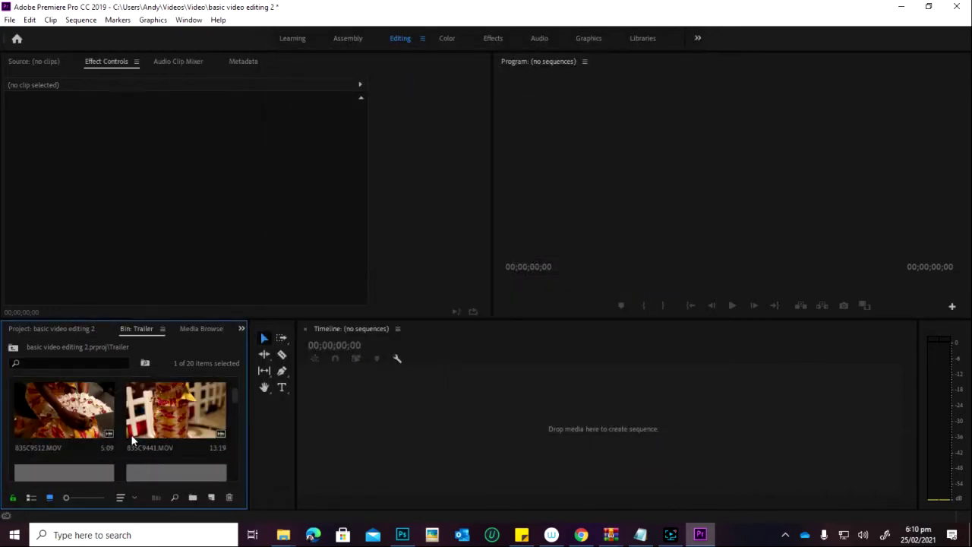
pyautogui.moveTo(107, 425); pyautogui.dragTo(342, 423)
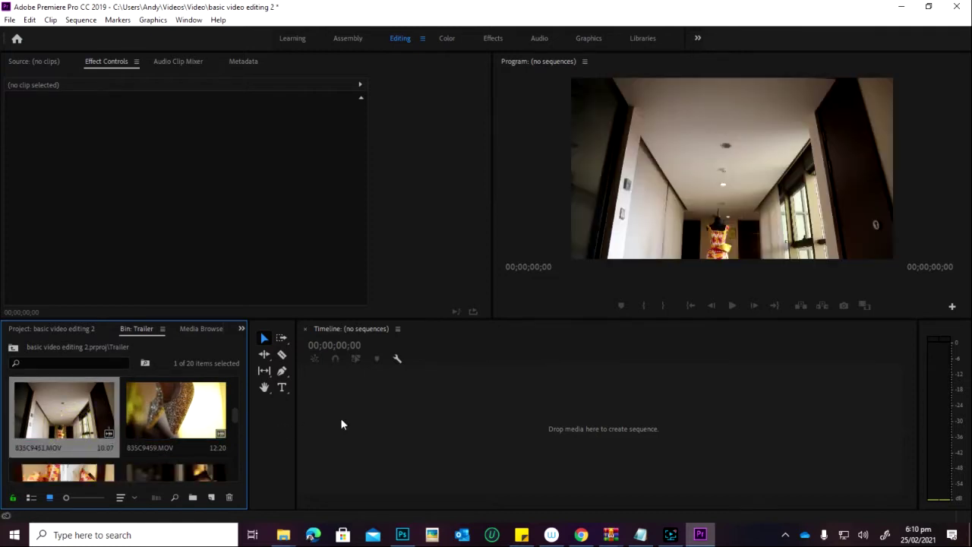
pyautogui.moveTo(341, 424); pyautogui.dragTo(341, 423)
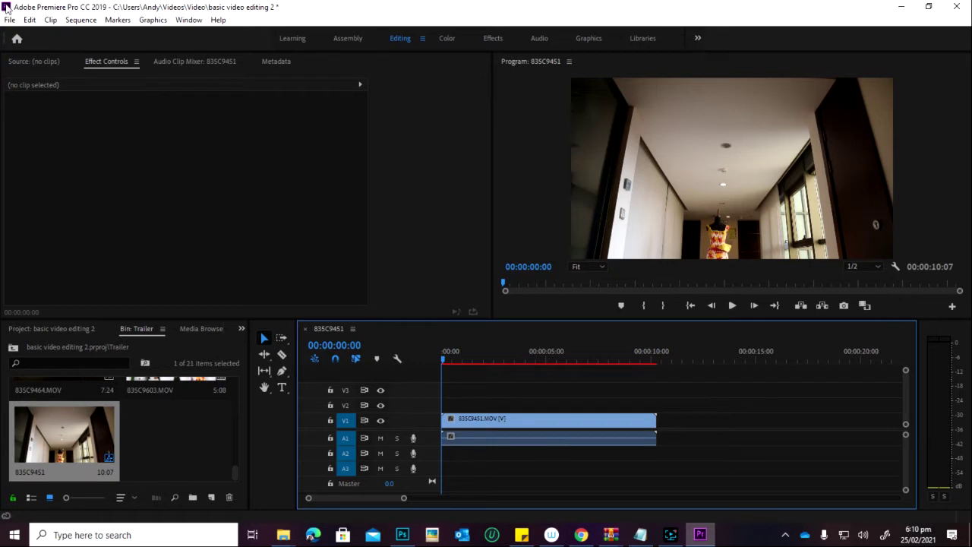
# - Play the sequence from 00:00:01:16, return the playhead to 00:00:02:00, and look over the clips in the Trailer bin
pyautogui.click(475, 351)
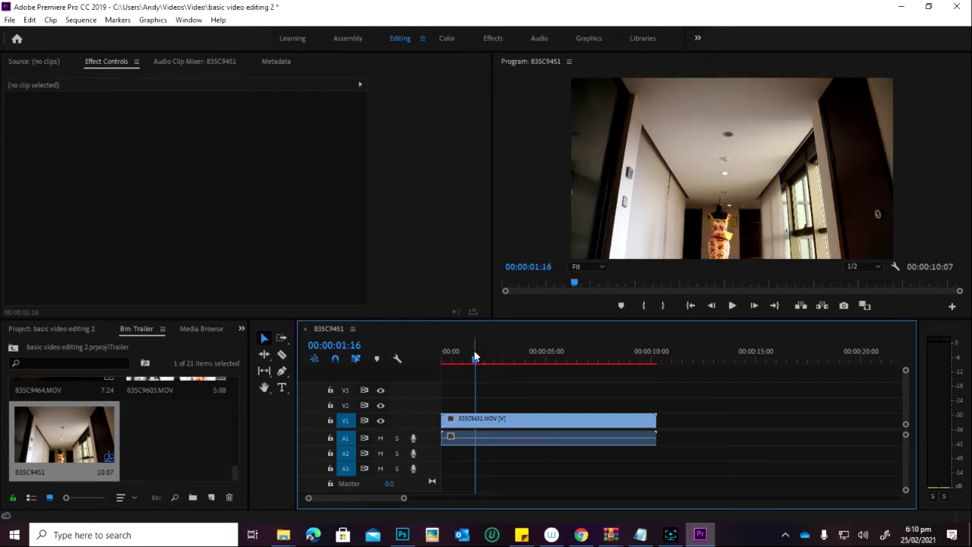
pyautogui.press('space')
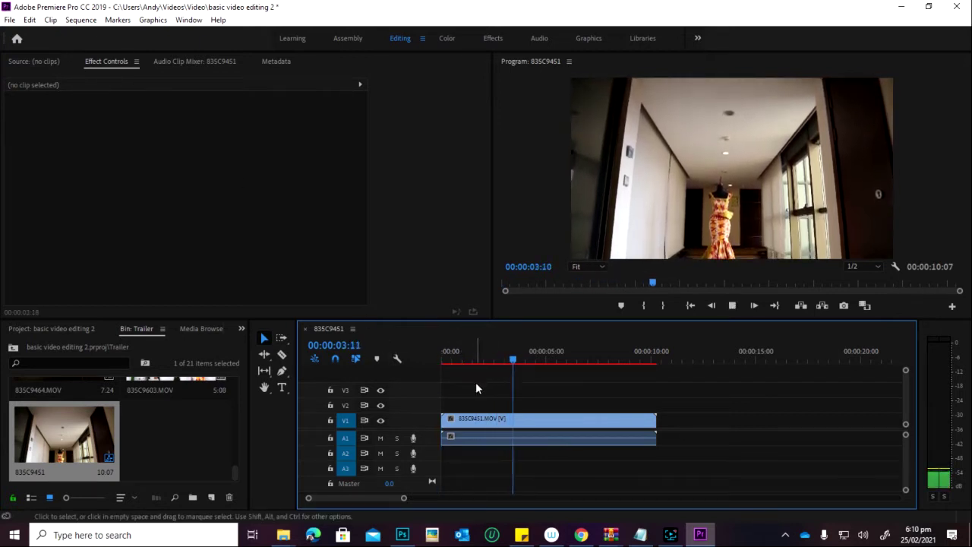
pyautogui.moveTo(531, 351); pyautogui.dragTo(483, 374)
pyautogui.scroll(3, 125, 424)
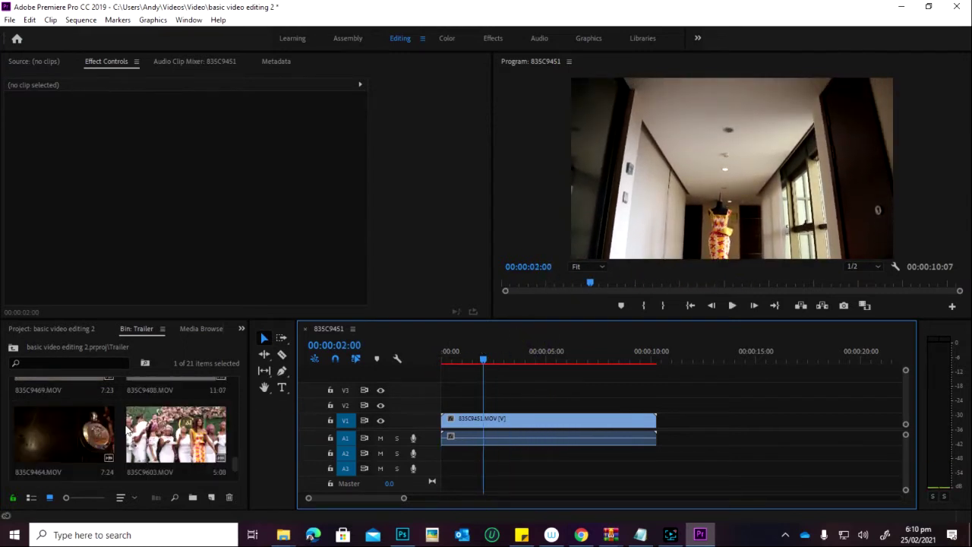
pyautogui.scroll(-1, 124, 430)
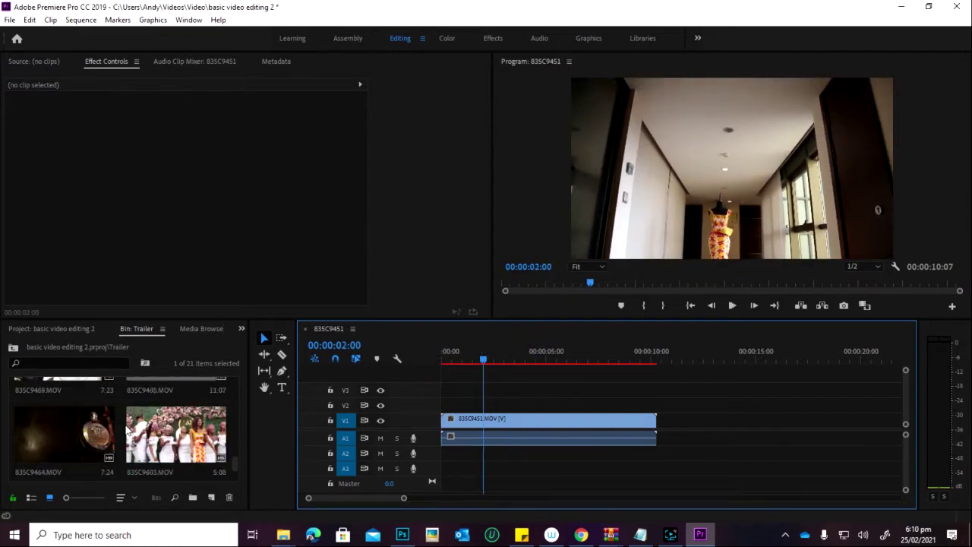
# - Place clip 835C9464.MOV after the first clip in the sequence and split it at 00:00:12:16 with the Razor tool
pyautogui.click(76, 439)
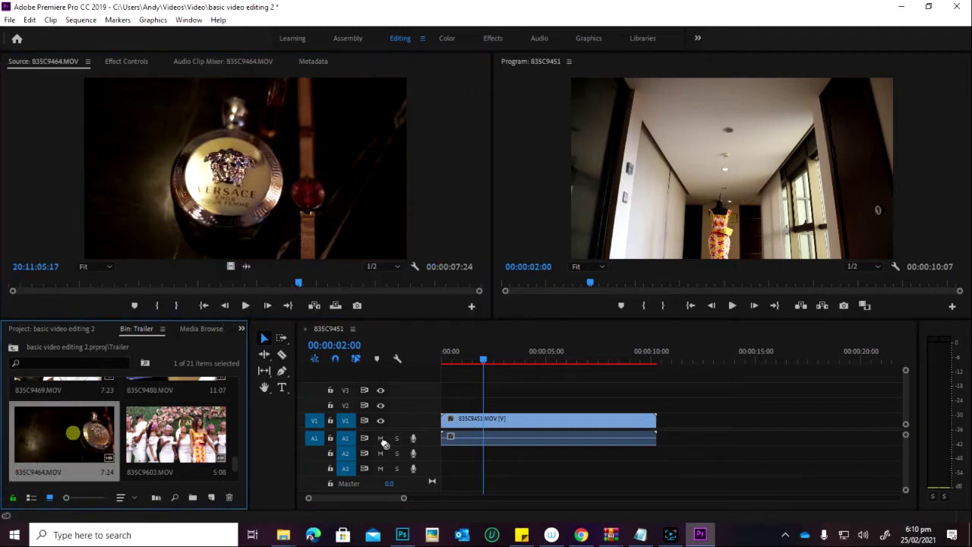
pyautogui.moveTo(64, 433); pyautogui.dragTo(687, 419)
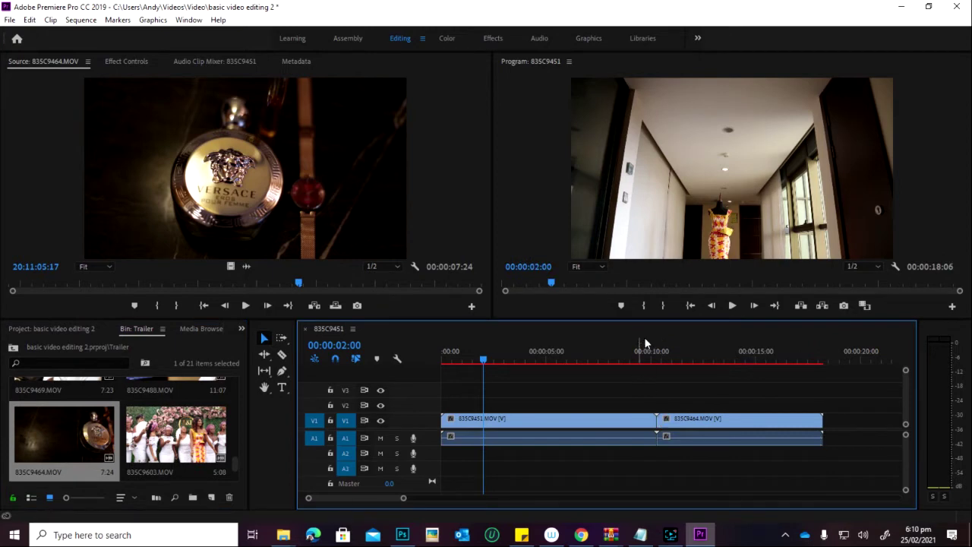
pyautogui.moveTo(645, 346); pyautogui.dragTo(715, 364)
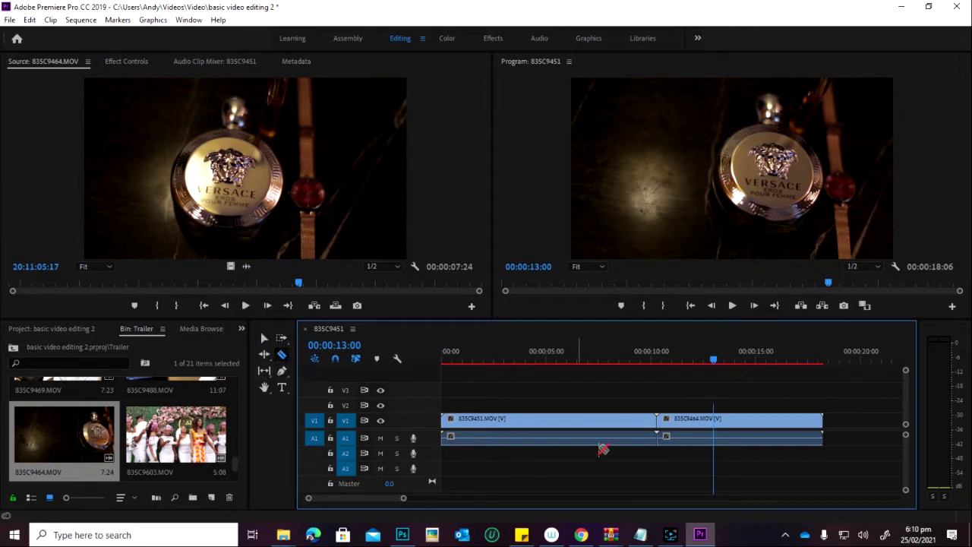
pyautogui.moveTo(712, 359); pyautogui.dragTo(706, 361)
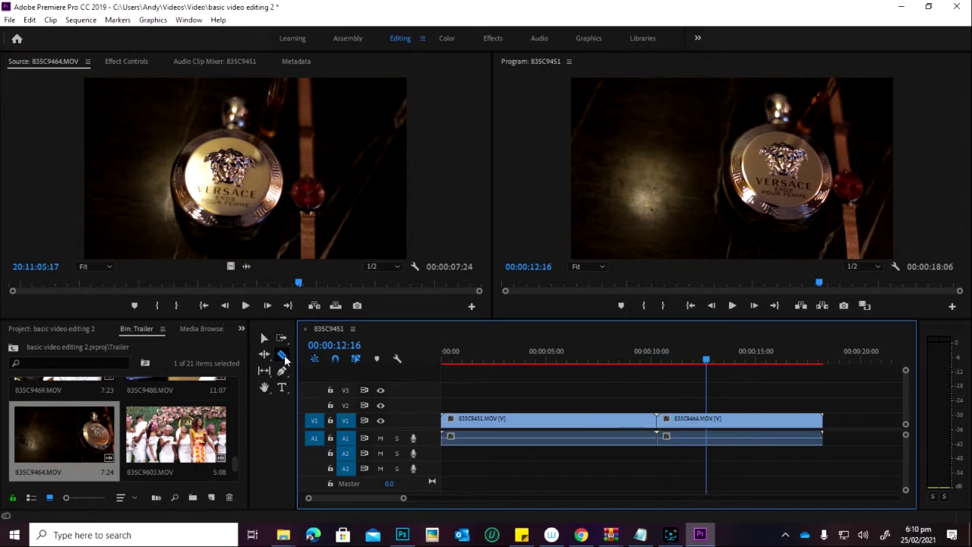
pyautogui.click(707, 420)
pyautogui.click(708, 361)
pyautogui.click(707, 361)
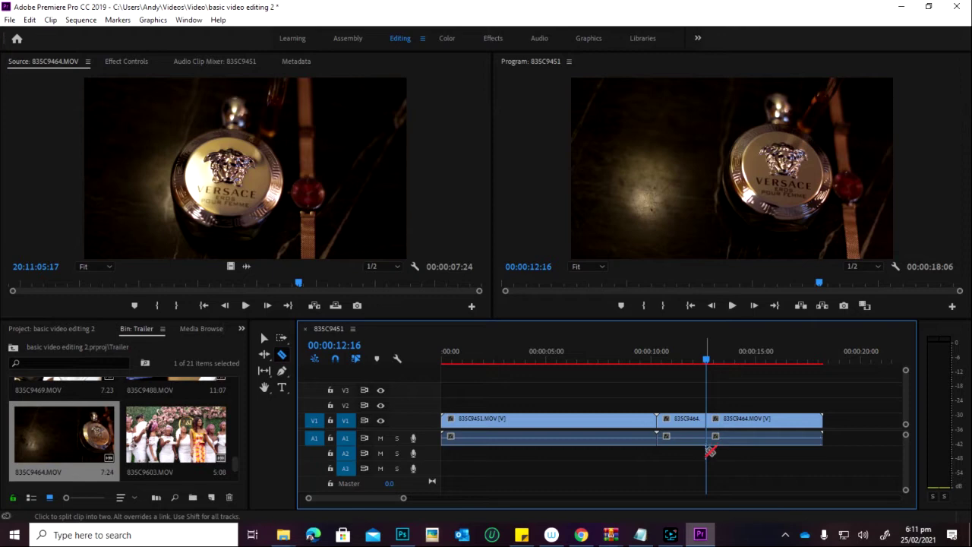
# - Play the sequence from the cut in clip 835C9464.MOV, and return the playhead to 00:00:12:15
pyautogui.press('space')
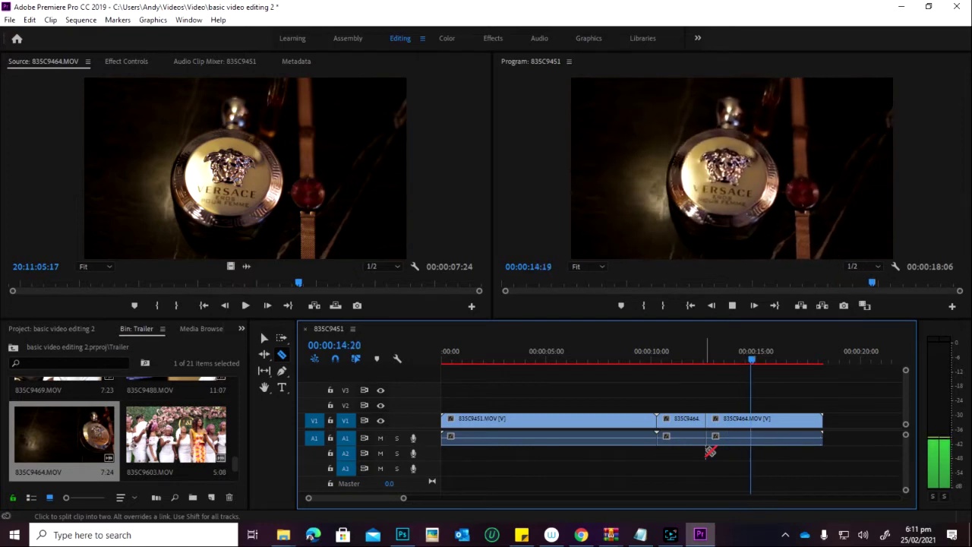
pyautogui.press('space')
pyautogui.click(706, 354)
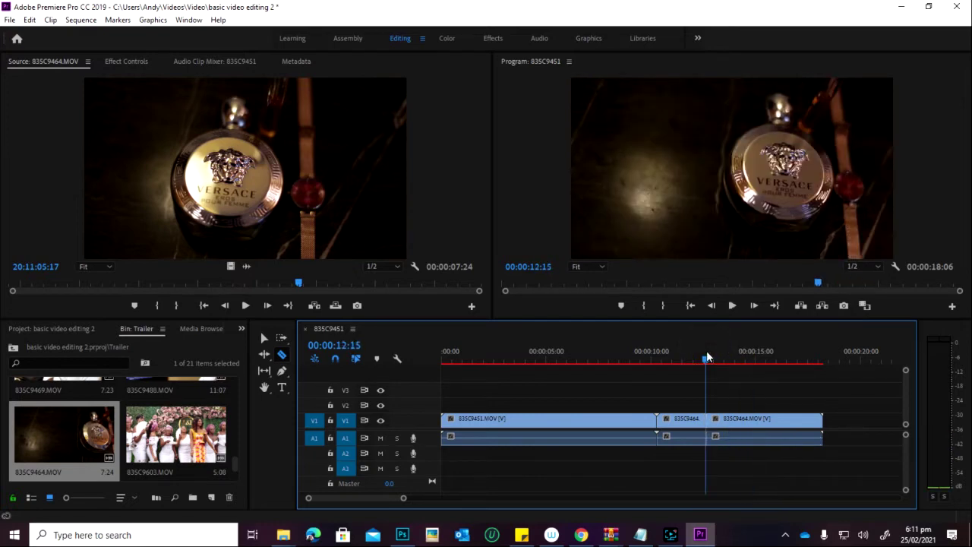
# - Try deleting the first piece of the split 835C9464.MOV clip and selecting the gap it leaves, and undo the deletion
pyautogui.press('v')
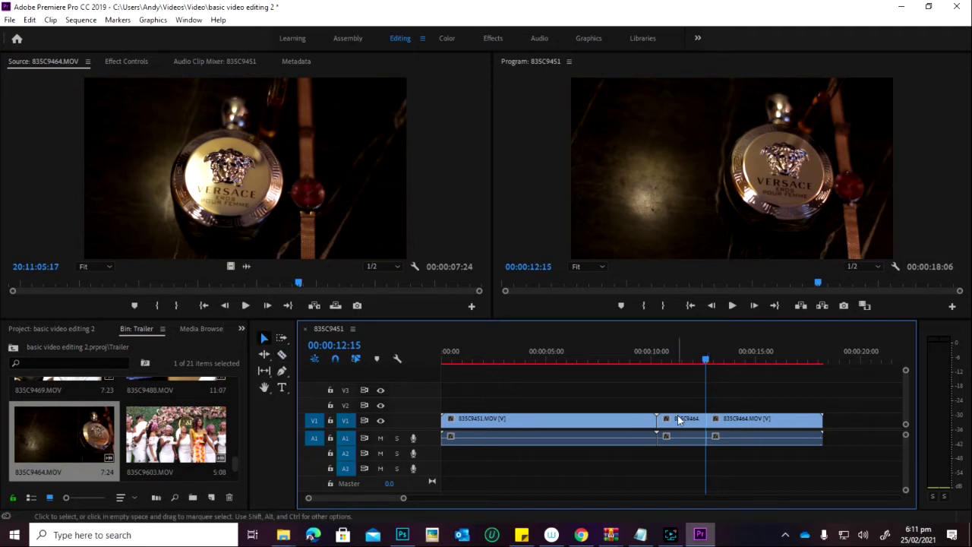
pyautogui.click(680, 419)
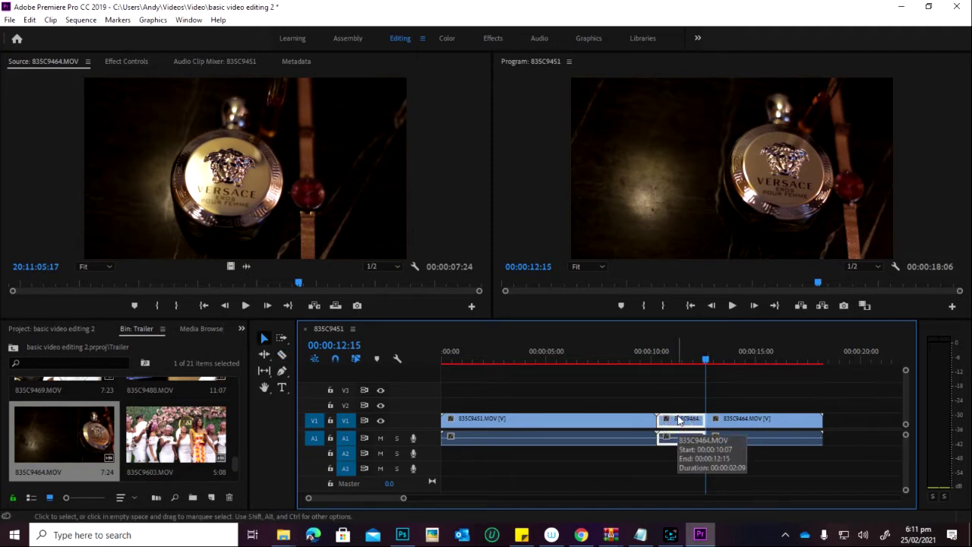
pyautogui.press('Delete')
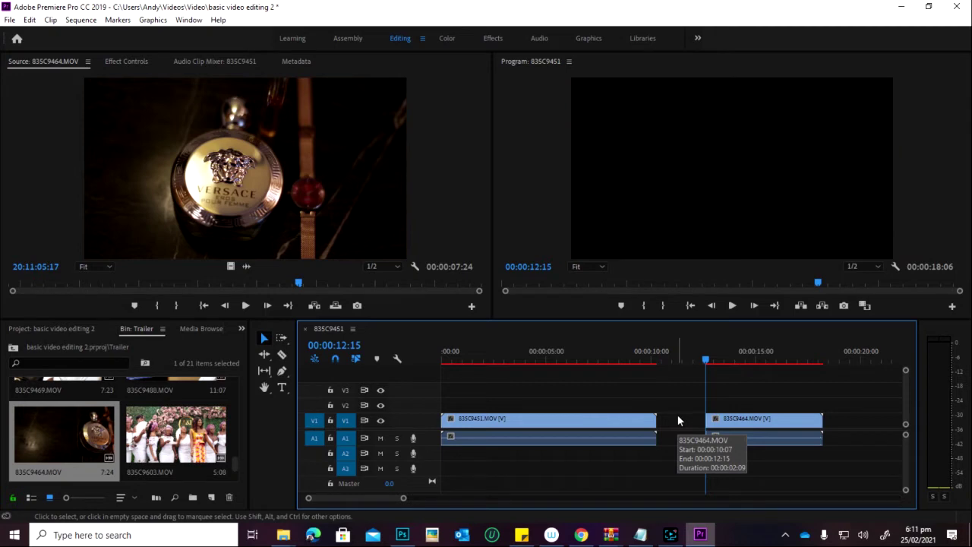
pyautogui.click(669, 417)
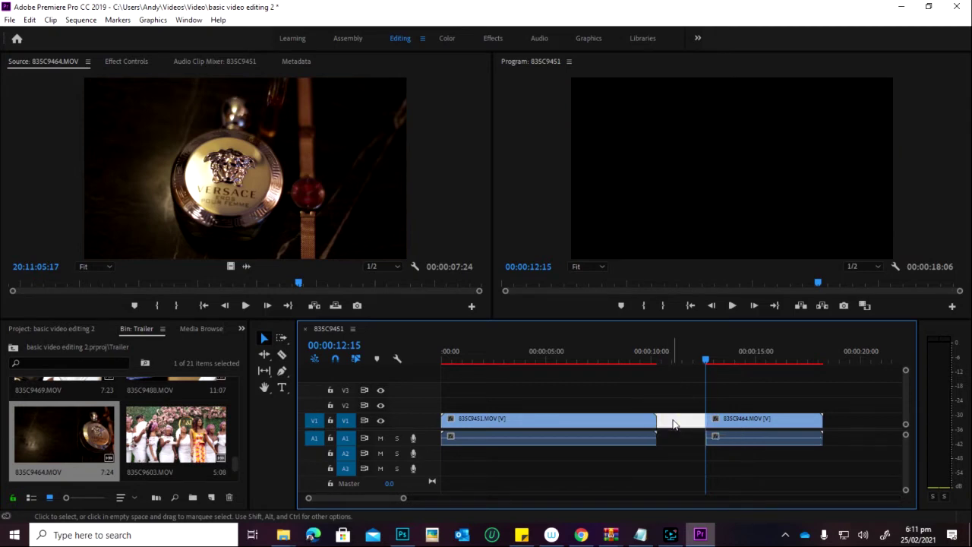
pyautogui.hotkey('ctrl', 'z')
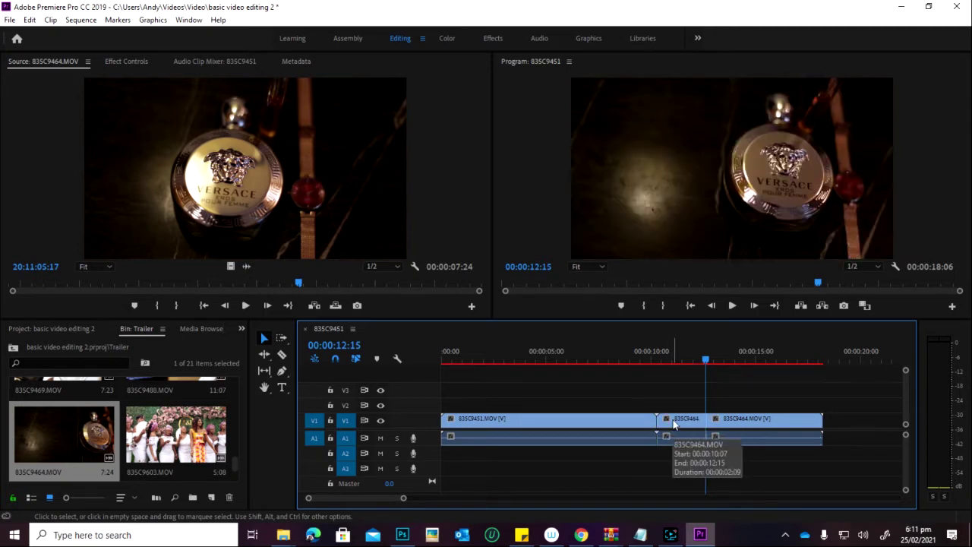
# - Try a ripple delete on the first piece of the split 835C9464.MOV clip, and undo it
pyautogui.click(671, 419)
pyautogui.rightClick(670, 418)
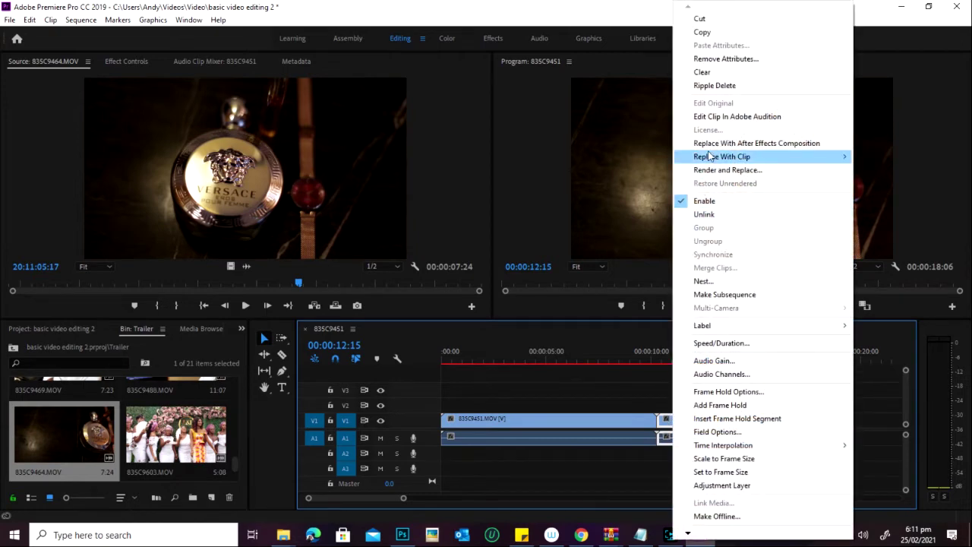
pyautogui.click(713, 85)
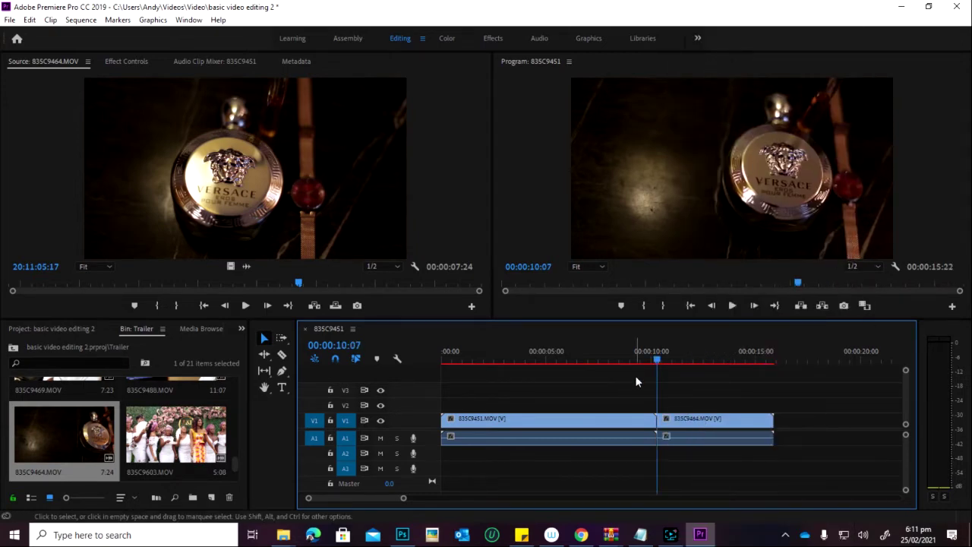
pyautogui.hotkey('ctrl', 'z')
# - Delete the first piece of the split 835C9464.MOV clip and close the resulting gap with a ripple delete
pyautogui.click(681, 419)
pyautogui.press('Delete')
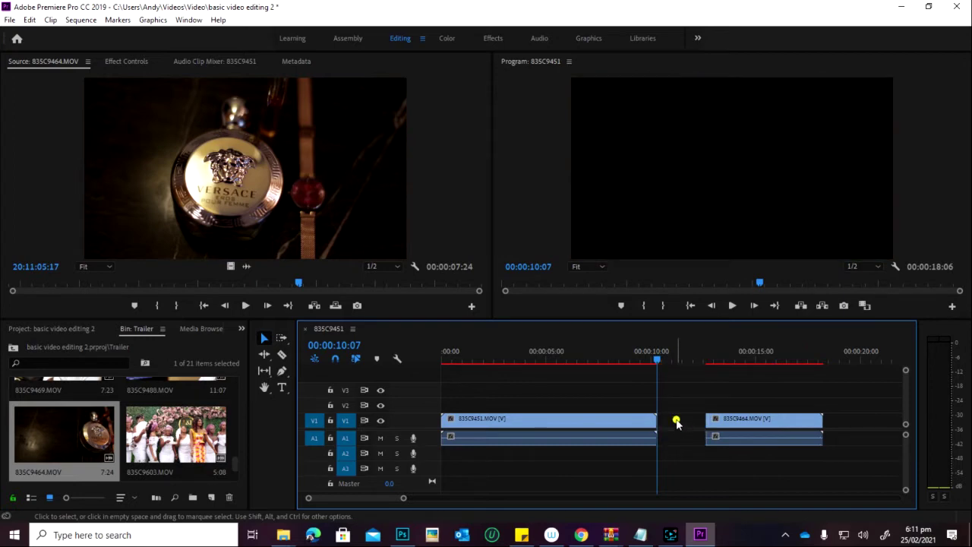
pyautogui.rightClick(675, 422)
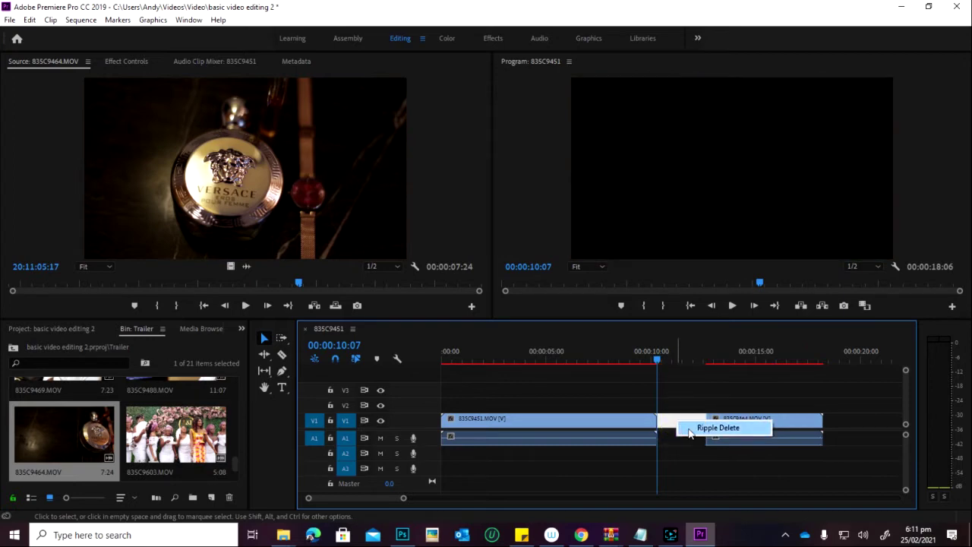
pyautogui.click(713, 427)
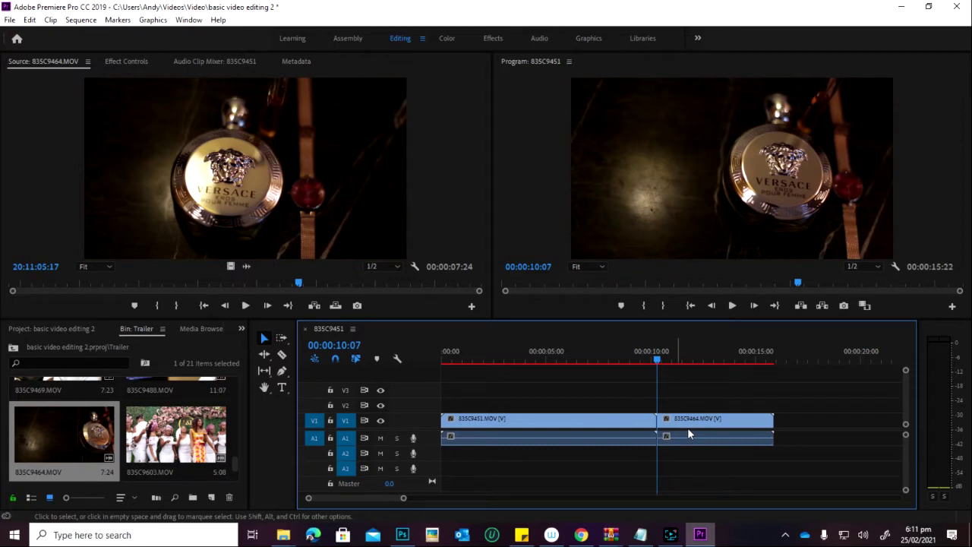
# - Play through clip 835C9464.MOV to 00:00:12:19 and trim the clip's end to that point
pyautogui.press('space')
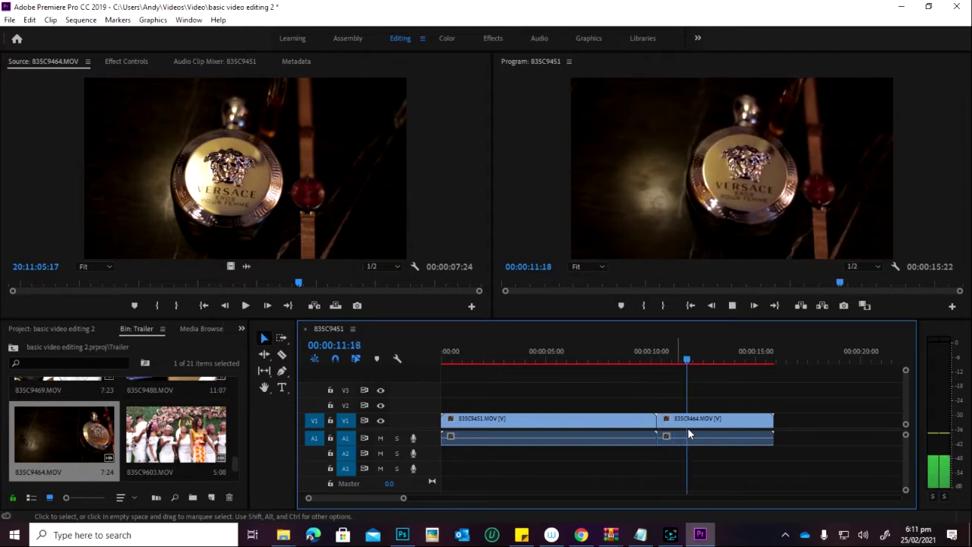
pyautogui.press('space')
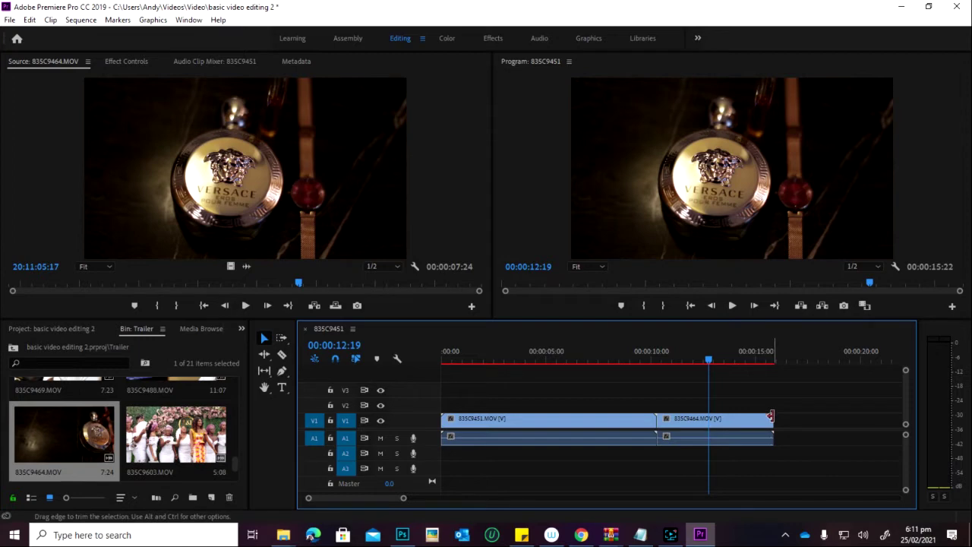
pyautogui.moveTo(771, 416); pyautogui.dragTo(712, 422)
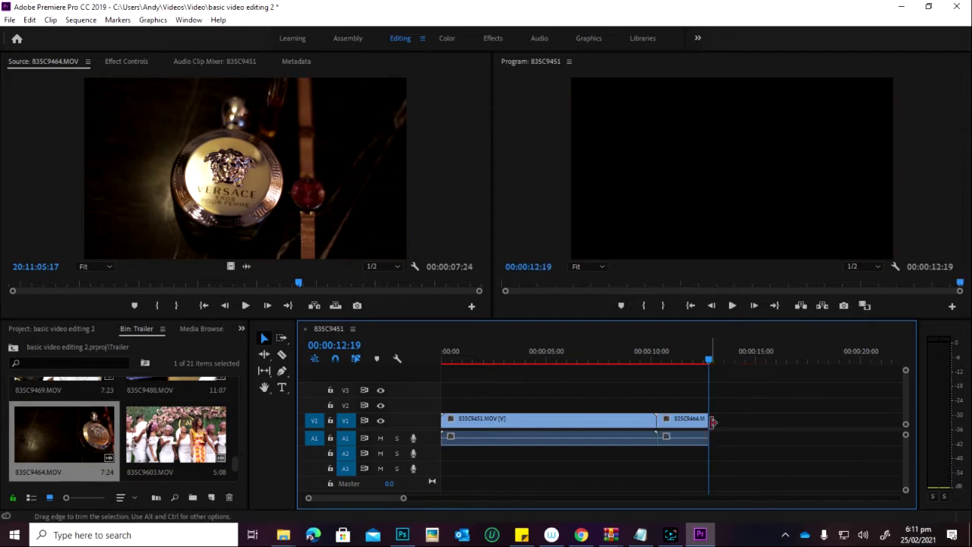
# - Trim the start of clip 835C9451.MOV to a playhead position just before 00:00:02:00
pyautogui.click(657, 419)
pyautogui.moveTo(596, 366); pyautogui.dragTo(479, 369)
pyautogui.moveTo(444, 419); pyautogui.dragTo(479, 422)
# - Play clip 835C9451.MOV up to 00:00:05:19 and trim its end to that point
pyautogui.press('space')
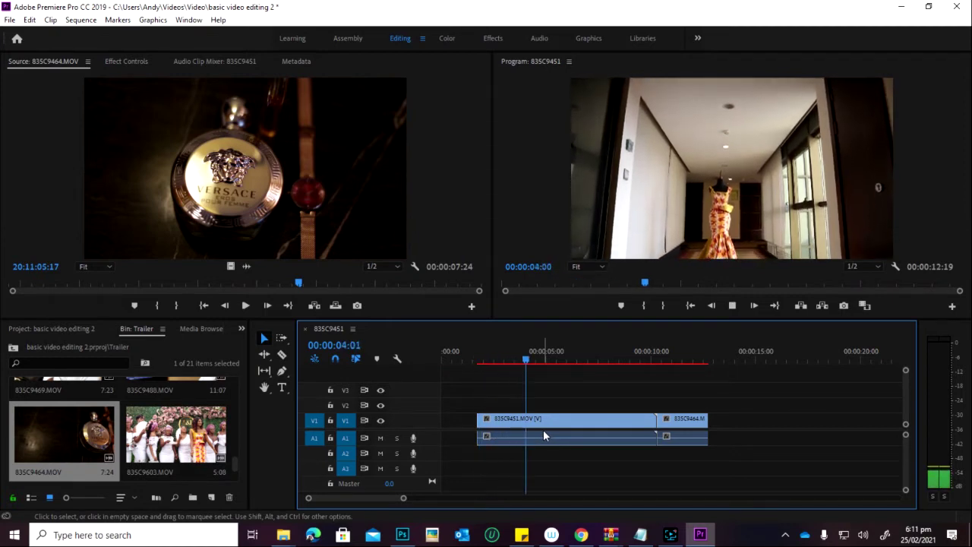
pyautogui.press('space')
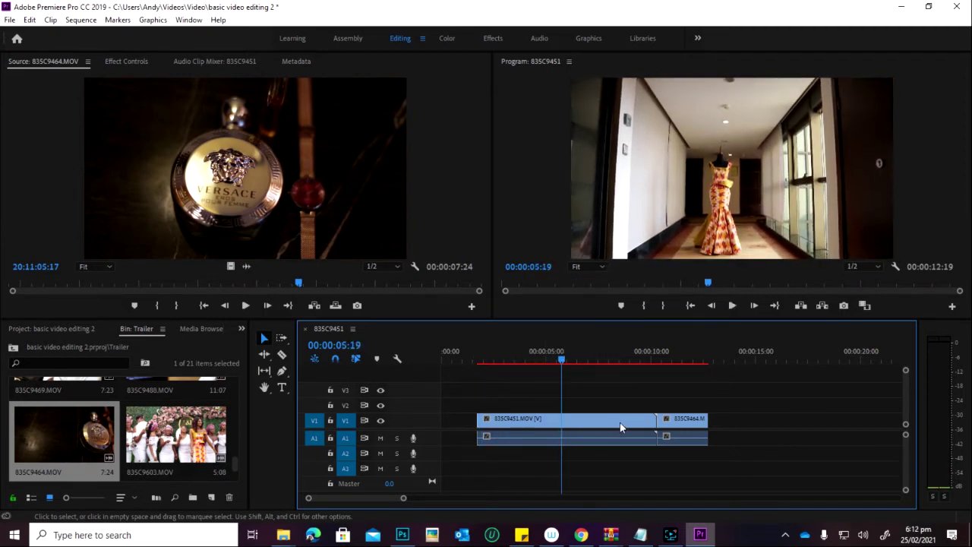
pyautogui.moveTo(640, 418); pyautogui.dragTo(558, 426)
# - Remove the gap between the two clips and the empty space at the start of the sequence
pyautogui.click(590, 426)
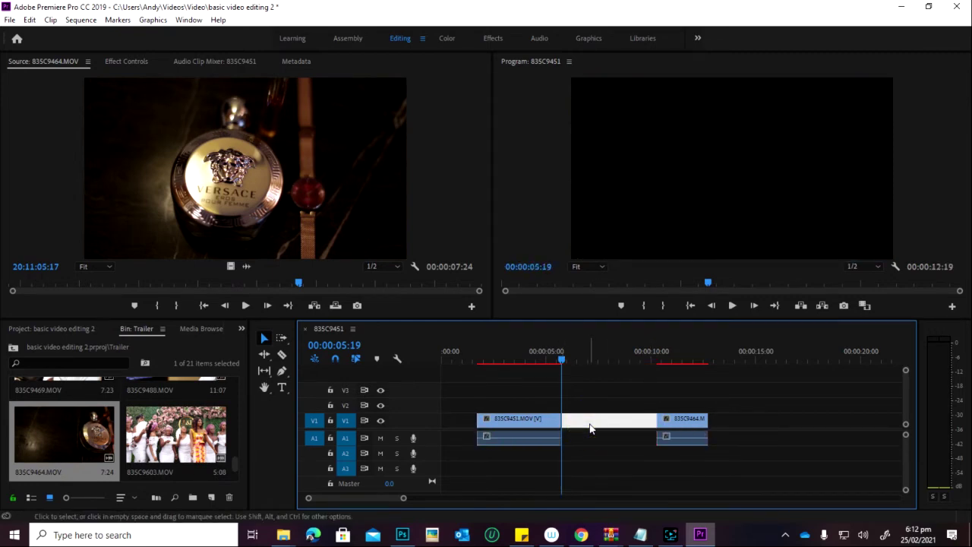
pyautogui.press('Delete')
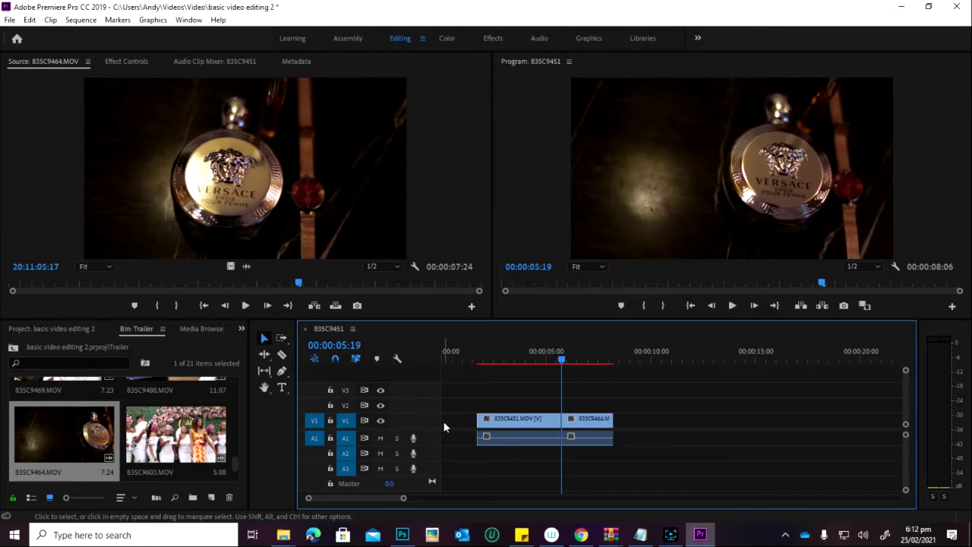
pyautogui.click(445, 423)
pyautogui.press('Delete')
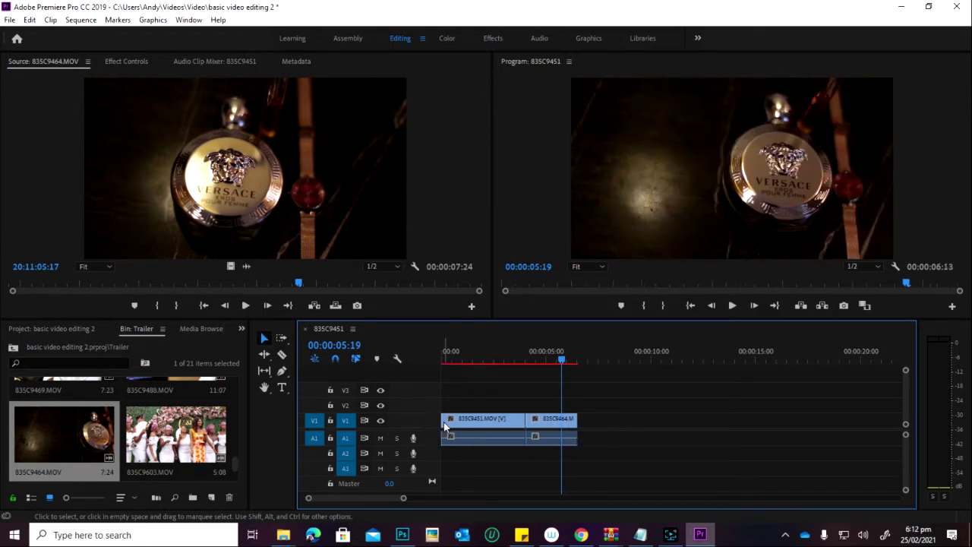
# - Add clip 835C9445.MOV from the Trailer bin to the end of the sequence
pyautogui.scroll(1, 111, 421)
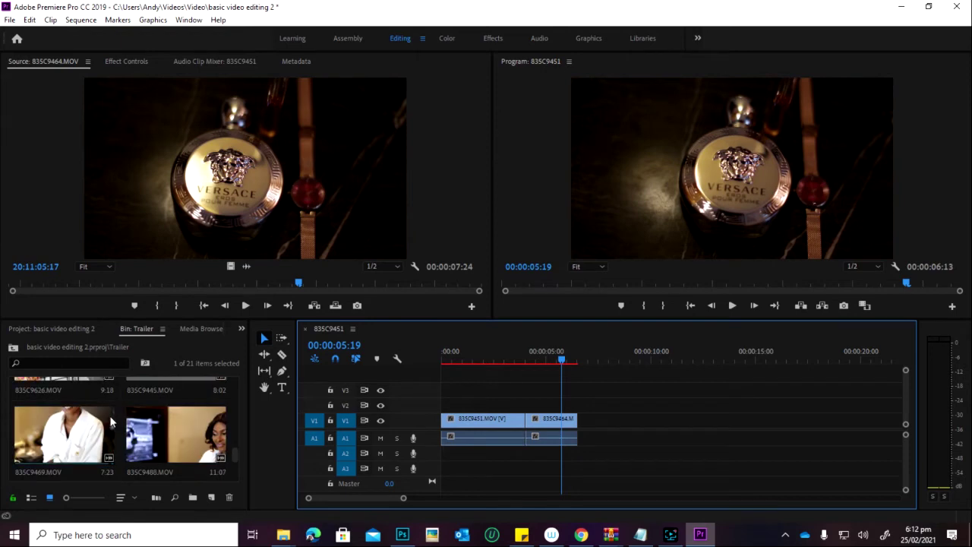
pyautogui.scroll(1, 111, 421)
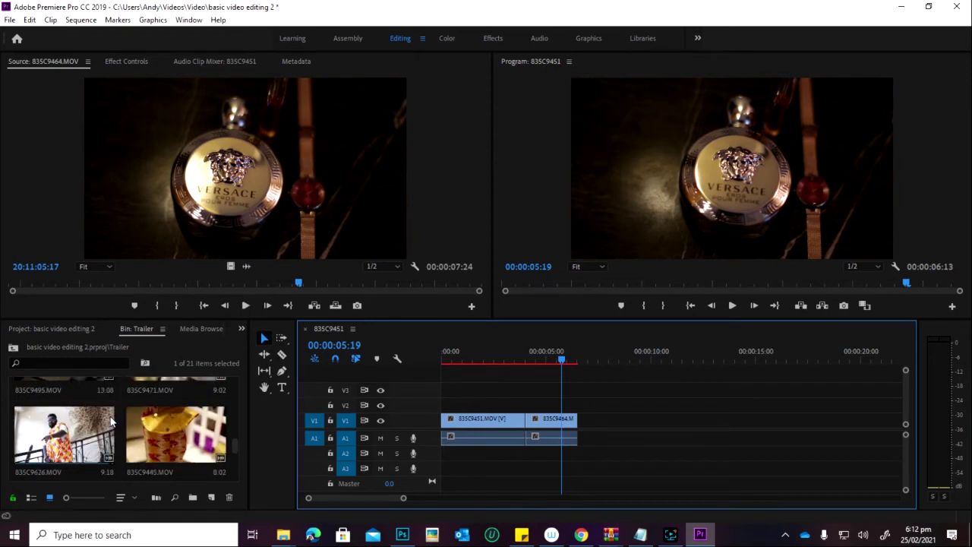
pyautogui.moveTo(175, 434); pyautogui.dragTo(580, 442)
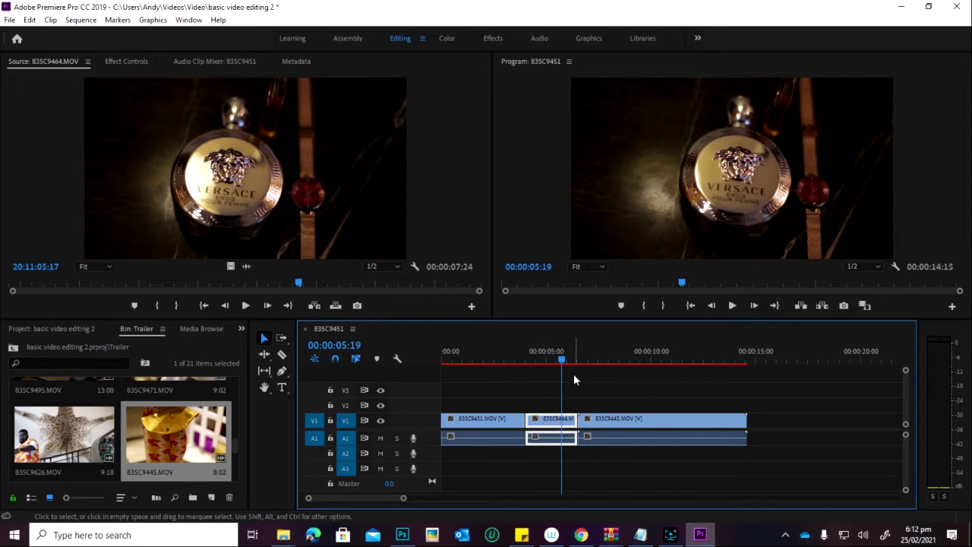
# - Trim clip 835C9445.MOV to start at 00:00:08:04 and end at 00:00:10:22, and move it against the preceding clip
pyautogui.moveTo(579, 358); pyautogui.dragTo(612, 361)
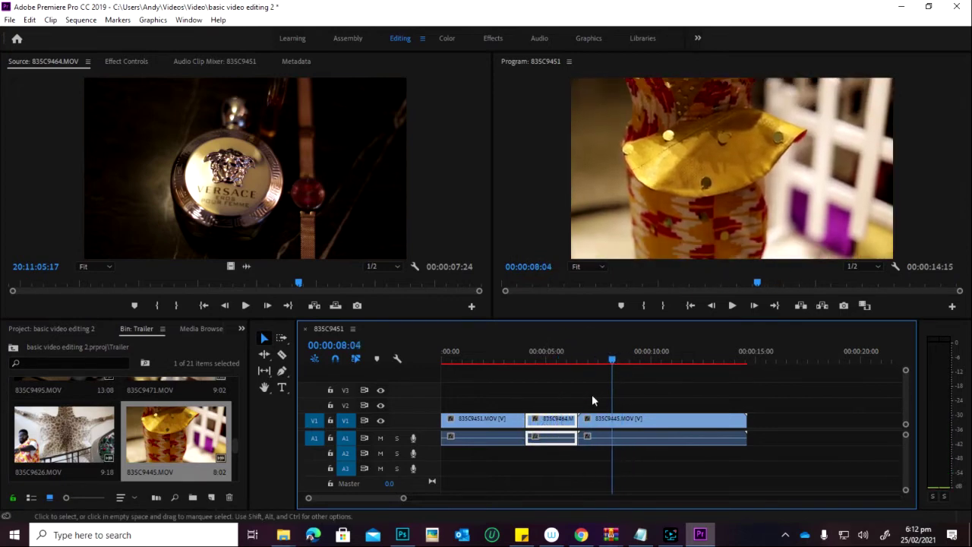
pyautogui.moveTo(600, 425); pyautogui.dragTo(633, 426)
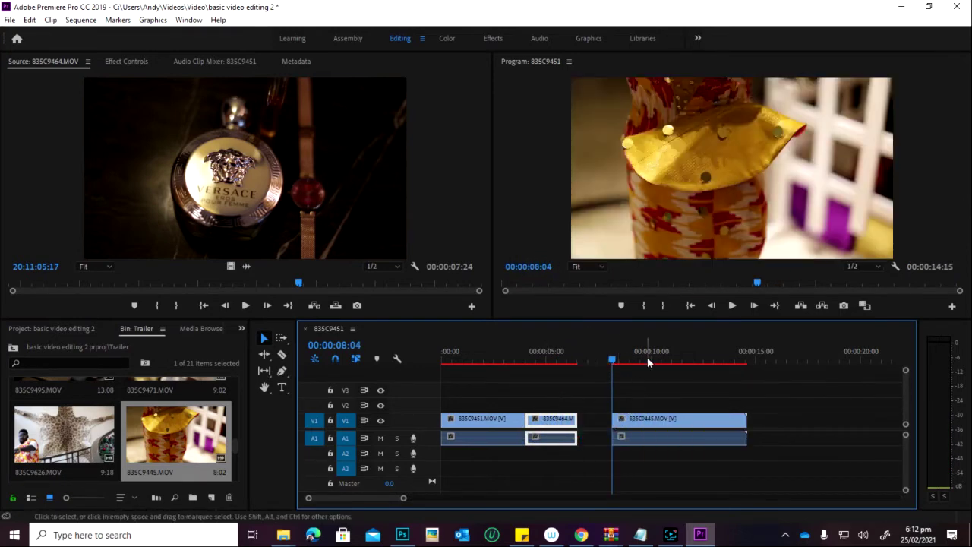
pyautogui.click(667, 359)
pyautogui.moveTo(748, 424); pyautogui.dragTo(605, 446)
# - Add clip 835C9459.MOV from the Trailer bin to the end of the sequence and advance the playhead within it to 00:00:12:19
pyautogui.scroll(-1, 120, 446)
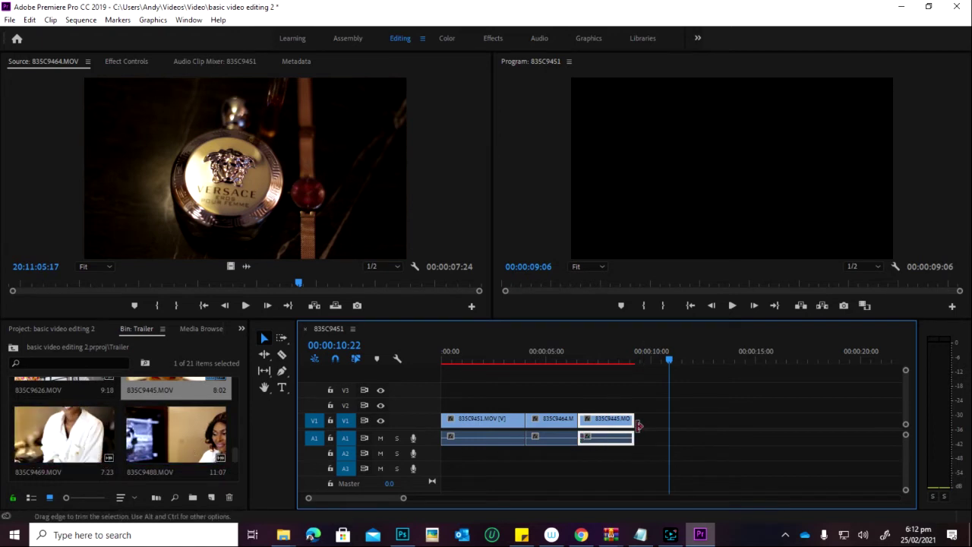
pyautogui.scroll(-1, 144, 448)
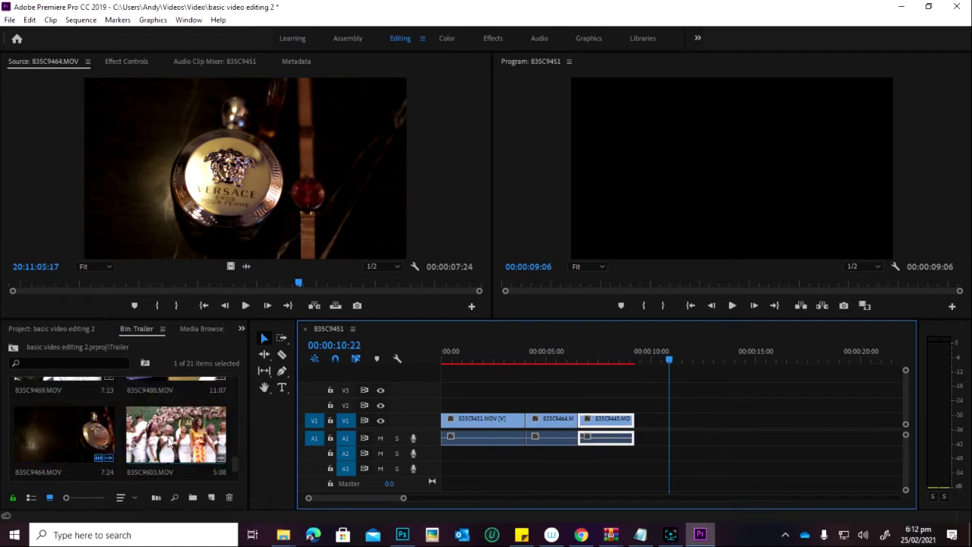
pyautogui.scroll(1, 167, 436)
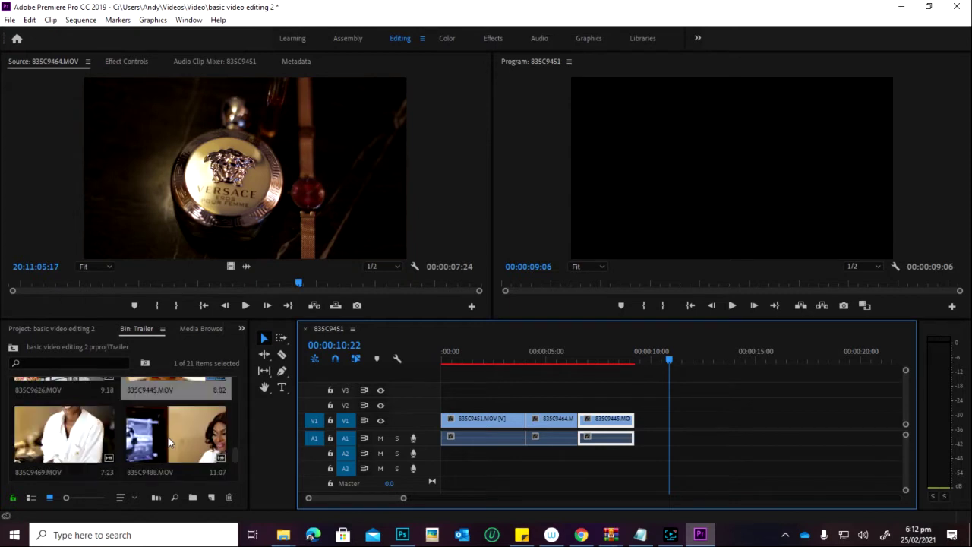
pyautogui.scroll(2, 168, 442)
pyautogui.scroll(4, 168, 436)
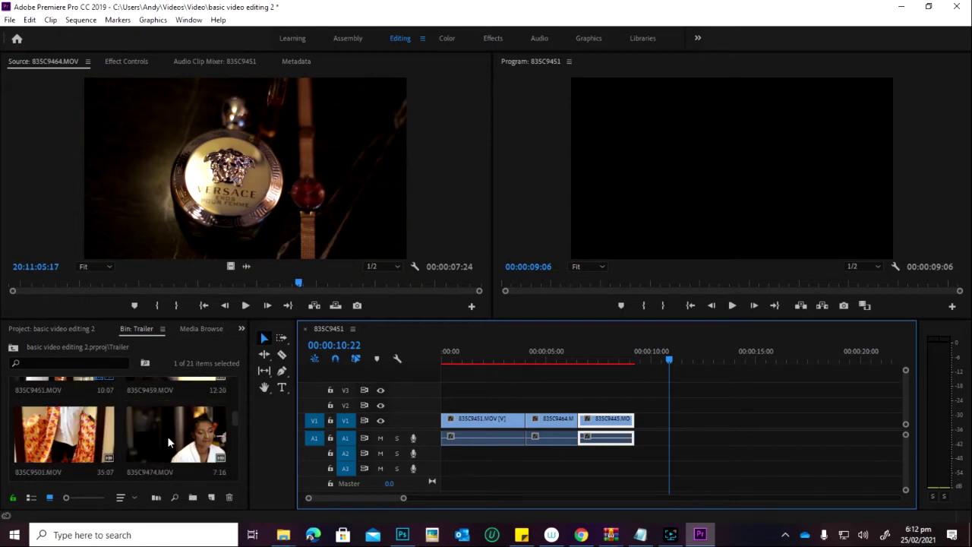
pyautogui.moveTo(169, 442); pyautogui.dragTo(643, 414)
pyautogui.press('space')
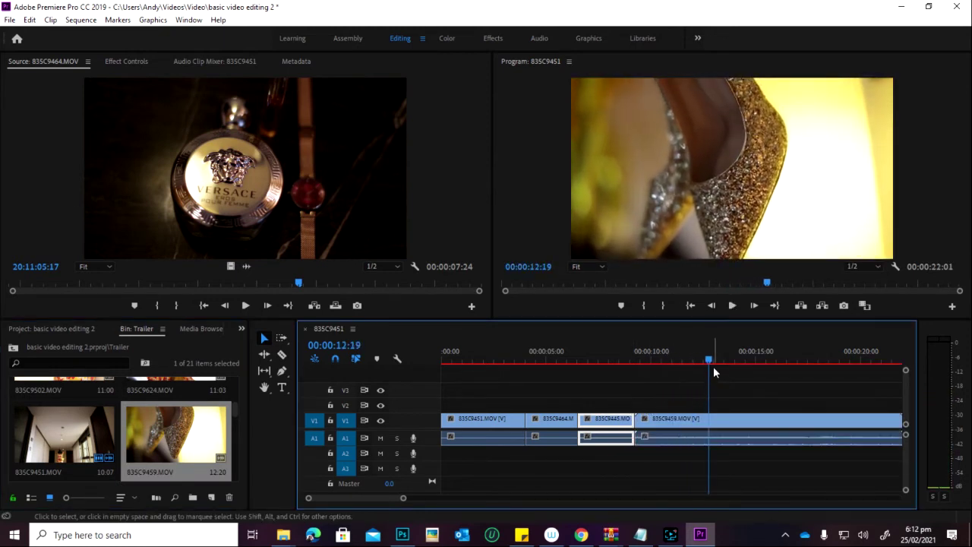
# - Trim the start of clip 835C9459.MOV, move it against the preceding clip, and trim its end to 00:00:12:19
pyautogui.moveTo(711, 360); pyautogui.dragTo(698, 360)
pyautogui.moveTo(641, 416); pyautogui.dragTo(676, 452)
pyautogui.press('space')
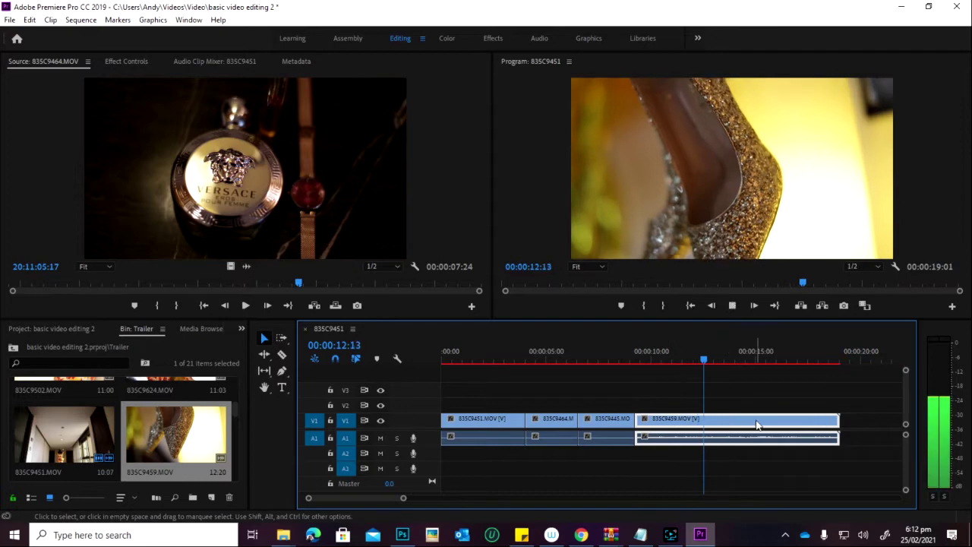
pyautogui.click(655, 347)
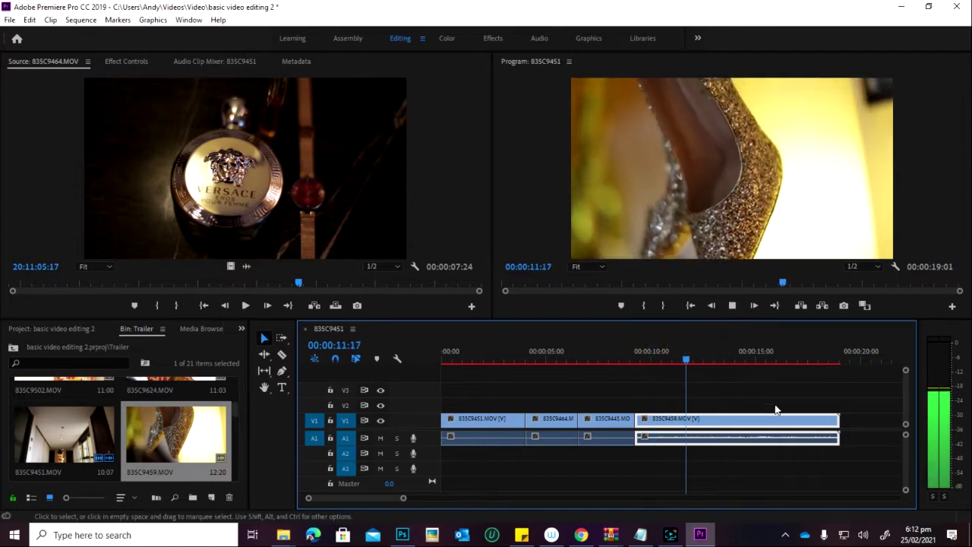
pyautogui.press('space')
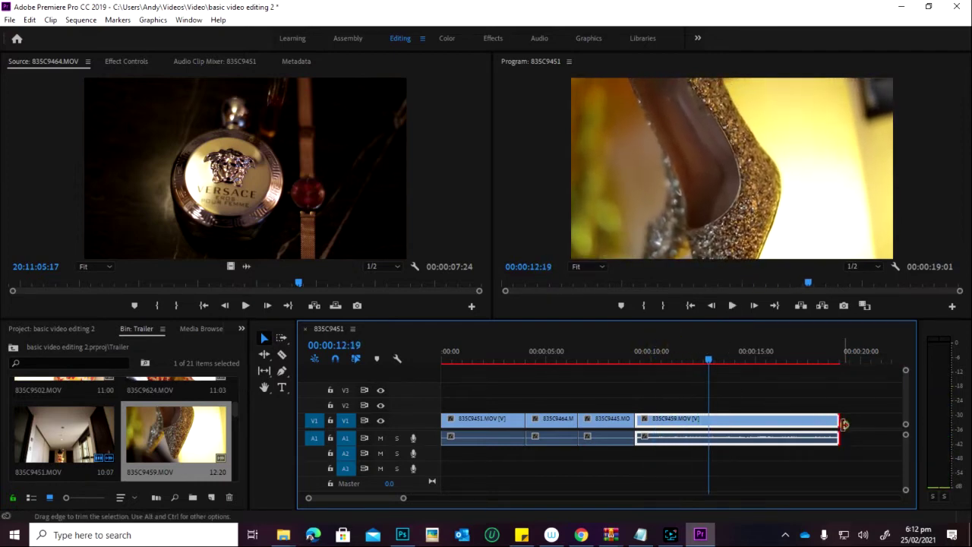
pyautogui.moveTo(835, 422); pyautogui.dragTo(708, 429)
# - Add clip 835C9506.MOV from the Trailer bin to the end of the sequence and trim it to end at 00:00:15:07
pyautogui.scroll(-4, 146, 444)
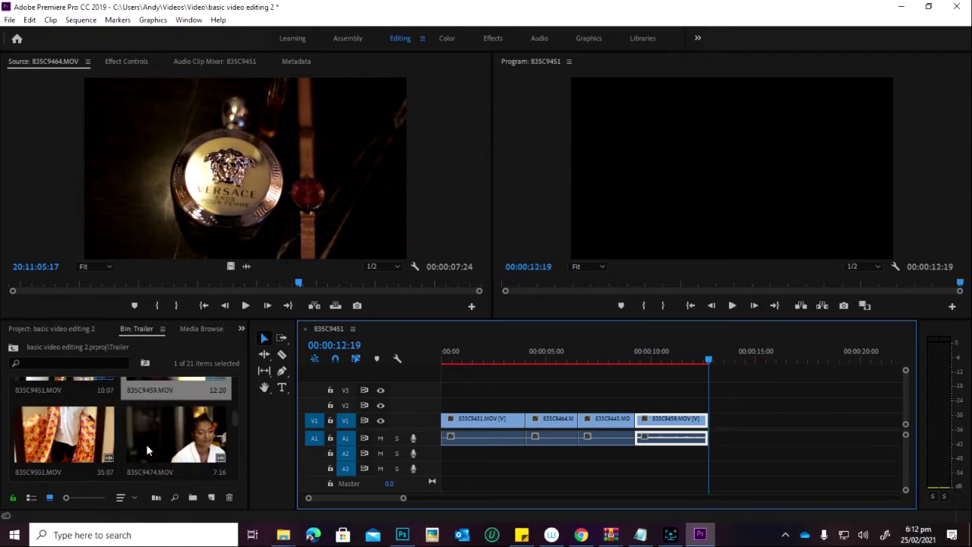
pyautogui.moveTo(99, 434); pyautogui.dragTo(705, 441)
pyautogui.press('space')
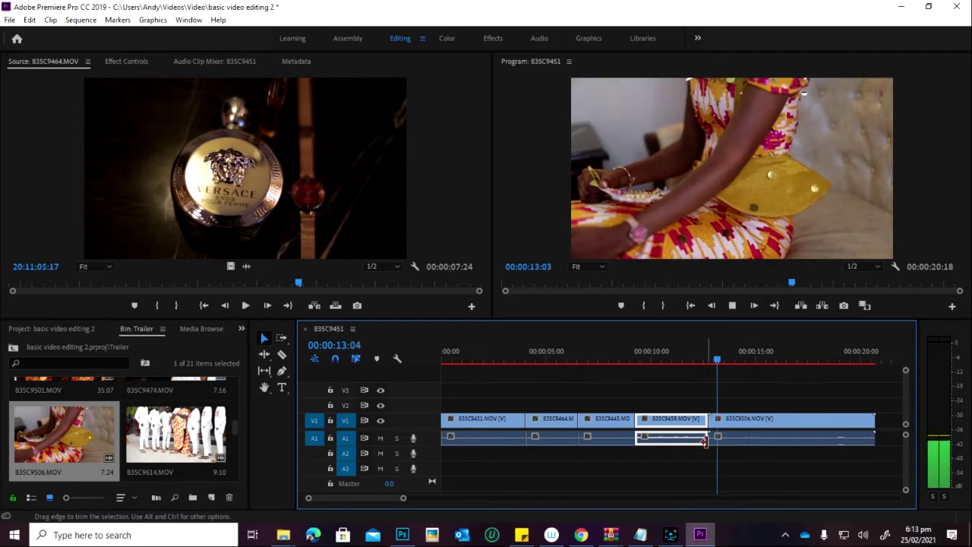
pyautogui.moveTo(783, 353); pyautogui.dragTo(818, 365)
pyautogui.moveTo(716, 423); pyautogui.dragTo(741, 436)
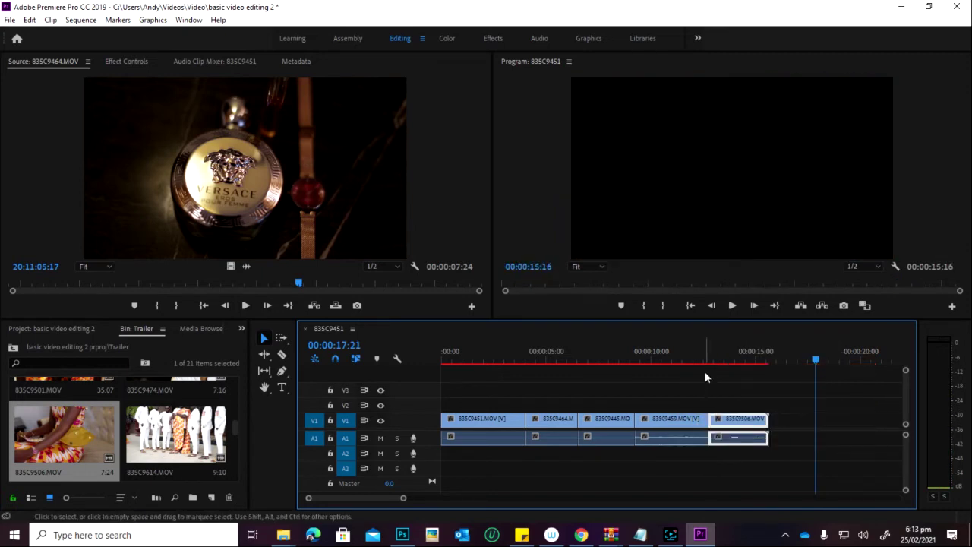
pyautogui.click(709, 354)
pyautogui.press('space')
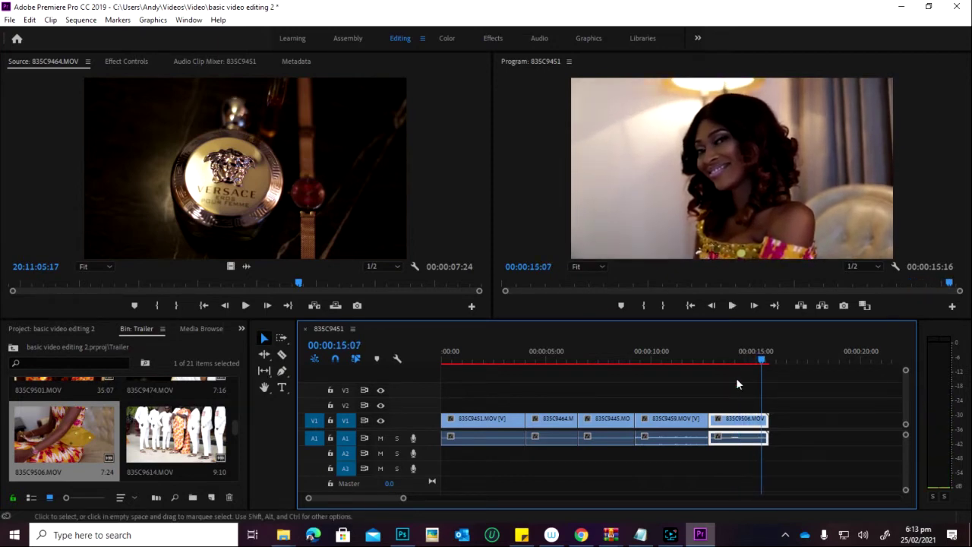
pyautogui.moveTo(767, 419); pyautogui.dragTo(761, 421)
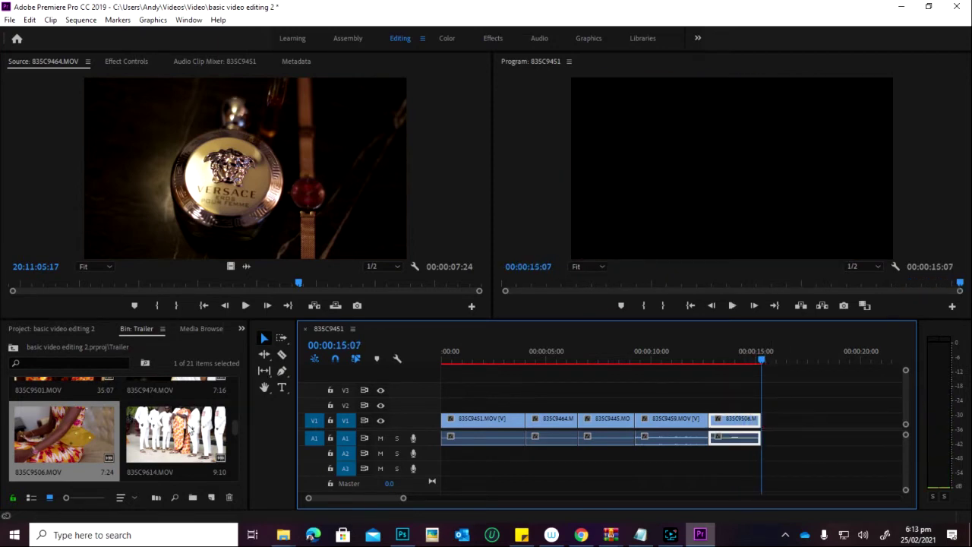
# - Append clip 835C9474.MOV from the Trailer bin, trim its start, close the gap before it, and trim its end to 00:00:19:19
pyautogui.scroll(1, 173, 439)
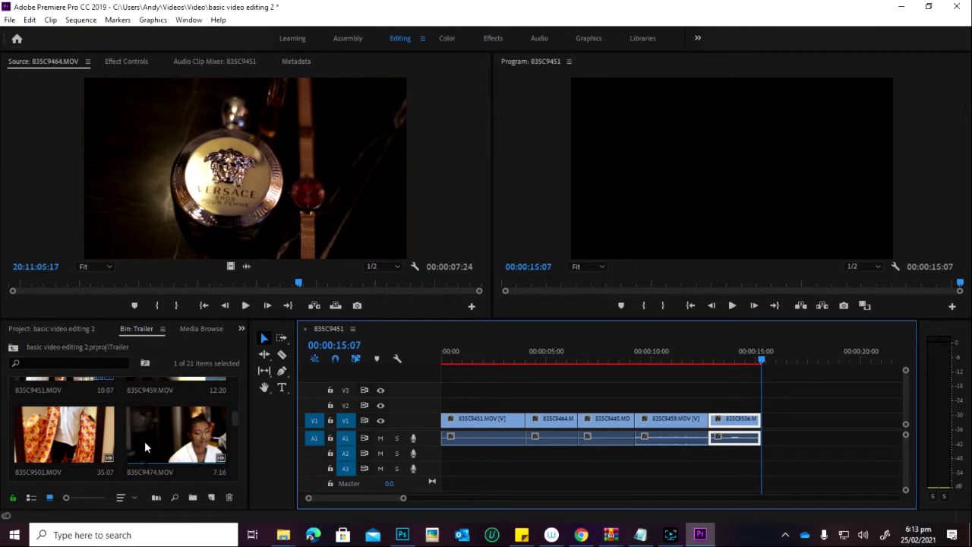
pyautogui.moveTo(157, 441); pyautogui.dragTo(649, 429)
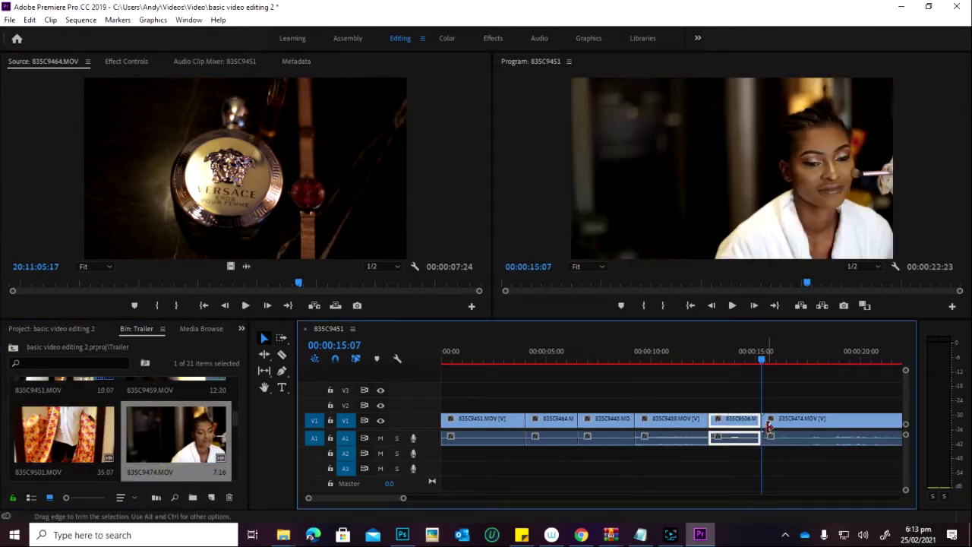
pyautogui.moveTo(768, 427); pyautogui.dragTo(808, 429)
pyautogui.press('space')
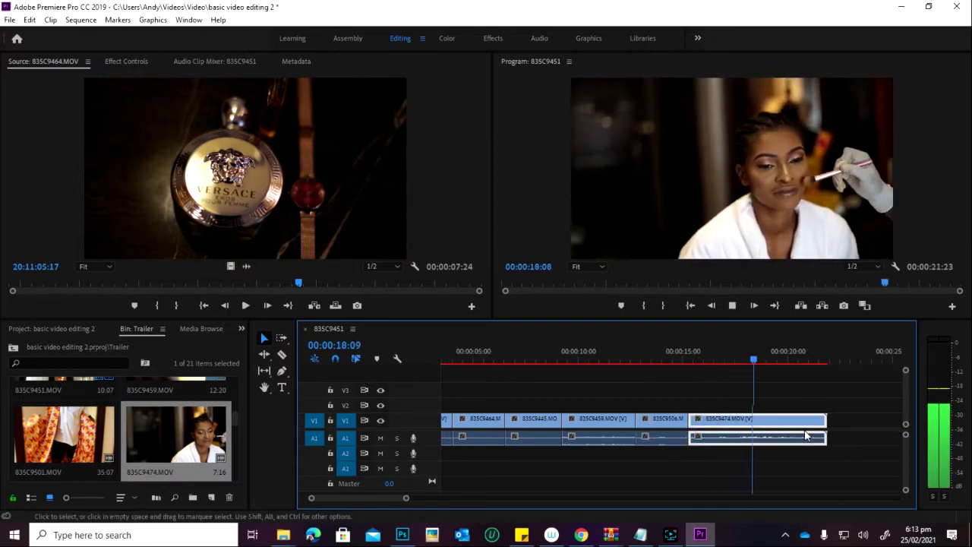
pyautogui.press('space')
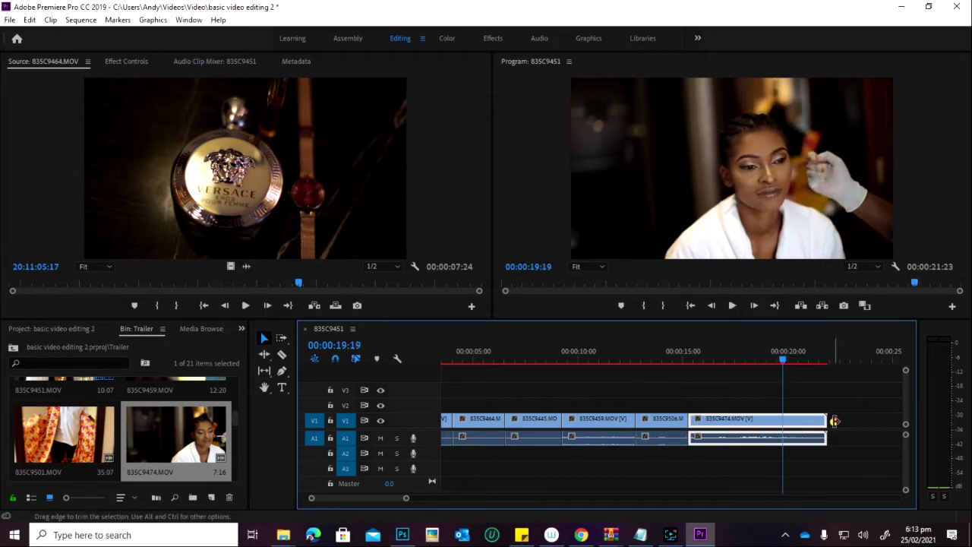
pyautogui.moveTo(834, 421); pyautogui.dragTo(780, 420)
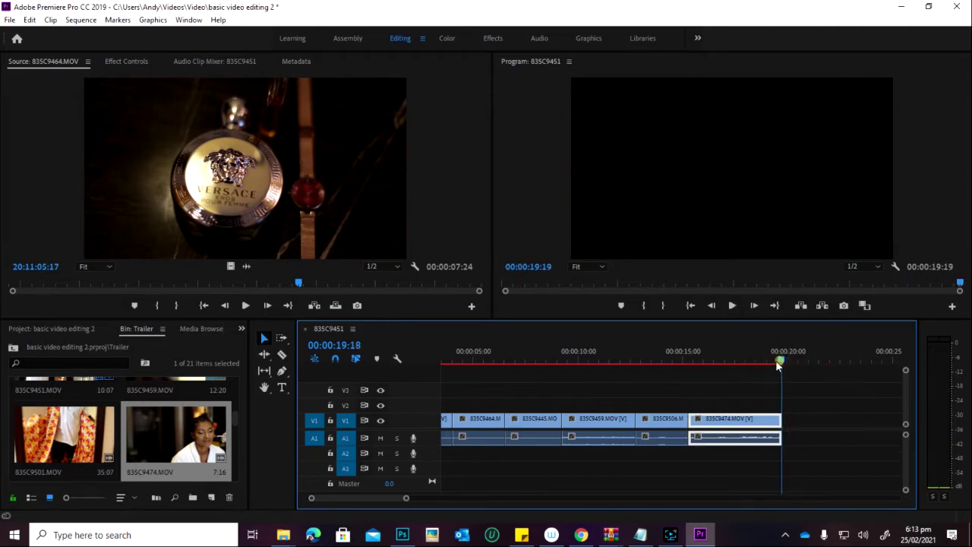
pyautogui.moveTo(778, 361); pyautogui.dragTo(741, 361)
# - Add clip 835C9509.MOV from the Trailer bin to the end of the sequence and trim its end to 00:00:24:09
pyautogui.scroll(2, 118, 455)
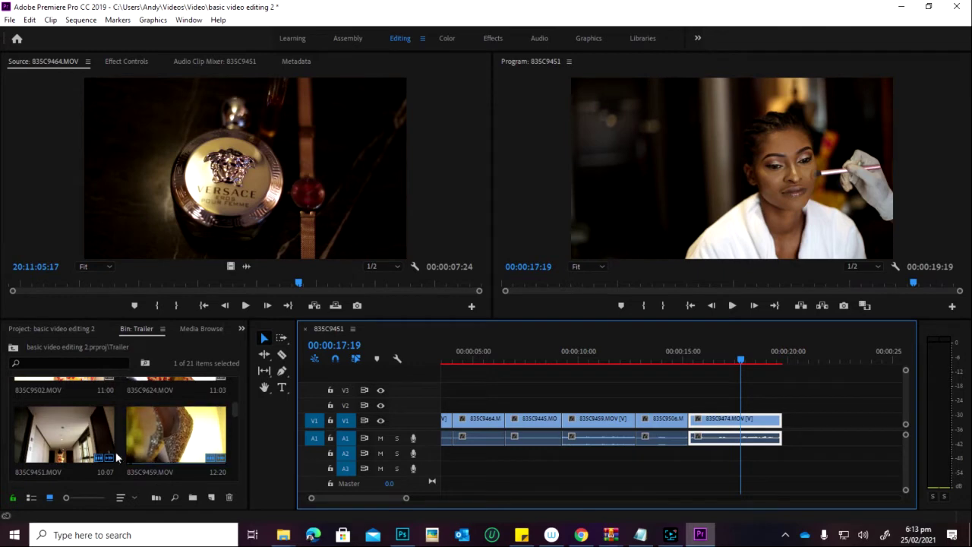
pyautogui.scroll(2, 113, 455)
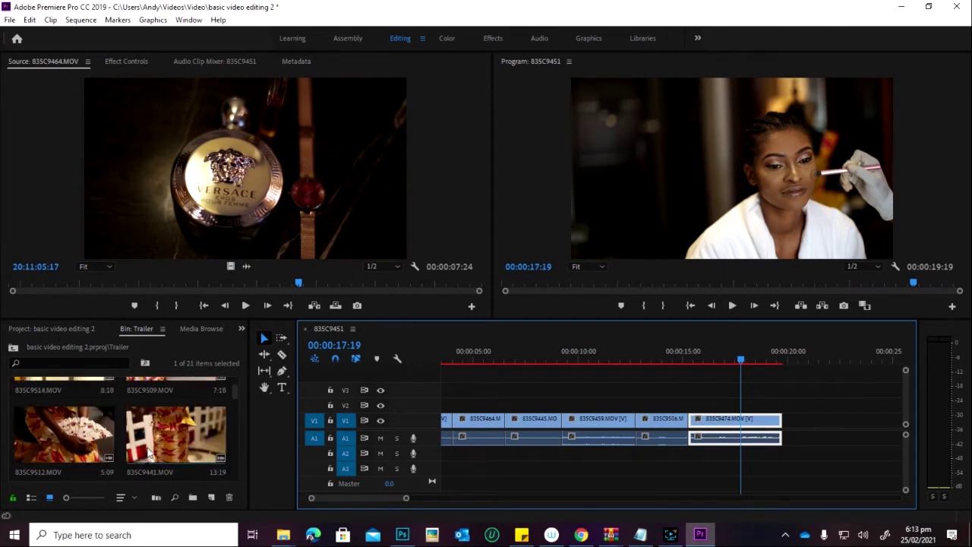
pyautogui.scroll(2, 148, 452)
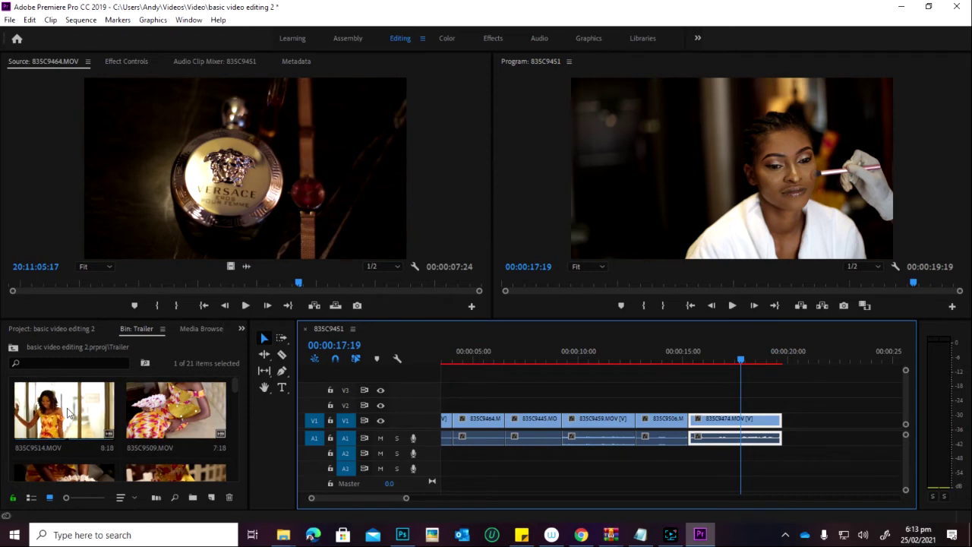
pyautogui.moveTo(156, 413); pyautogui.dragTo(790, 418)
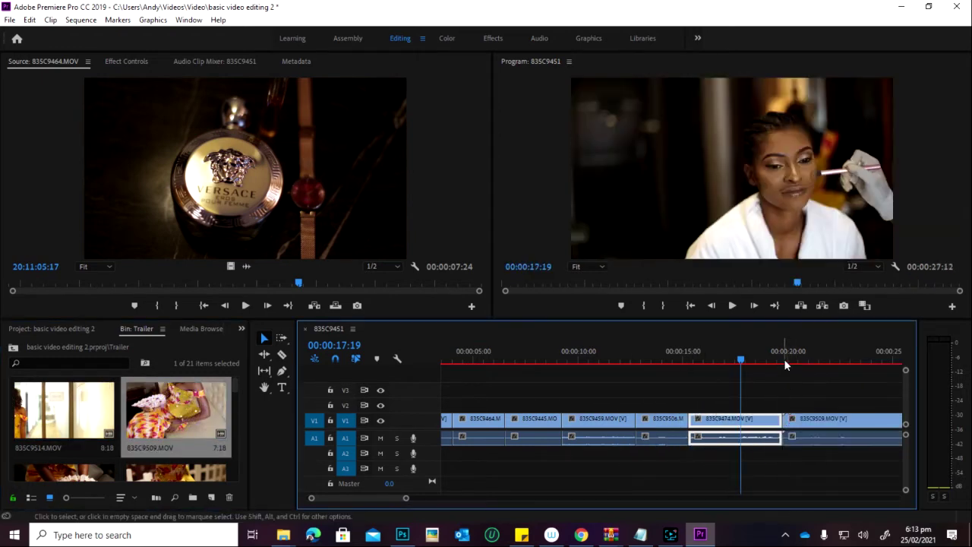
pyautogui.click(784, 360)
pyautogui.press('space')
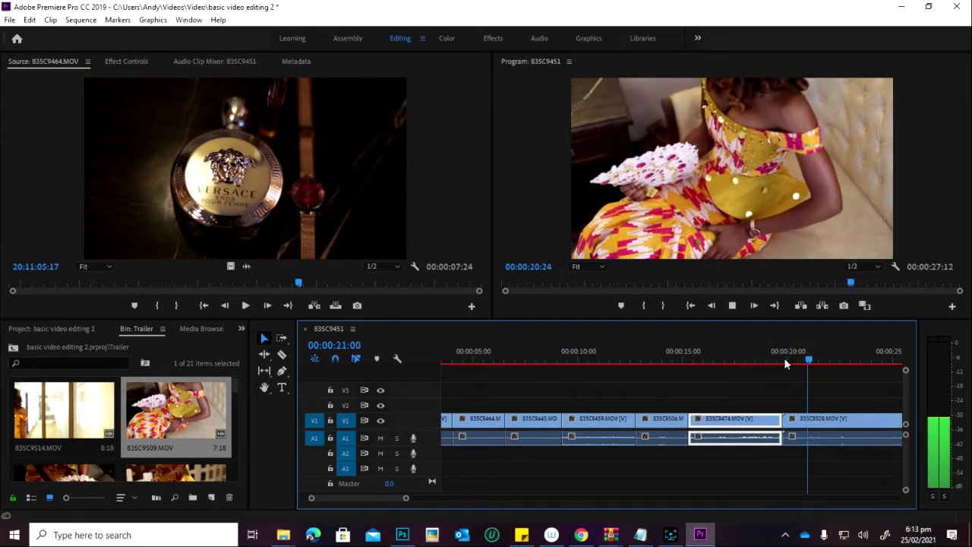
pyautogui.scroll(-3, 662, 425)
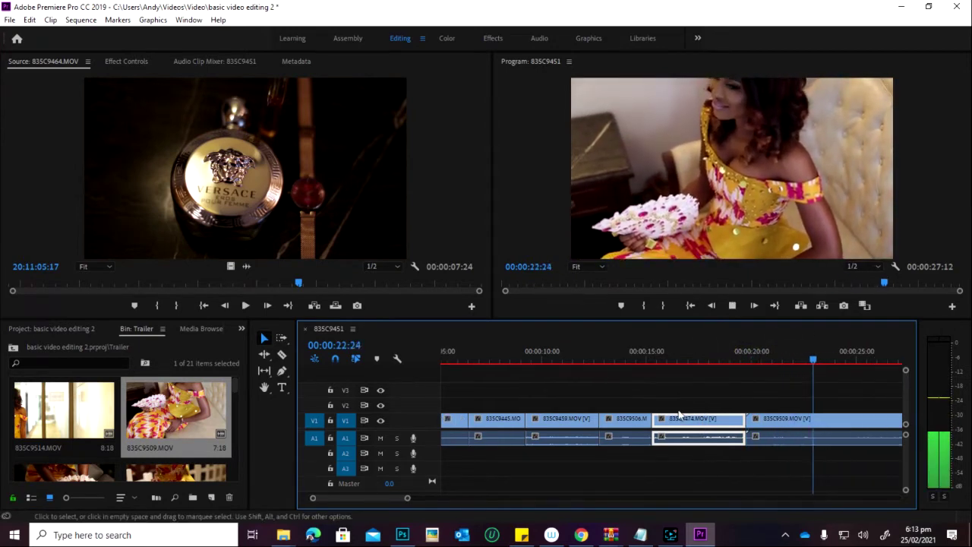
pyautogui.press('space')
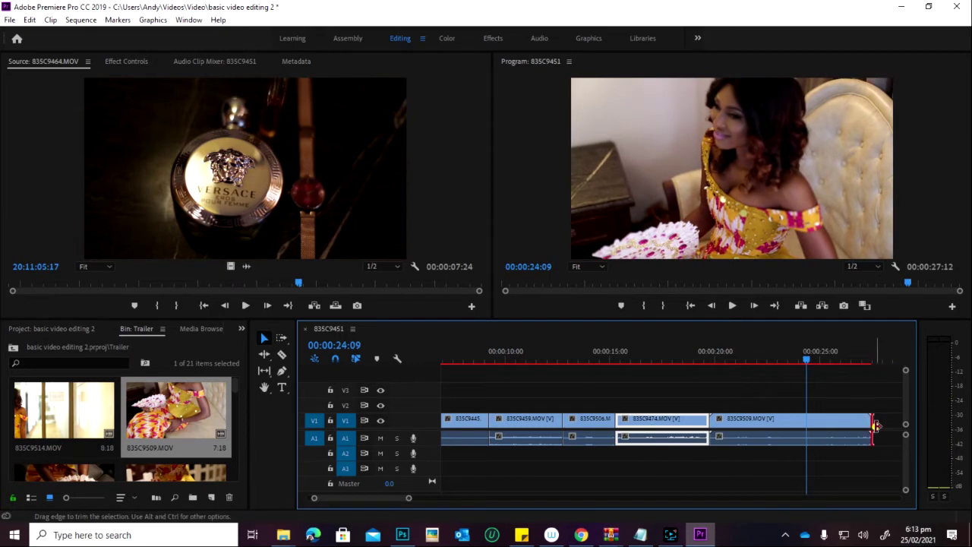
pyautogui.moveTo(875, 427); pyautogui.dragTo(806, 427)
# - Try clip 835C9624.MOV at the end of the sequence with its start trimmed, and delete it
pyautogui.scroll(-2, 163, 429)
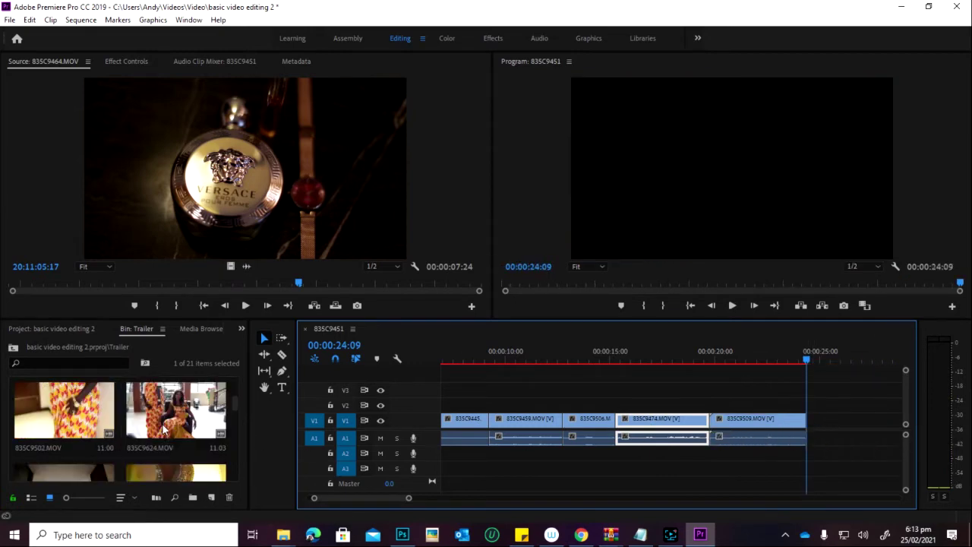
pyautogui.moveTo(165, 427); pyautogui.dragTo(807, 425)
pyautogui.scroll(-3, 721, 448)
pyautogui.press('space')
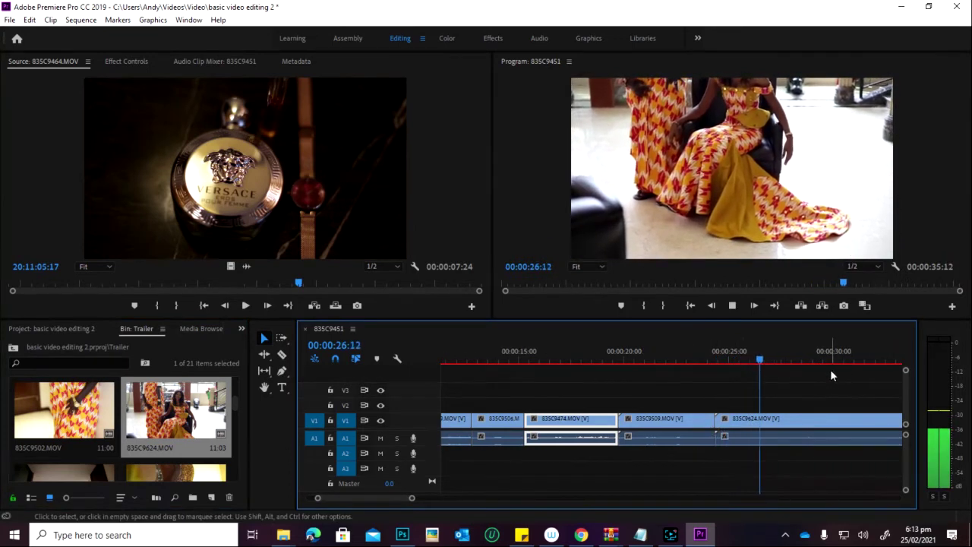
pyautogui.scroll(-1, 831, 373)
pyautogui.scroll(-2, 672, 422)
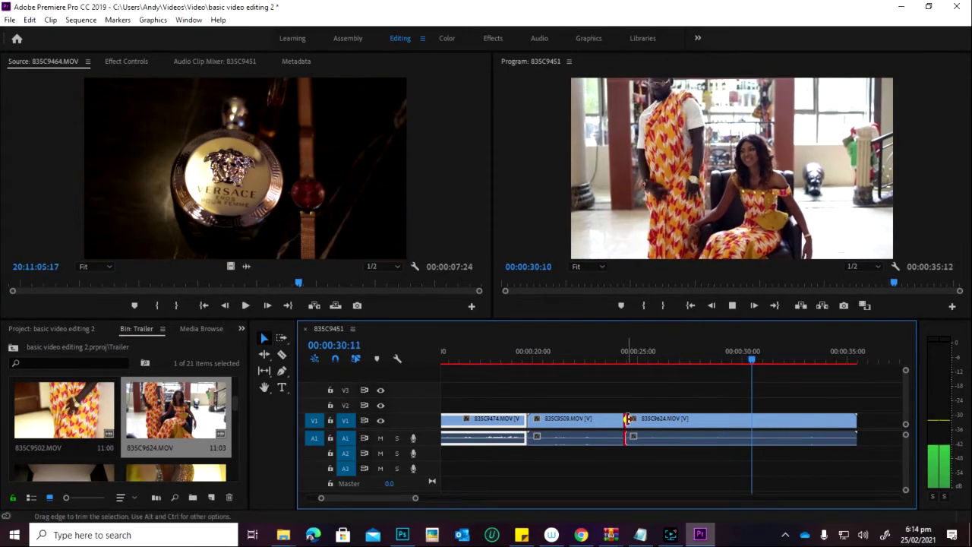
pyautogui.moveTo(625, 418); pyautogui.dragTo(775, 422)
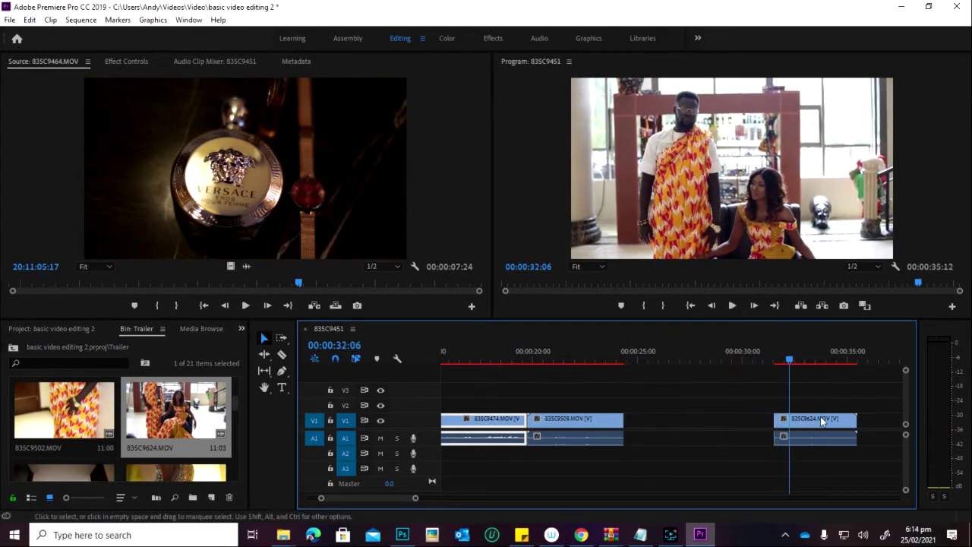
pyautogui.press('space')
pyautogui.click(820, 423)
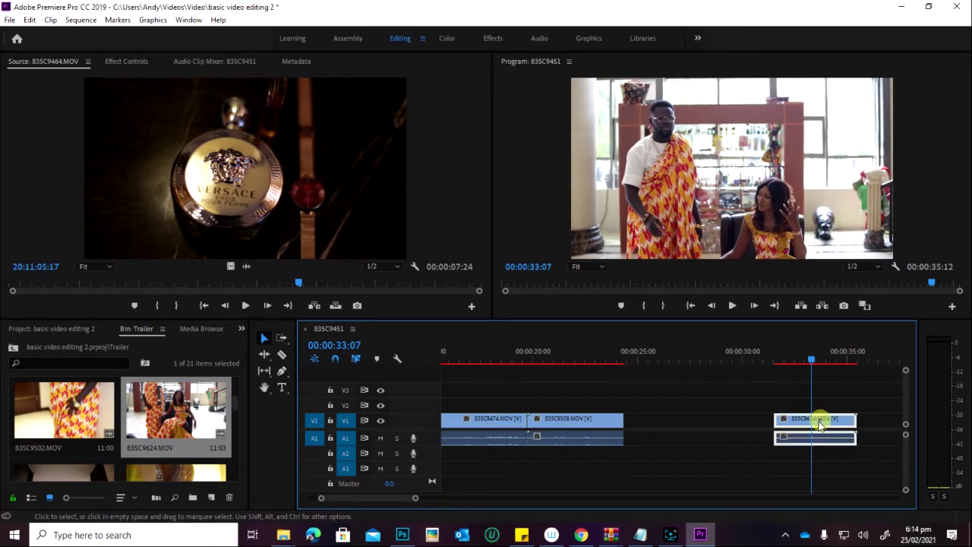
pyautogui.press('Delete')
# - Try clip 835C9626.MOV at the end of the sequence, scrub through it, and delete it
pyautogui.scroll(-3, 114, 414)
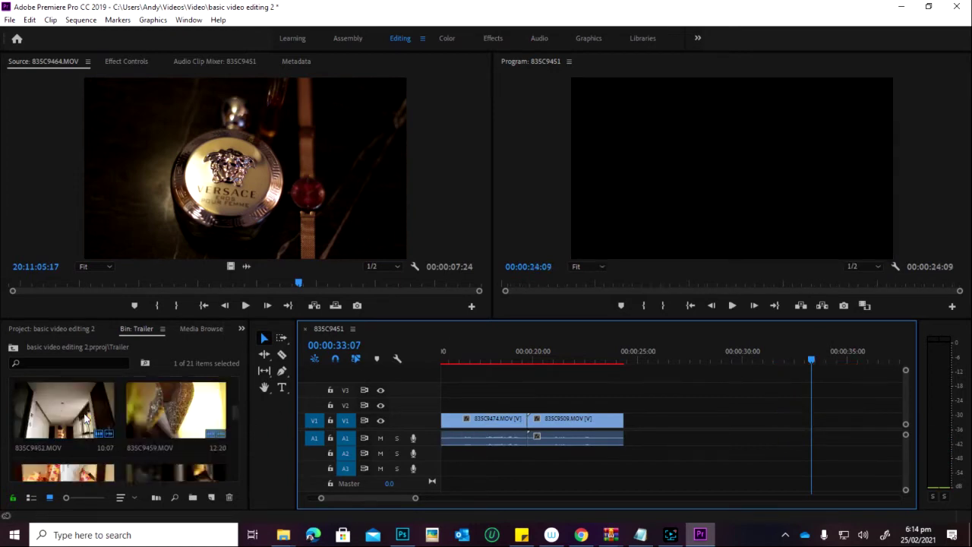
pyautogui.scroll(-2, 101, 425)
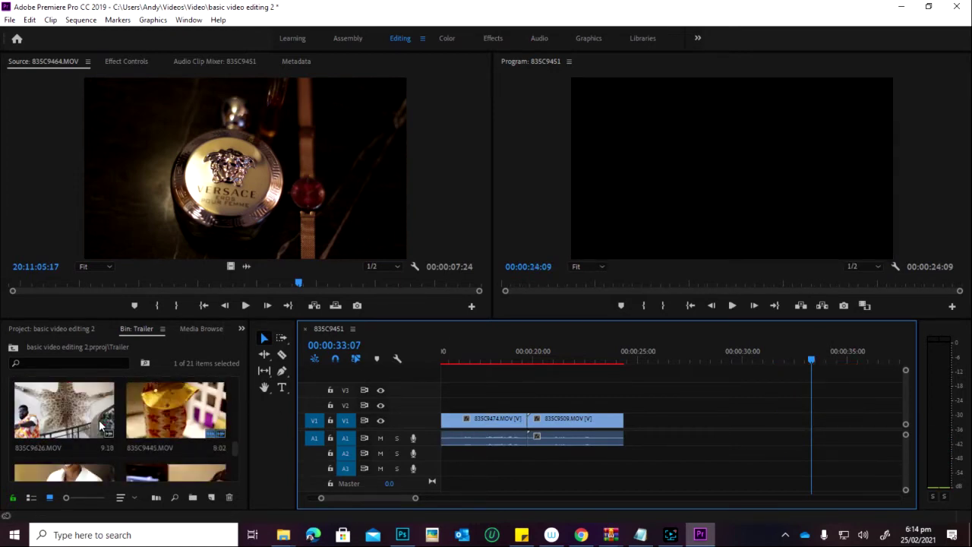
pyautogui.moveTo(76, 421); pyautogui.dragTo(624, 422)
pyautogui.moveTo(631, 351); pyautogui.dragTo(787, 388)
pyautogui.click(769, 421)
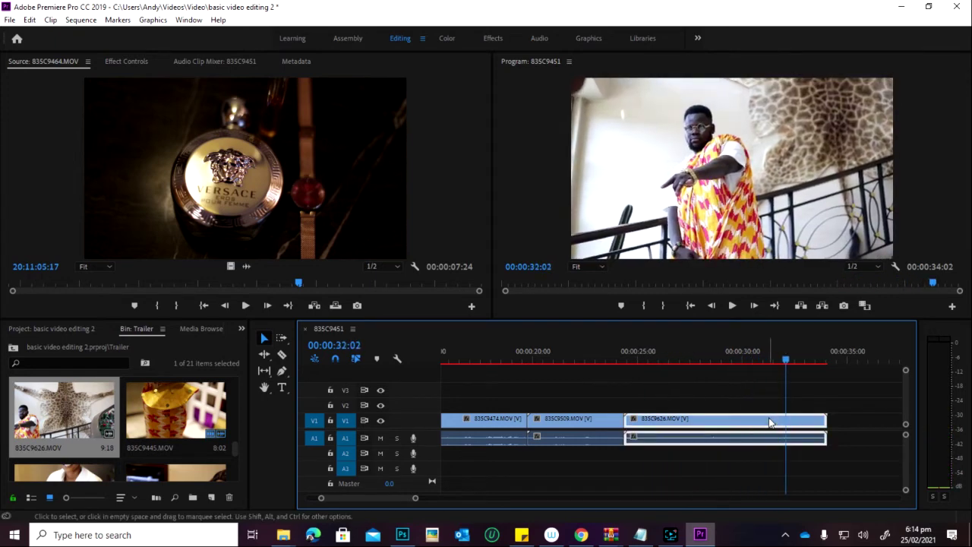
pyautogui.press('Delete')
# - Add clip 835C9603.MOV from the Trailer bin to the end of the sequence and trim its end to 00:00:27:14
pyautogui.scroll(-2, 158, 439)
pyautogui.scroll(-2, 155, 440)
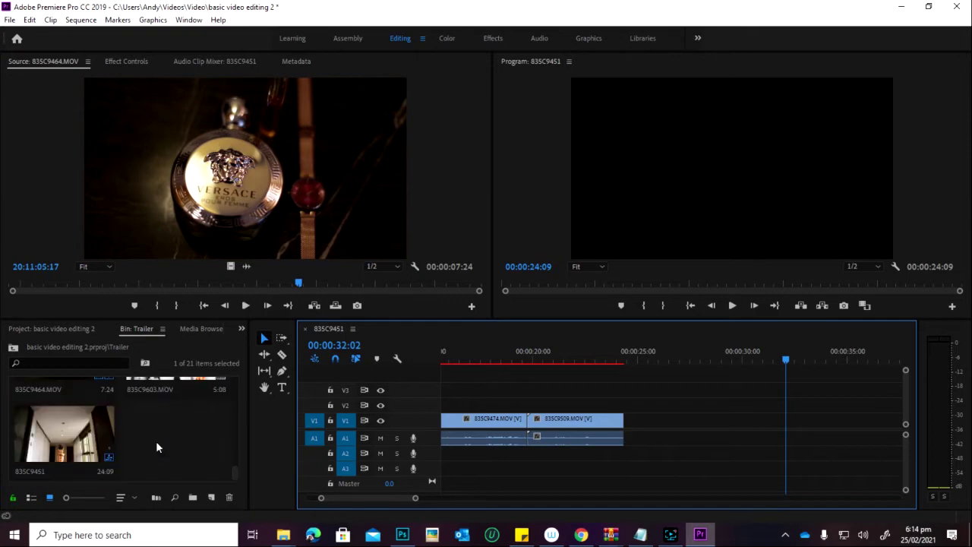
pyautogui.scroll(2, 173, 416)
pyautogui.moveTo(171, 426); pyautogui.dragTo(627, 423)
pyautogui.press('space')
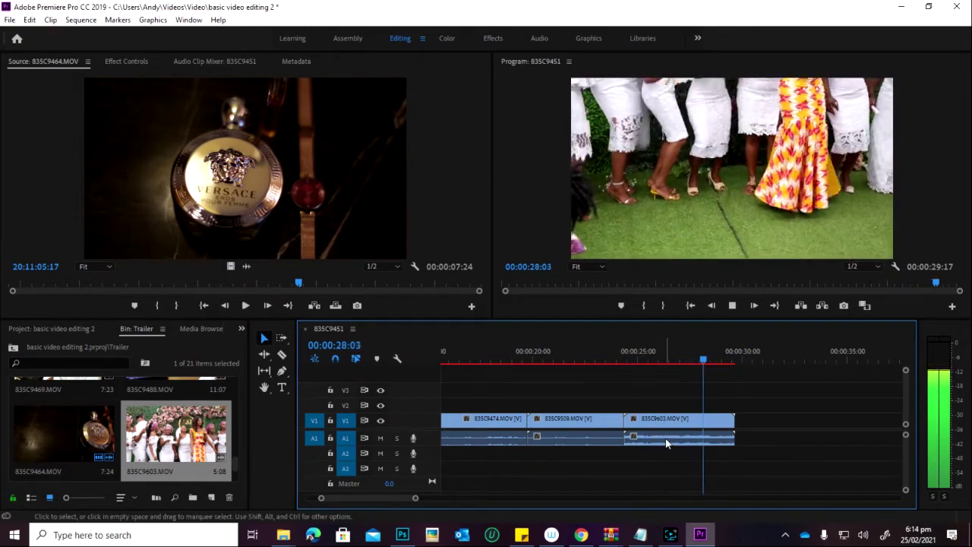
pyautogui.press('space')
pyautogui.moveTo(707, 429); pyautogui.dragTo(691, 430)
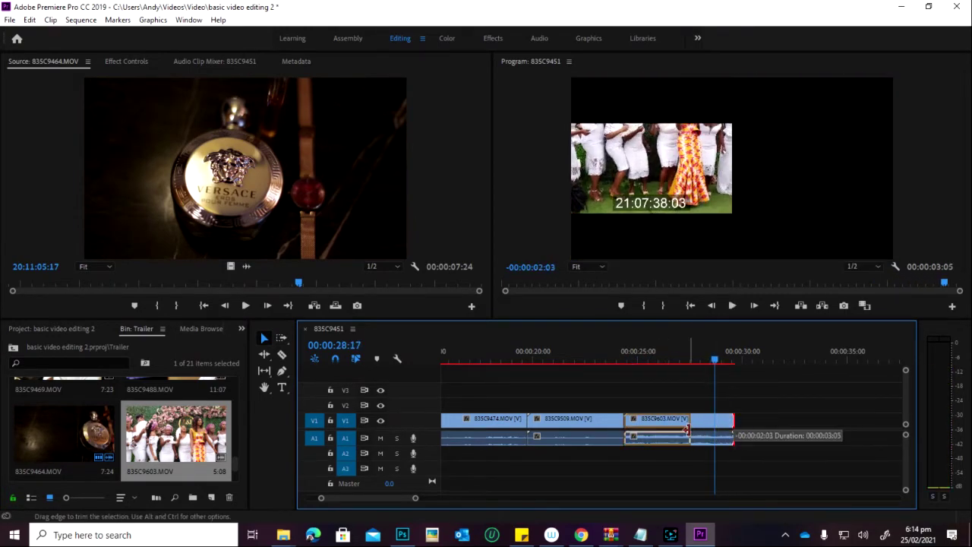
# - Play the assembled sequence from its start to review the cuts between the clips
pyautogui.moveTo(651, 352); pyautogui.dragTo(463, 456)
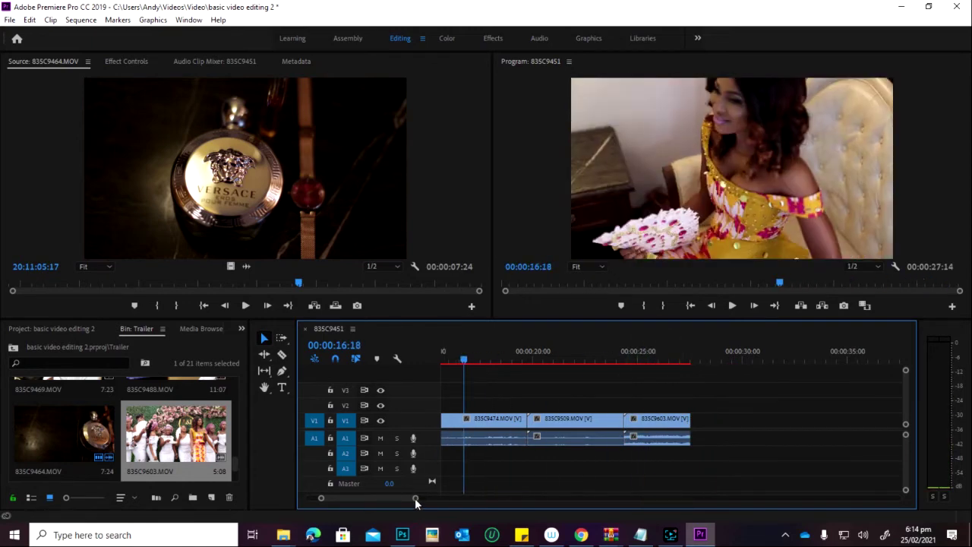
pyautogui.moveTo(415, 497); pyautogui.dragTo(539, 497)
pyautogui.click(449, 360)
pyautogui.moveTo(449, 360); pyautogui.dragTo(410, 370)
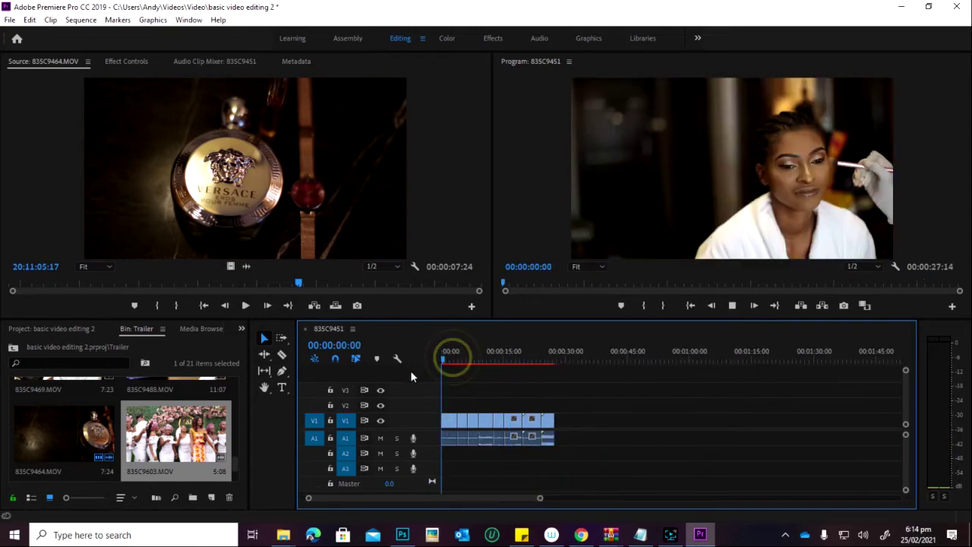
pyautogui.press('space')
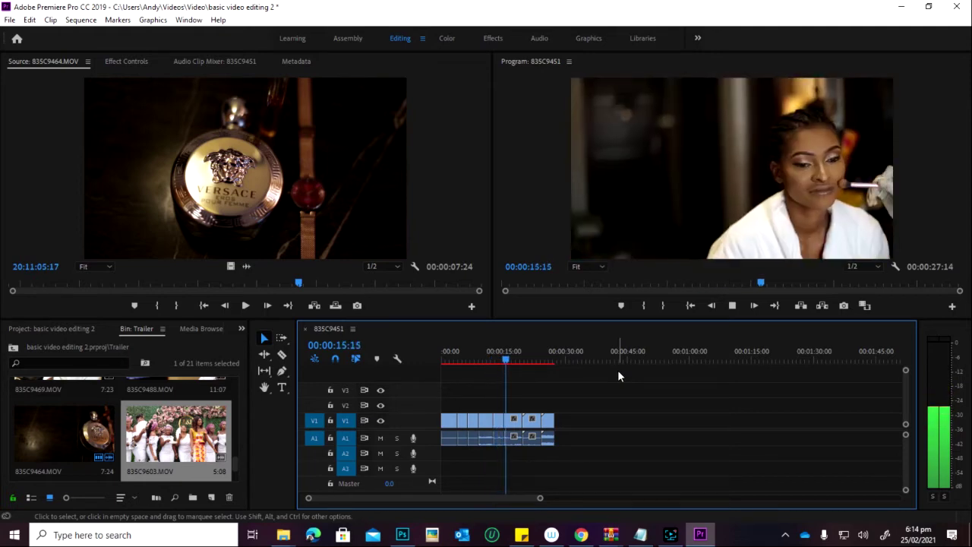
pyautogui.press('space')
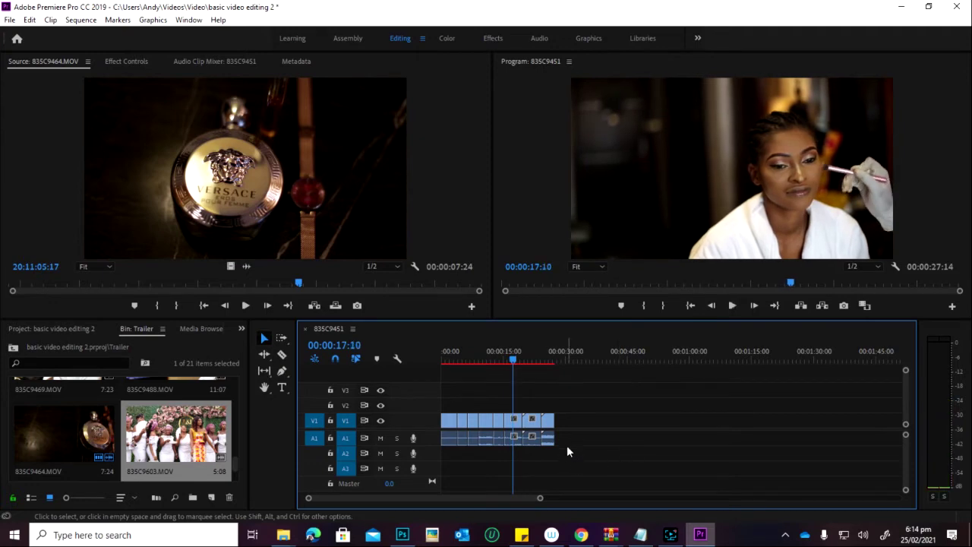
# - Place clip 835C9495.MOV from the Trailer bin on track V2, over the third clip, starting at about 00:00:07:12
pyautogui.moveTo(530, 357); pyautogui.dragTo(477, 405)
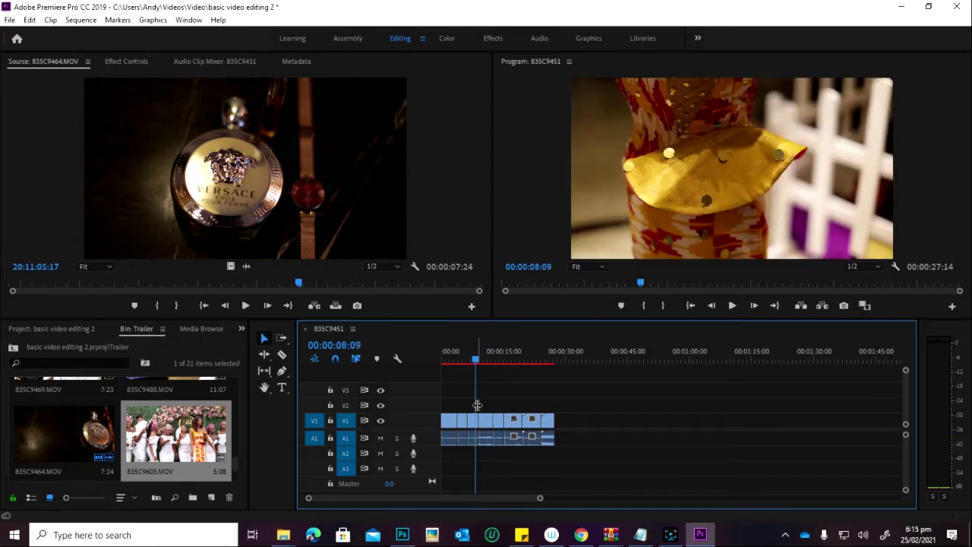
pyautogui.moveTo(543, 498); pyautogui.dragTo(445, 498)
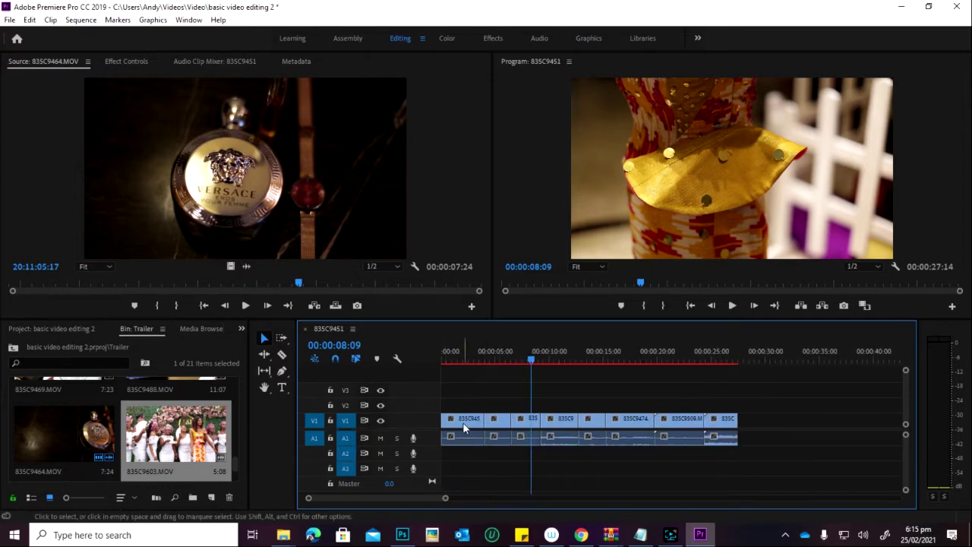
pyautogui.scroll(-4, 137, 448)
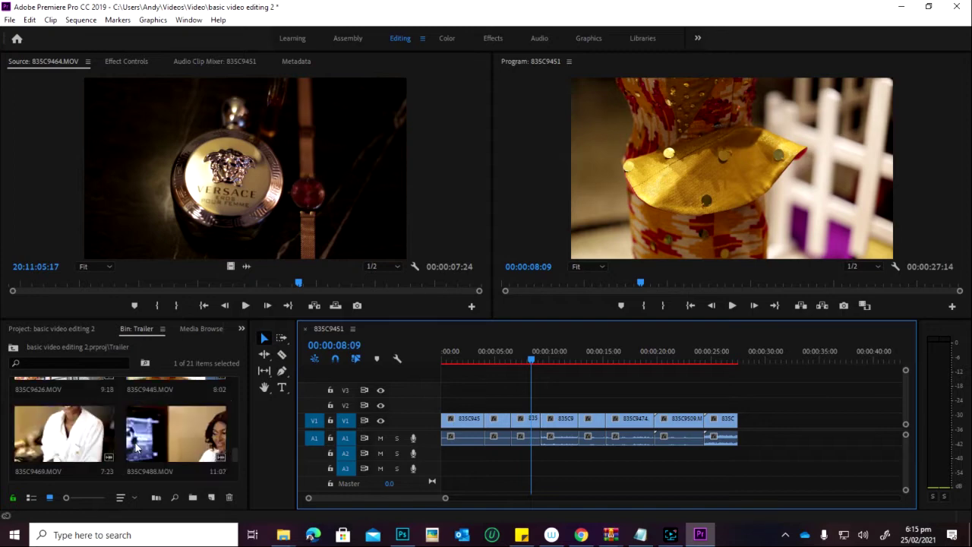
pyautogui.scroll(-2, 136, 448)
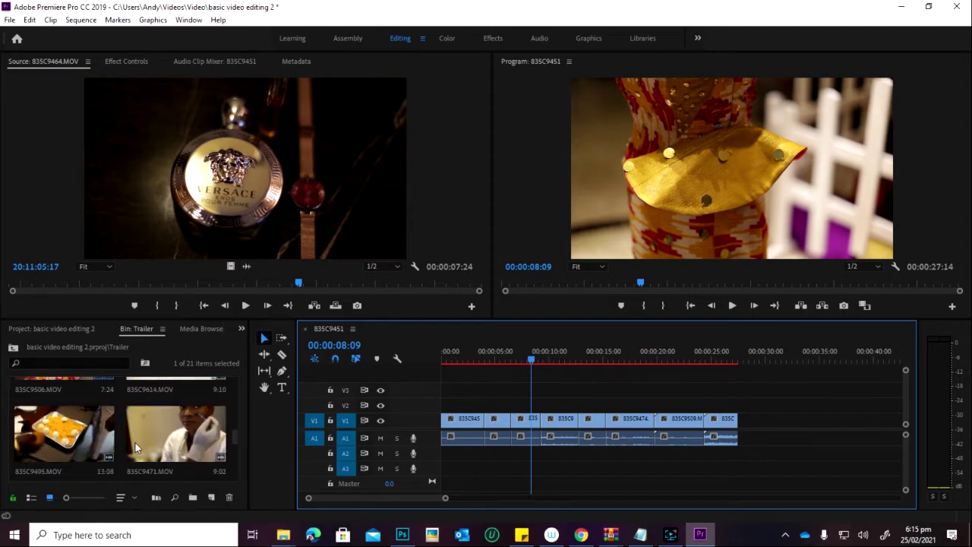
pyautogui.click(76, 442)
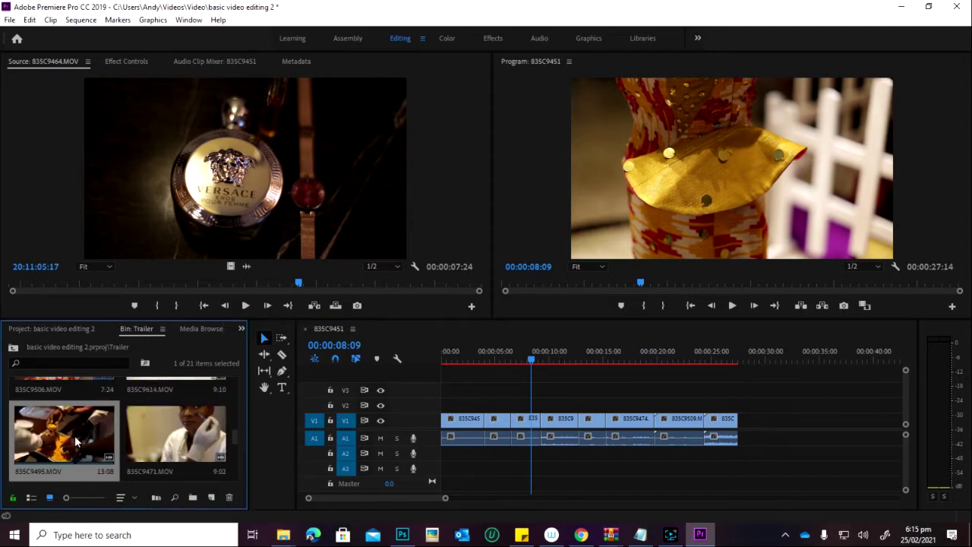
pyautogui.moveTo(78, 441); pyautogui.dragTo(507, 405)
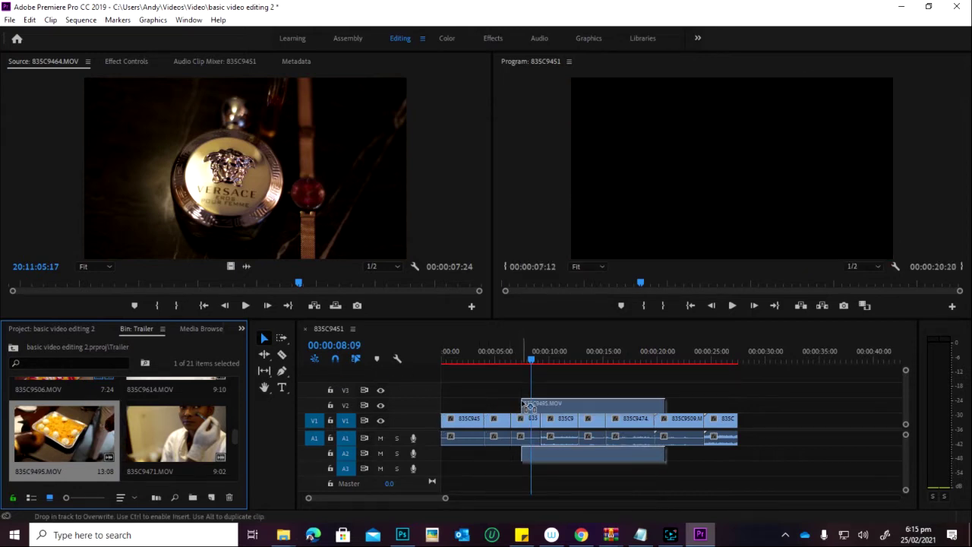
pyautogui.moveTo(530, 407); pyautogui.dragTo(529, 406)
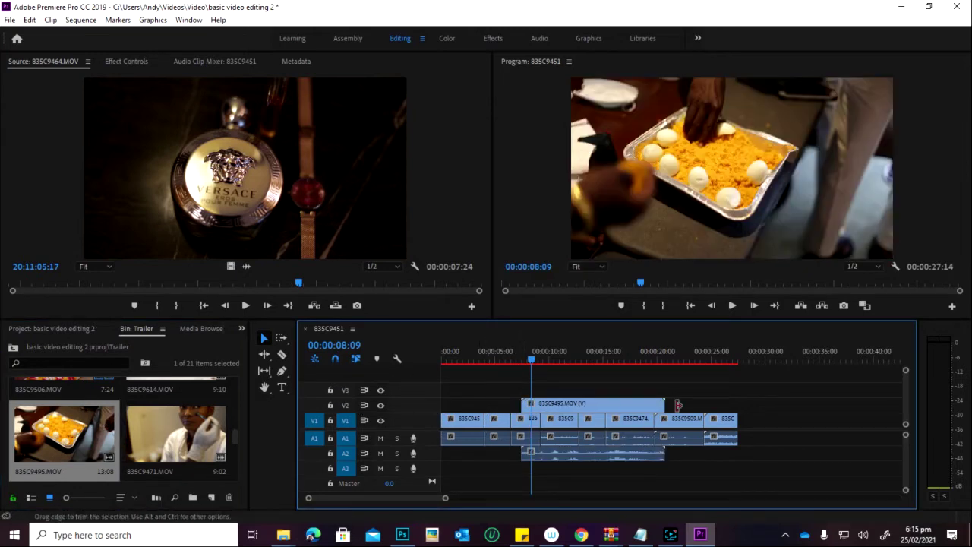
# - Trim both ends of clip 835C9495.MOV on V2 to leave a short overlay lying within the third clip
pyautogui.moveTo(666, 403); pyautogui.dragTo(540, 398)
pyautogui.click(531, 363)
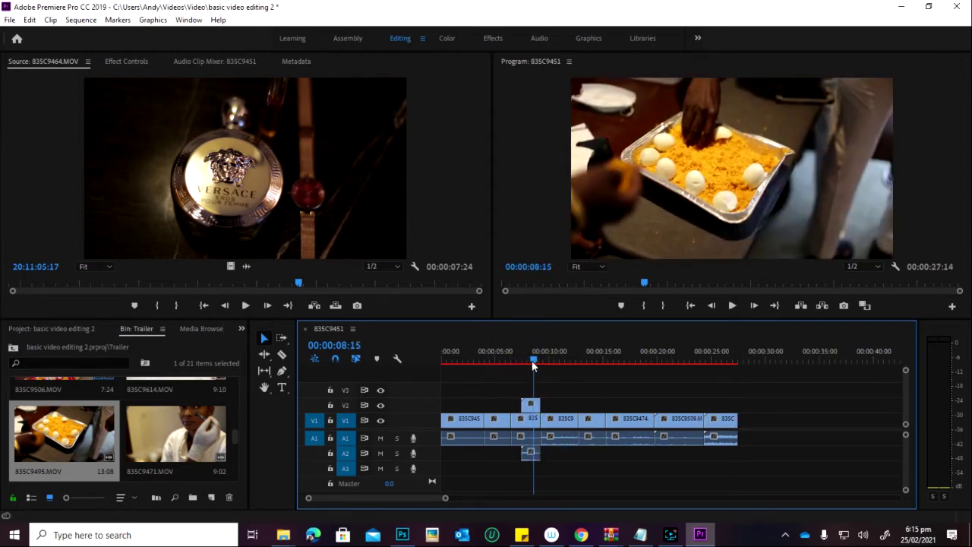
pyautogui.moveTo(522, 400); pyautogui.dragTo(526, 403)
# - Play the section around the V2 overlay from about 00:00:07:06 to review the cutaway and its sound
pyautogui.click(521, 362)
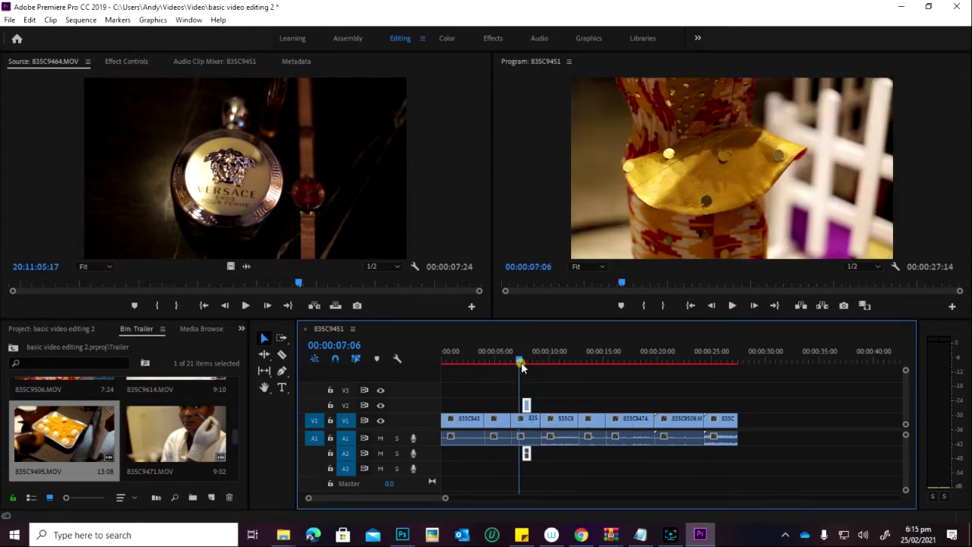
pyautogui.press('space')
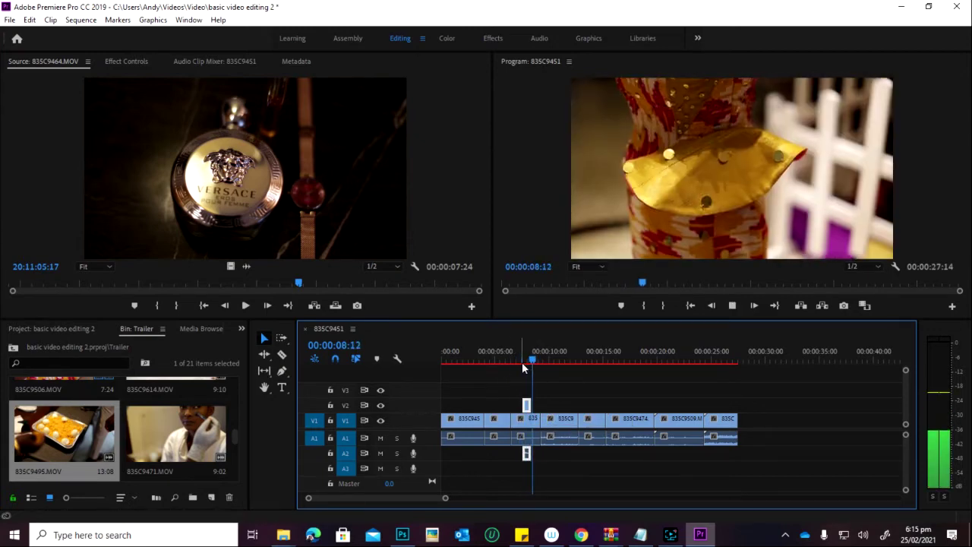
pyautogui.click(518, 363)
pyautogui.press('space')
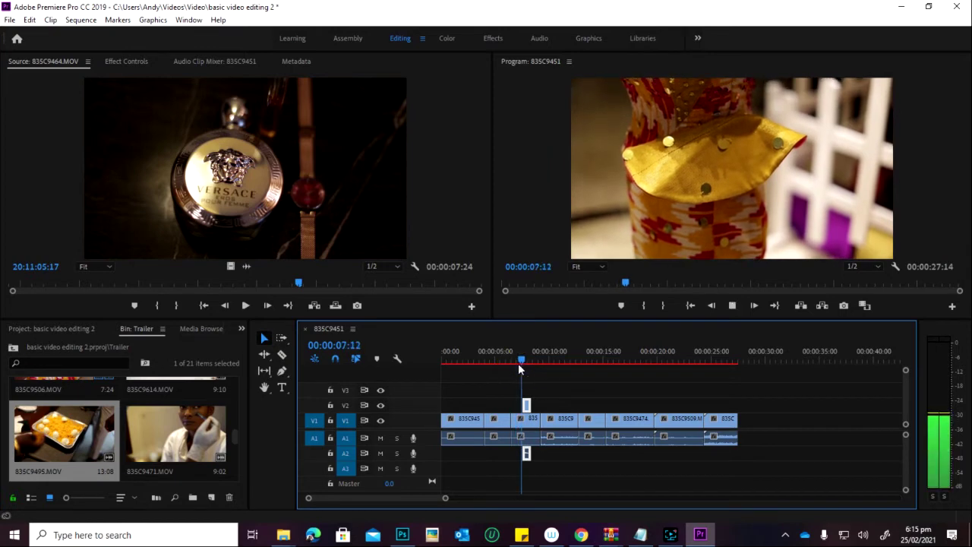
pyautogui.press('space')
pyautogui.click(526, 405)
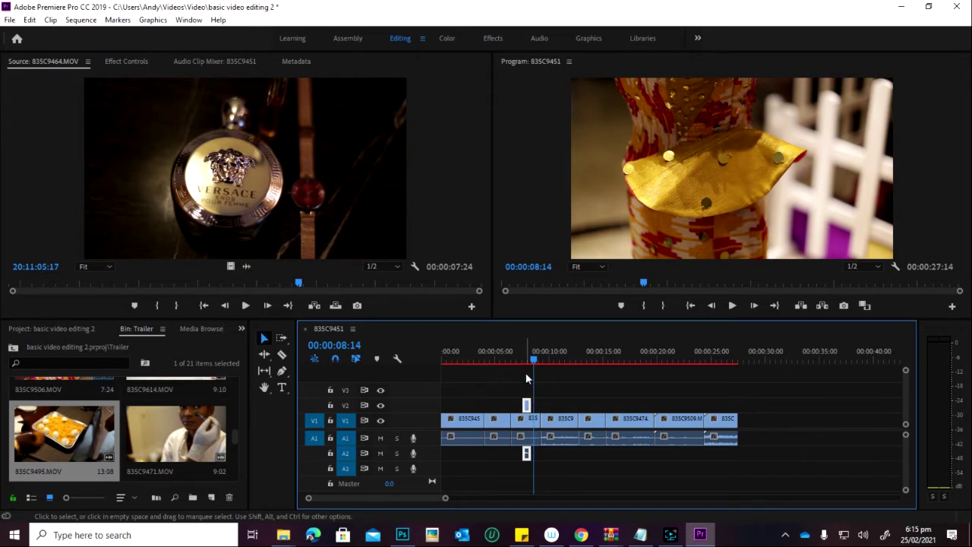
# - Mute audio track A1 and play a few seconds of the sequence to check the sound
pyautogui.scroll(3, 100, 441)
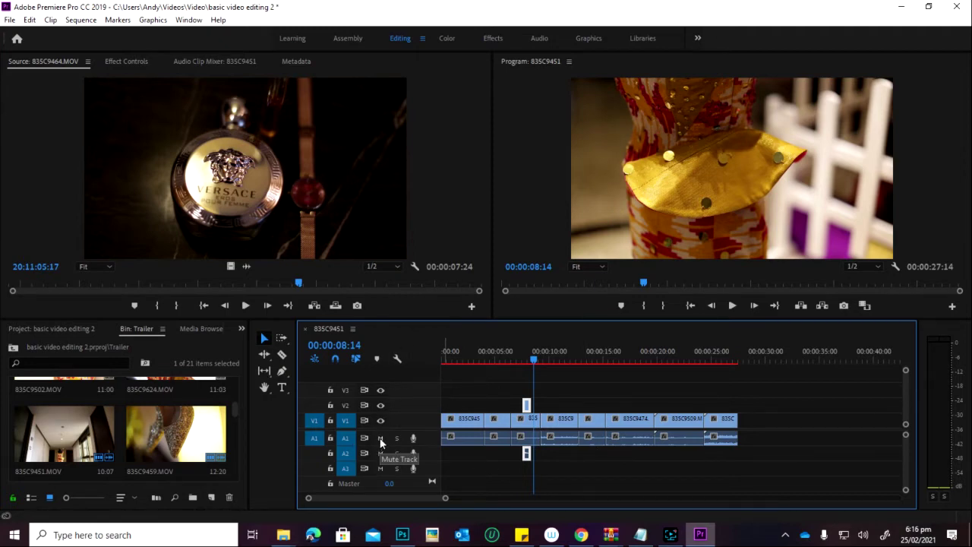
pyautogui.press('space')
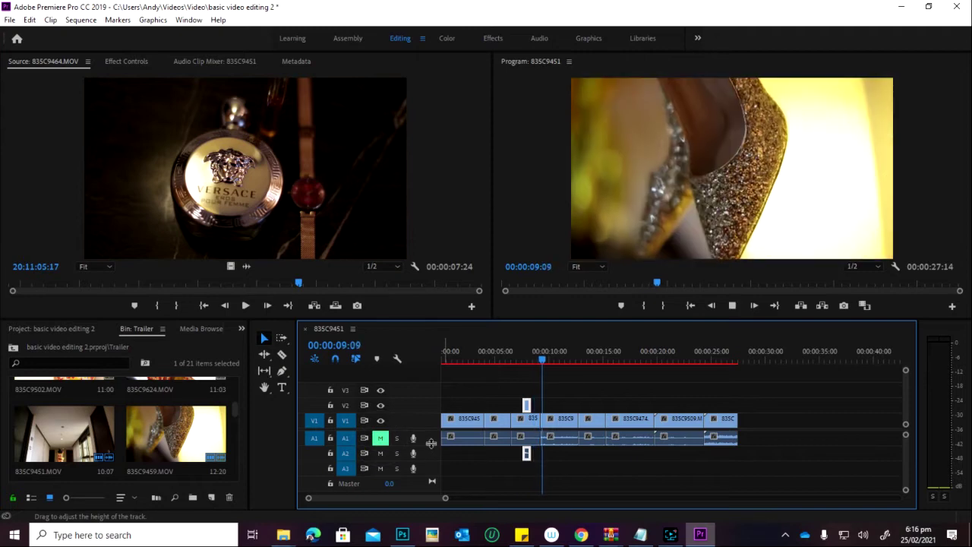
pyautogui.press('space')
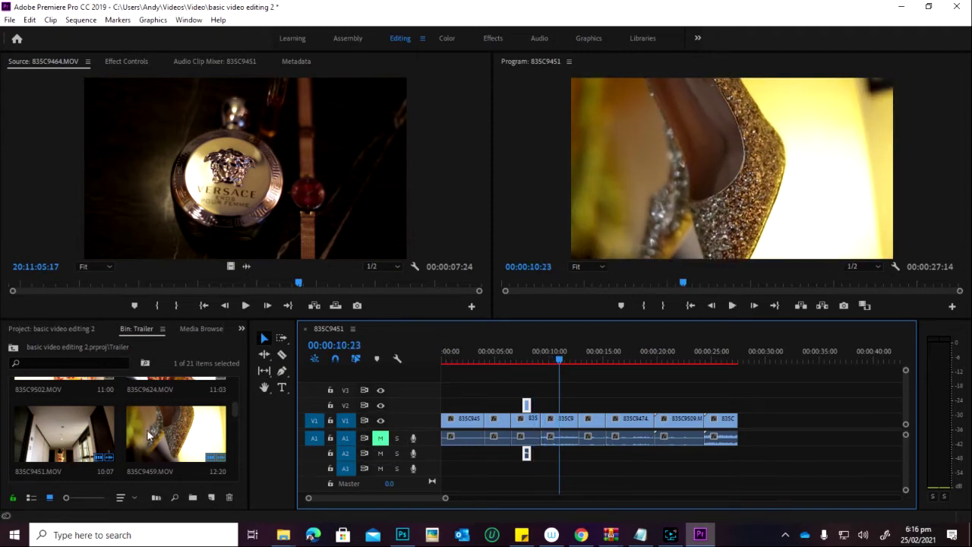
# - Create a bin named audio at the root of the project and open it
pyautogui.moveTo(234, 420); pyautogui.dragTo(233, 375)
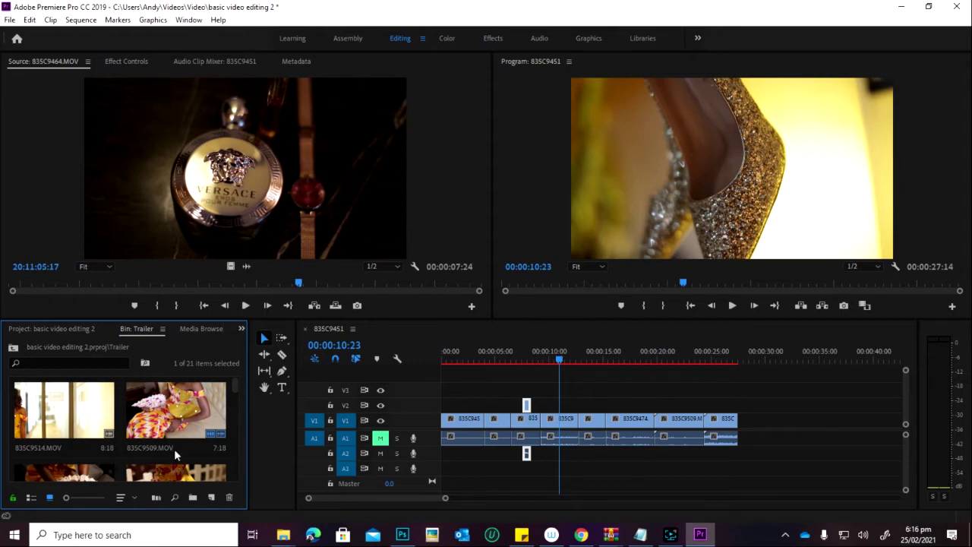
pyautogui.click(61, 330)
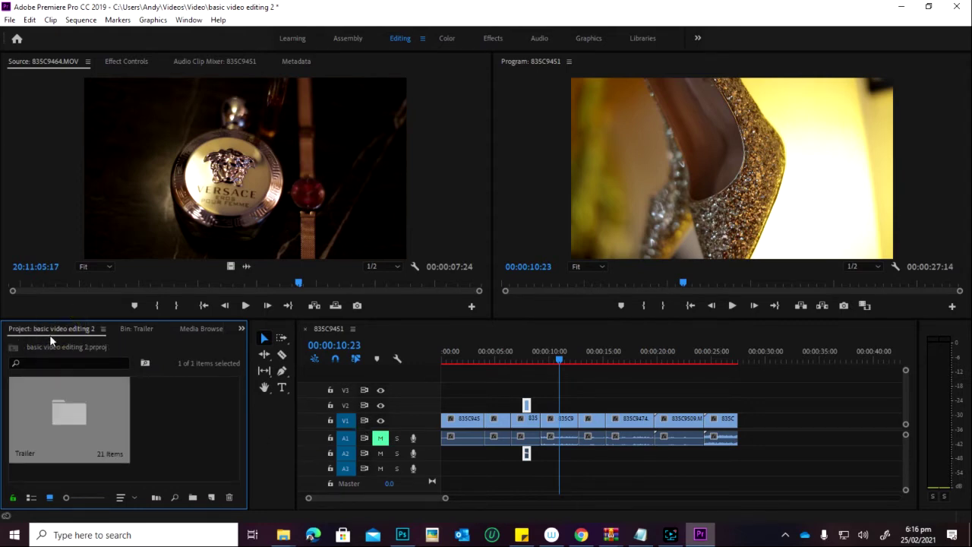
pyautogui.rightClick(175, 407)
pyautogui.click(199, 299)
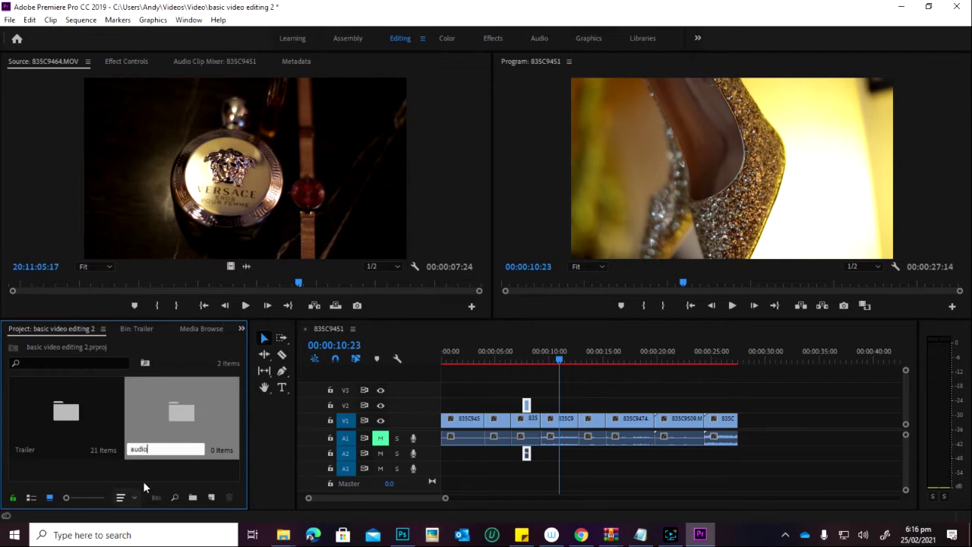
pyautogui.click(152, 475)
pyautogui.doubleClick(184, 414)
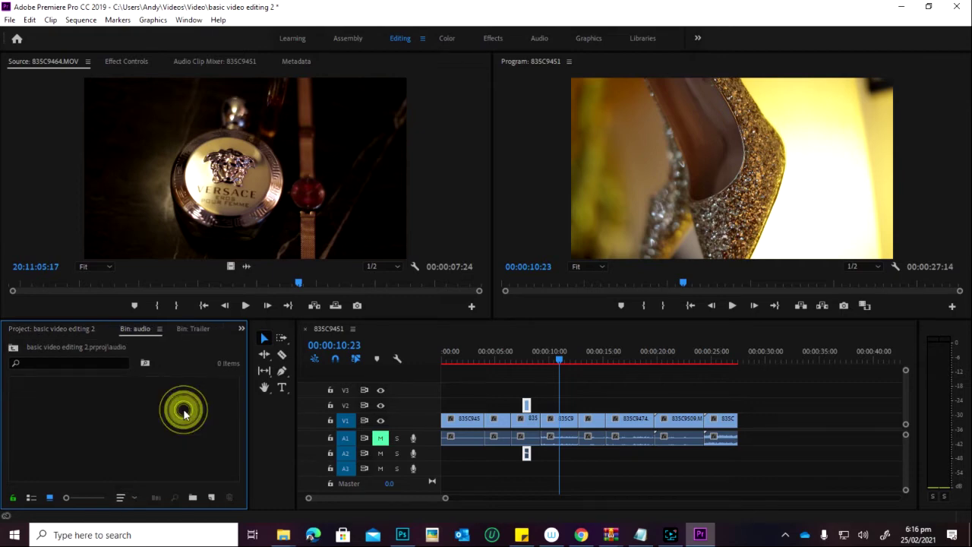
# - Import "The Moment - Wedding Instrumental (No copyright music)" from the Downloads folder into the audio bin
pyautogui.doubleClick(185, 410)
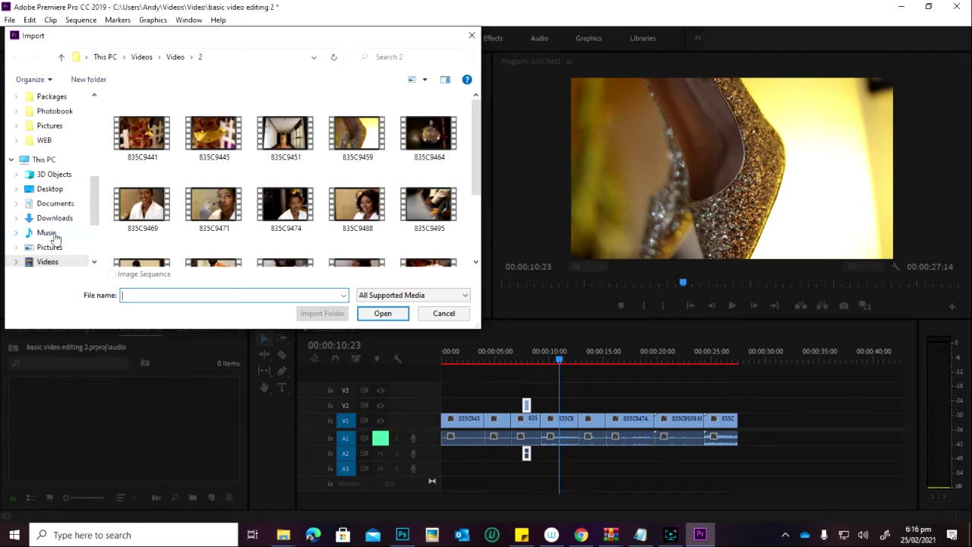
pyautogui.click(47, 234)
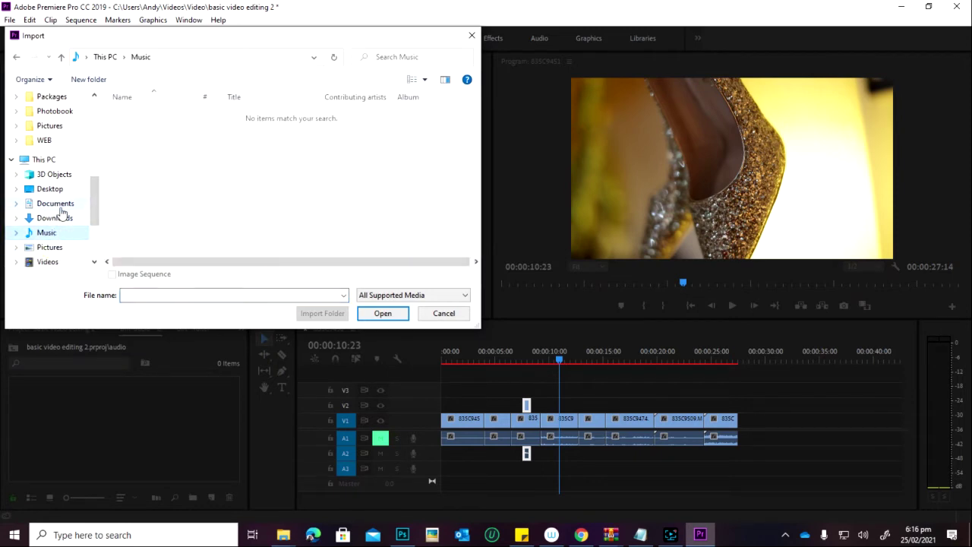
pyautogui.scroll(-1, 62, 213)
pyautogui.scroll(-2, 49, 252)
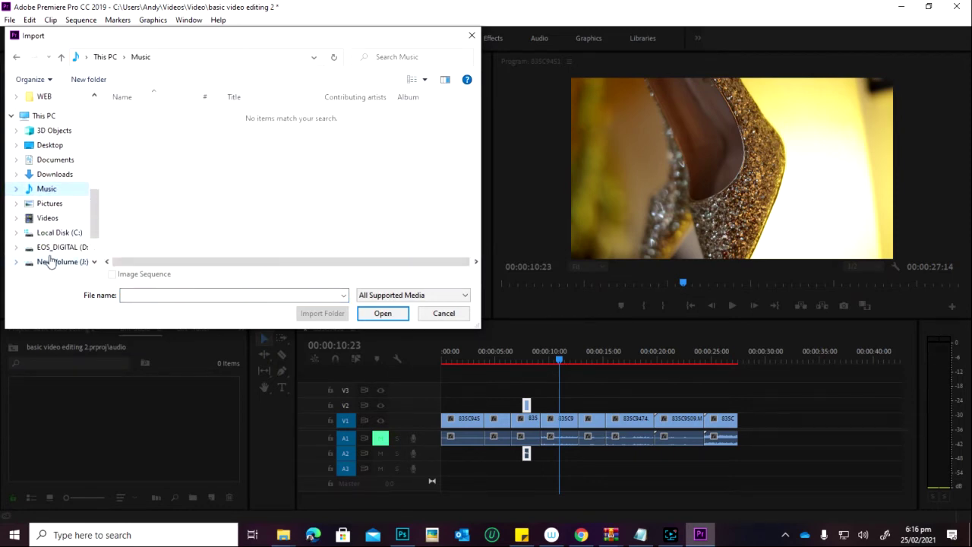
pyautogui.scroll(1, 48, 262)
pyautogui.click(54, 189)
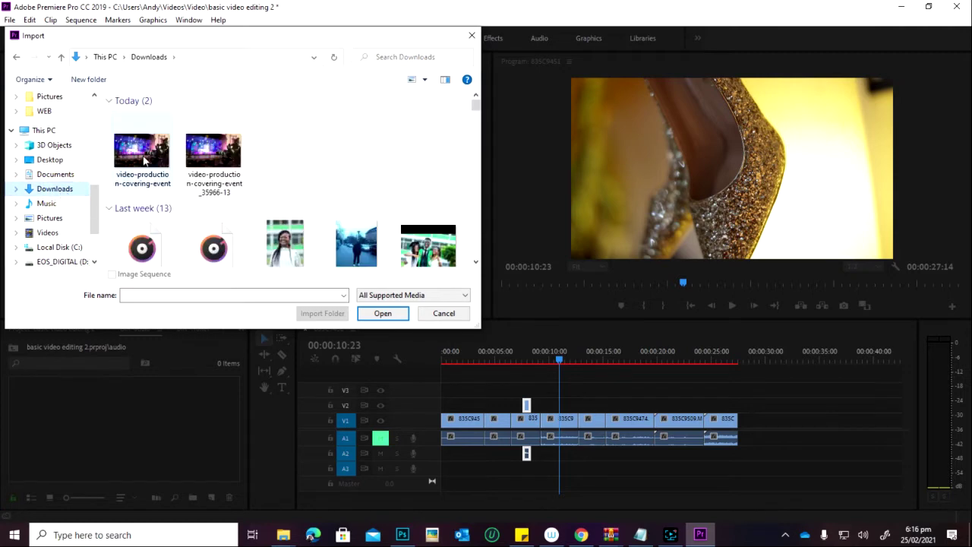
pyautogui.scroll(-1, 141, 241)
pyautogui.click(147, 208)
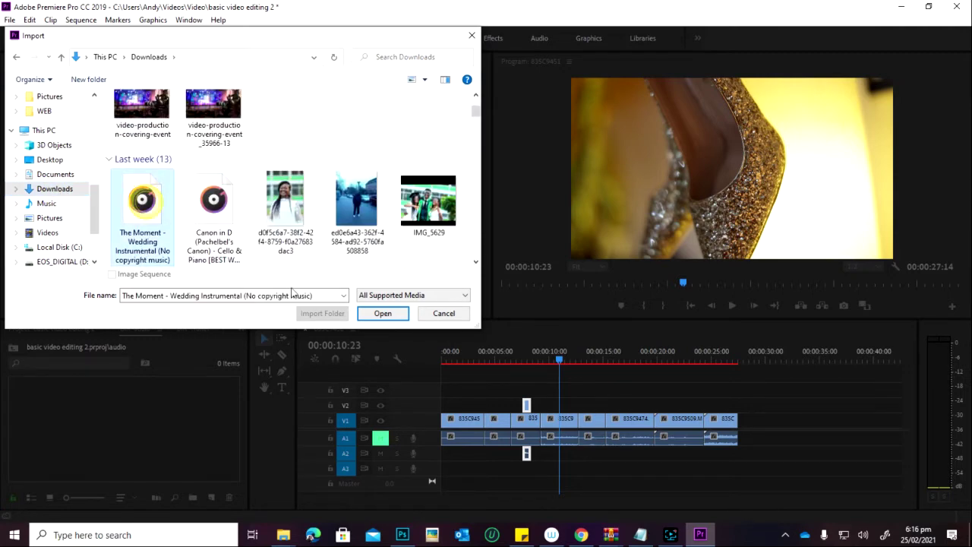
pyautogui.click(382, 313)
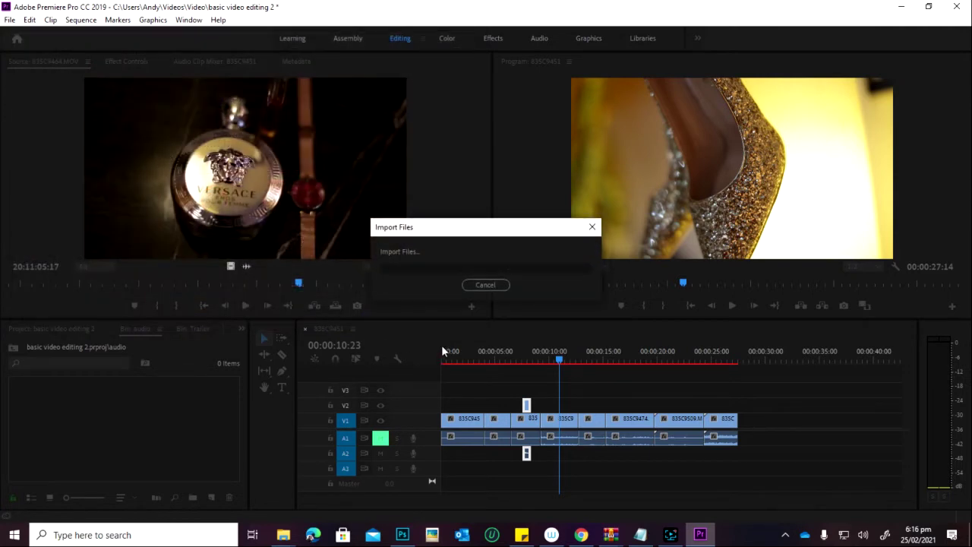
# - Place the wedding instrumental on track A3 at the start of the sequence and play its opening
pyautogui.moveTo(69, 426); pyautogui.dragTo(450, 475)
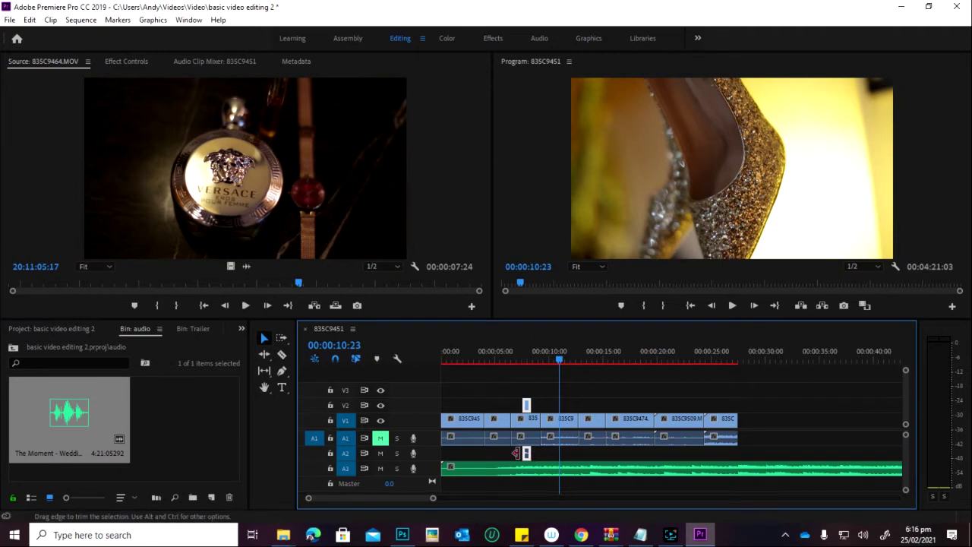
pyautogui.click(520, 452)
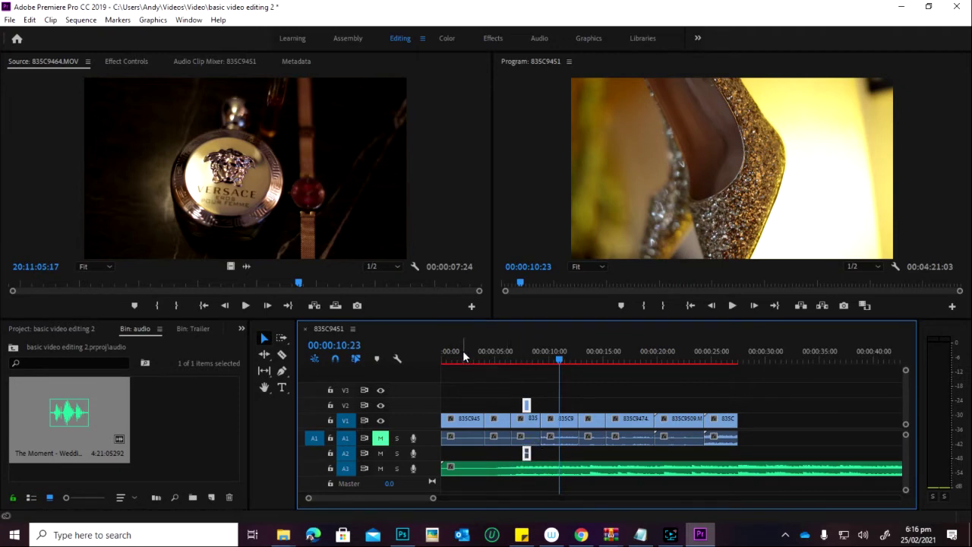
pyautogui.moveTo(460, 352); pyautogui.dragTo(440, 363)
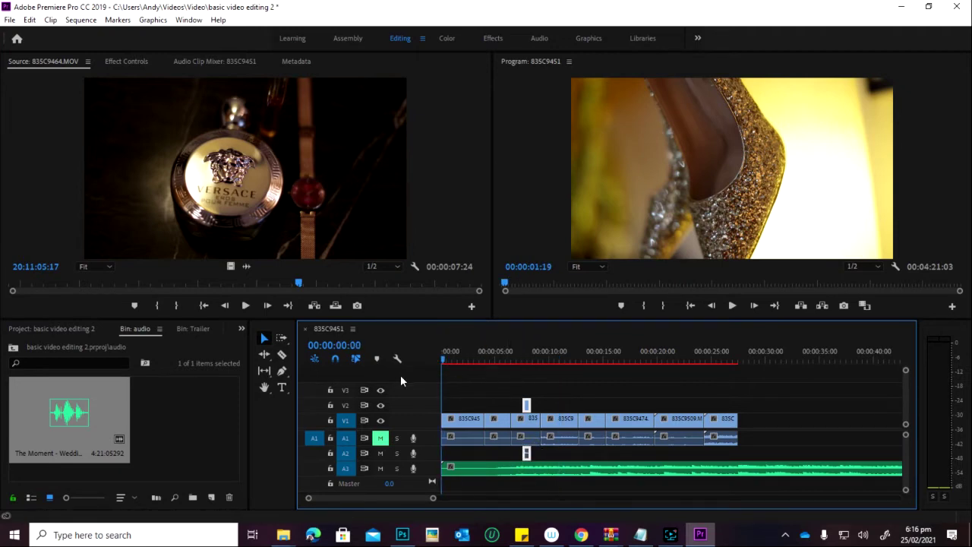
pyautogui.press('space')
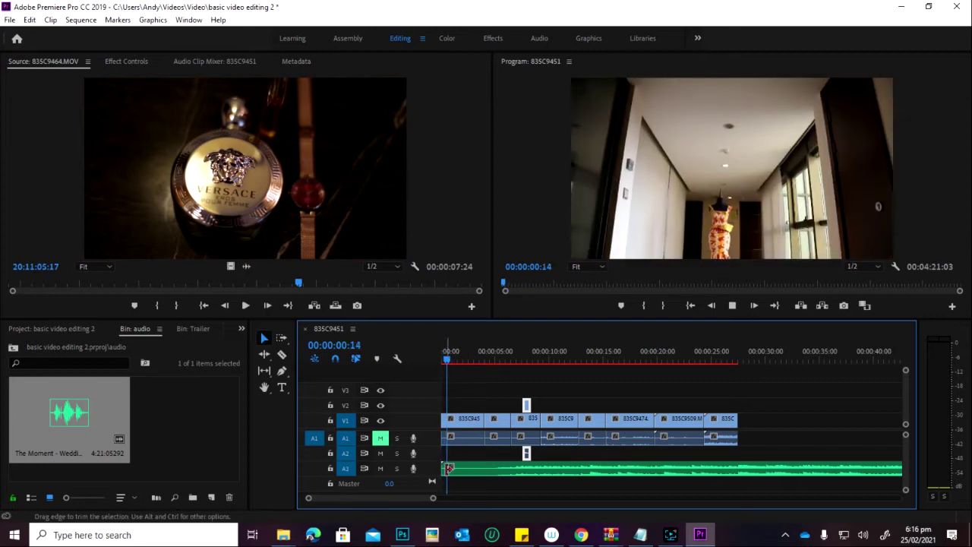
pyautogui.press('space')
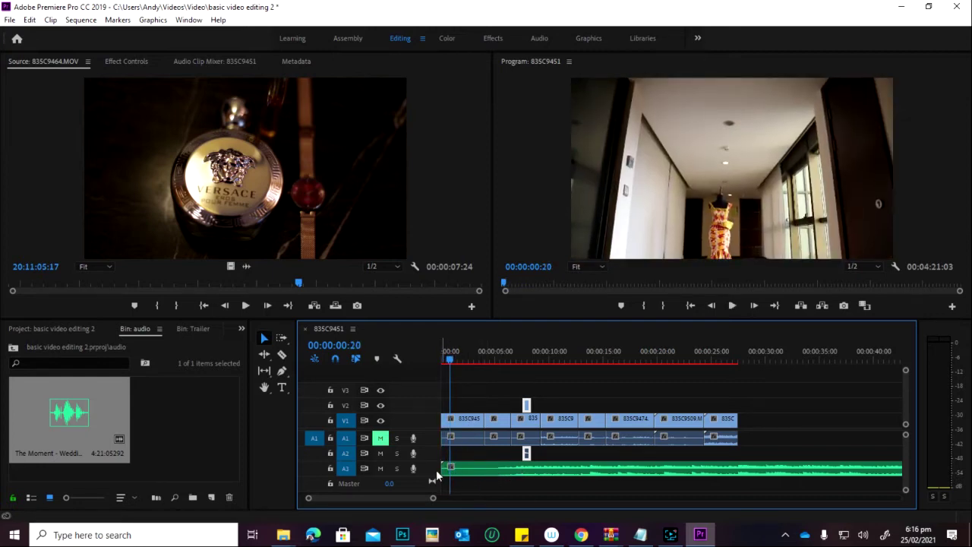
# - Trim about 00:00:06:13 off the beginning of the music on A3 and move it back to the sequence start
pyautogui.moveTo(458, 467)
pyautogui.mouseDown()
pyautogui.moveTo(510, 469)
pyautogui.moveTo(465, 468)
pyautogui.mouseUp()
pyautogui.click(534, 468)
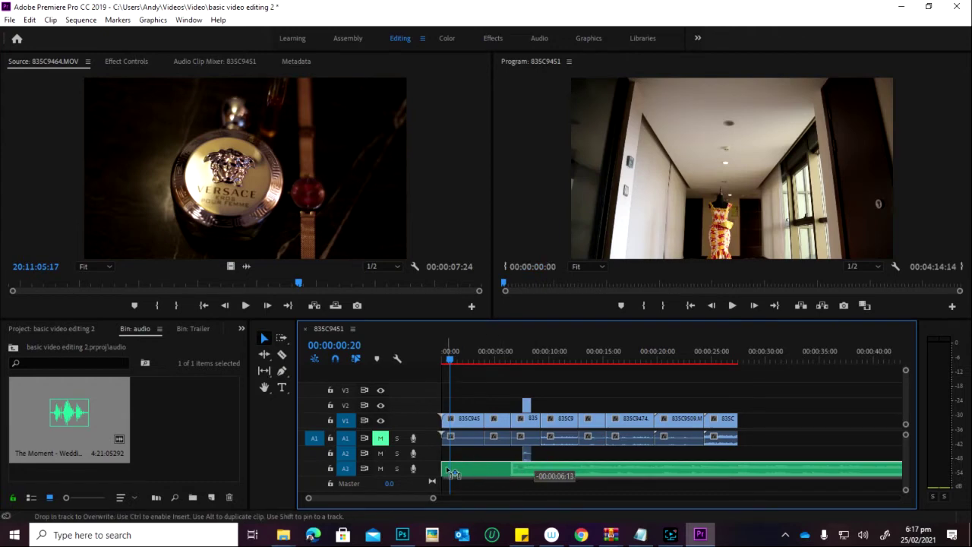
# - Play the sequence with the music through to just past the last video clip, muting audio track A2 during playback
pyautogui.click(454, 357)
pyautogui.press('space')
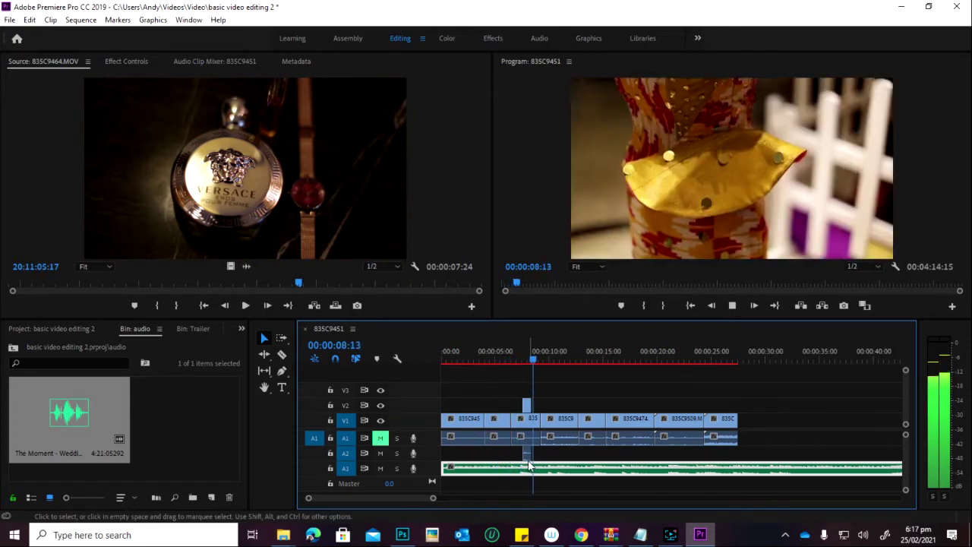
pyautogui.click(381, 453)
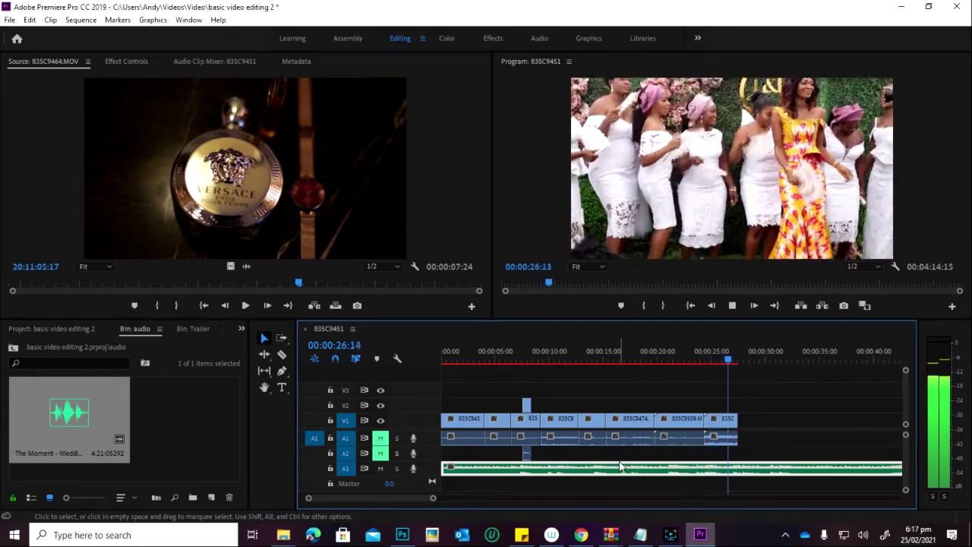
pyautogui.press('space')
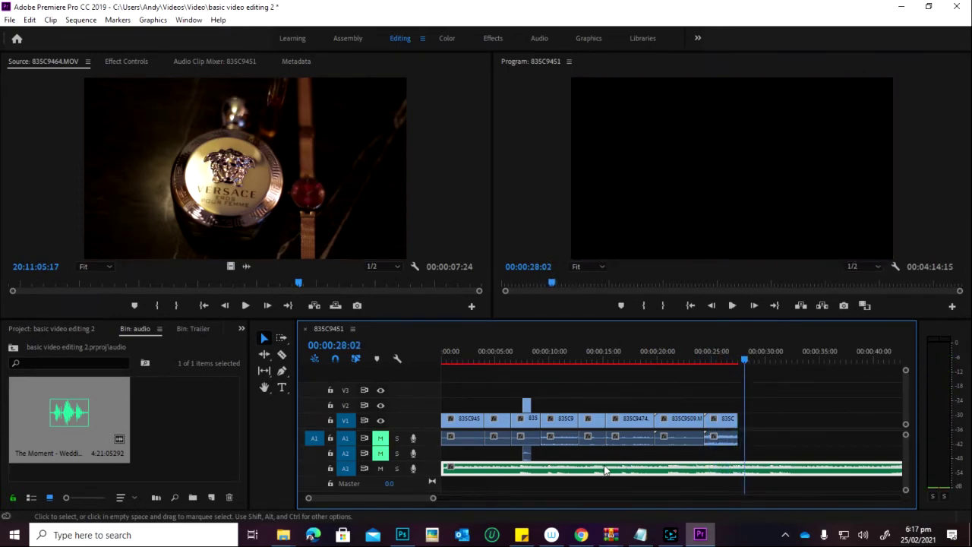
# - Cut the music on A3 at the end of the last video clip, delete the excess and play the sequence from the start
pyautogui.press('c')
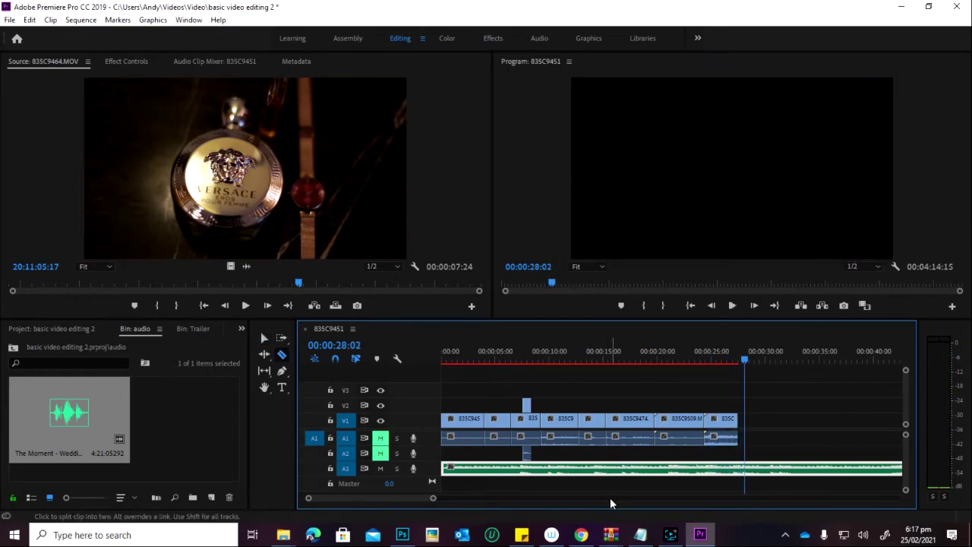
pyautogui.click(741, 467)
pyautogui.press('v')
pyautogui.click(762, 469)
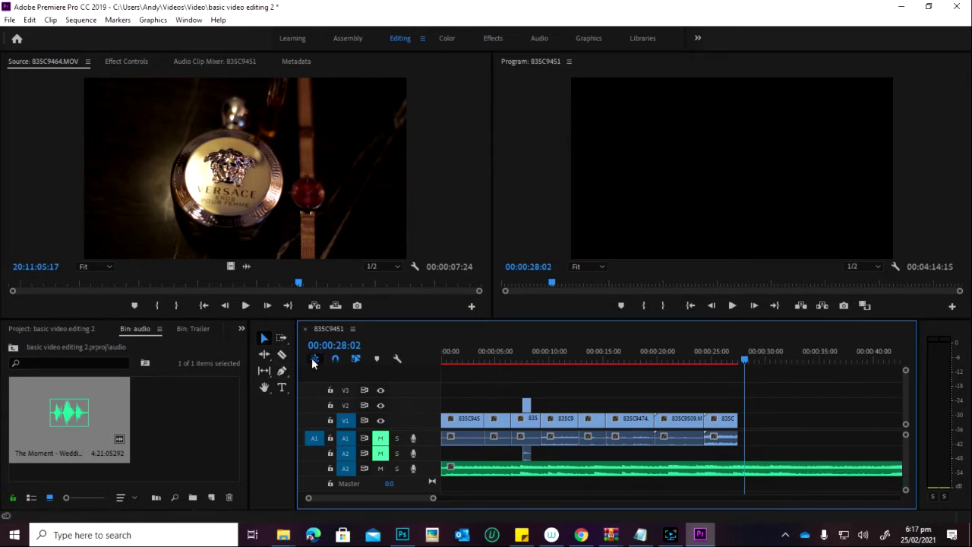
pyautogui.click(281, 354)
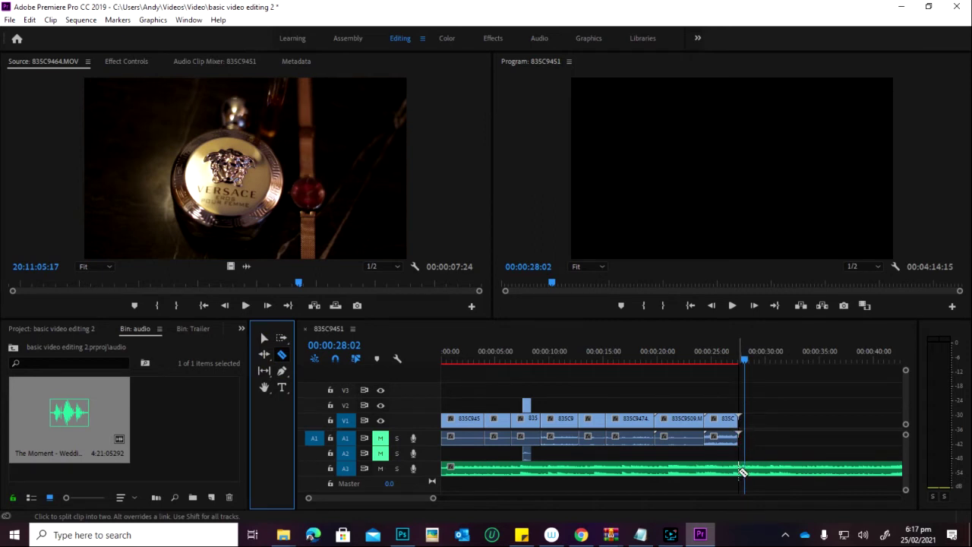
pyautogui.click(742, 472)
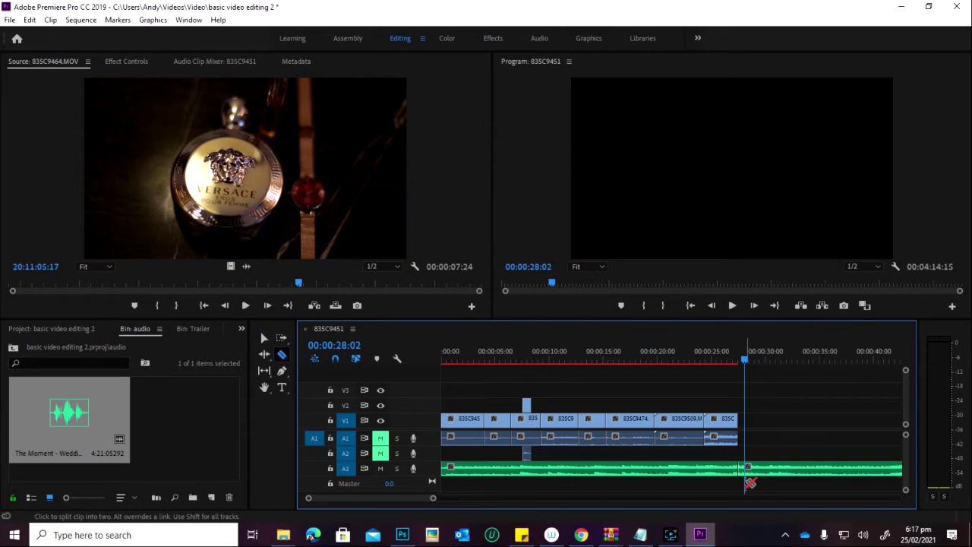
pyautogui.press('v')
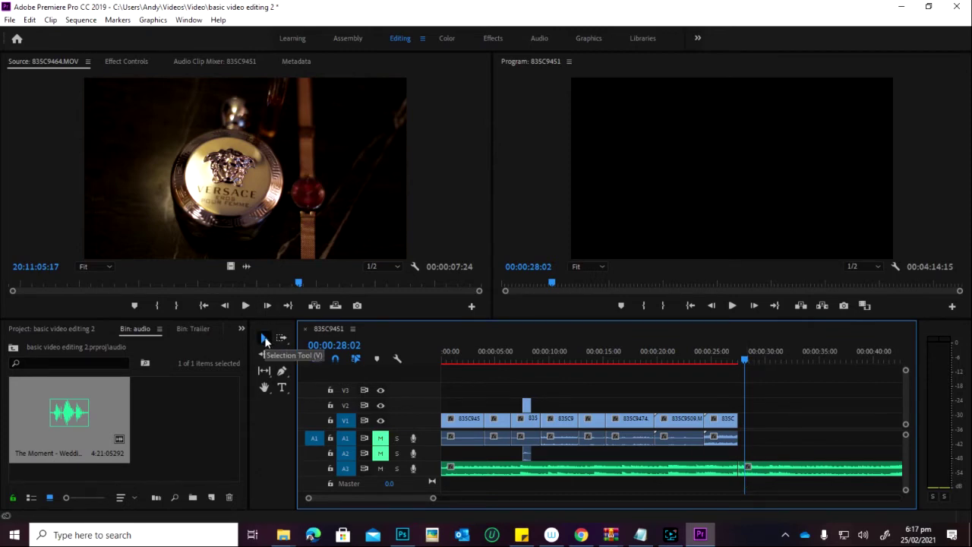
pyautogui.click(751, 471)
pyautogui.press('Delete')
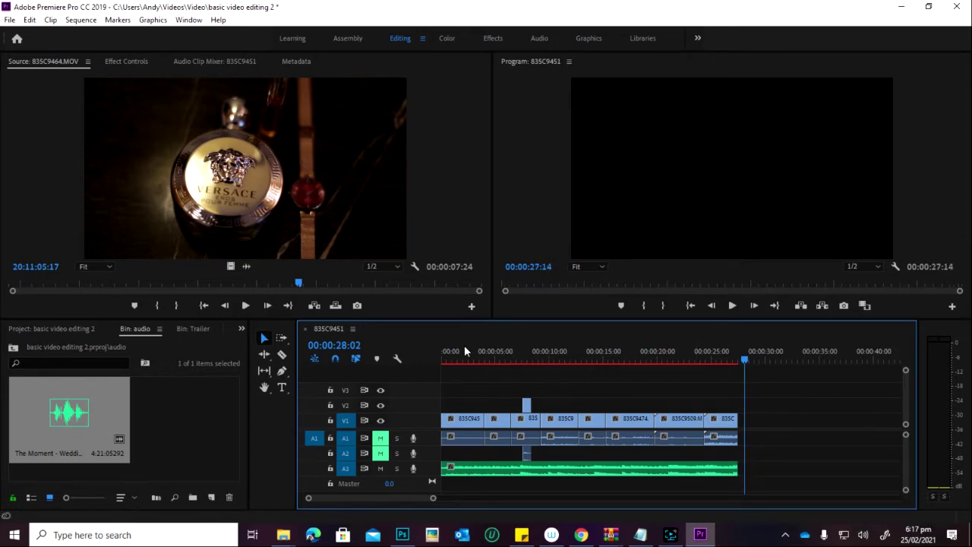
pyautogui.click(732, 306)
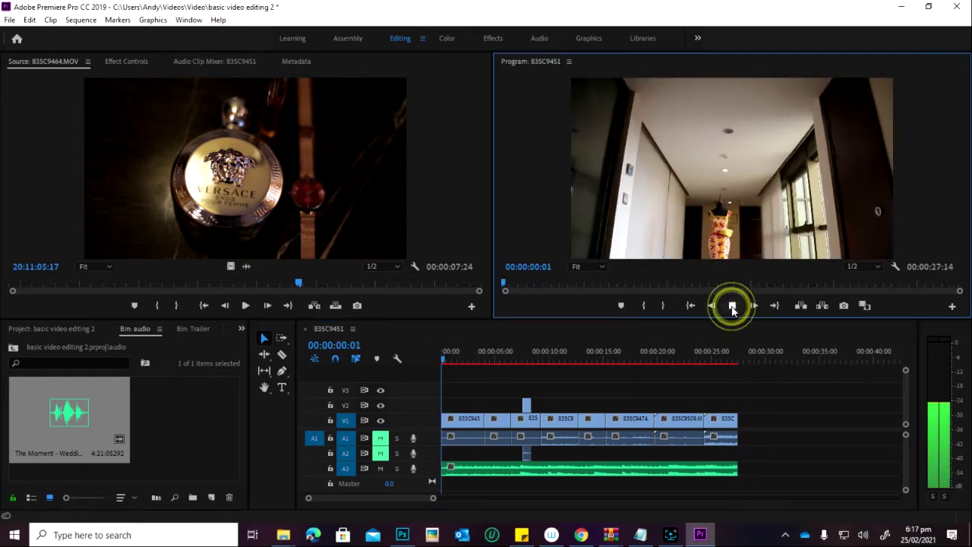
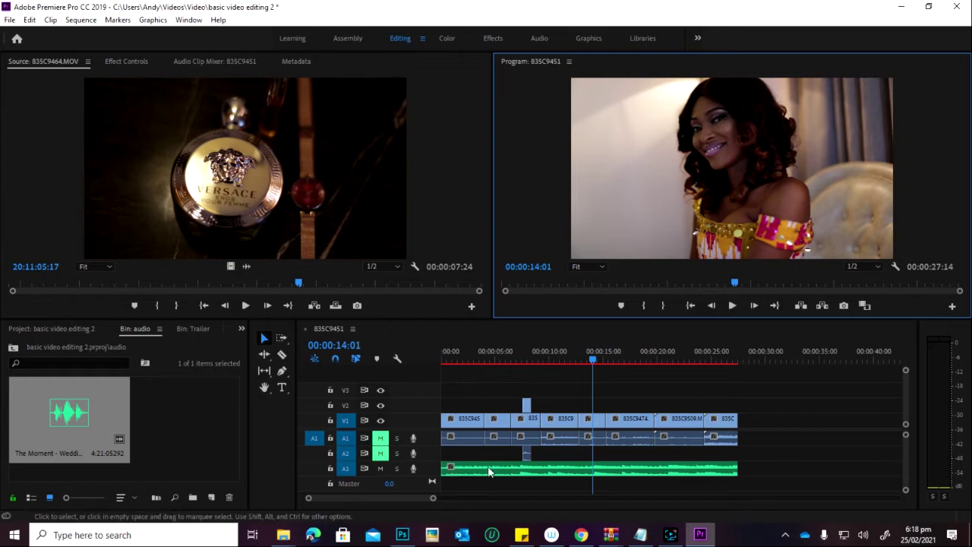
# - Unlink the video and audio of the first clip in the sequence
pyautogui.click(460, 437)
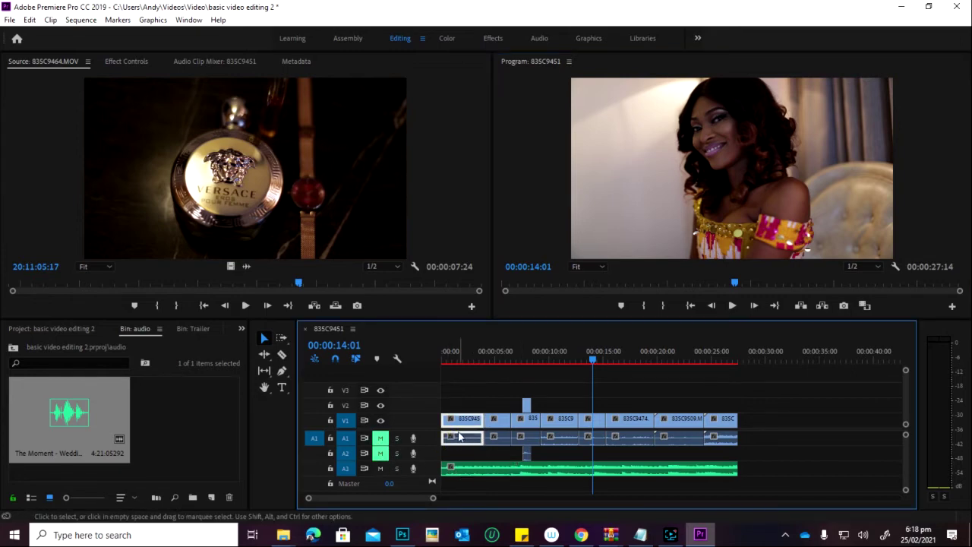
pyautogui.rightClick(458, 420)
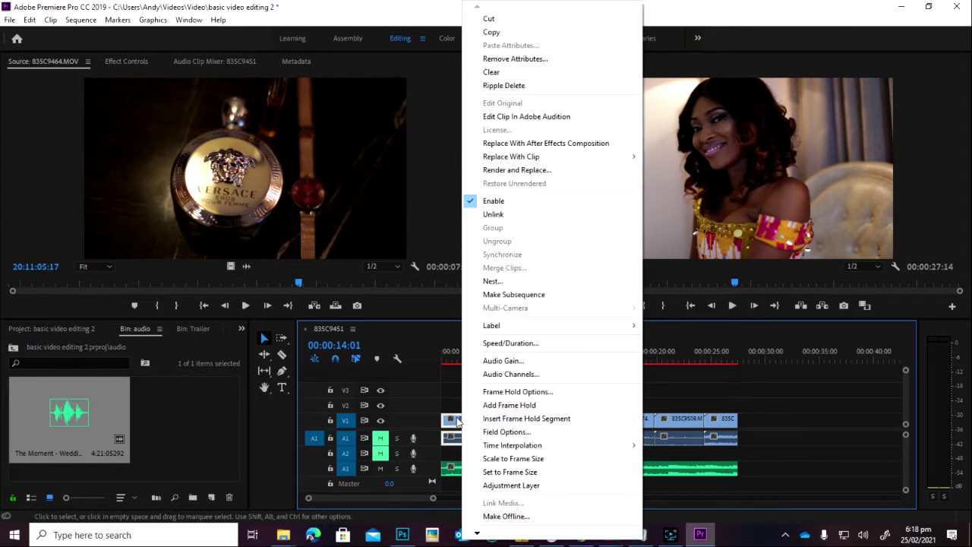
pyautogui.press('Escape')
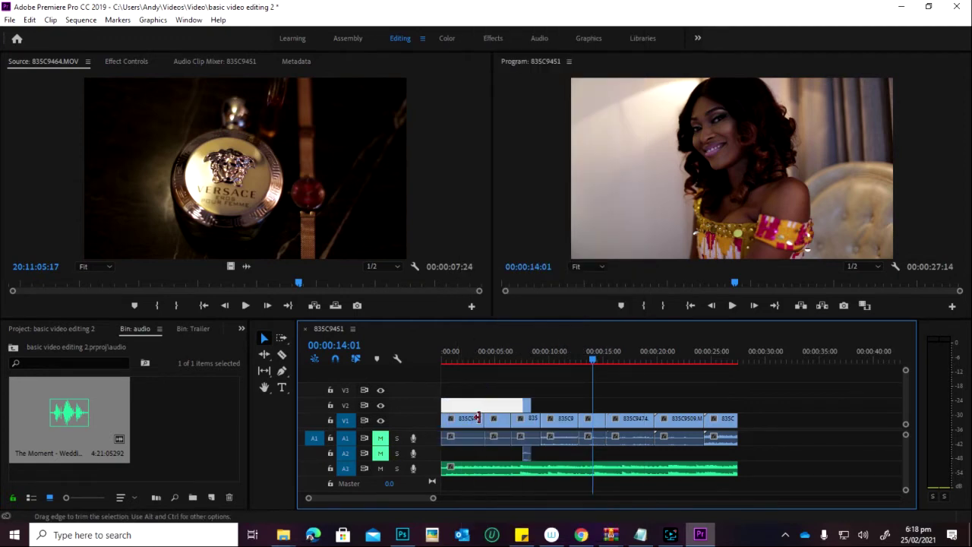
pyautogui.rightClick(466, 427)
pyautogui.press('Escape')
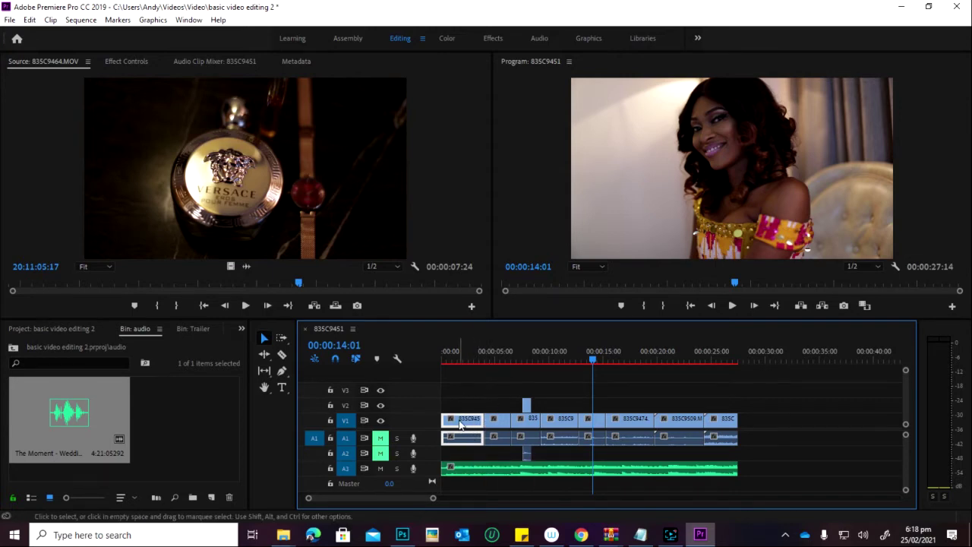
pyautogui.rightClick(460, 427)
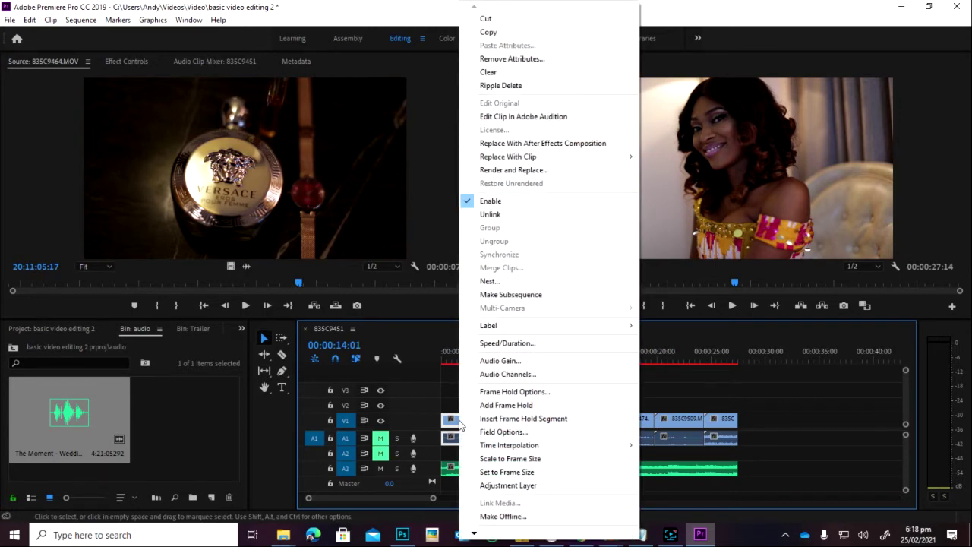
pyautogui.click(489, 215)
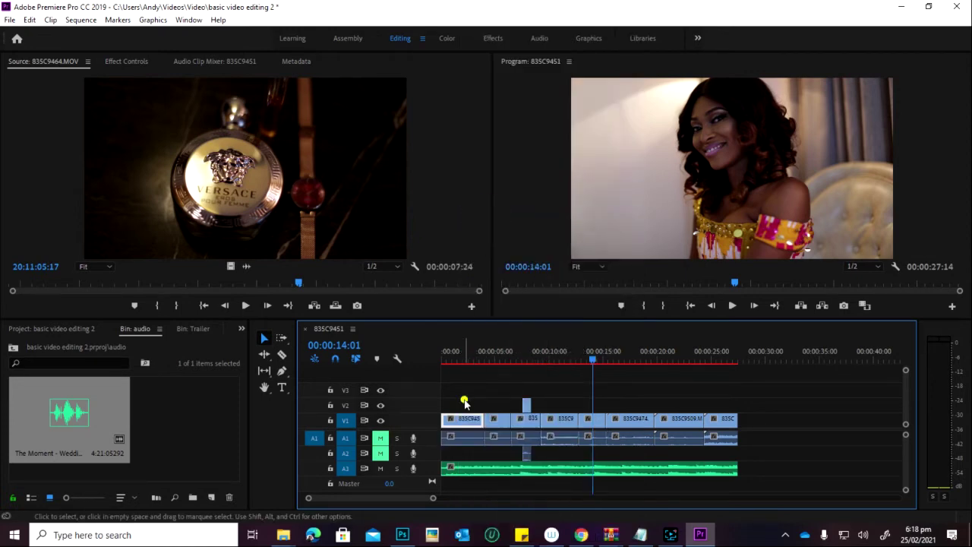
# - Delete the first clip's unlinked camera audio from A1, keeping its video on V1
pyautogui.click(463, 440)
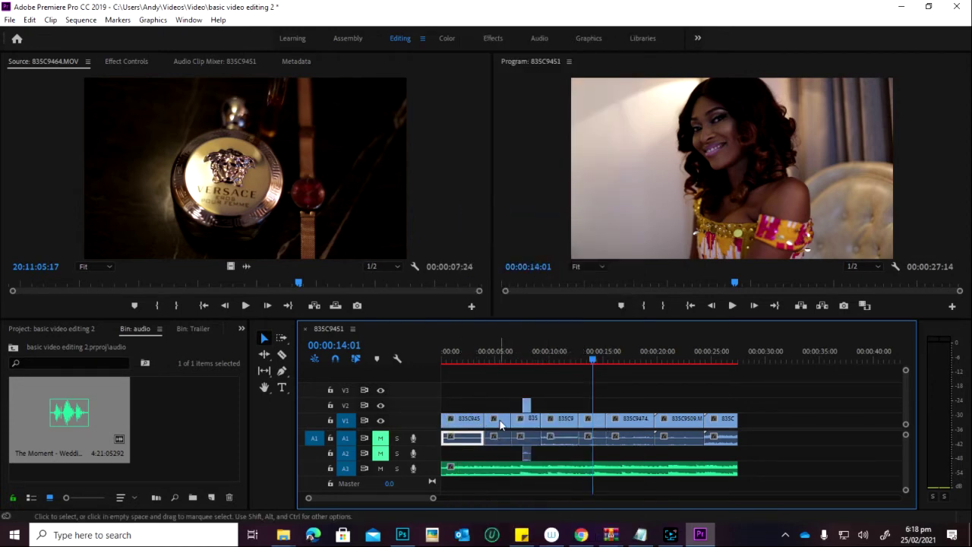
pyautogui.click(470, 422)
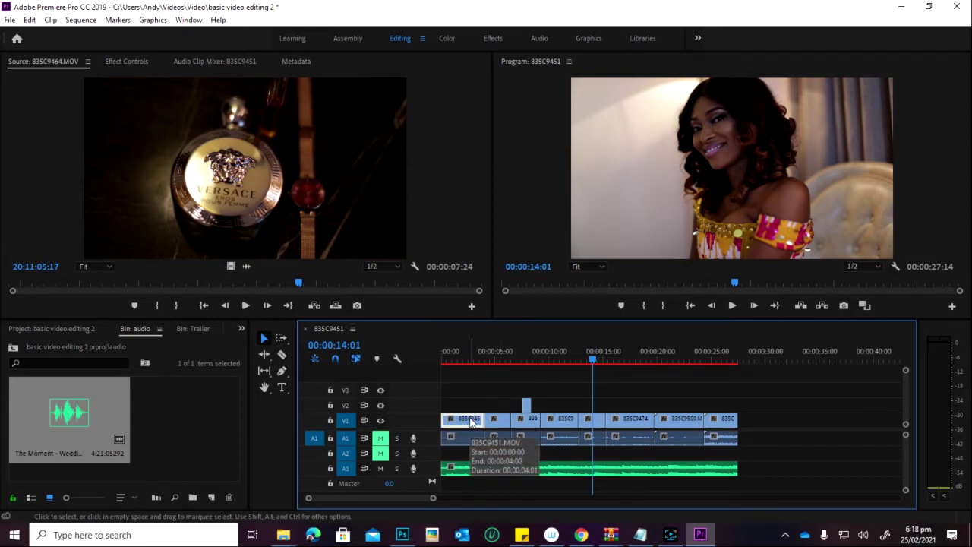
pyautogui.click(460, 442)
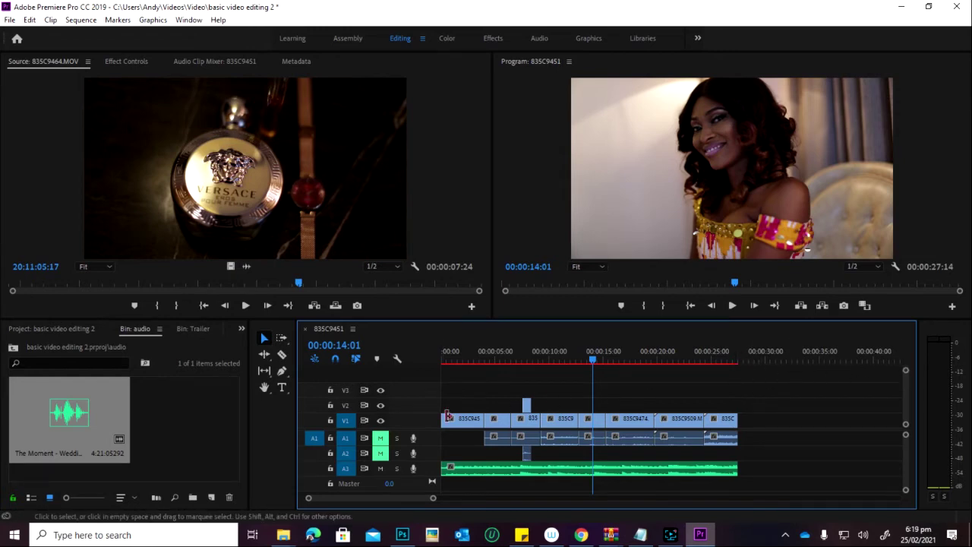
pyautogui.click(380, 453)
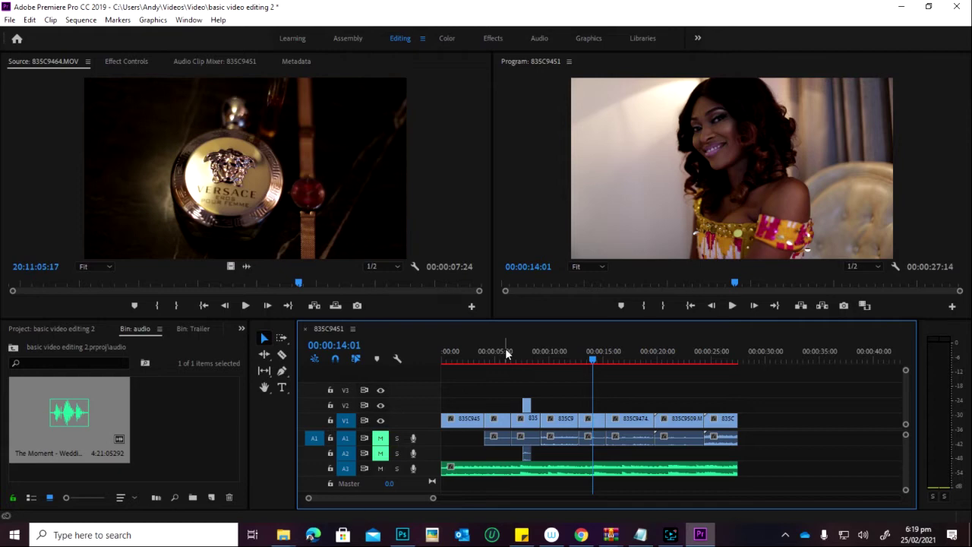
# - Play the sequence from near the end of the first clip to 00:00:07:05 to review the plain cuts
pyautogui.click(479, 357)
pyautogui.press('space')
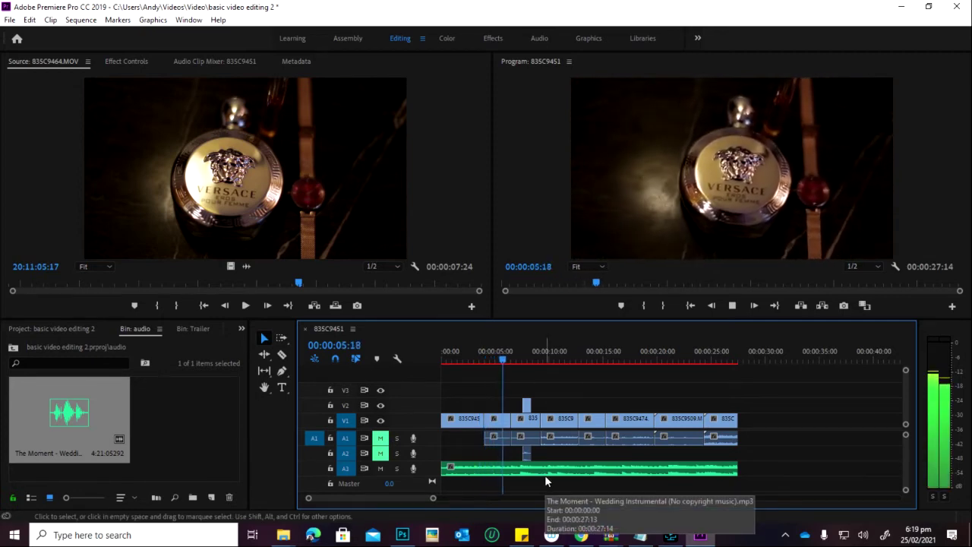
pyautogui.press('space')
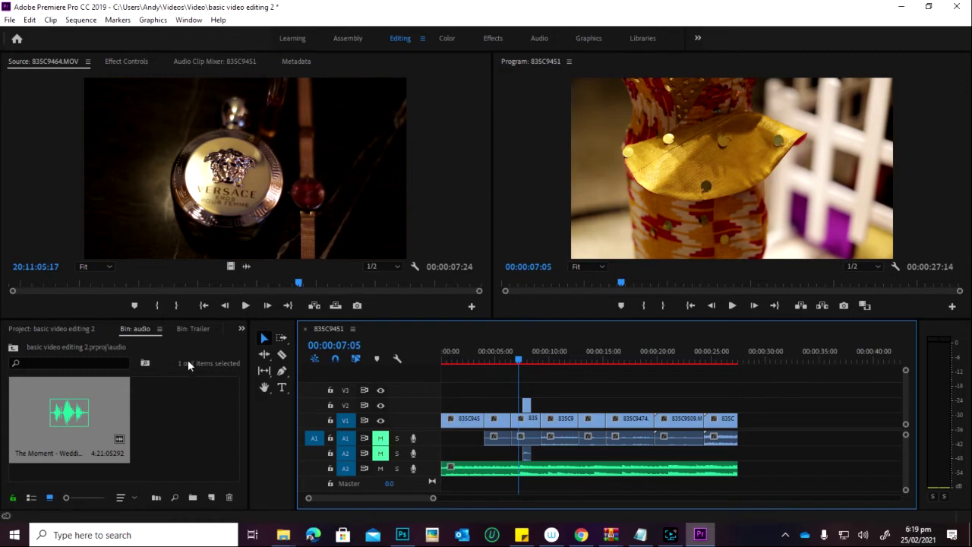
# - Apply the Cross Dissolve video transition between the second and third clips on V1 and between the first and second clips
pyautogui.click(241, 329)
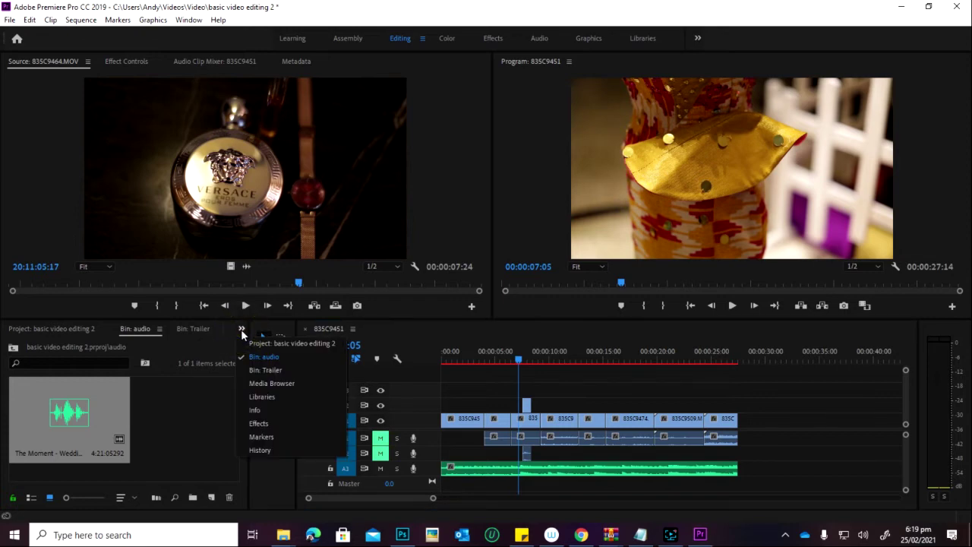
pyautogui.click(259, 424)
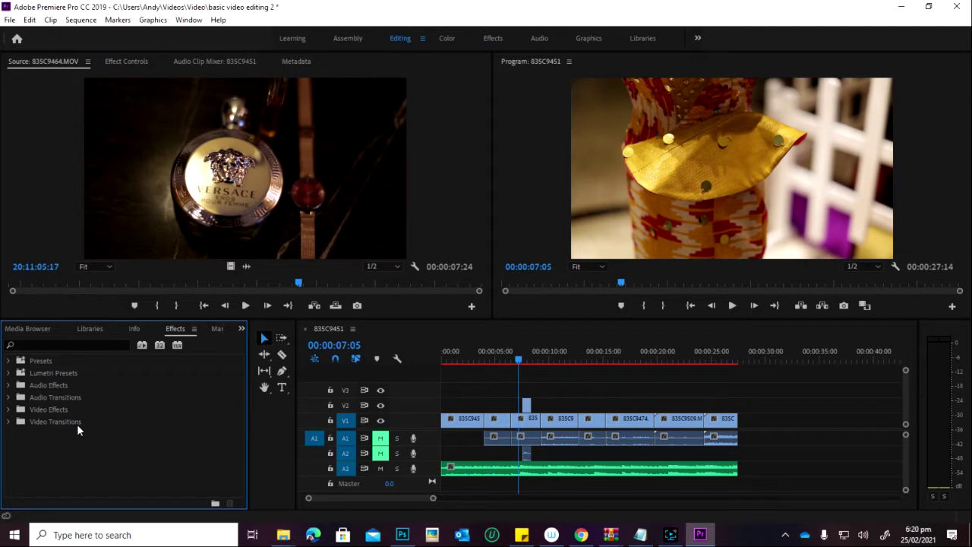
pyautogui.click(7, 422)
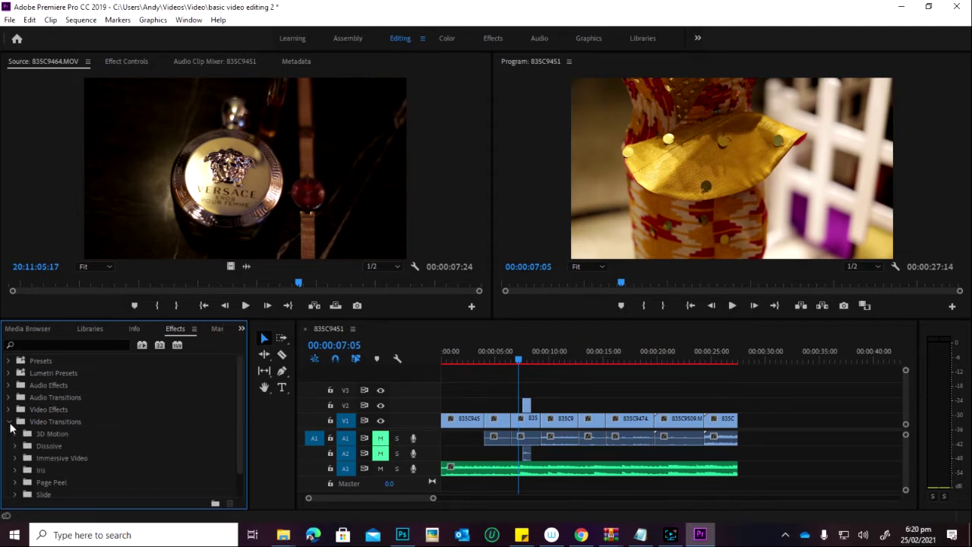
pyautogui.click(9, 421)
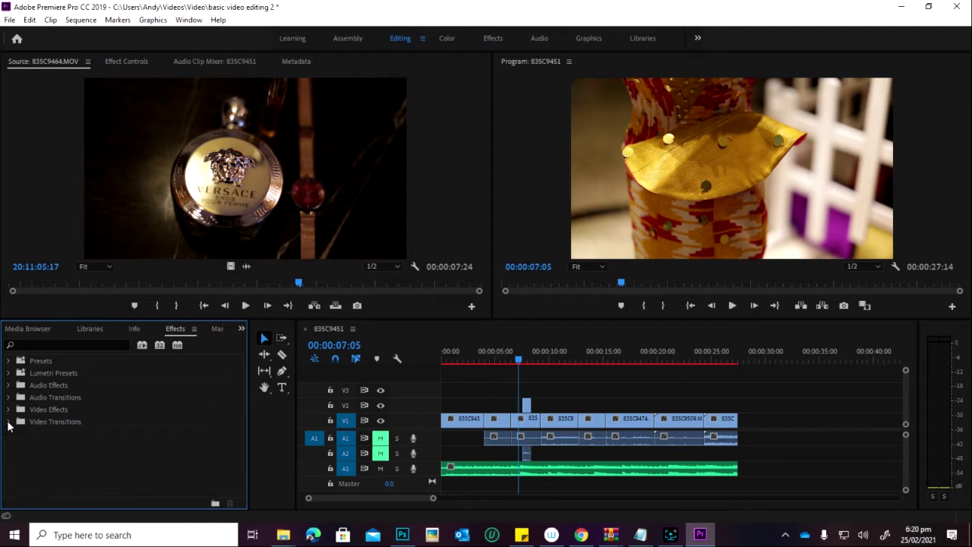
pyautogui.click(9, 421)
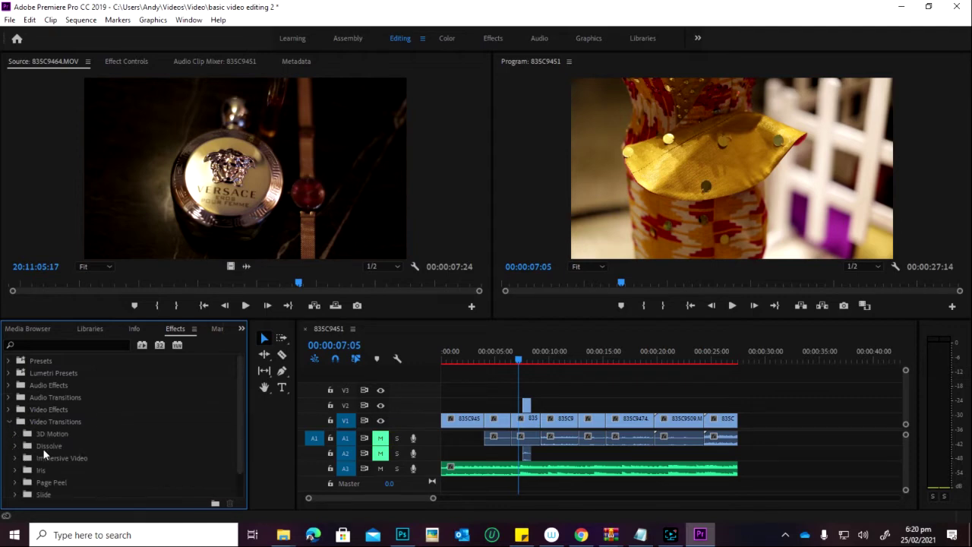
pyautogui.click(15, 447)
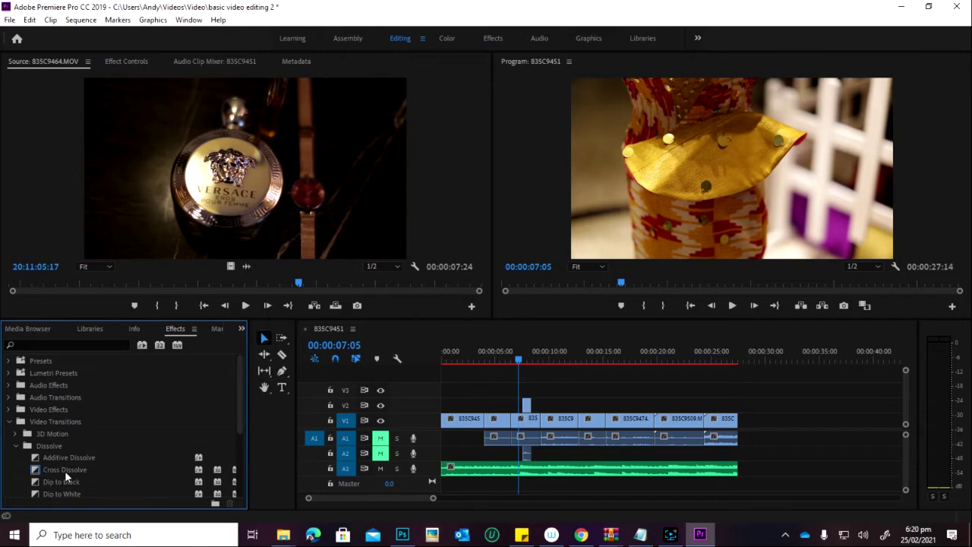
pyautogui.click(53, 471)
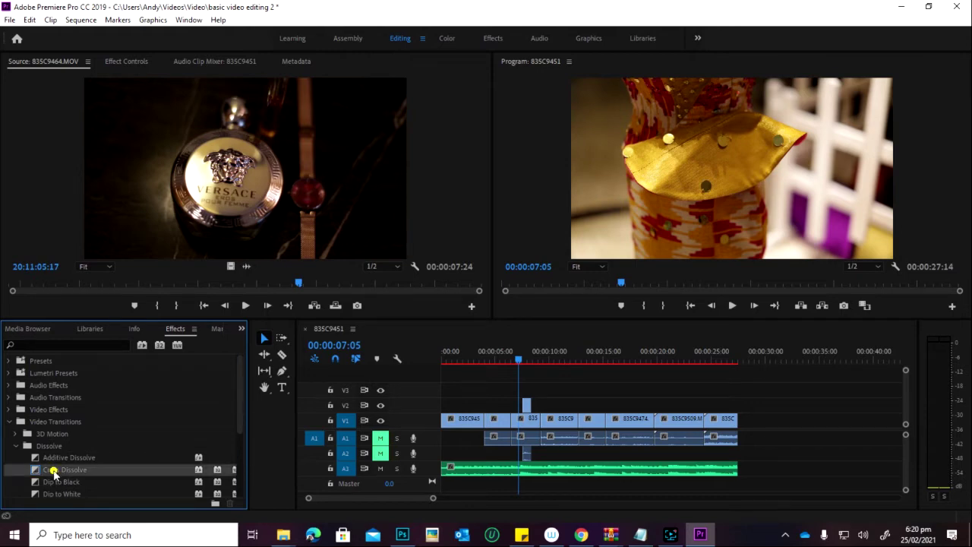
pyautogui.moveTo(53, 470); pyautogui.dragTo(517, 429)
pyautogui.moveTo(48, 470); pyautogui.dragTo(486, 429)
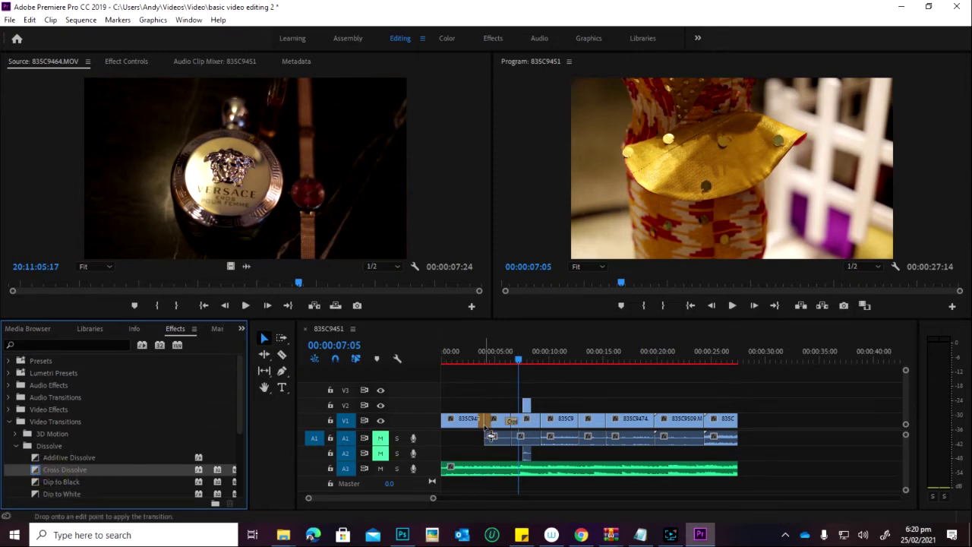
# - Play the sequence from 00:00:03:14 to 00:00:07:12 to preview both Cross Dissolve transitions
pyautogui.moveTo(486, 360); pyautogui.dragTo(481, 365)
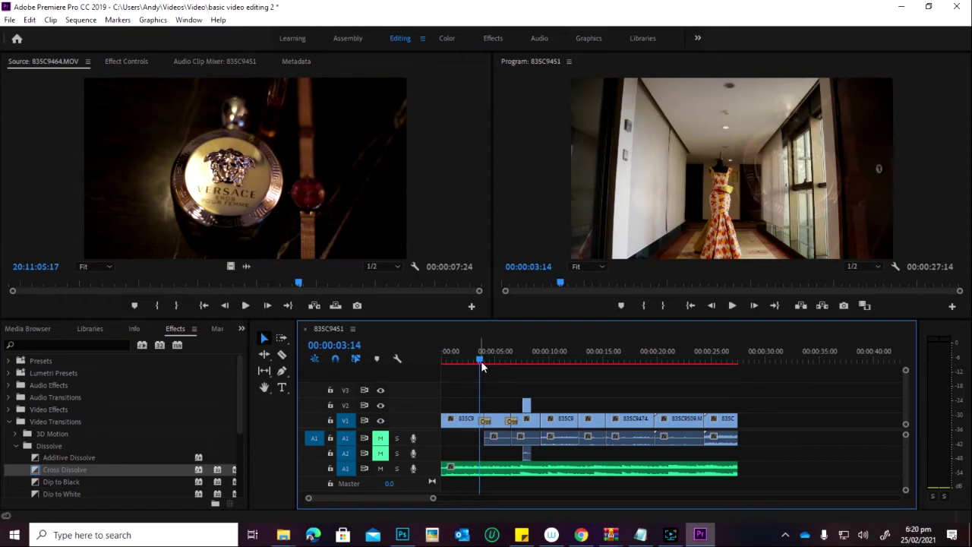
pyautogui.press('space')
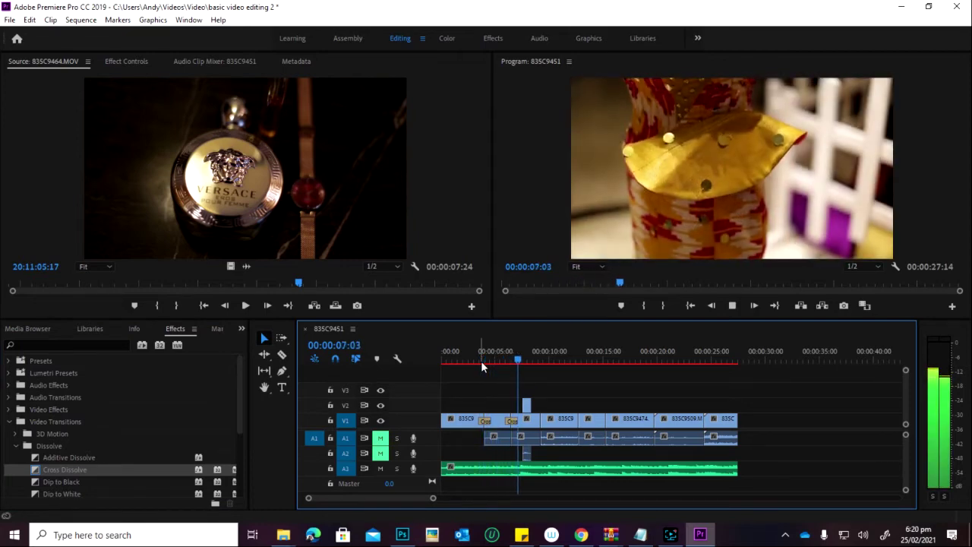
pyautogui.press('space')
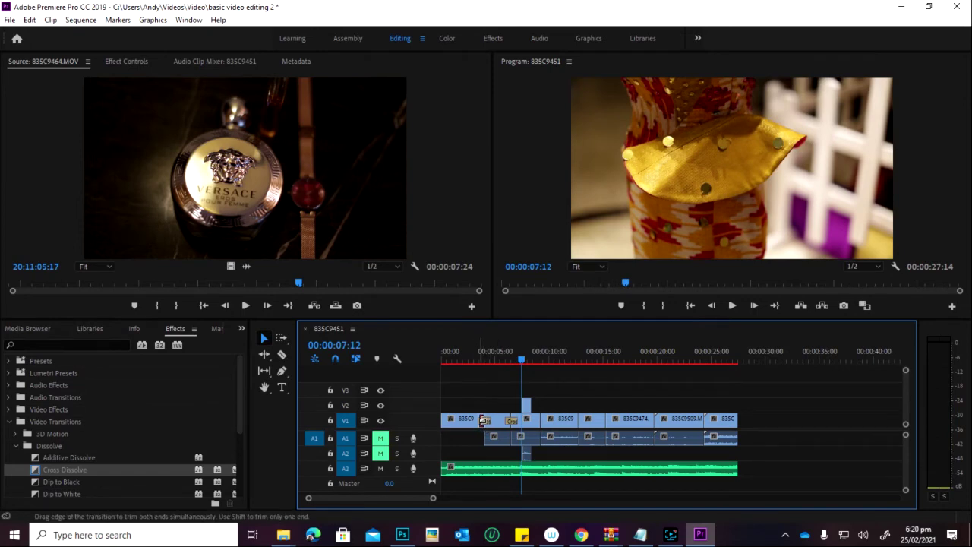
# - Set a longer duration for the Cross Dissolve between the first two clips and play across it to 00:00:06:05
pyautogui.doubleClick(483, 420)
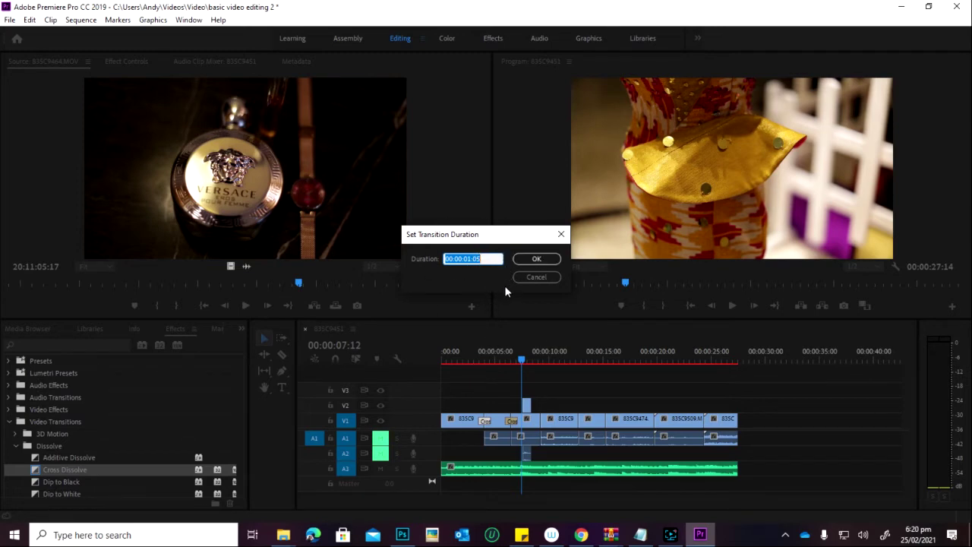
pyautogui.click(470, 259)
pyautogui.click(536, 258)
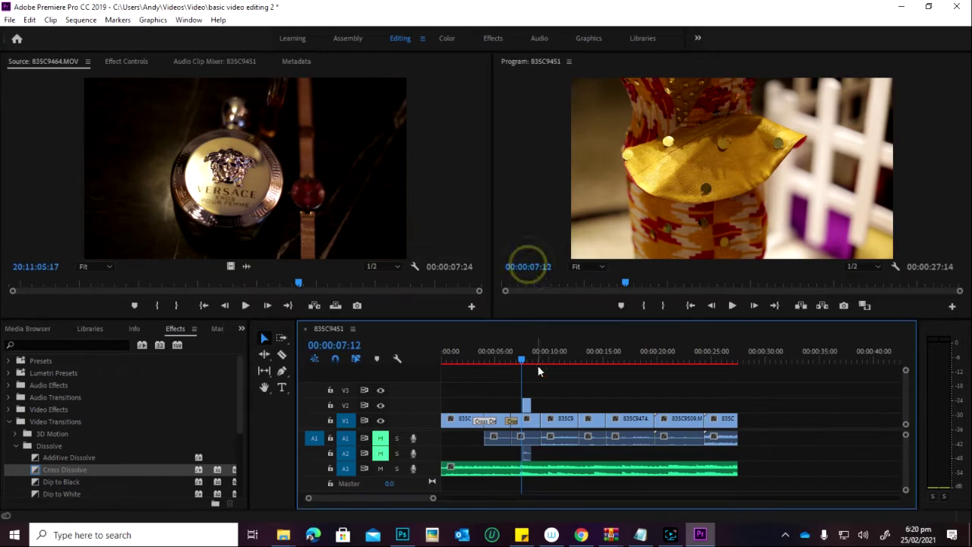
pyautogui.click(470, 352)
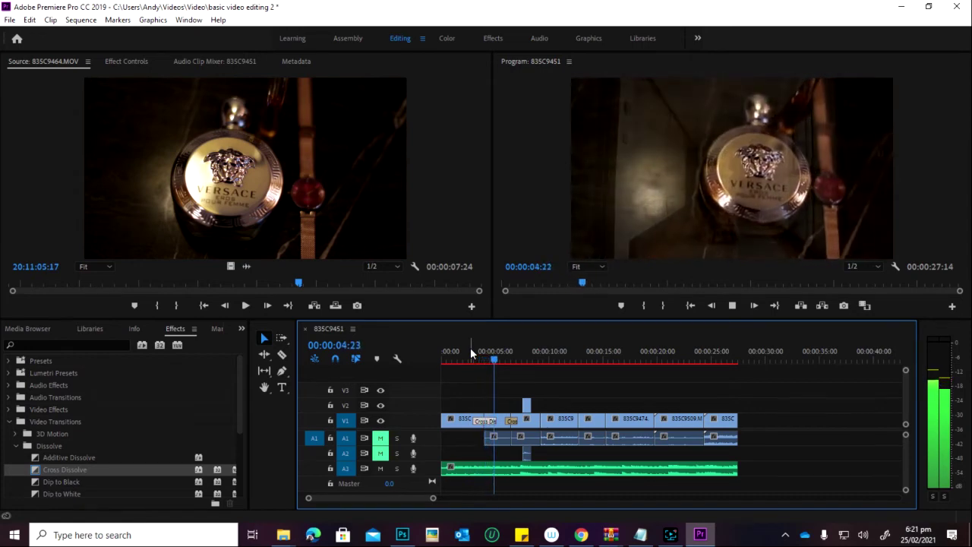
pyautogui.press('space')
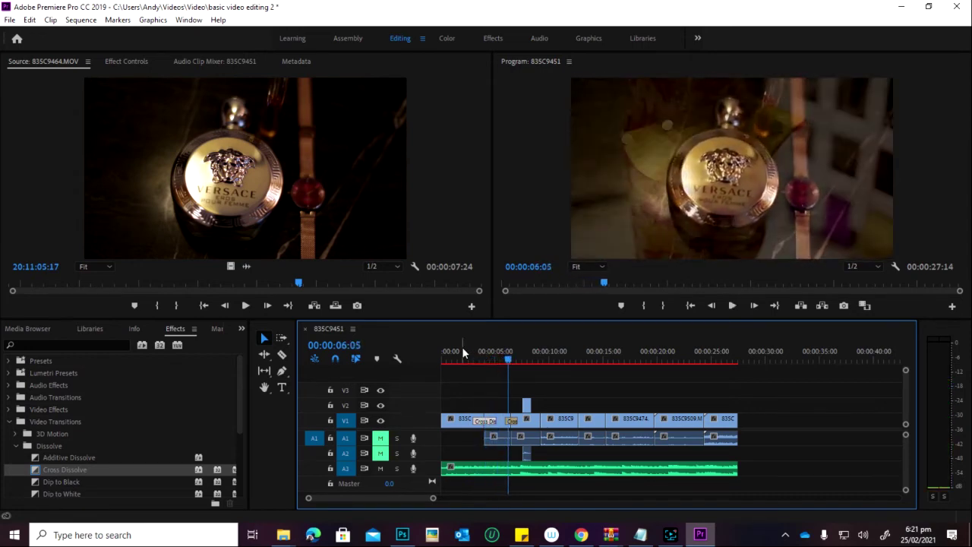
# - Apply the Cross Zoom video transition between the third and fourth clips on V1 and play across it to 00:00:11:02
pyautogui.scroll(-2, 110, 453)
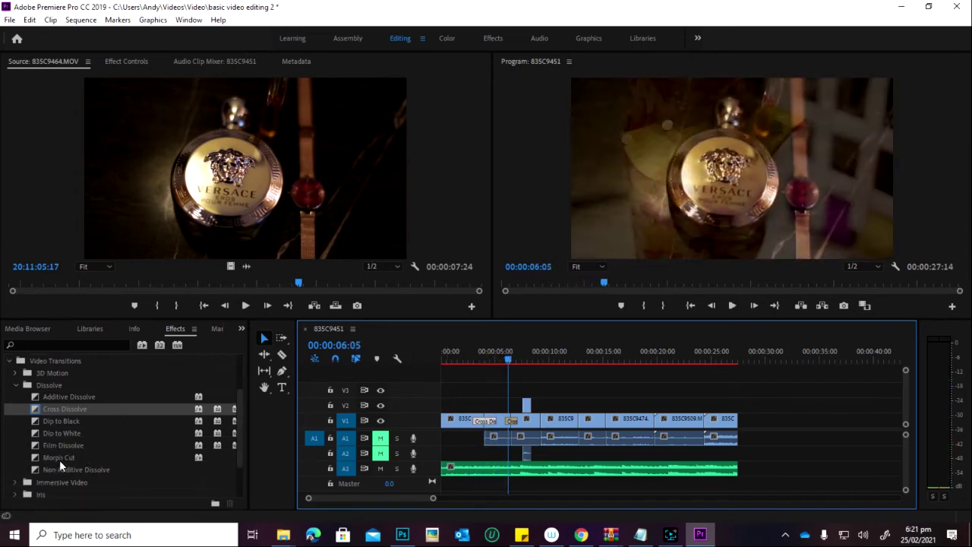
pyautogui.scroll(-1, 46, 463)
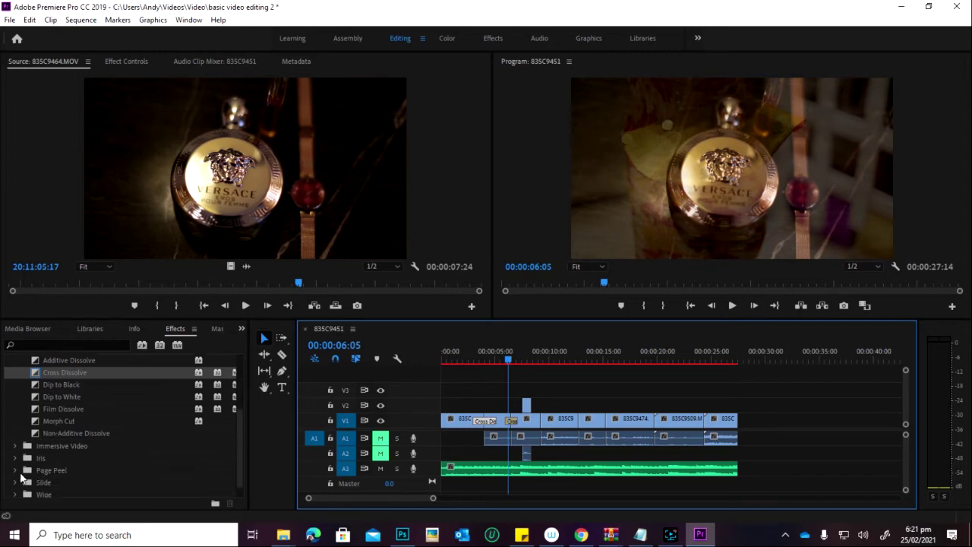
pyautogui.scroll(-1, 23, 476)
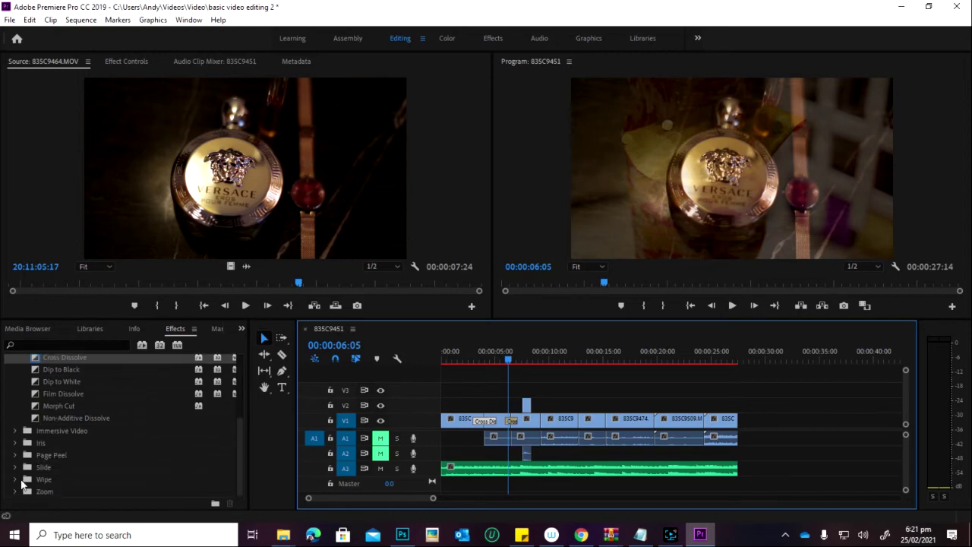
pyautogui.click(17, 481)
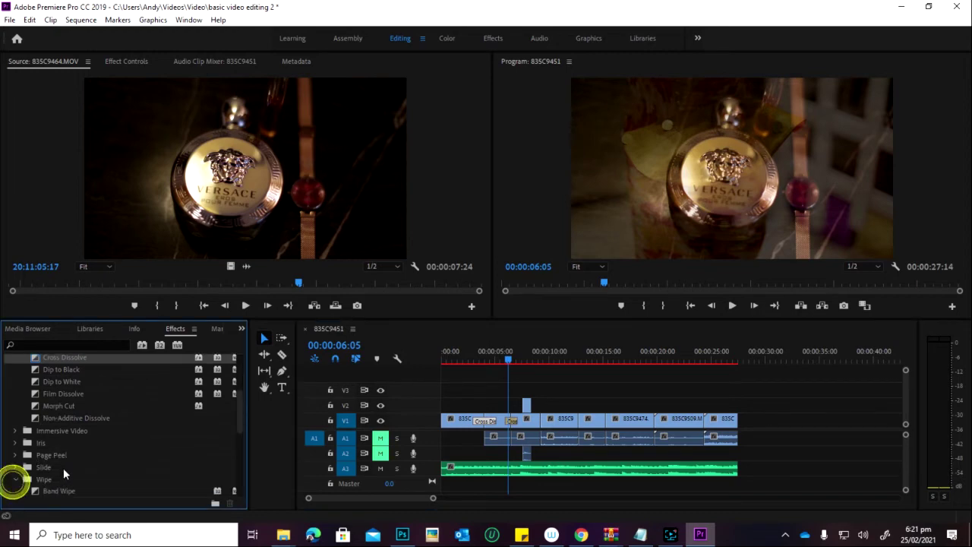
pyautogui.scroll(-4, 35, 473)
pyautogui.scroll(-2, 40, 471)
pyautogui.click(14, 490)
pyautogui.scroll(-1, 59, 469)
pyautogui.moveTo(51, 492); pyautogui.dragTo(542, 428)
pyautogui.click(537, 351)
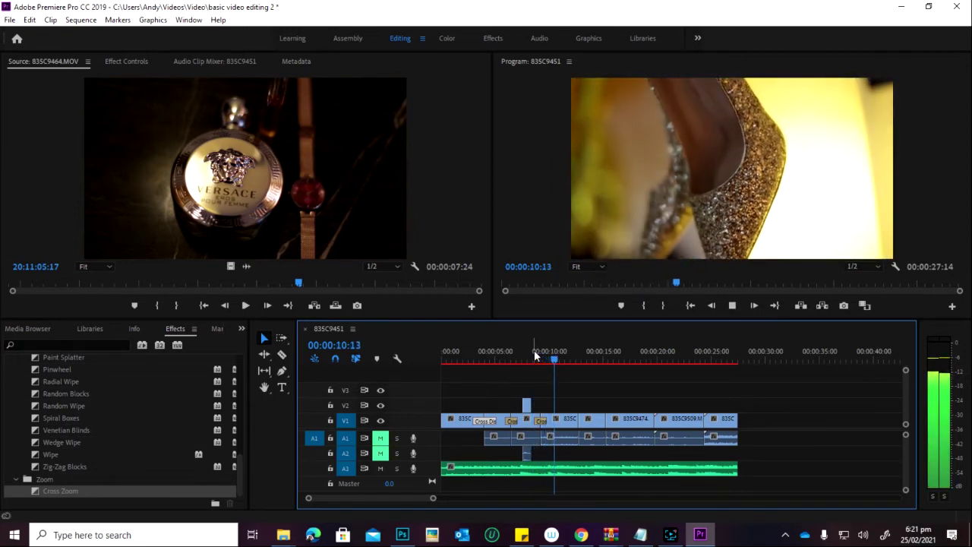
pyautogui.press('space')
# - Apply the Push slide transition between the fourth and fifth clips on V1 and play across it to 00:00:14:05
pyautogui.scroll(5, 46, 438)
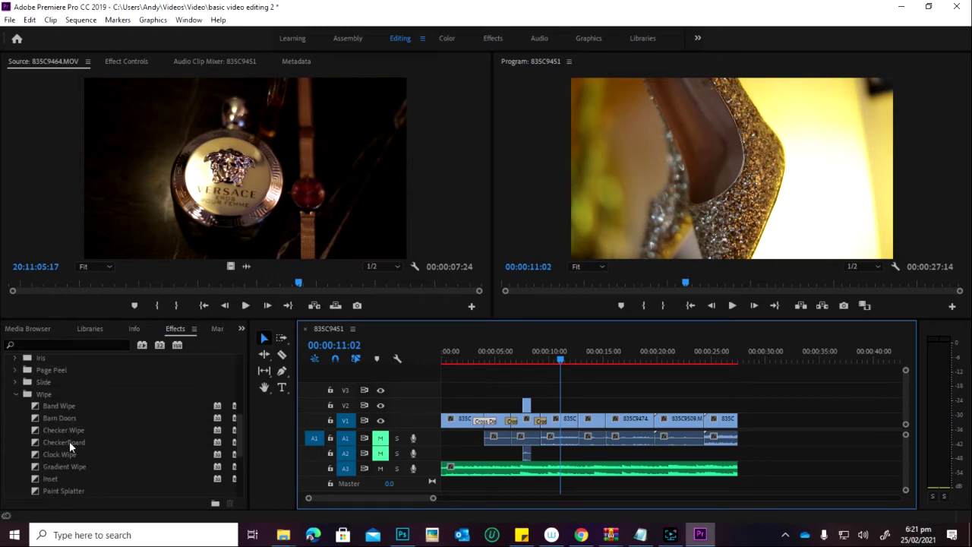
pyautogui.scroll(-5, 69, 440)
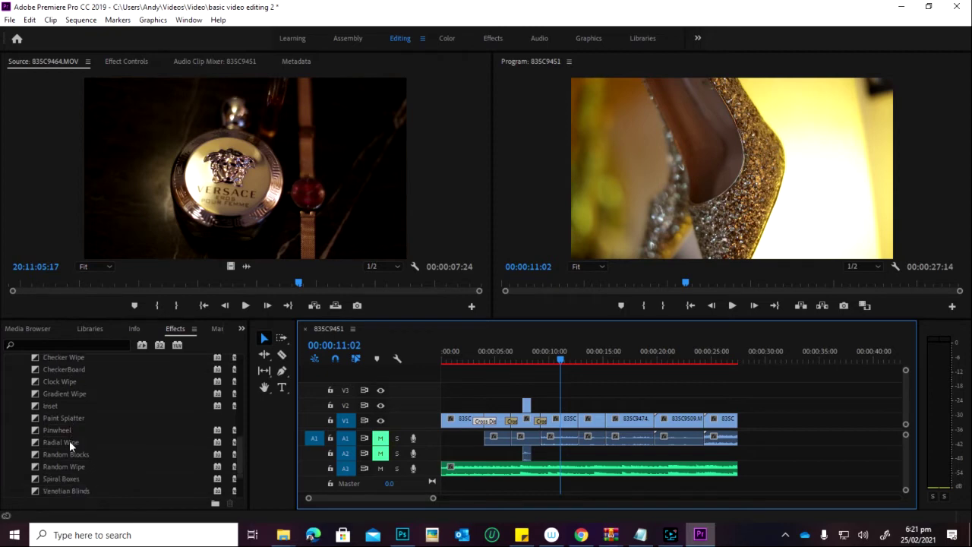
pyautogui.scroll(5, 60, 445)
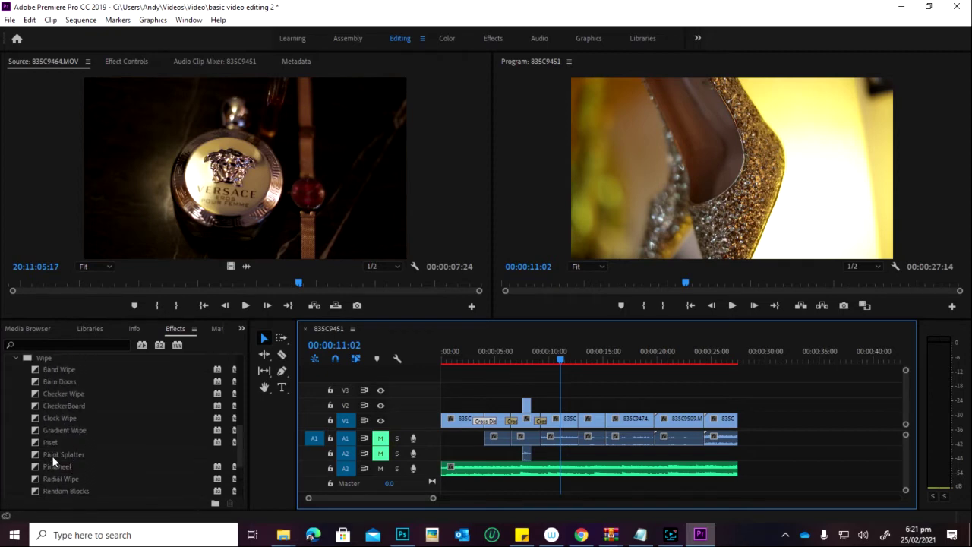
pyautogui.click(16, 394)
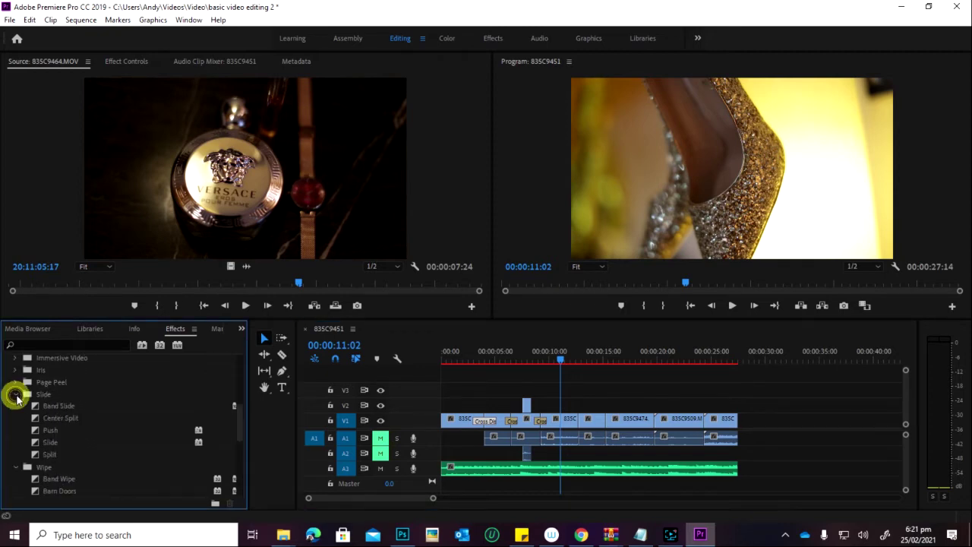
pyautogui.moveTo(53, 431); pyautogui.dragTo(579, 421)
pyautogui.click(570, 362)
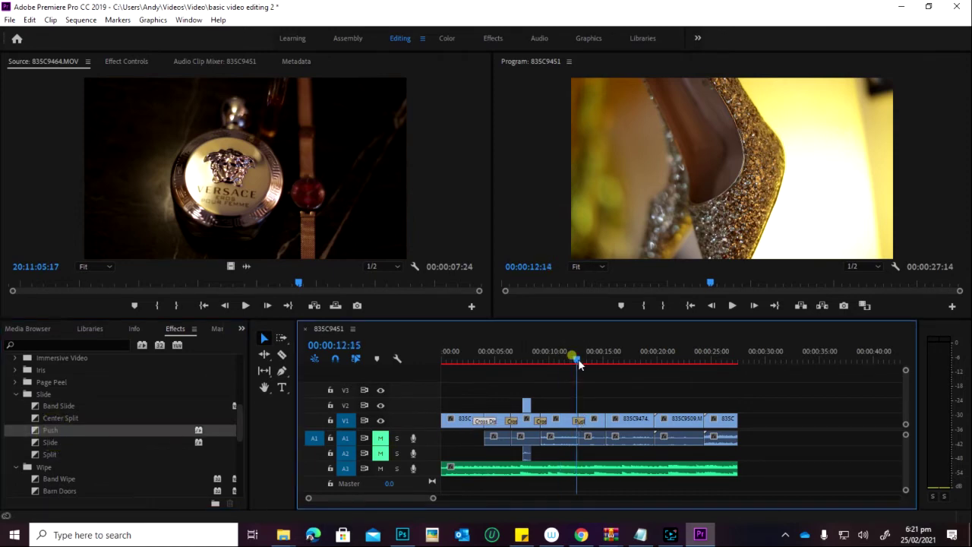
pyautogui.click(732, 304)
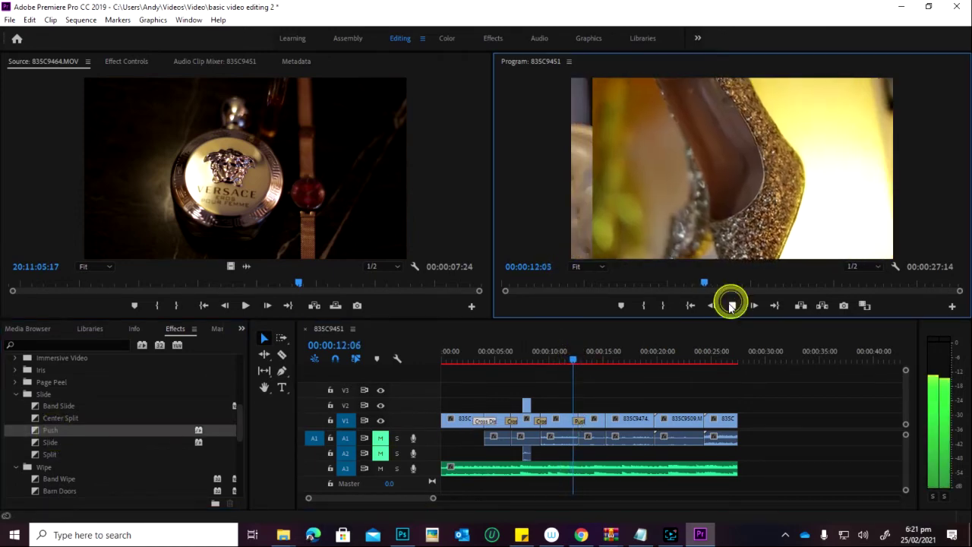
pyautogui.click(732, 305)
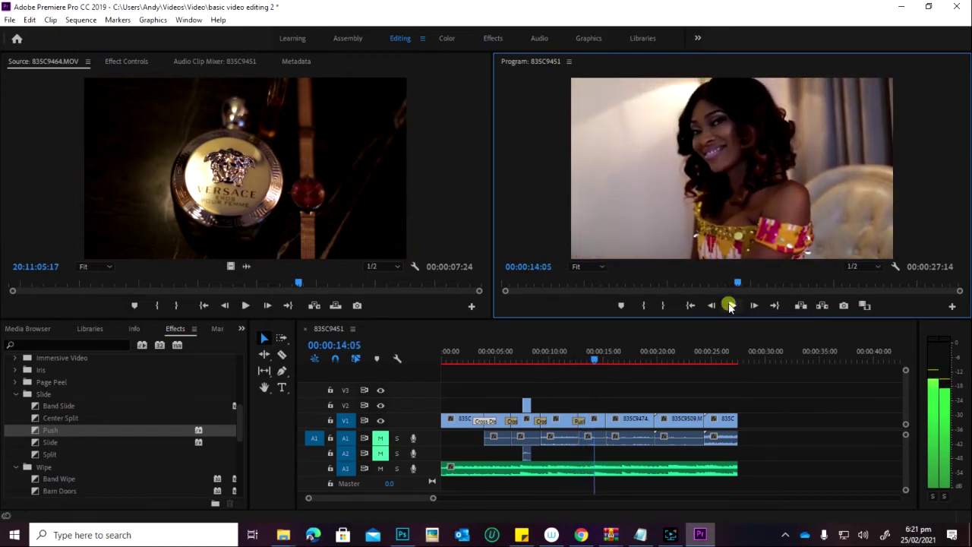
# - Apply the Page Peel transition at the cut between the sixth and seventh clips on V1 and play across it to 00:00:23:21
pyautogui.scroll(1, 43, 408)
pyautogui.click(16, 407)
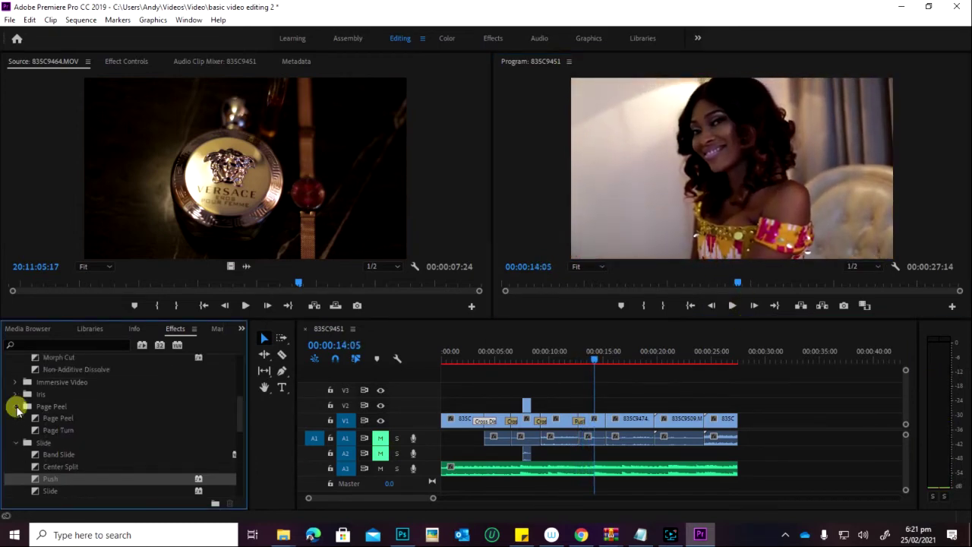
pyautogui.moveTo(63, 418); pyautogui.dragTo(659, 422)
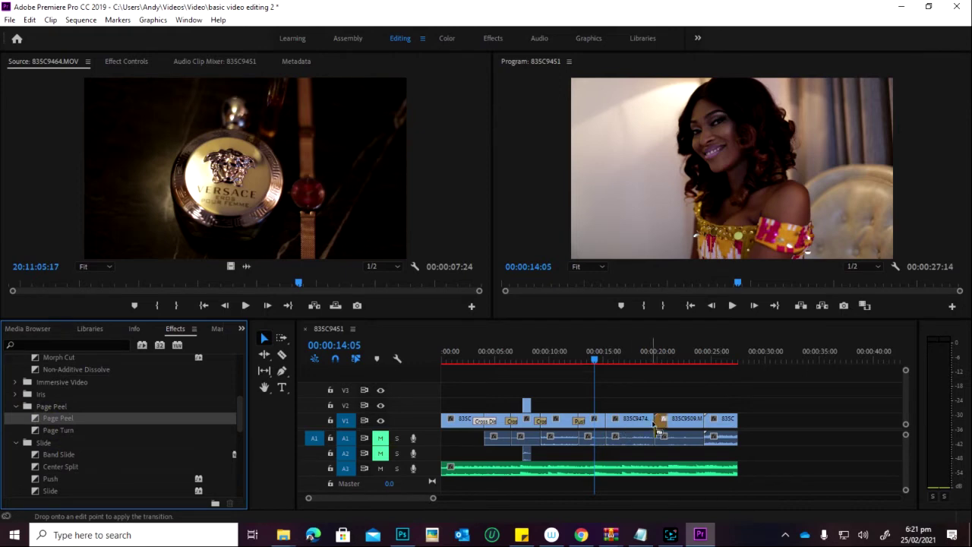
pyautogui.click(657, 354)
pyautogui.click(732, 305)
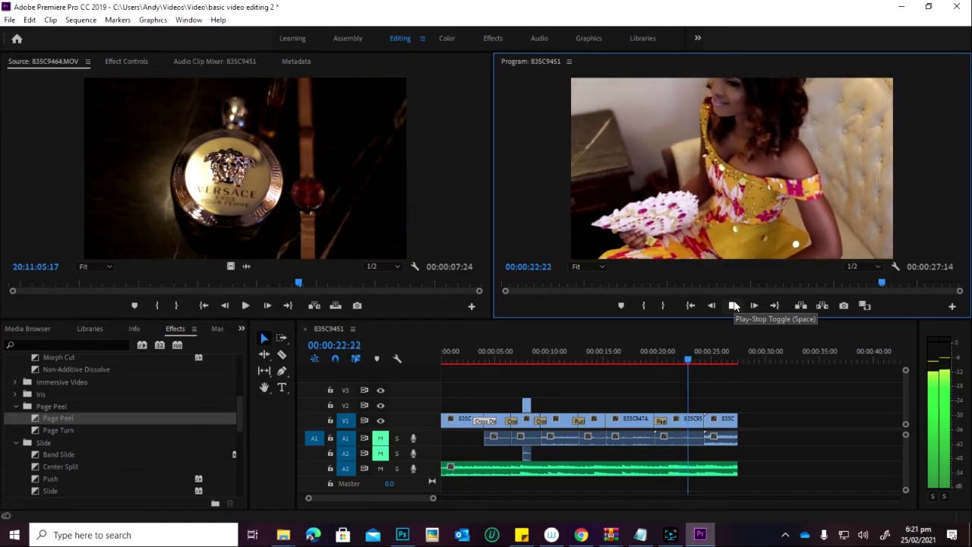
pyautogui.click(733, 305)
# - Apply the Exponential Fade audio transition to the end of the music clip on A3 and play the sequence's ending from 00:00:26:00
pyautogui.scroll(5, 29, 469)
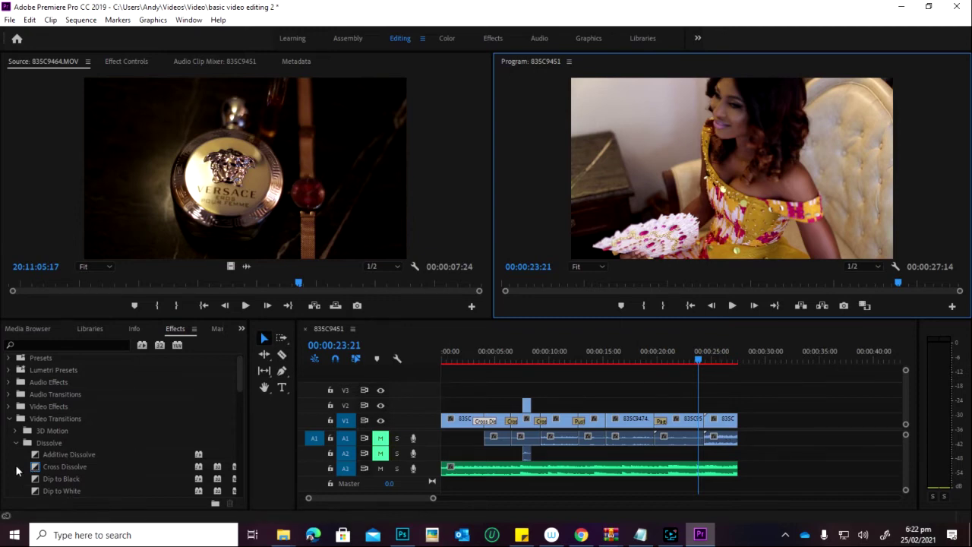
pyautogui.click(9, 422)
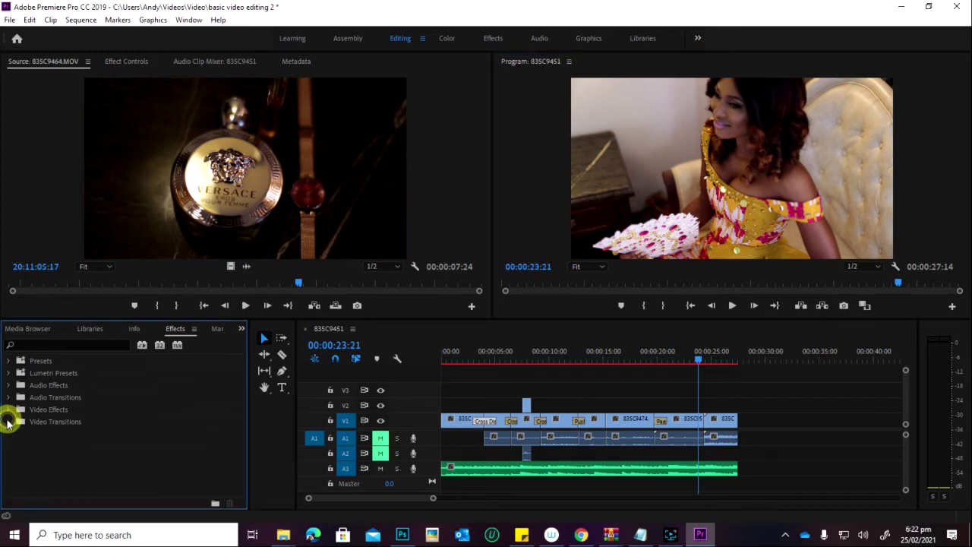
pyautogui.click(9, 397)
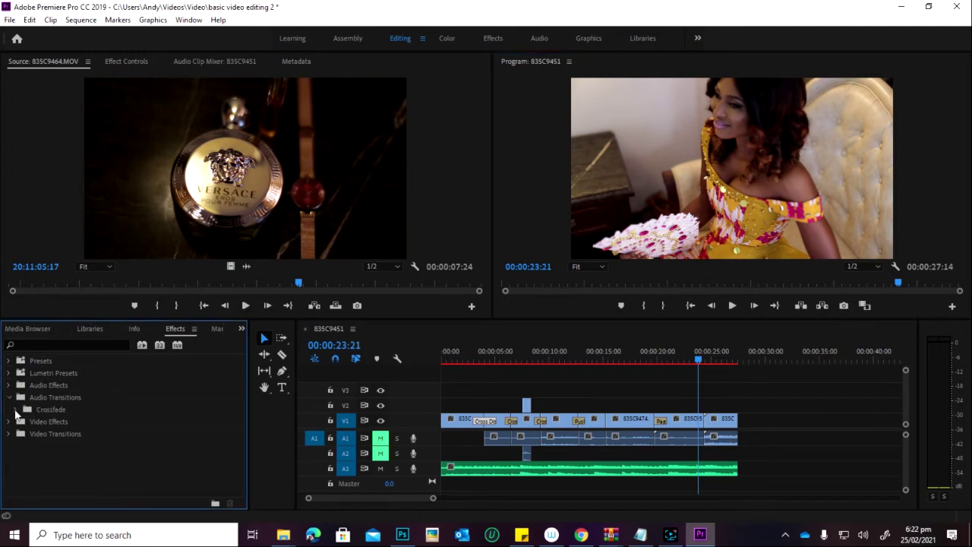
pyautogui.click(16, 410)
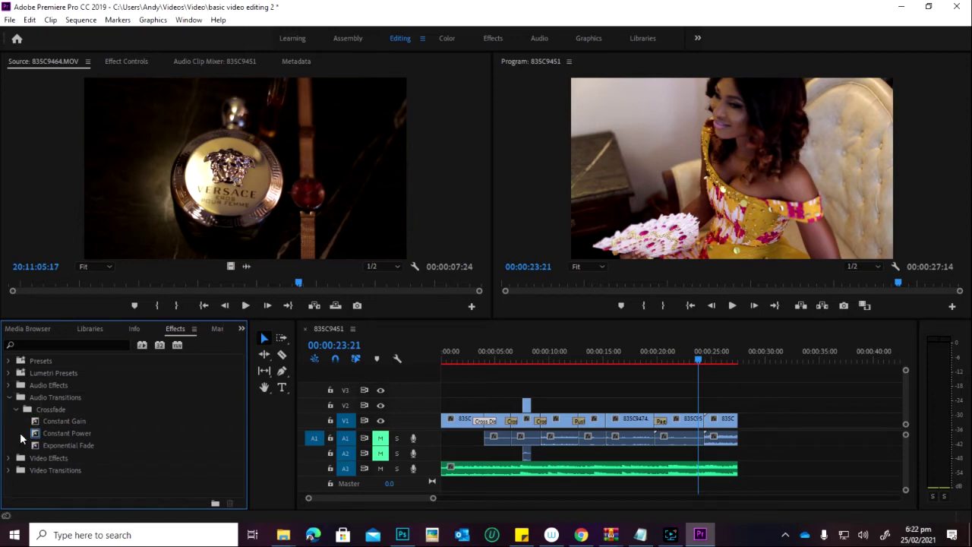
pyautogui.click(68, 445)
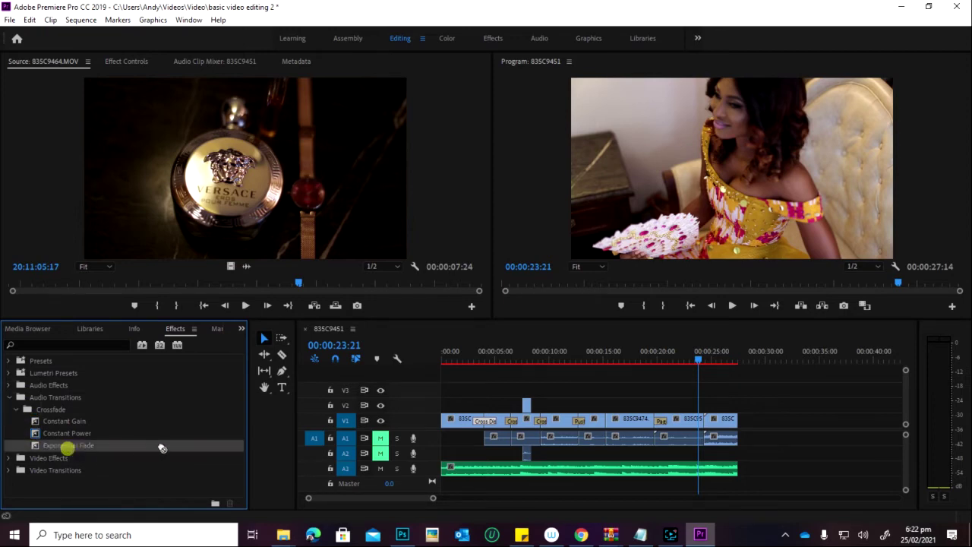
pyautogui.click(727, 355)
pyautogui.click(724, 356)
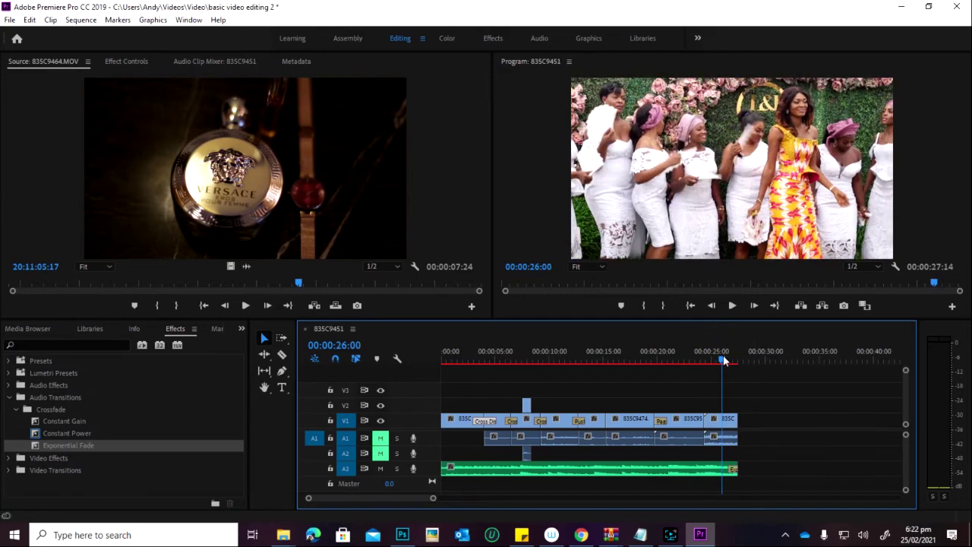
pyautogui.press('space')
pyautogui.click(723, 357)
# - Apply the Exponential Fade audio transition to the start of the music clip on A3 and play the sequence's opening
pyautogui.moveTo(38, 446); pyautogui.dragTo(448, 468)
pyautogui.click(456, 350)
pyautogui.press('space')
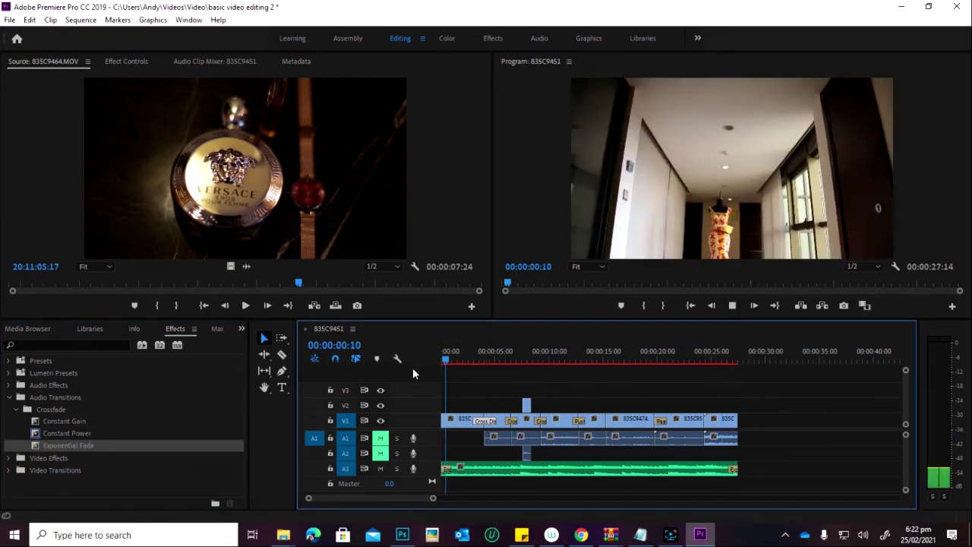
pyautogui.moveTo(466, 368); pyautogui.dragTo(455, 354)
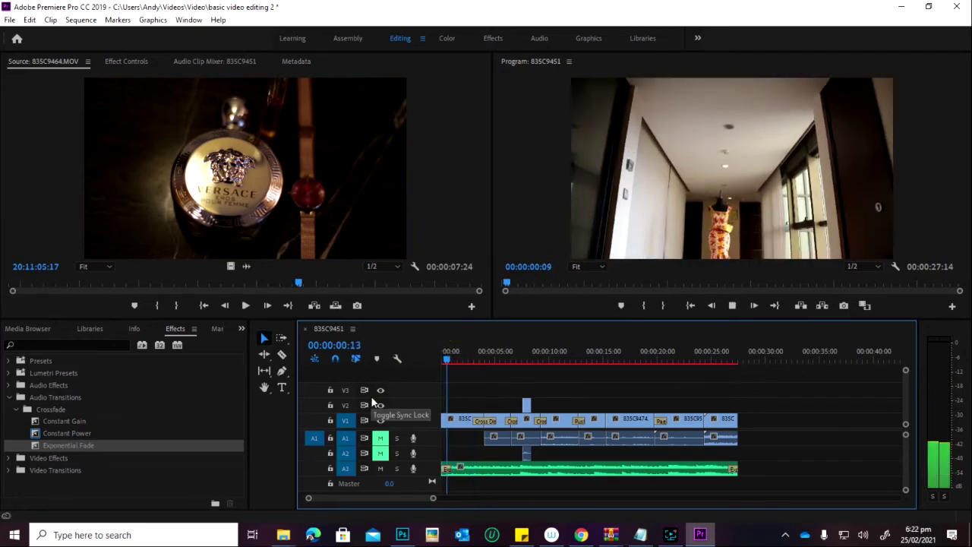
# - Play the whole sequence from the start, replay its opening to 00:00:04:11, and return the playhead to 00:00:00:00
pyautogui.click(449, 357)
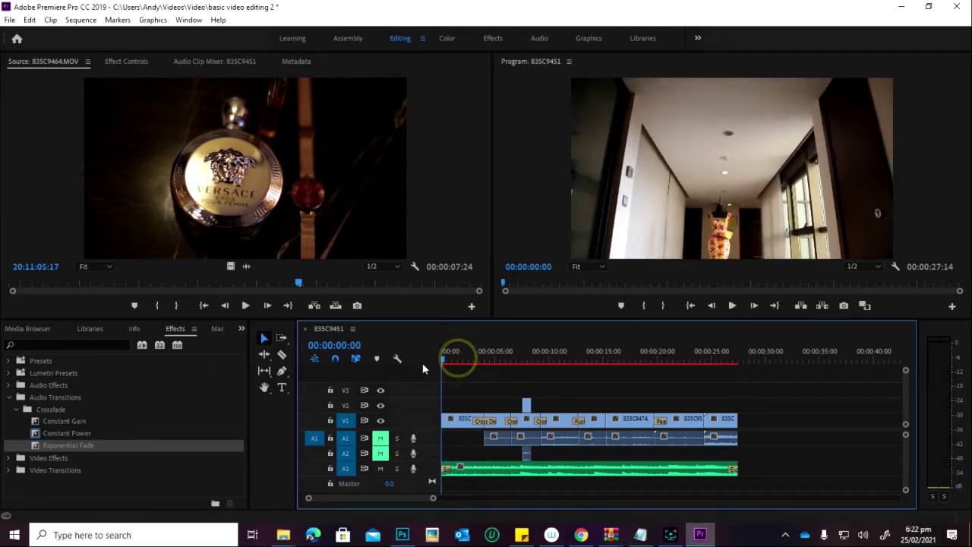
pyautogui.press('space')
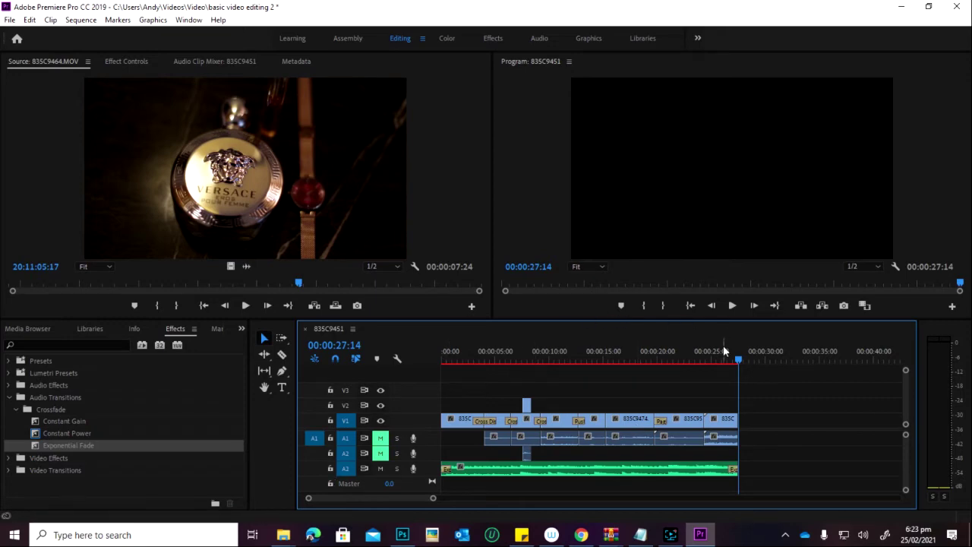
pyautogui.moveTo(733, 361); pyautogui.dragTo(414, 373)
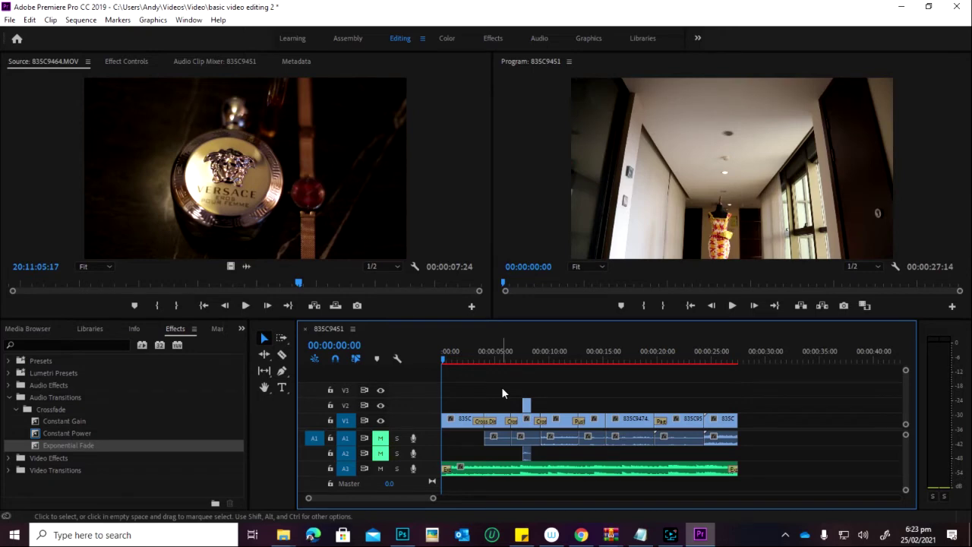
pyautogui.click(732, 305)
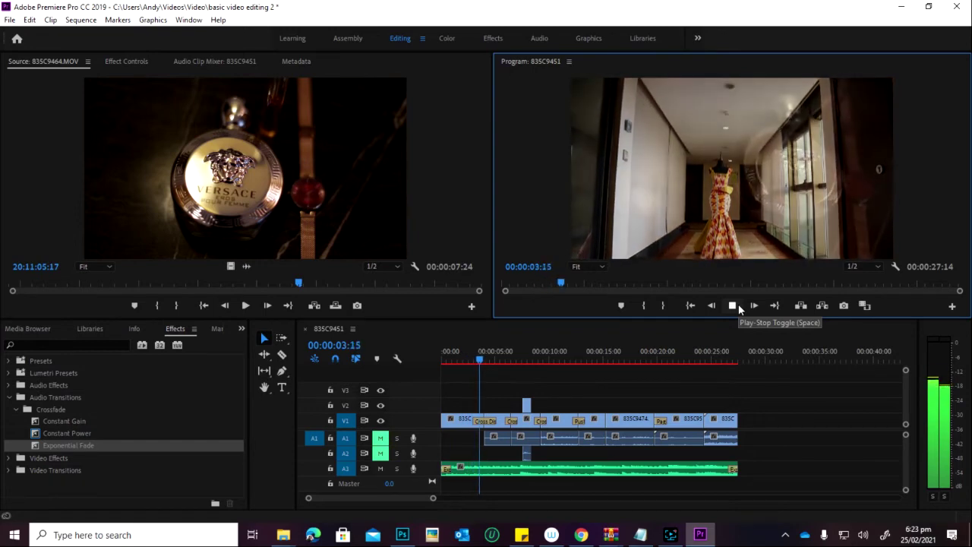
pyautogui.click(738, 307)
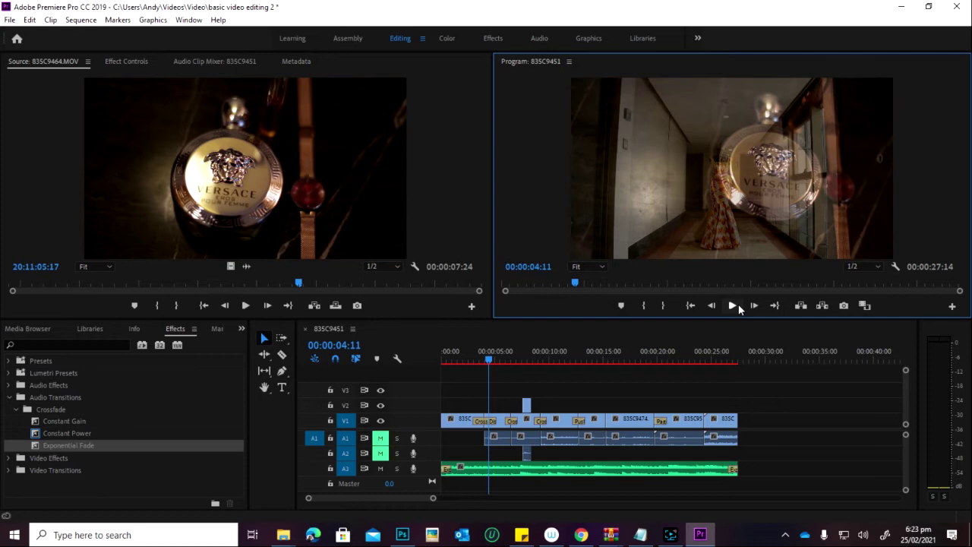
pyautogui.moveTo(489, 360); pyautogui.dragTo(448, 378)
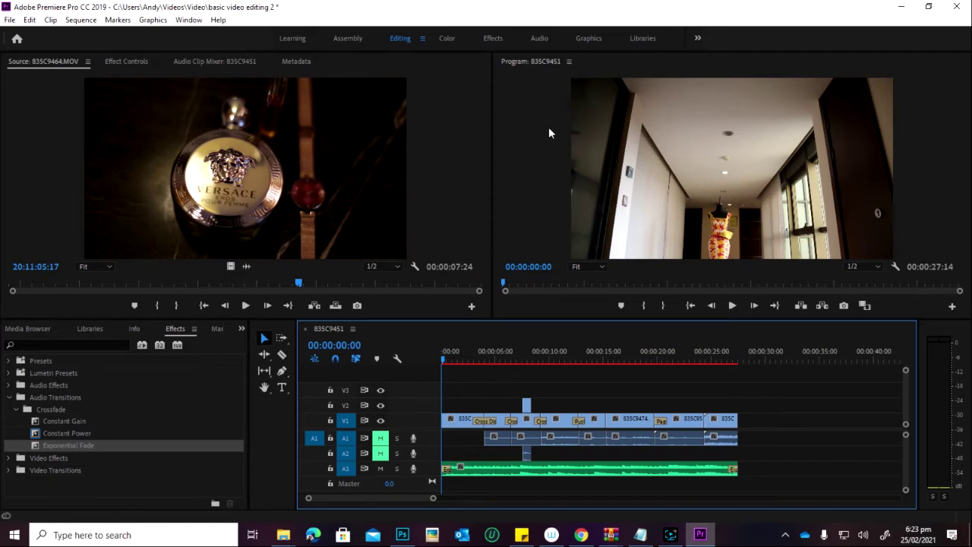
pyautogui.click(153, 21)
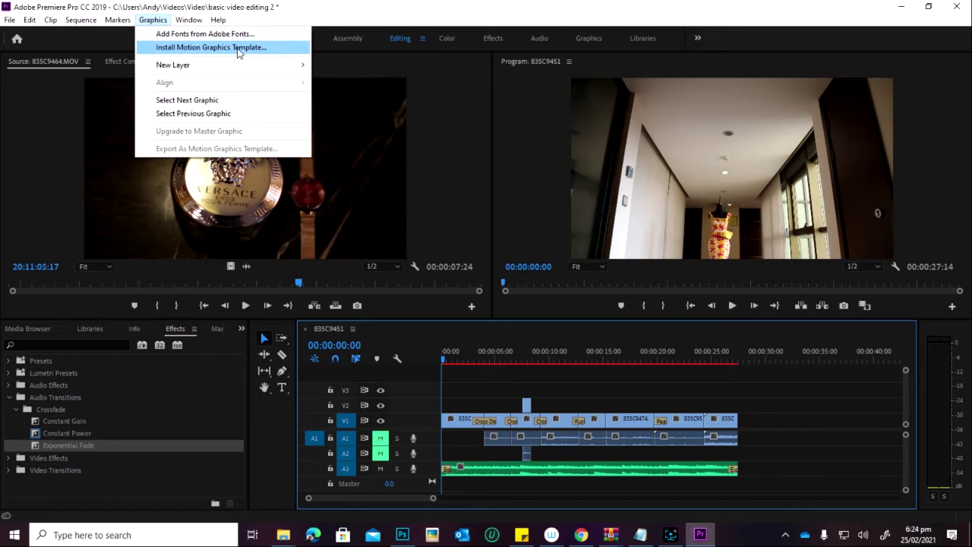
pyautogui.moveTo(220, 68)
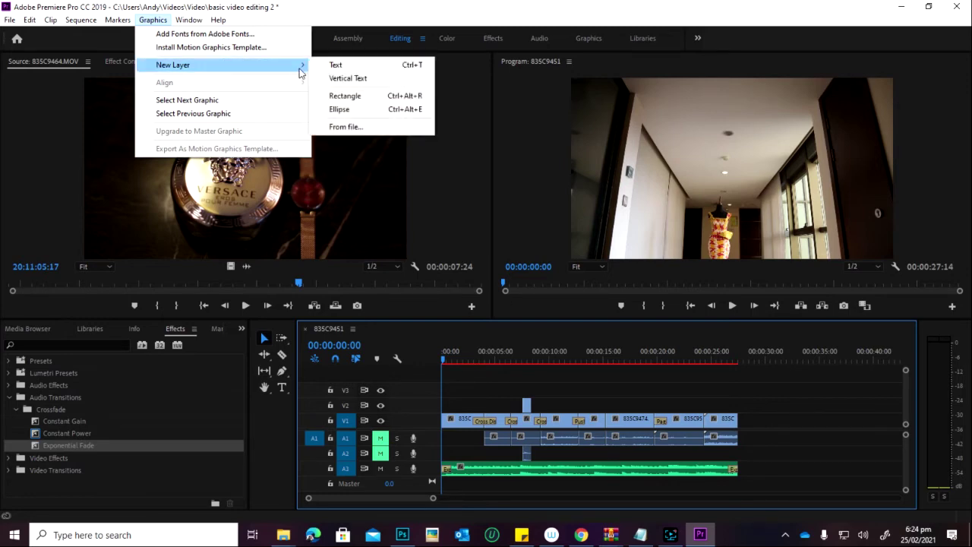
pyautogui.moveTo(302, 66)
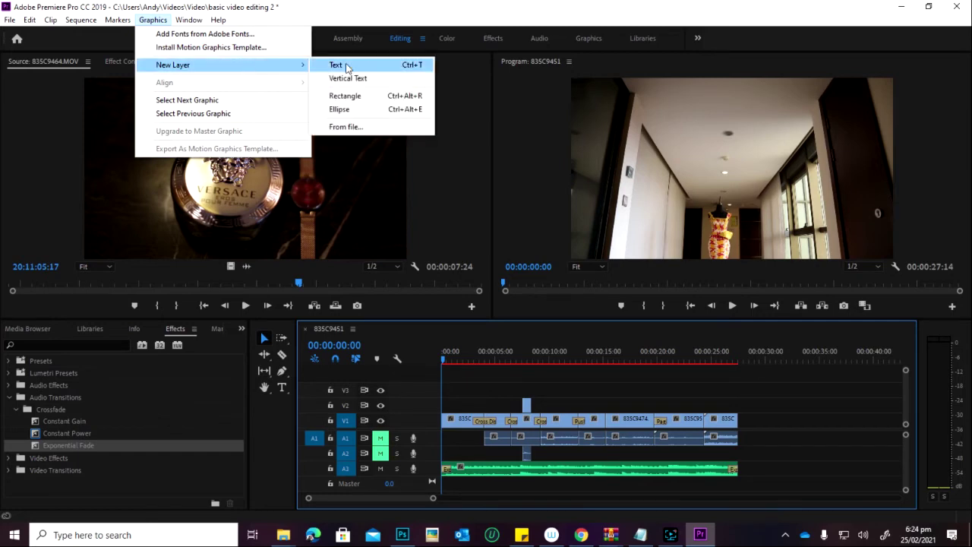
pyautogui.click(388, 23)
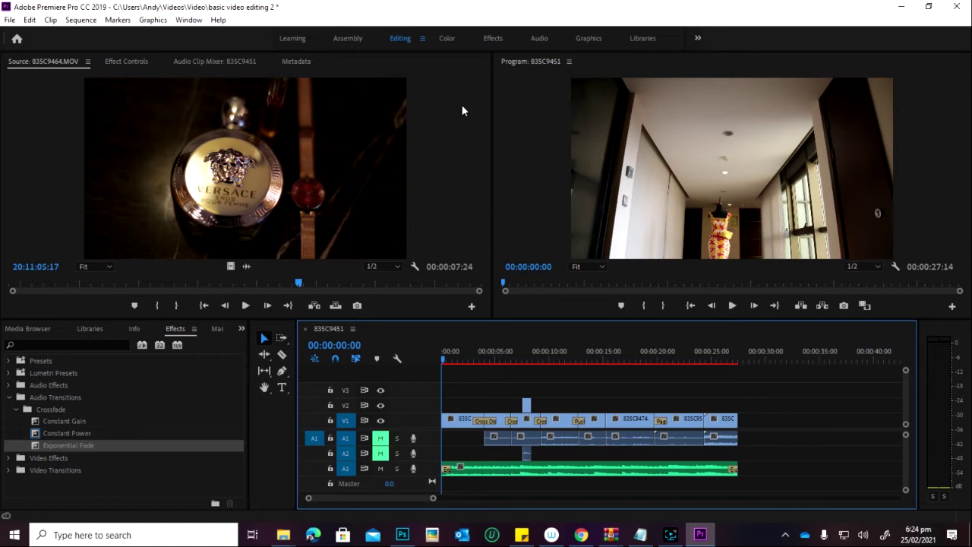
pyautogui.click(10, 21)
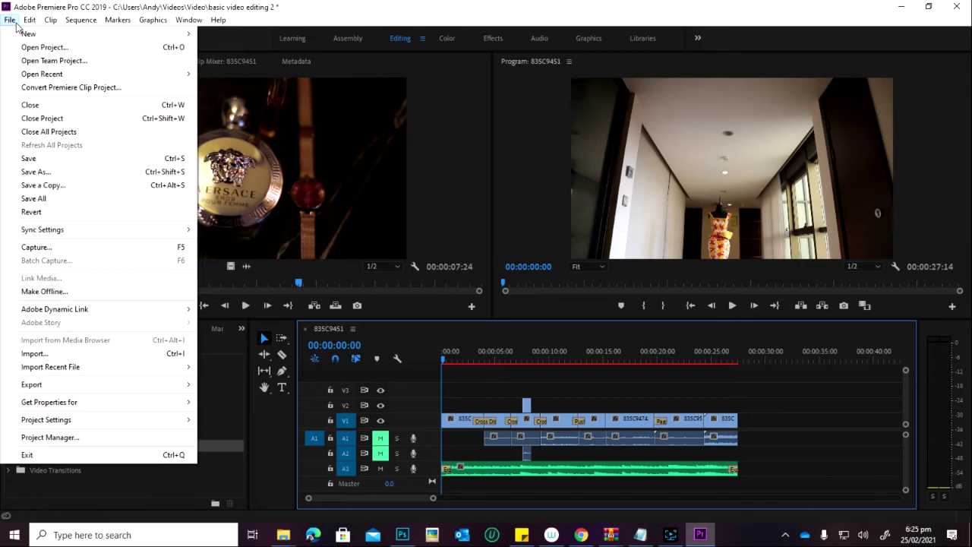
pyautogui.click(11, 20)
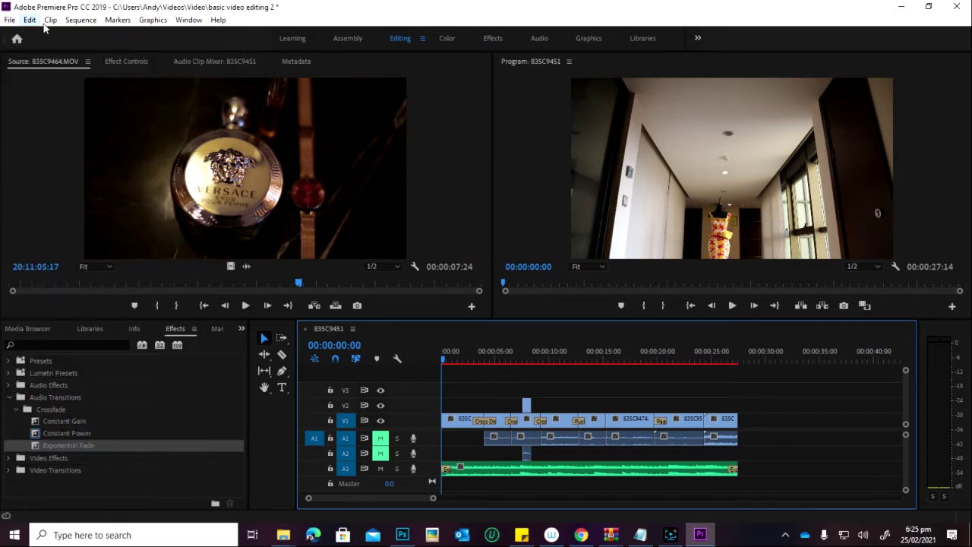
# - Create a new 1920 × 1080 legacy title named "first" at 25 fps, and enlarge and reposition its editor window
pyautogui.click(153, 19)
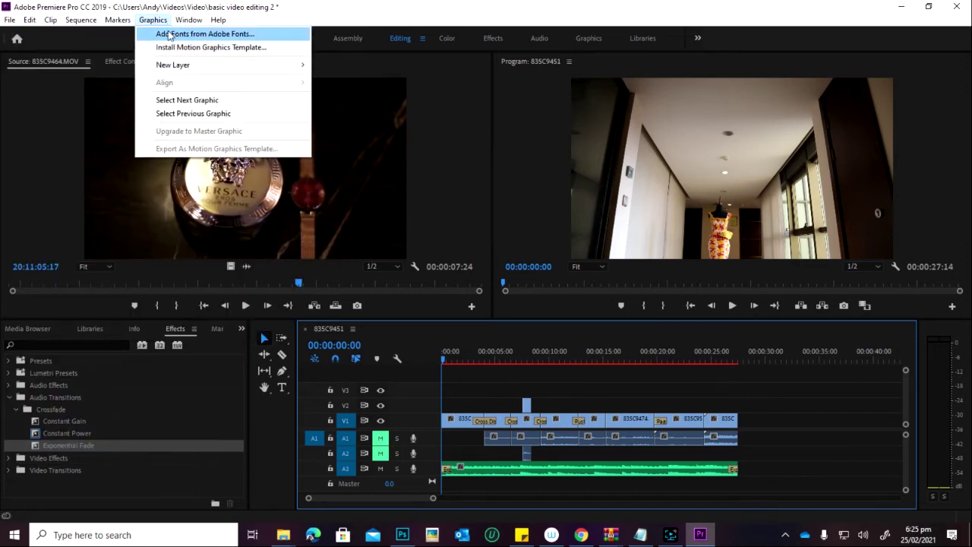
pyautogui.click(10, 20)
pyautogui.click(10, 19)
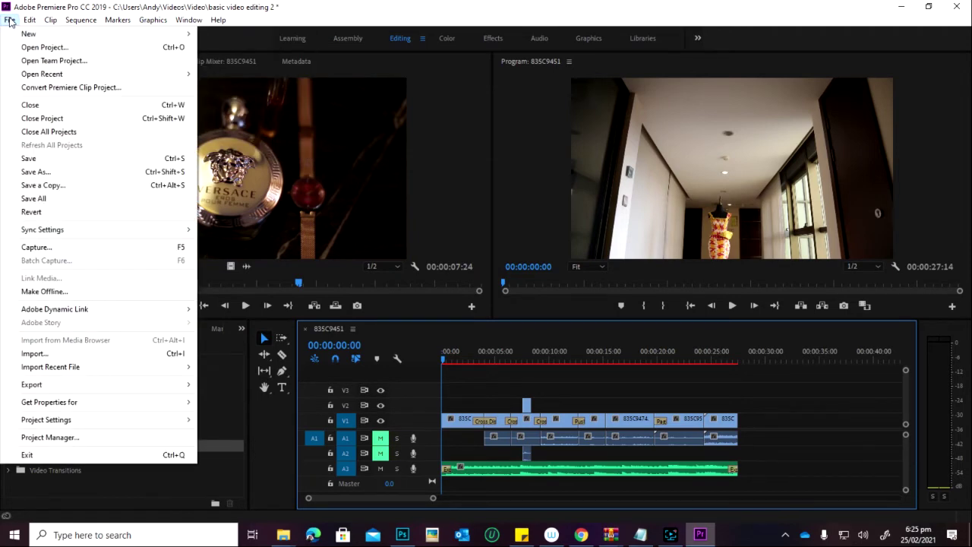
pyautogui.moveTo(46, 34)
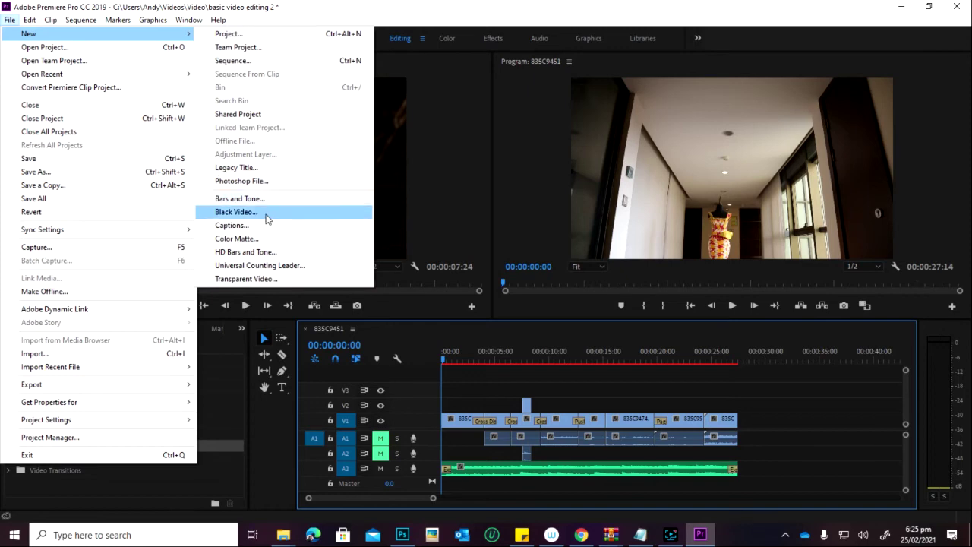
pyautogui.click(235, 167)
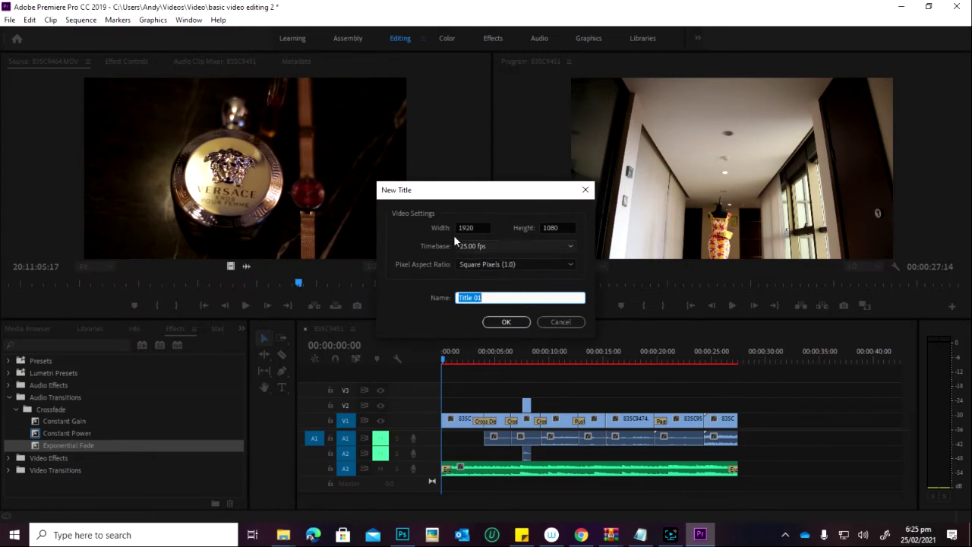
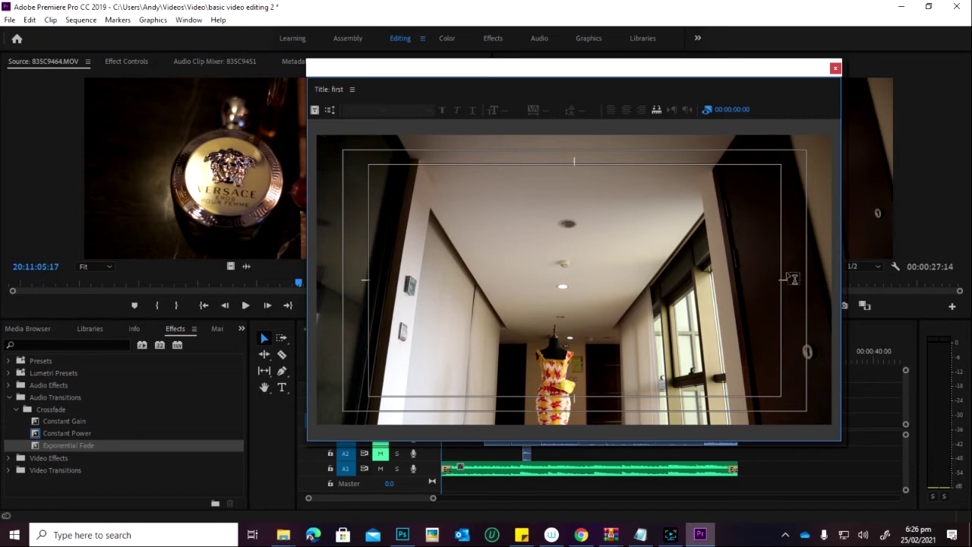
pyautogui.hotkey('ctrl', 's')
pyautogui.moveTo(842, 215); pyautogui.dragTo(906, 231)
pyautogui.moveTo(594, 72); pyautogui.dragTo(475, 63)
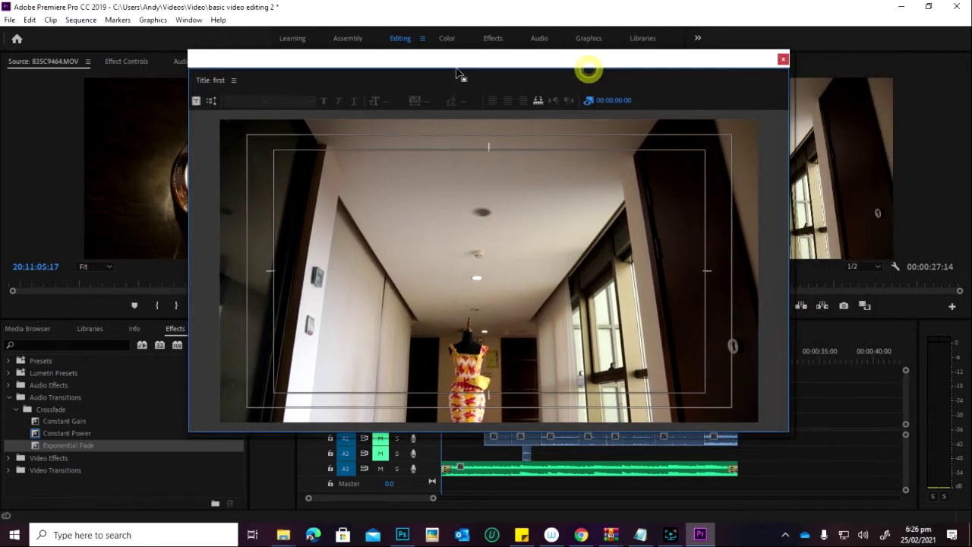
# - Show the drawing and type tools in the editor of the title "first"
pyautogui.click(233, 80)
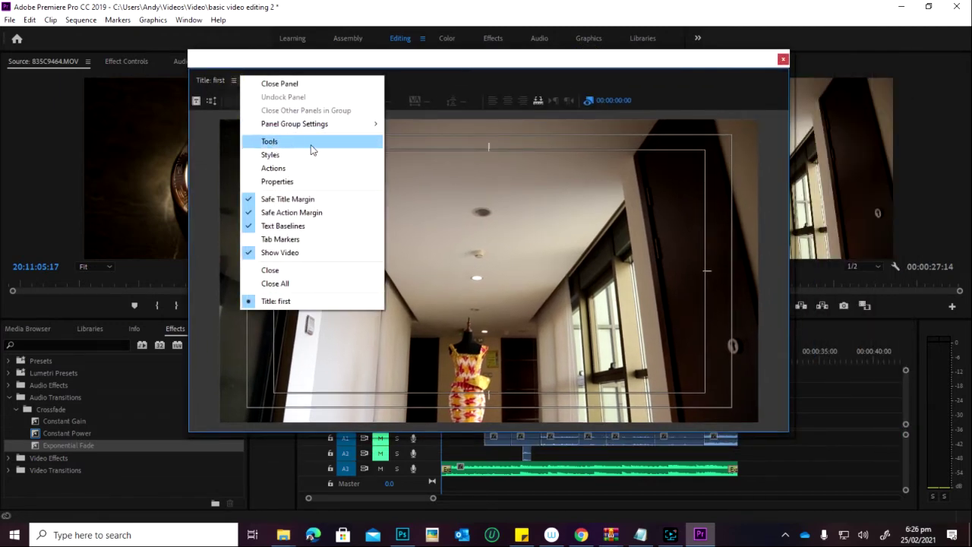
pyautogui.click(234, 81)
pyautogui.click(234, 81)
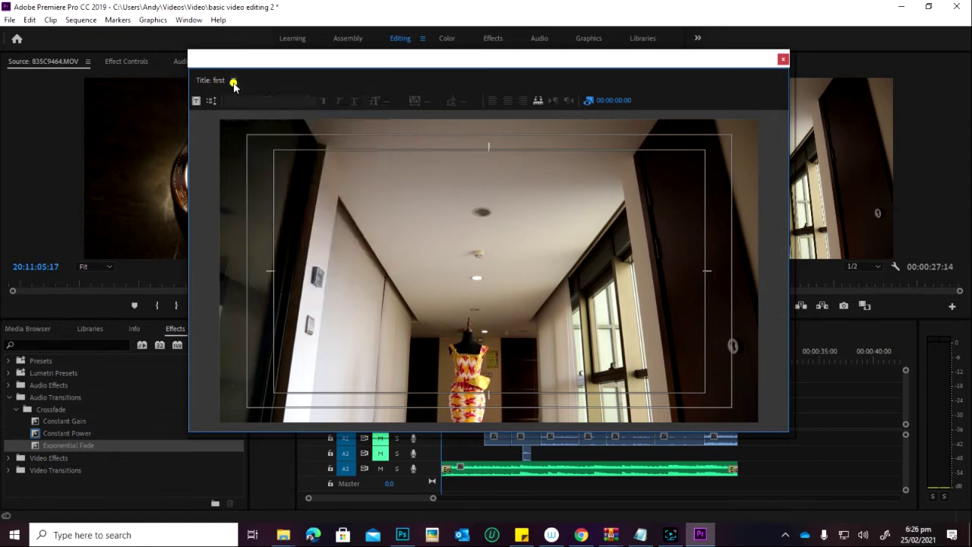
pyautogui.click(234, 81)
pyautogui.click(234, 80)
pyautogui.click(234, 81)
pyautogui.click(234, 80)
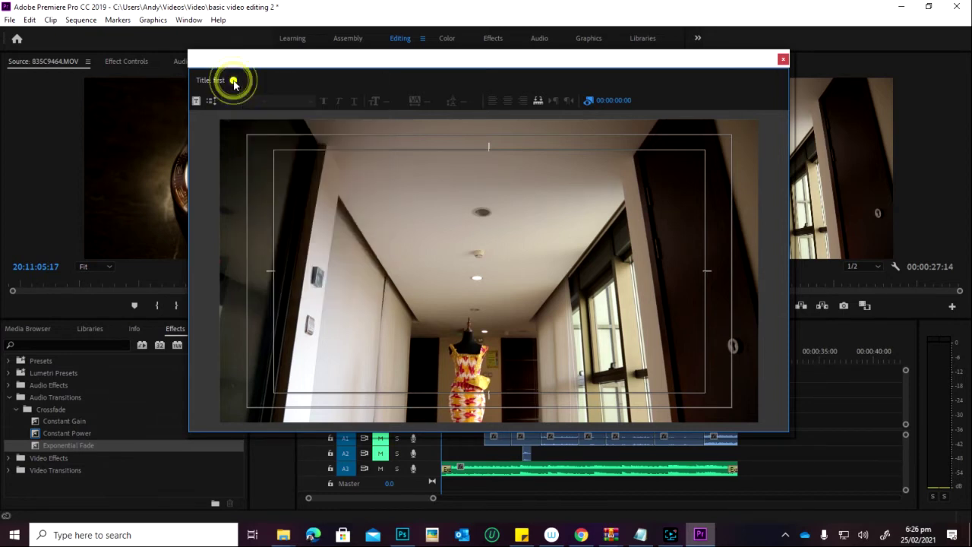
pyautogui.click(235, 82)
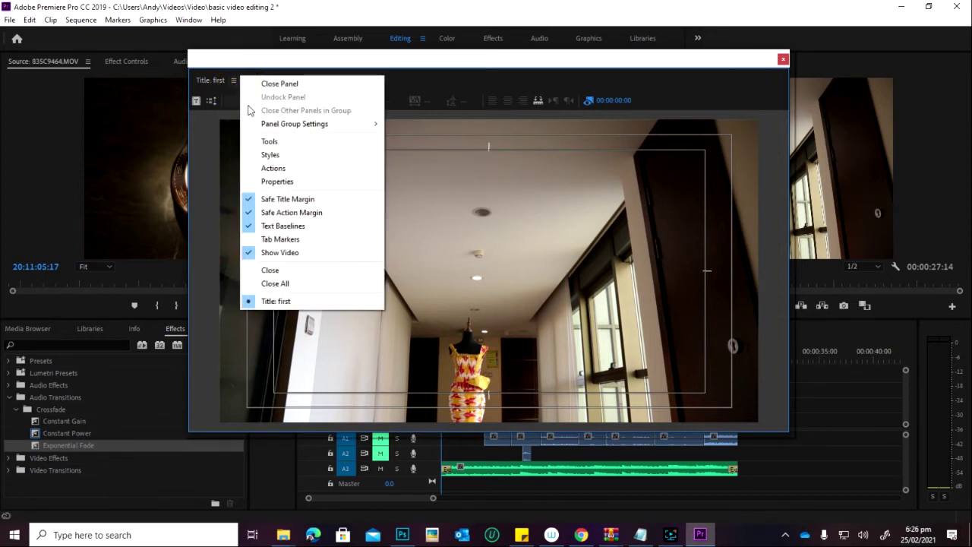
pyautogui.click(283, 141)
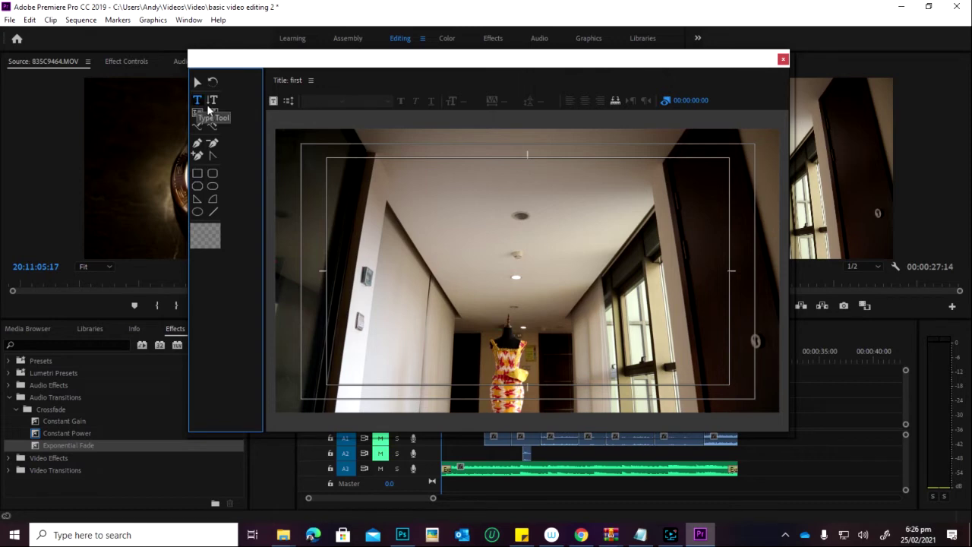
# - Draw a thin rectangle about 1553 × 107 across the lower part of the title frame and shift it slightly up and left
pyautogui.click(201, 177)
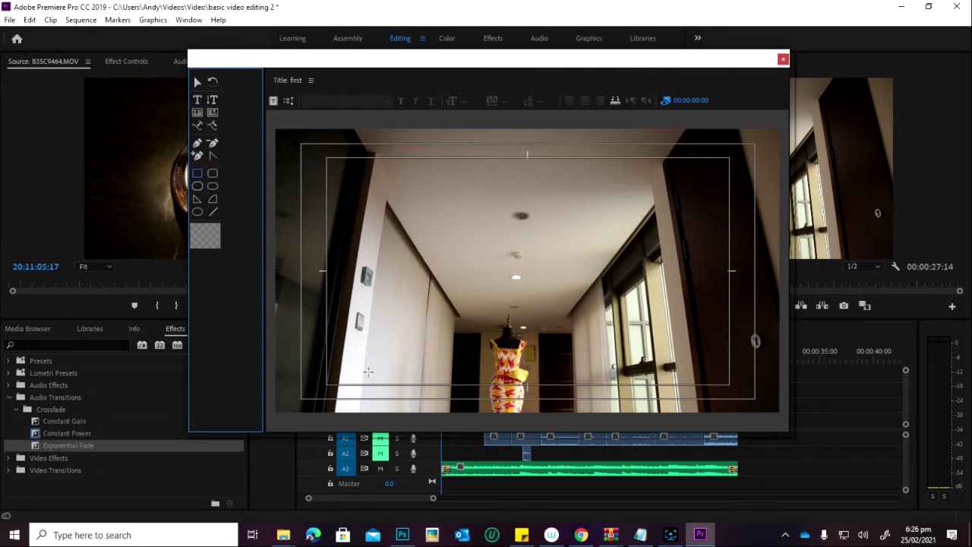
pyautogui.moveTo(344, 374); pyautogui.dragTo(753, 403)
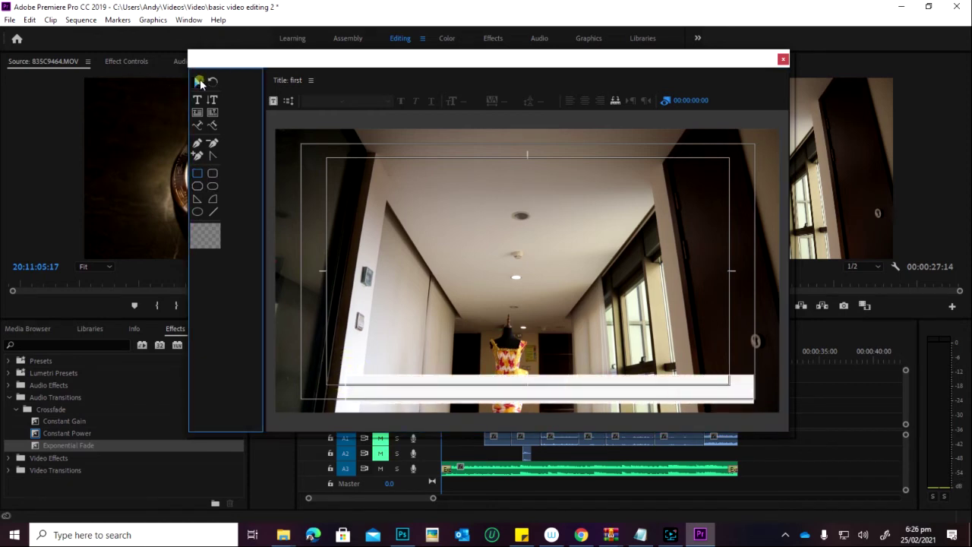
pyautogui.click(199, 81)
pyautogui.moveTo(542, 390); pyautogui.dragTo(527, 381)
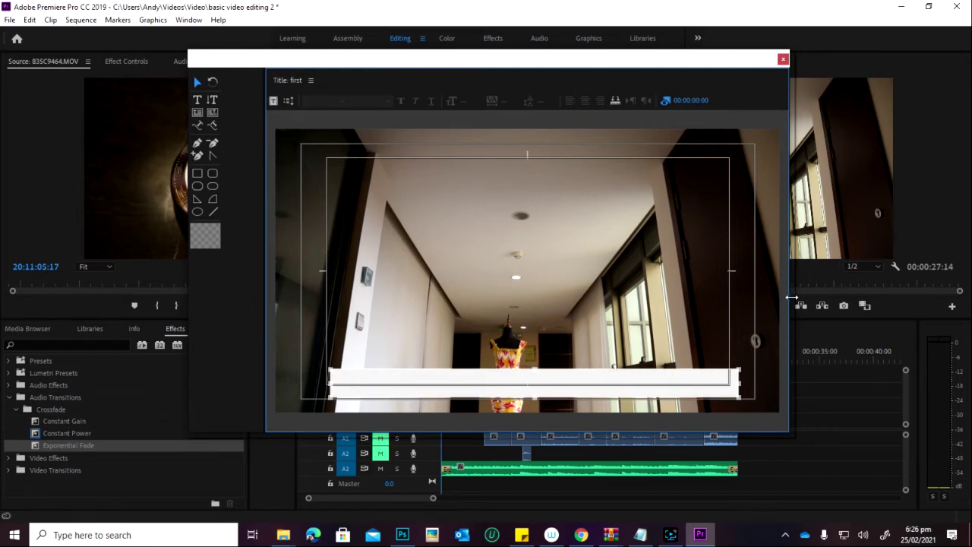
# - Show the legacy title properties and center the bar horizontally at about X 955, Y 961
pyautogui.click(311, 80)
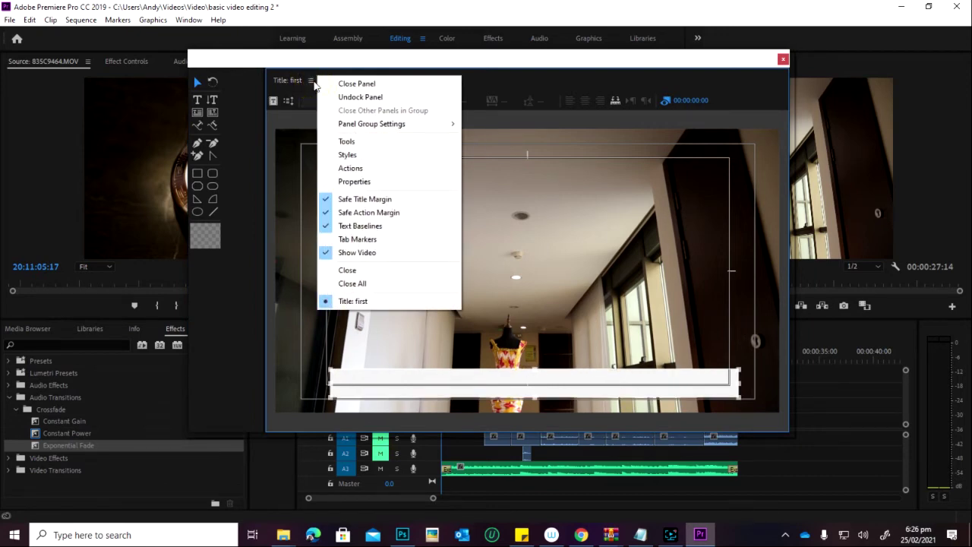
pyautogui.click(381, 182)
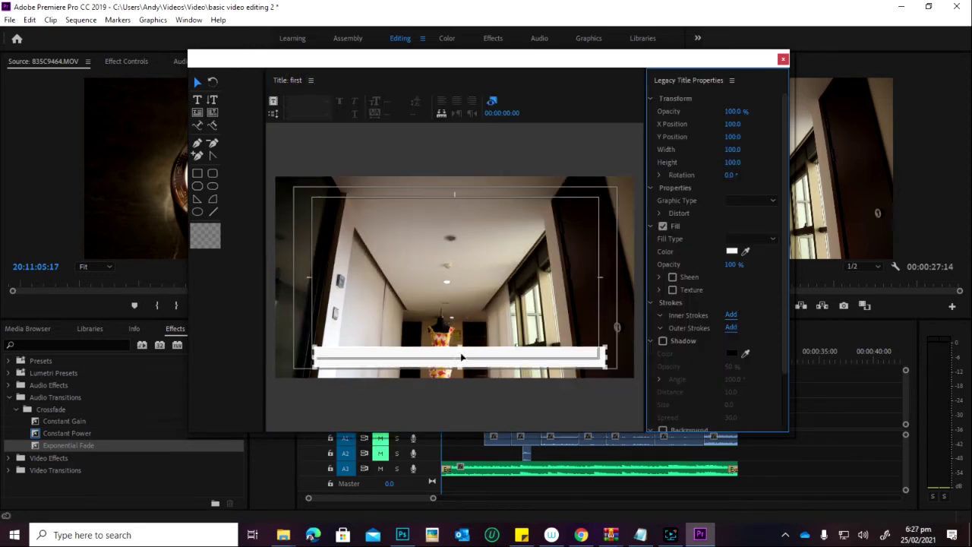
pyautogui.moveTo(470, 357)
pyautogui.mouseDown()
pyautogui.moveTo(467, 344)
pyautogui.moveTo(457, 358)
pyautogui.mouseUp()
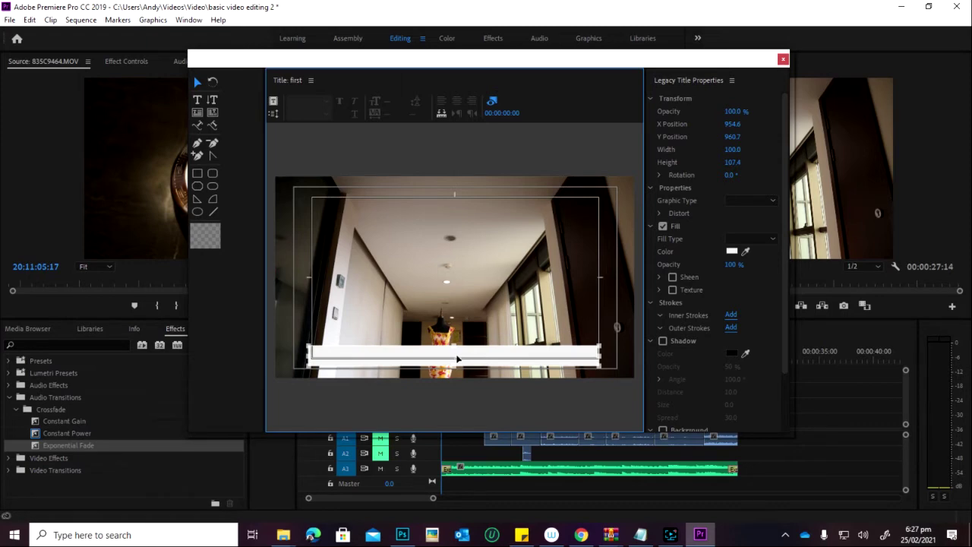
# - Fill the rectangular bar with solid black and set its fill opacity to 47%
pyautogui.click(732, 252)
pyautogui.moveTo(477, 241); pyautogui.dragTo(482, 210)
pyautogui.click(629, 206)
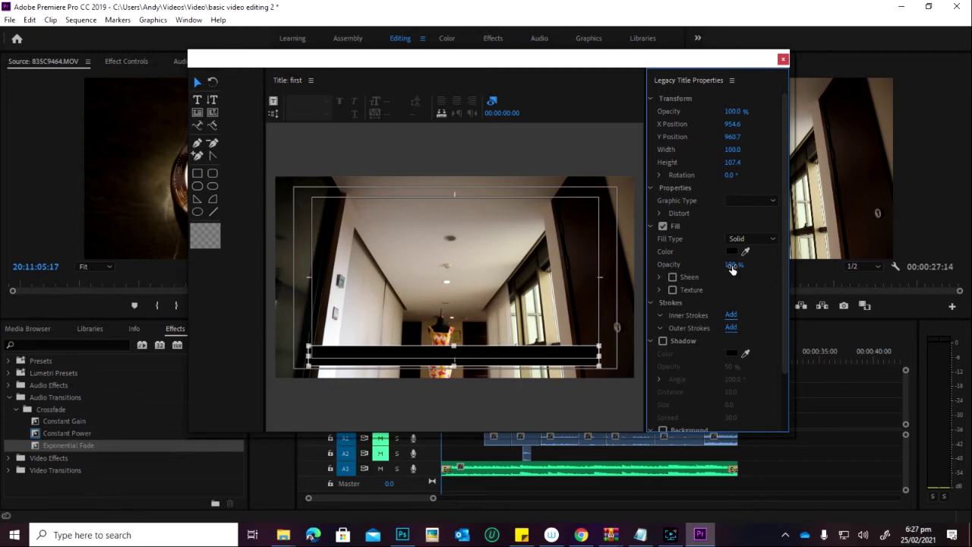
pyautogui.moveTo(731, 264); pyautogui.dragTo(705, 265)
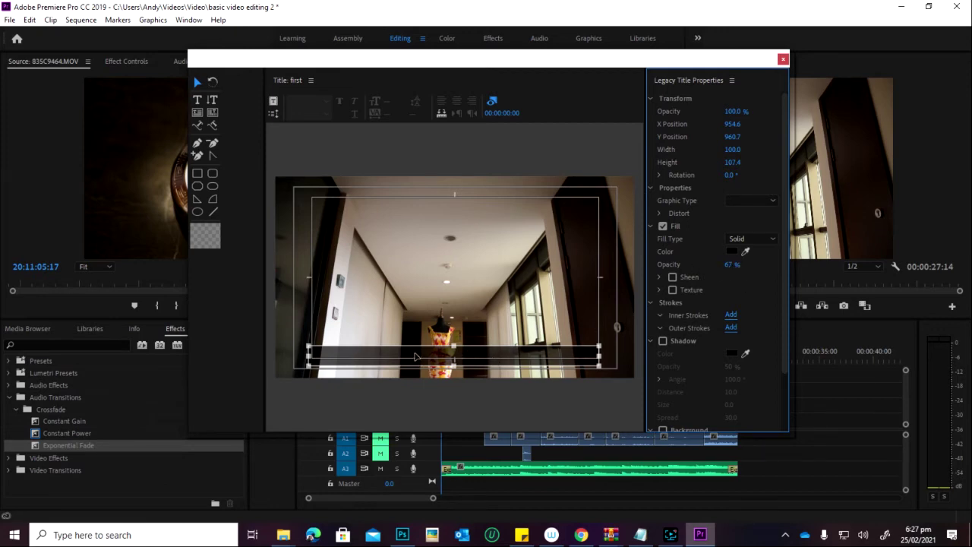
pyautogui.click(729, 269)
pyautogui.moveTo(729, 264); pyautogui.dragTo(713, 264)
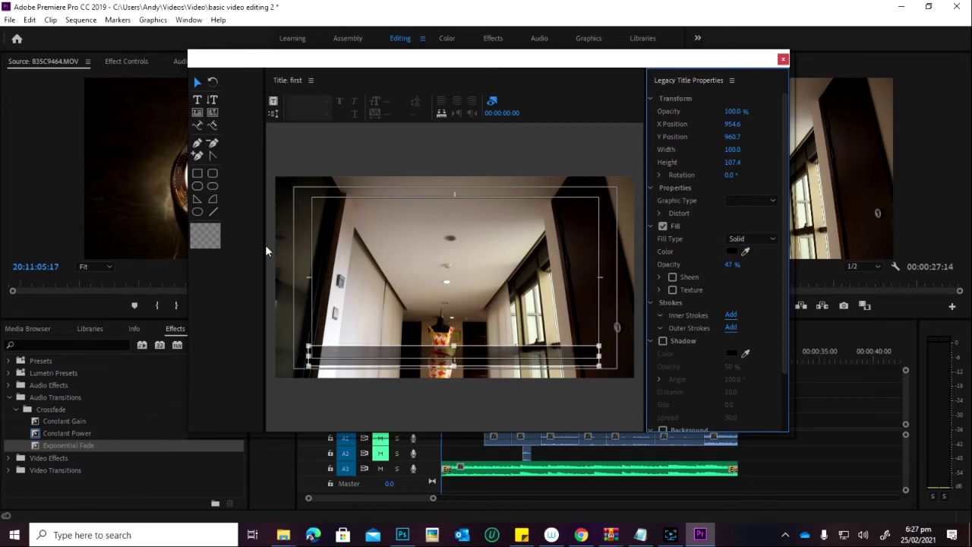
# - Lower the translucent bar to about X 945, Y 990 and deselect it
pyautogui.click(284, 210)
pyautogui.click(498, 364)
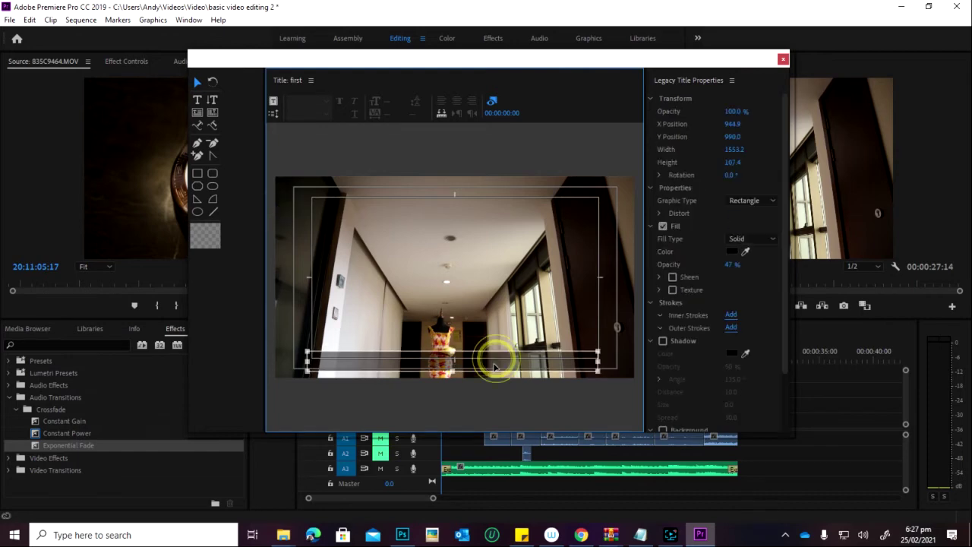
pyautogui.click(327, 171)
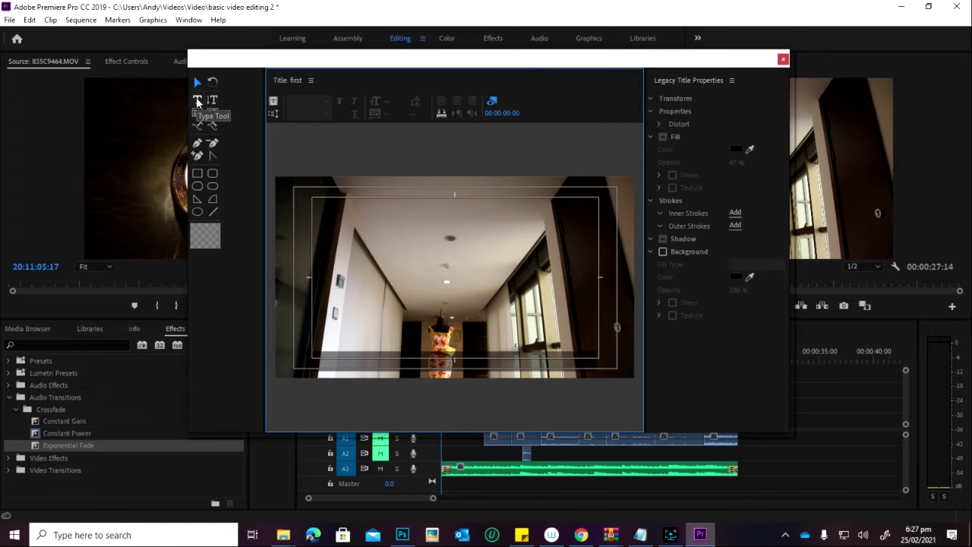
# - Add the text "Our Wedding" above the bar with the Type tool and move it to about X 856, Y 743
pyautogui.click(197, 101)
pyautogui.click(382, 314)
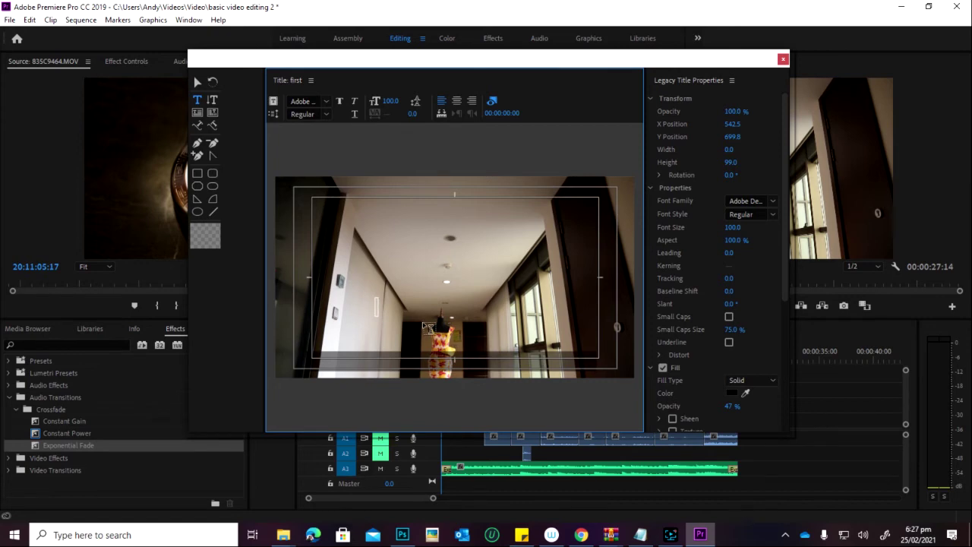
pyautogui.write('O')
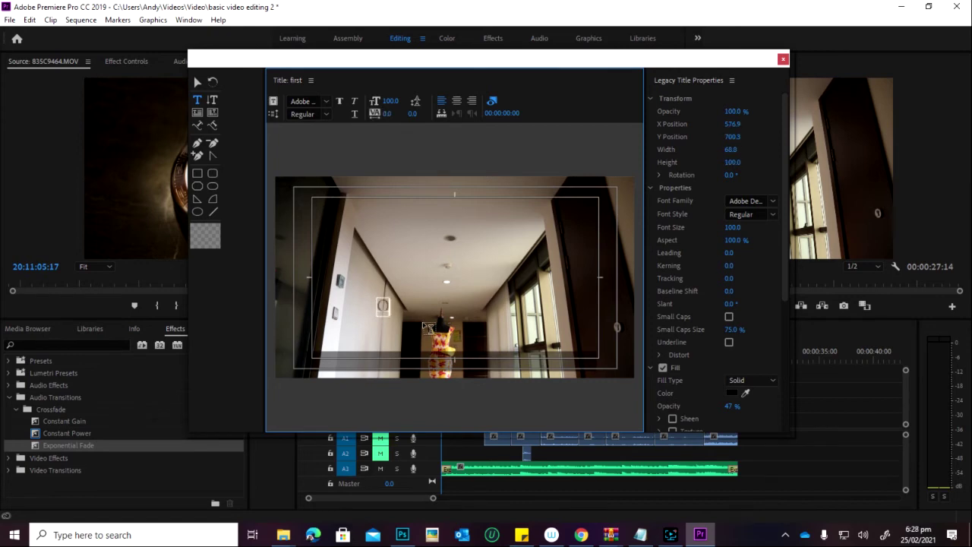
pyautogui.write('ur Wedding')
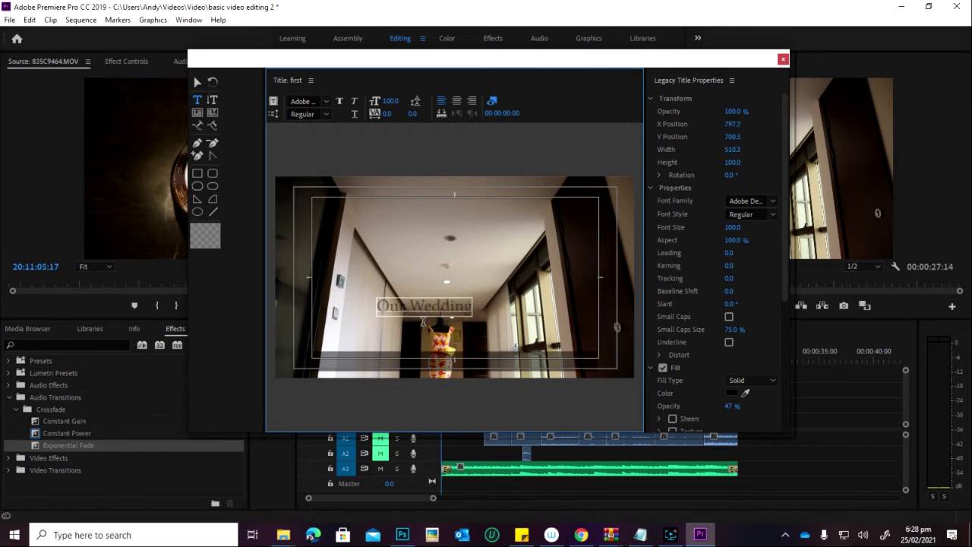
pyautogui.click(195, 81)
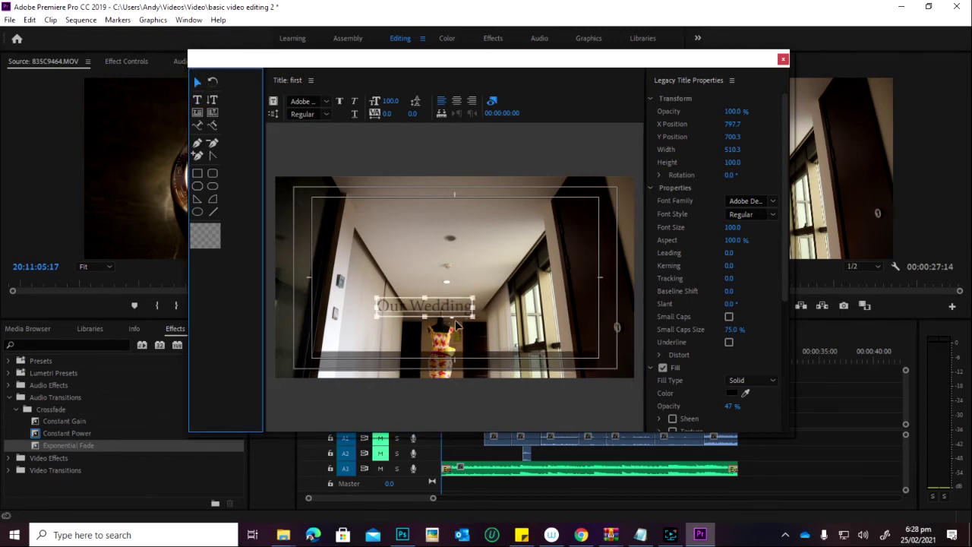
pyautogui.moveTo(454, 319)
pyautogui.mouseDown()
pyautogui.moveTo(464, 358)
pyautogui.moveTo(464, 325)
pyautogui.mouseUp()
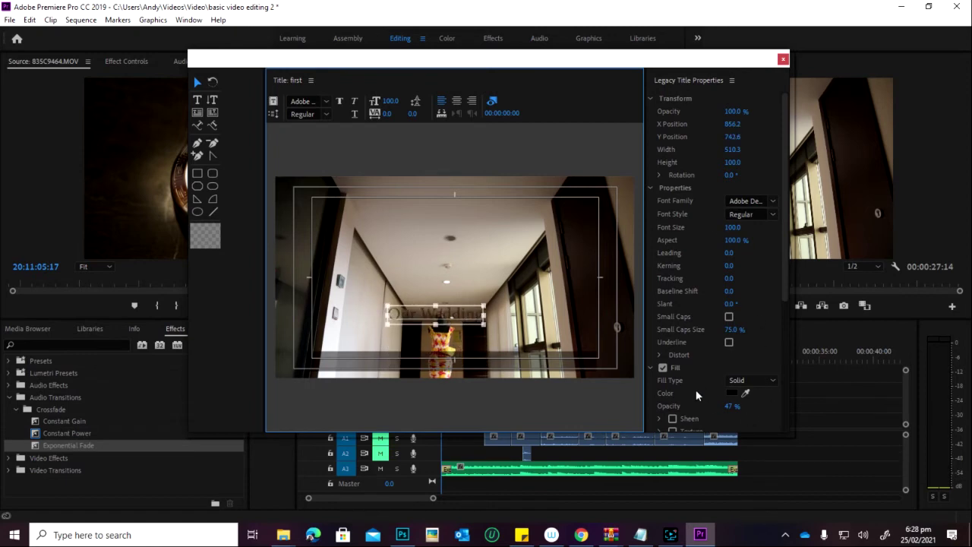
# - Change the "Our Wedding" text fill color to white and set its fill opacity to 100%
pyautogui.scroll(-1, 695, 368)
pyautogui.scroll(-1, 723, 379)
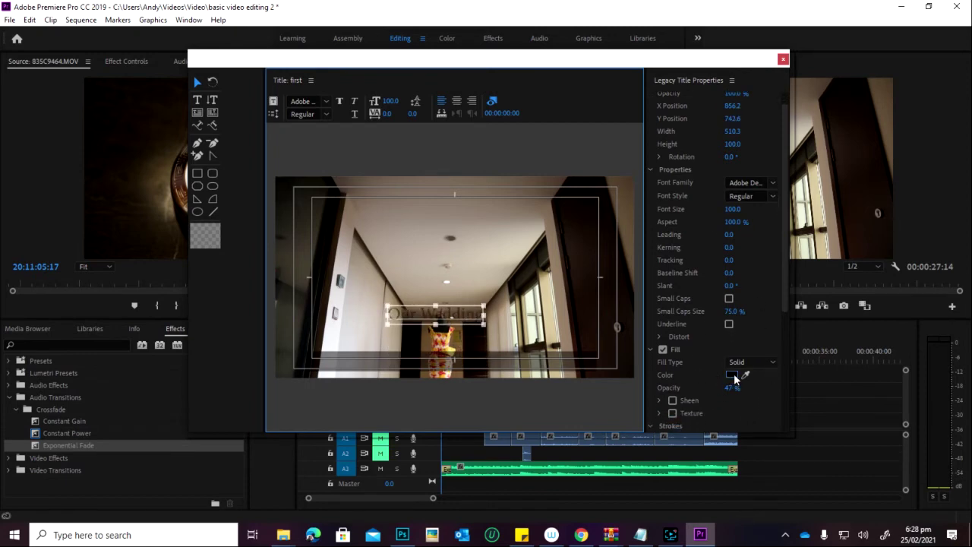
pyautogui.click(733, 375)
pyautogui.click(390, 281)
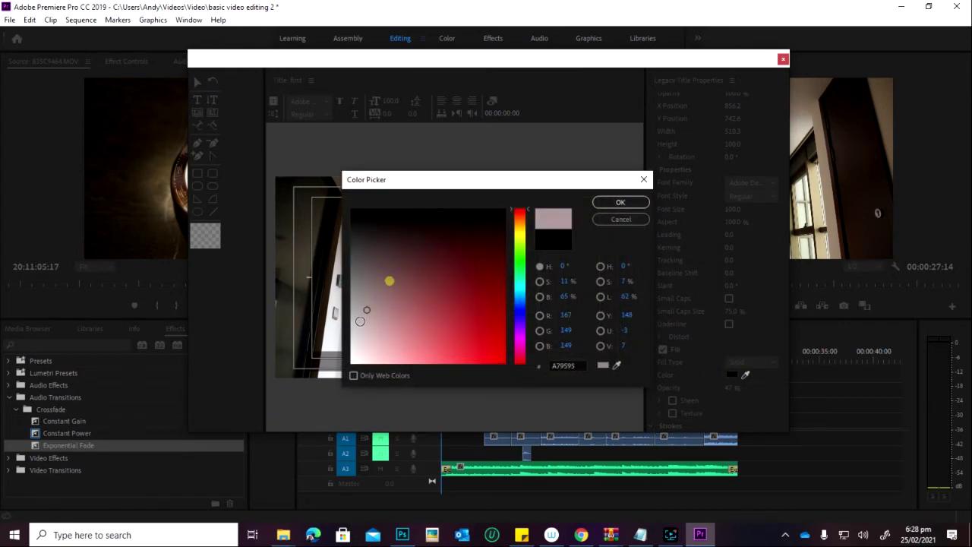
pyautogui.click(629, 209)
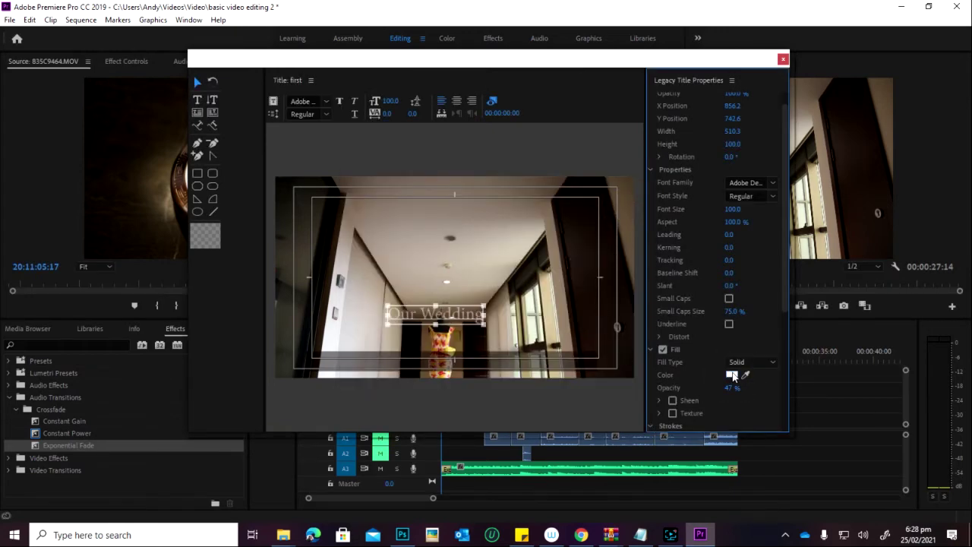
pyautogui.moveTo(732, 387); pyautogui.dragTo(738, 388)
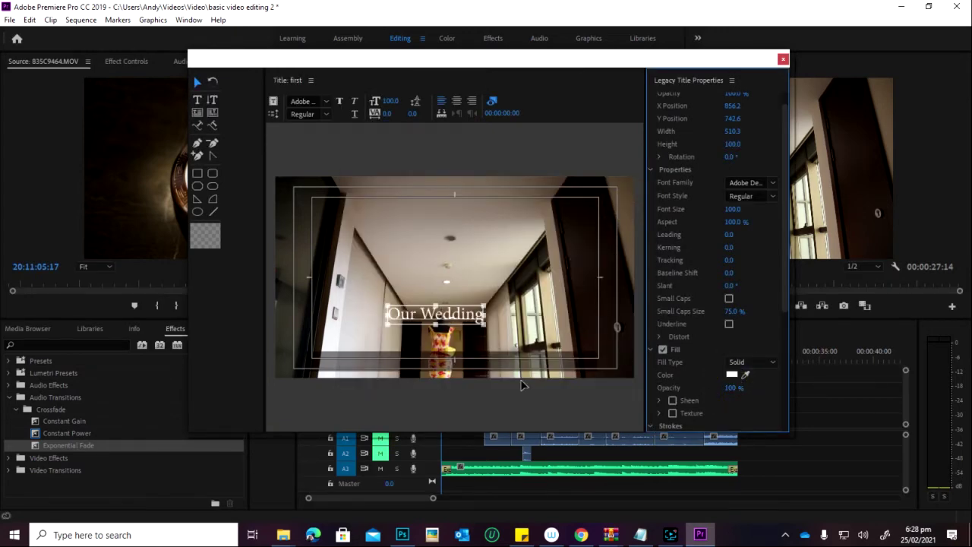
# - Move the "Our Wedding" text onto the bar at about X 928, Y 990 and set its font family to "Honest Da..."
pyautogui.moveTo(448, 319); pyautogui.dragTo(461, 365)
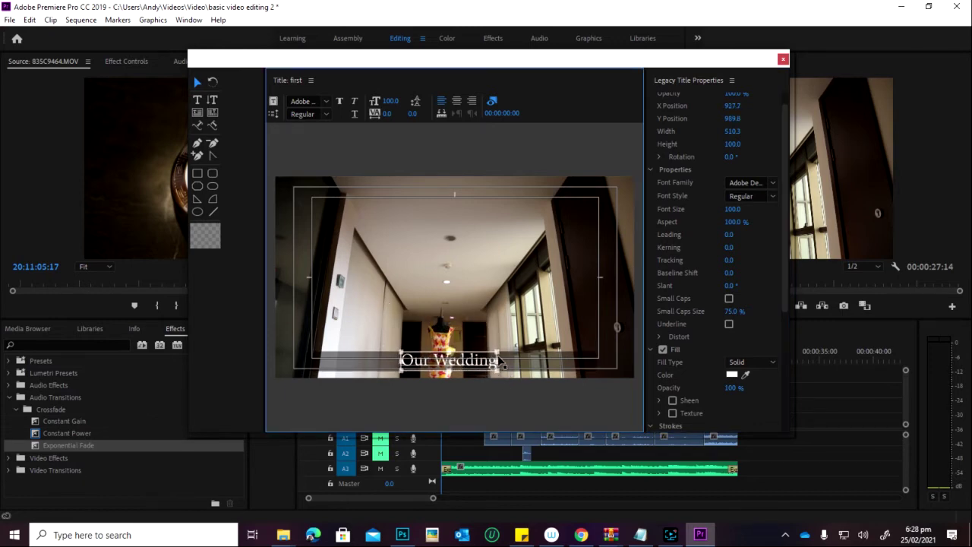
pyautogui.click(740, 182)
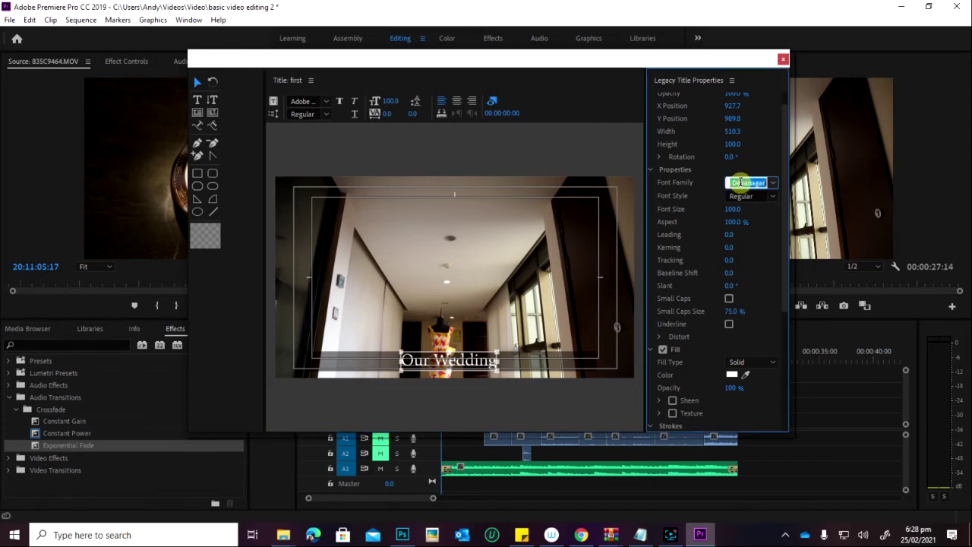
pyautogui.write('H')
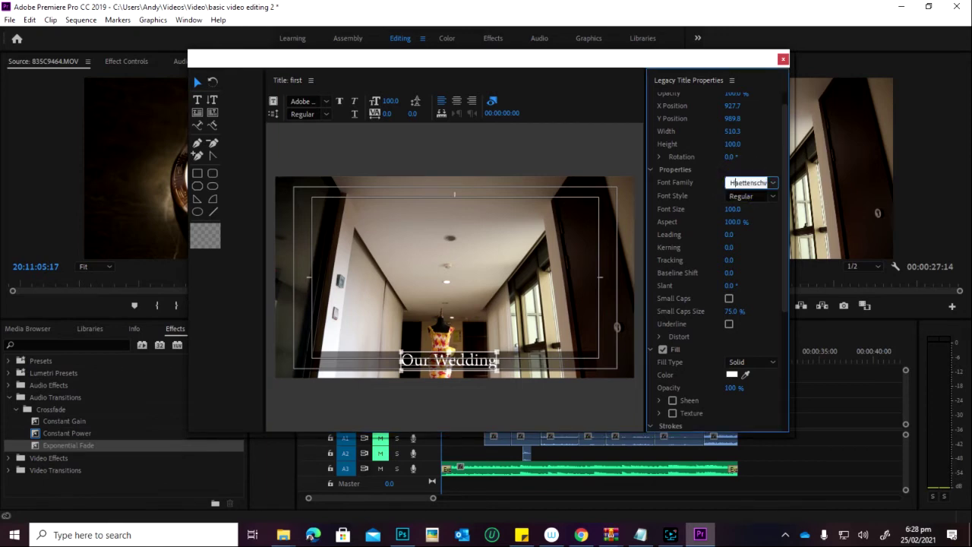
pyautogui.write('onest Da...')
pyautogui.press('Return')
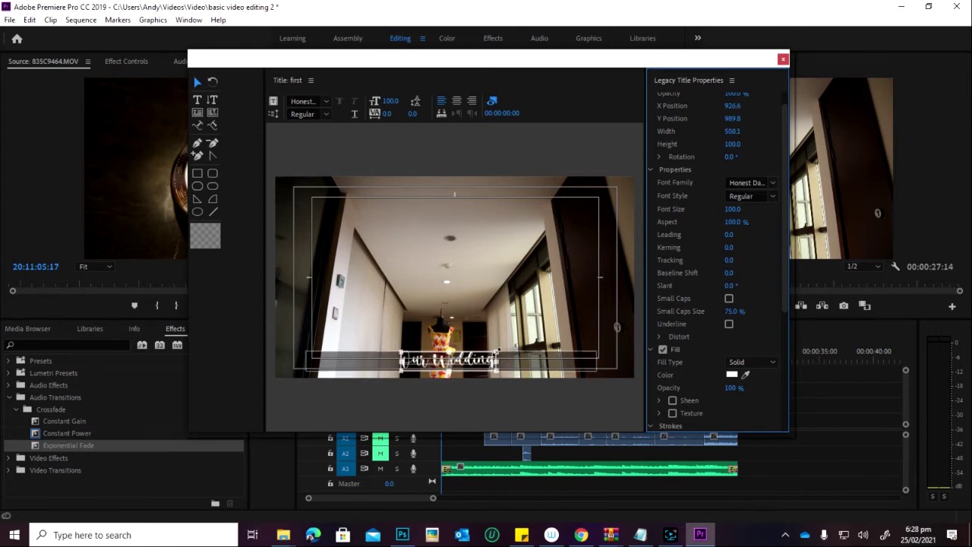
# - Move the "Our Wedding" text to about X 917, Y 1000 and enable its shadow
pyautogui.click(496, 352)
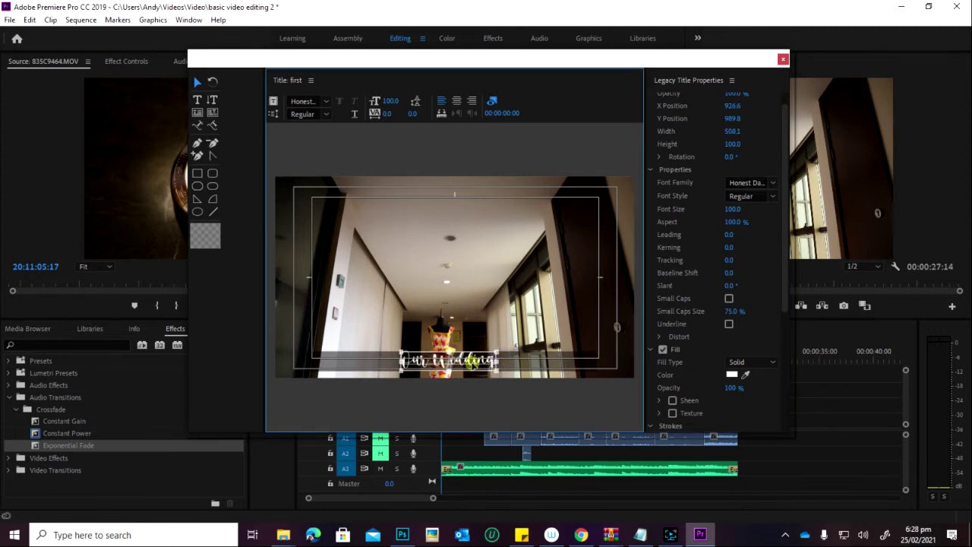
pyautogui.moveTo(472, 364); pyautogui.dragTo(471, 369)
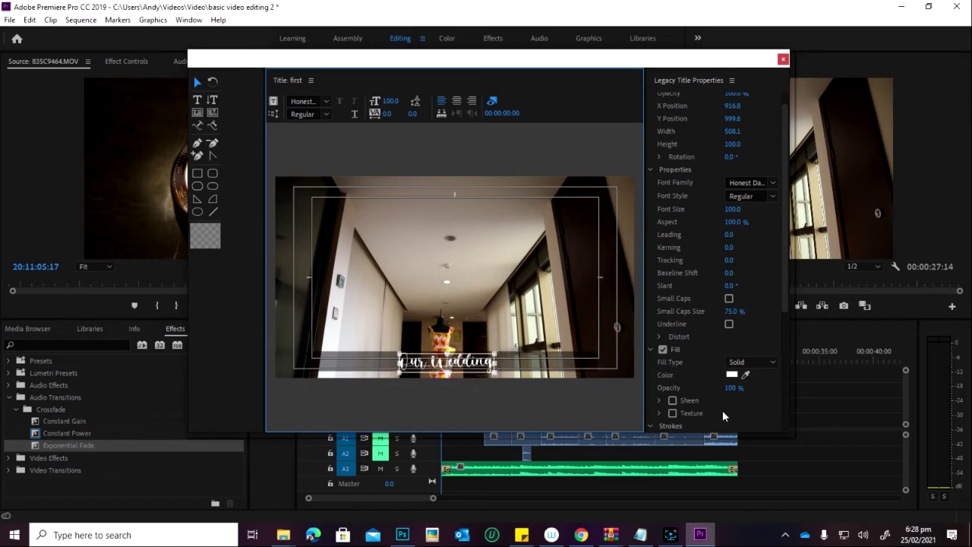
pyautogui.scroll(-5, 766, 378)
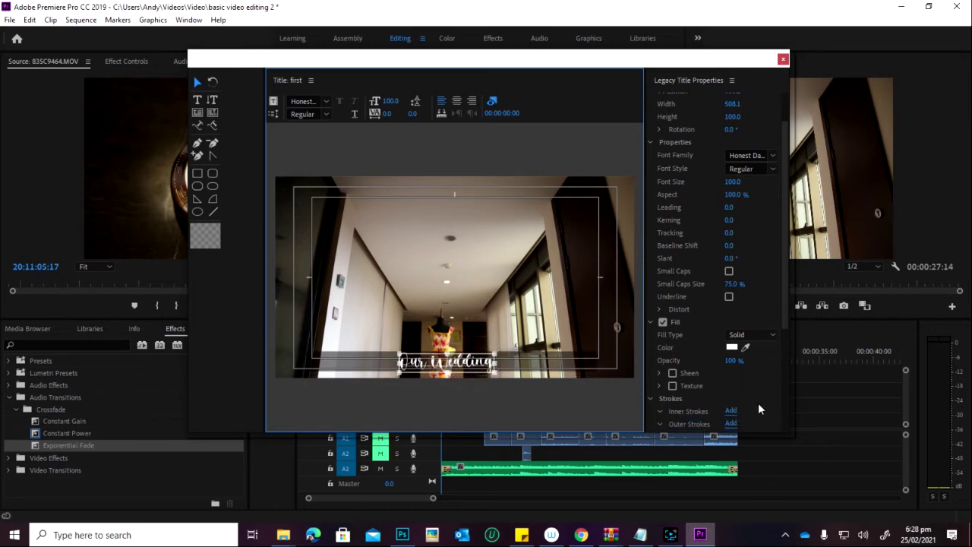
pyautogui.scroll(-2, 761, 401)
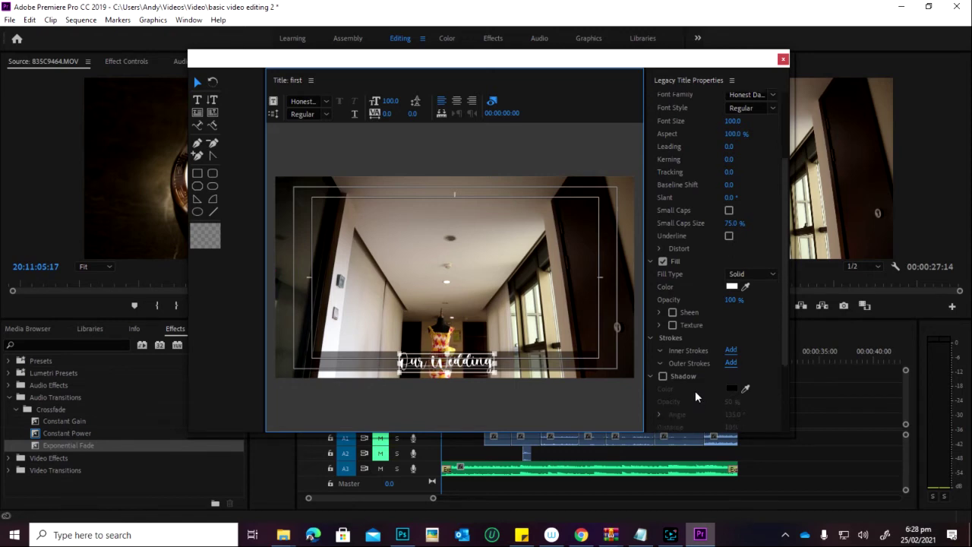
pyautogui.click(665, 376)
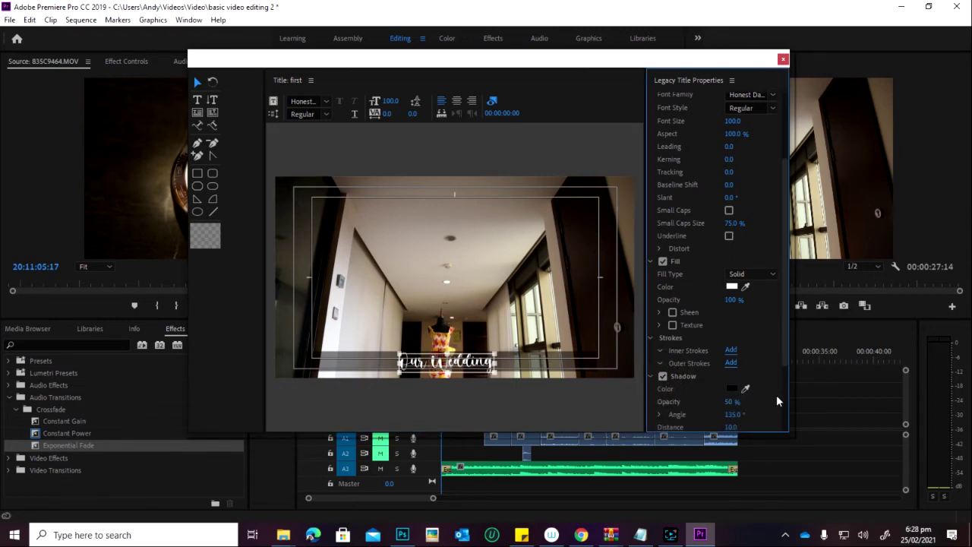
pyautogui.scroll(-1, 776, 395)
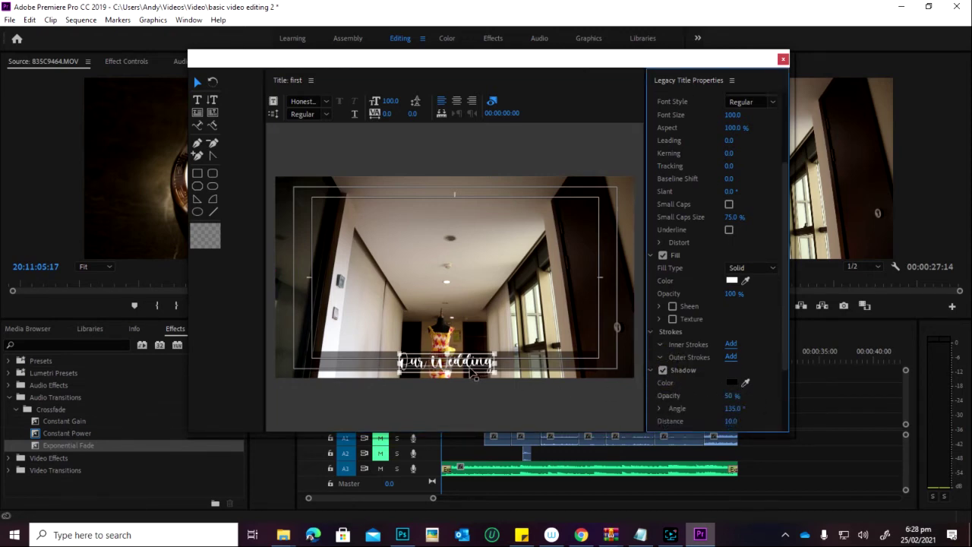
# - Set the "Our Wedding" text's shadow opacity to 100%, adjust the shadow angle, and deselect the text
pyautogui.click(664, 370)
pyautogui.moveTo(729, 395)
pyautogui.mouseDown()
pyautogui.moveTo(763, 395)
pyautogui.moveTo(734, 396)
pyautogui.mouseUp()
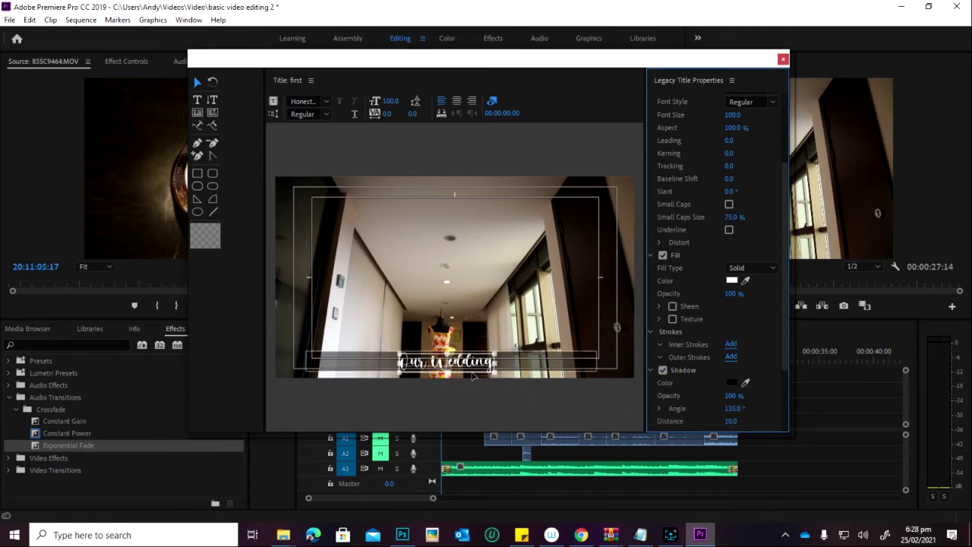
pyautogui.scroll(-1, 752, 410)
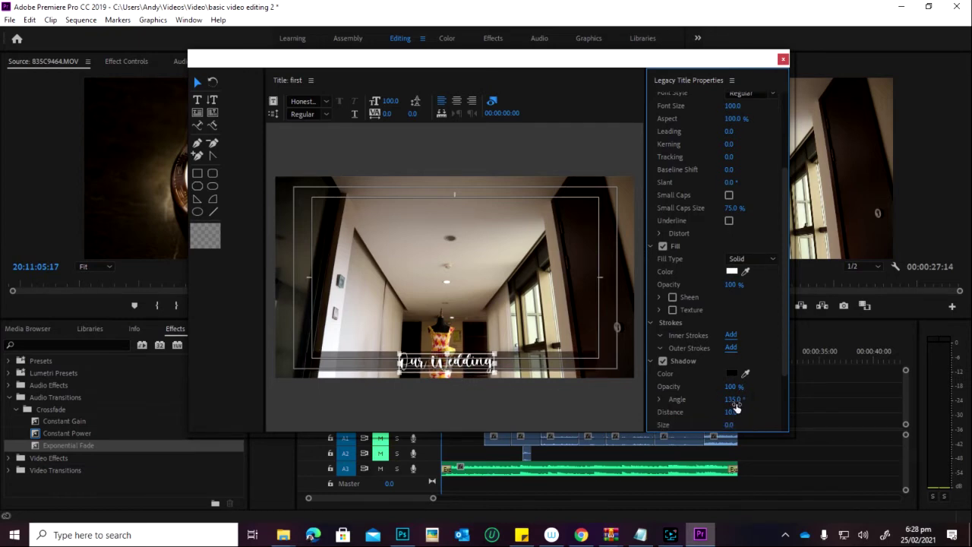
pyautogui.moveTo(733, 400); pyautogui.dragTo(683, 400)
pyautogui.click(454, 400)
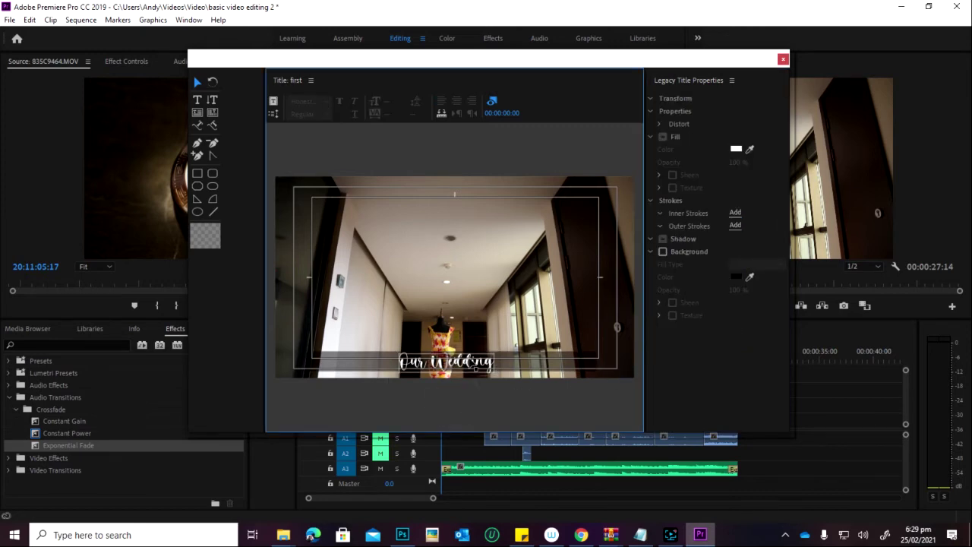
pyautogui.click(471, 363)
pyautogui.click(513, 326)
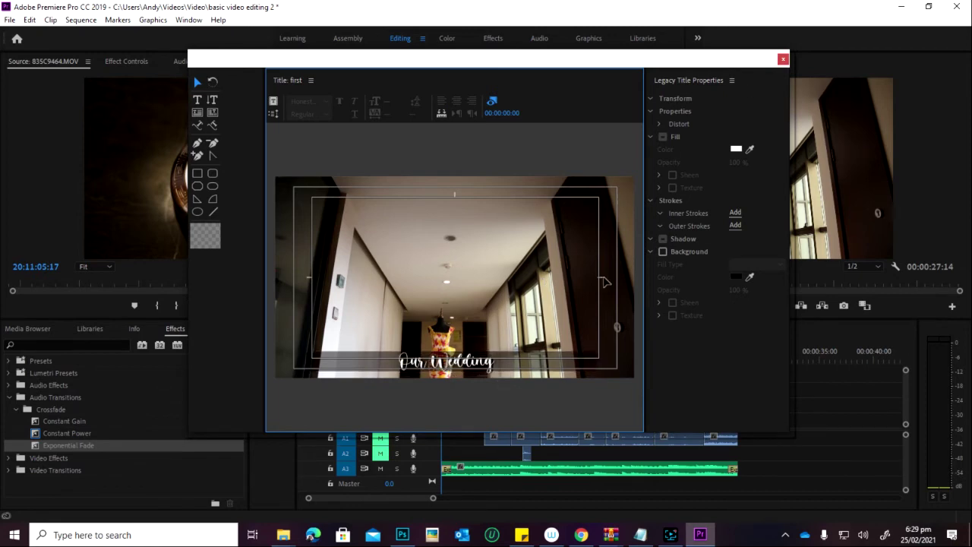
# - Close the title editor and place the "first" title from the audio bin on track V3 at the sequence start
pyautogui.click(783, 59)
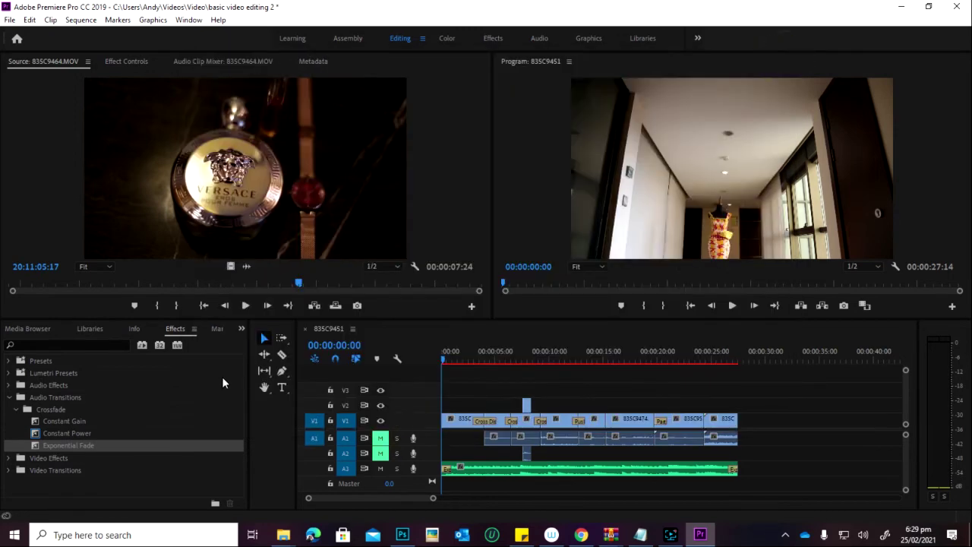
pyautogui.click(28, 330)
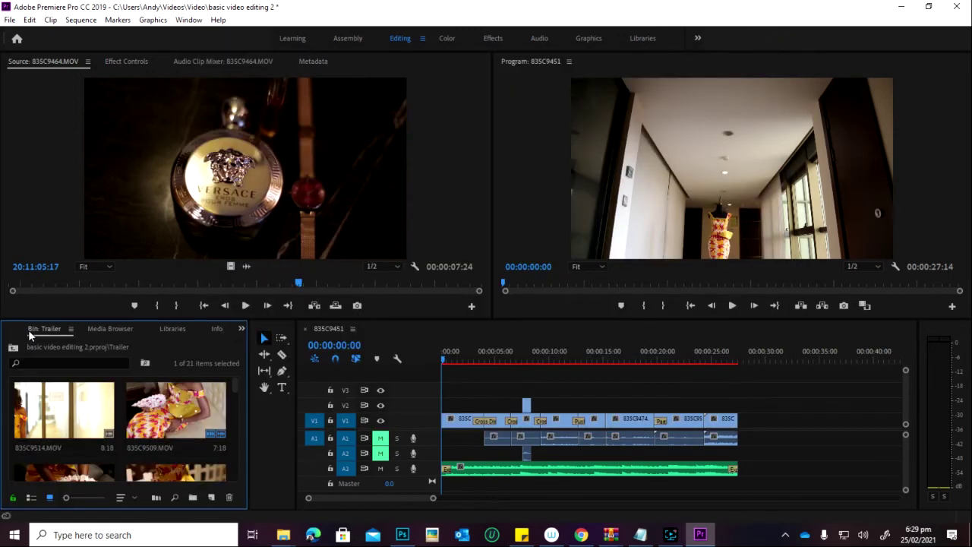
pyautogui.click(29, 332)
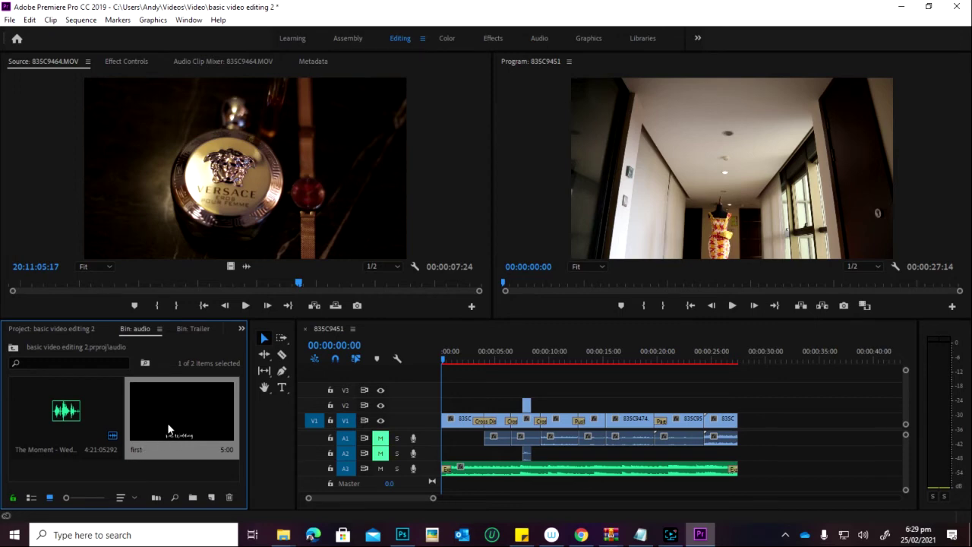
pyautogui.moveTo(168, 429); pyautogui.dragTo(450, 411)
pyautogui.moveTo(440, 411); pyautogui.dragTo(466, 407)
pyautogui.click(453, 352)
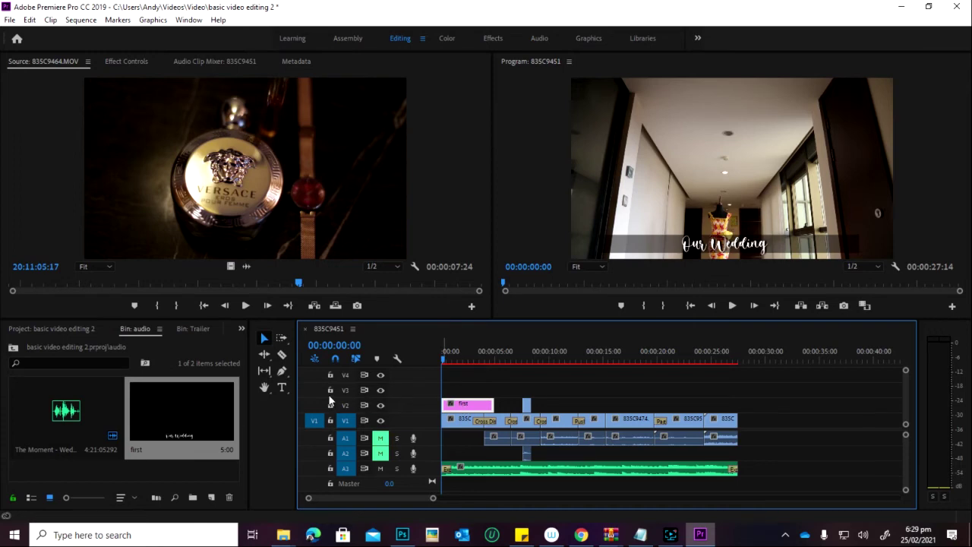
pyautogui.moveTo(463, 408); pyautogui.dragTo(464, 389)
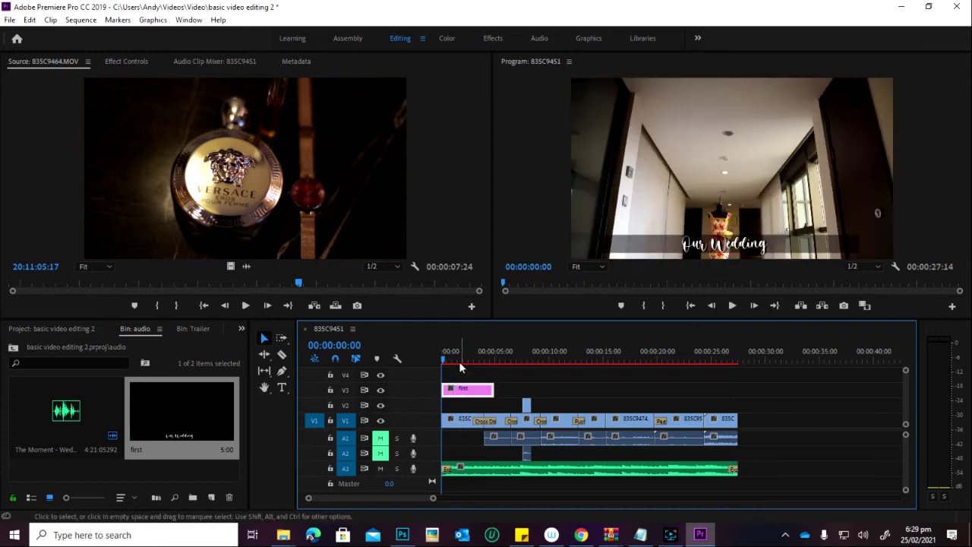
# - Play the opening with the "first" title and shift the title clip slightly later on track V3
pyautogui.press('space')
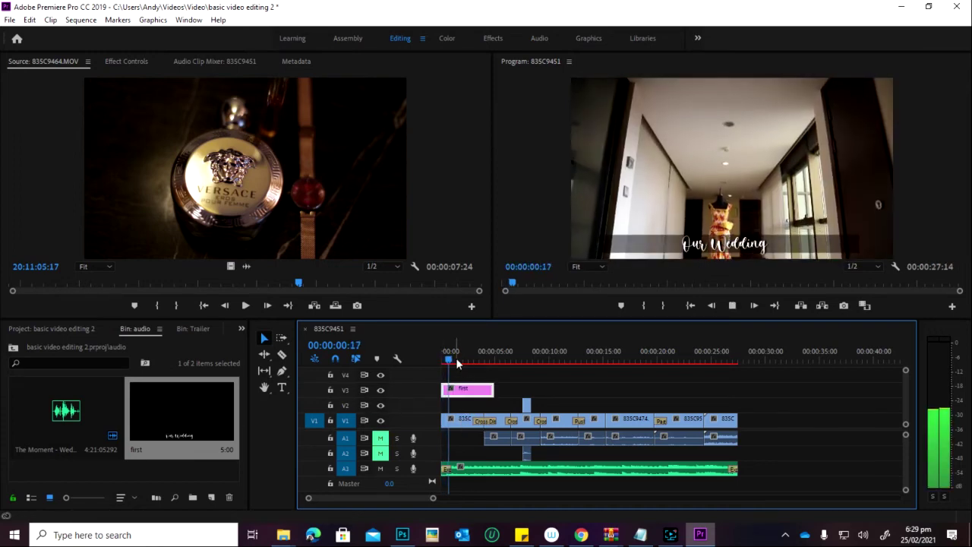
pyautogui.press('space')
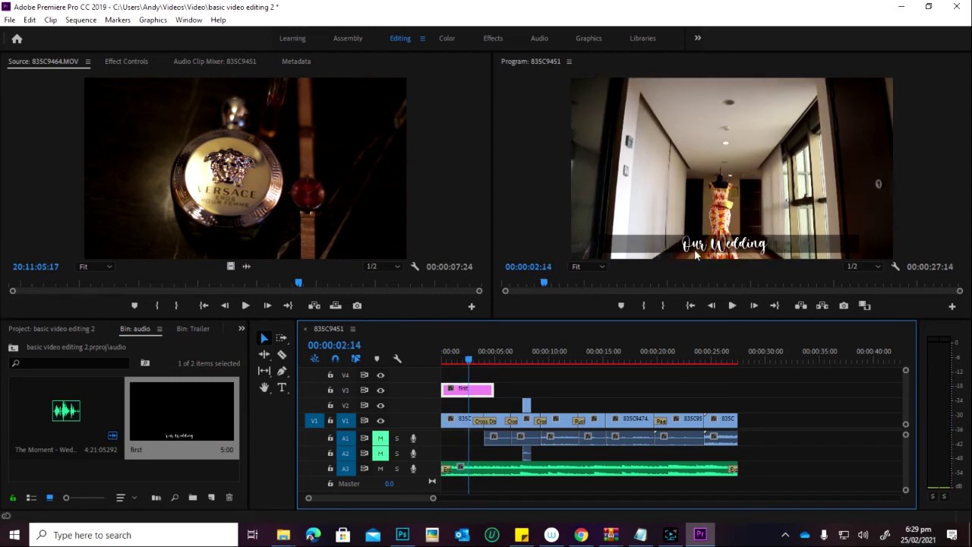
pyautogui.click(445, 352)
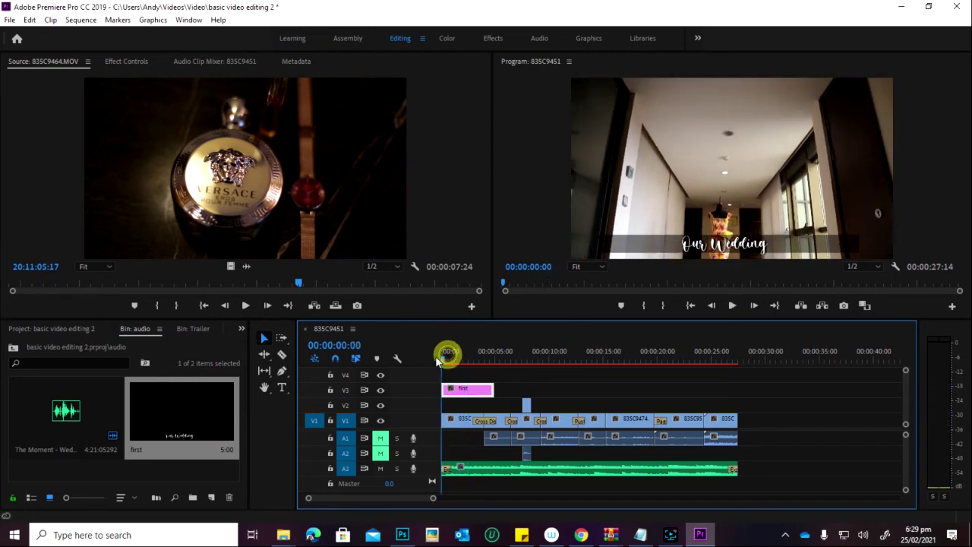
pyautogui.moveTo(457, 390); pyautogui.dragTo(465, 392)
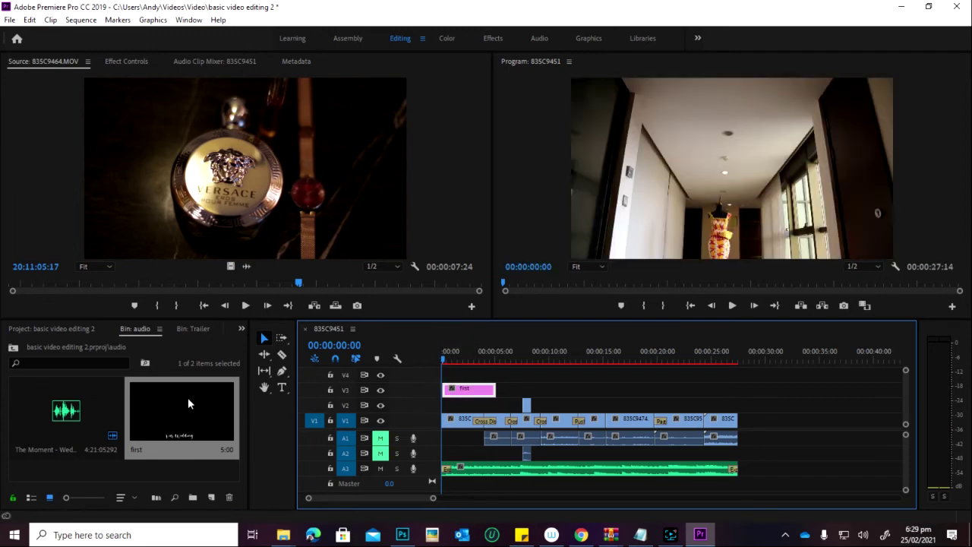
# - Bring up the Dissolve group of video transitions among the effects
pyautogui.click(182, 335)
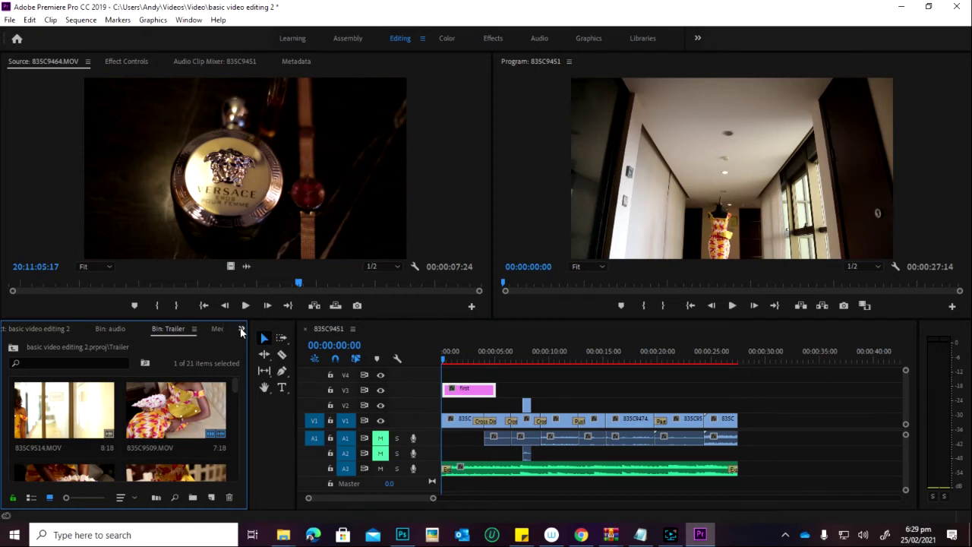
pyautogui.scroll(-2, 180, 332)
pyautogui.scroll(-1, 174, 336)
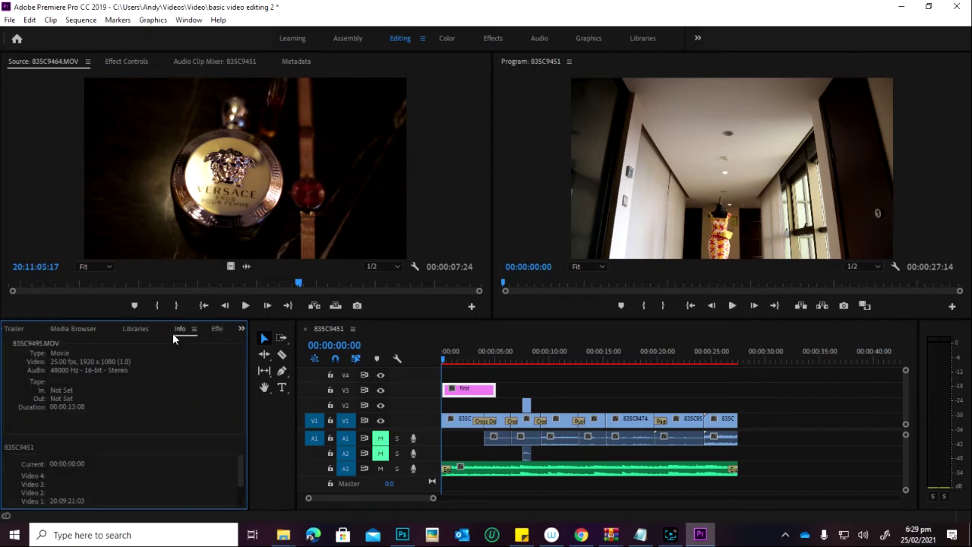
pyautogui.scroll(-1, 173, 338)
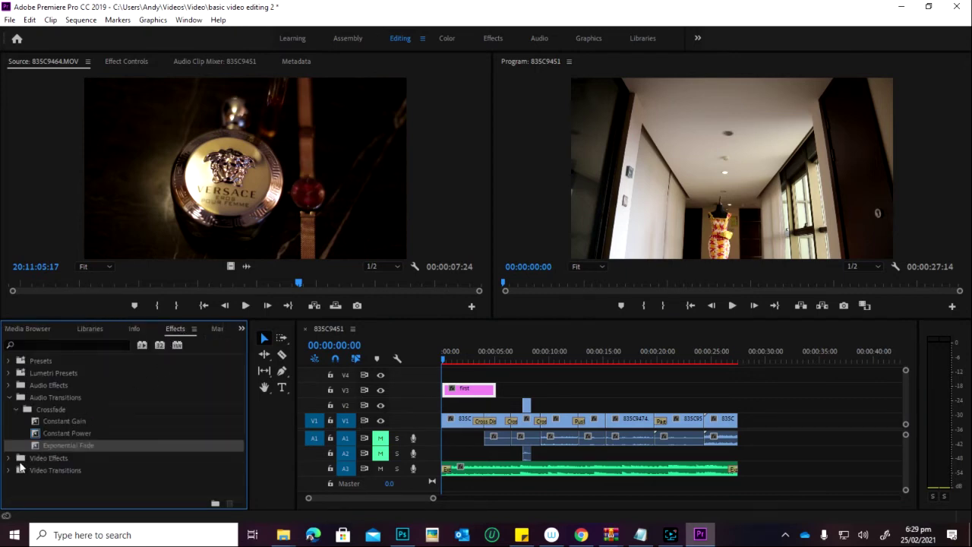
pyautogui.click(8, 470)
pyautogui.scroll(-1, 57, 472)
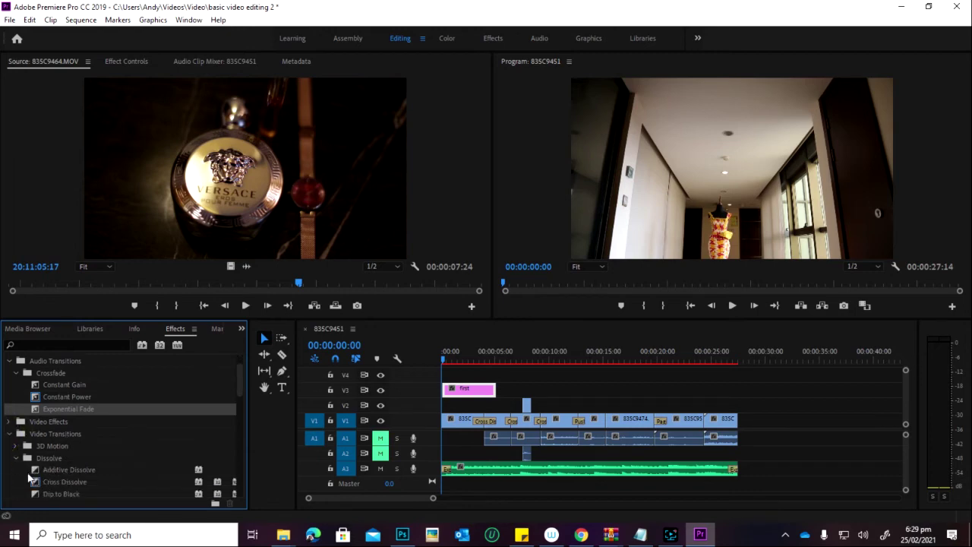
pyautogui.scroll(-1, 31, 476)
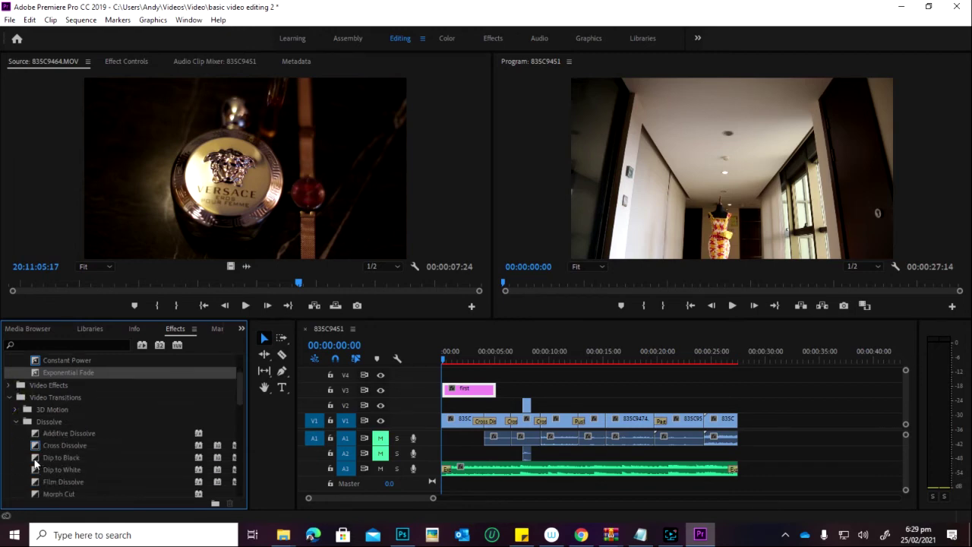
# - Try to apply Dip to Black to the start of the "first" title clip and play it back
pyautogui.moveTo(34, 460); pyautogui.dragTo(450, 390)
pyautogui.press('space')
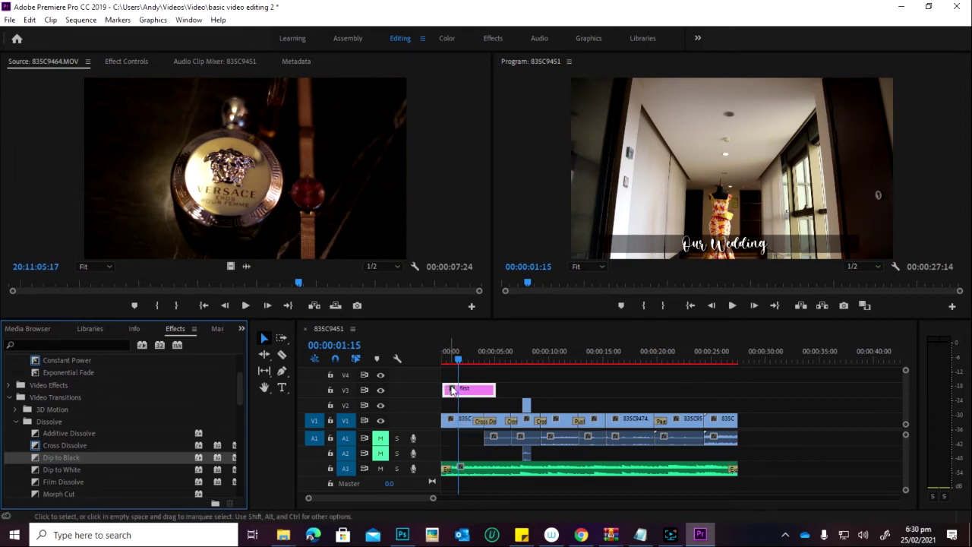
pyautogui.click(451, 358)
pyautogui.moveTo(451, 363); pyautogui.dragTo(443, 367)
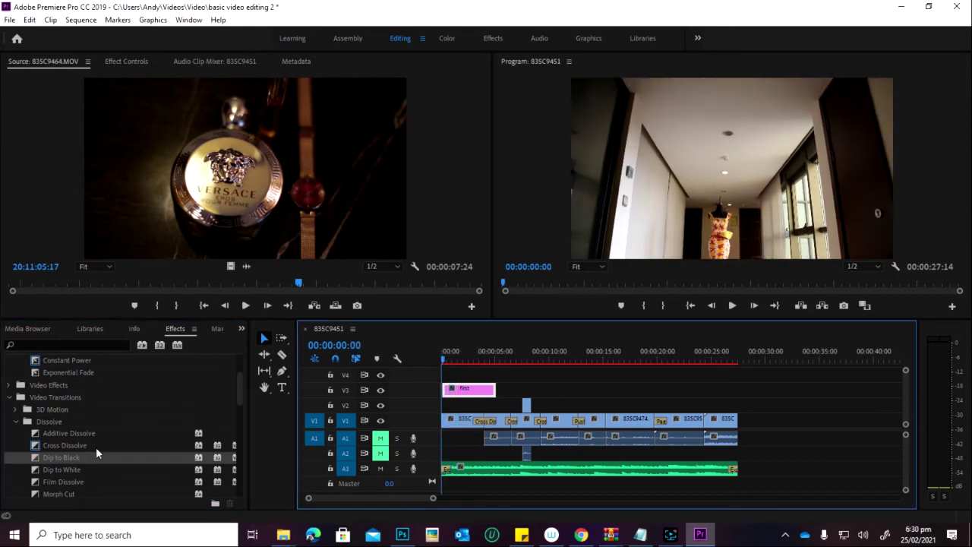
# - Apply Cross Dissolve to the start and end of the "first" title clip and play the sequence from the beginning
pyautogui.moveTo(71, 448); pyautogui.dragTo(450, 390)
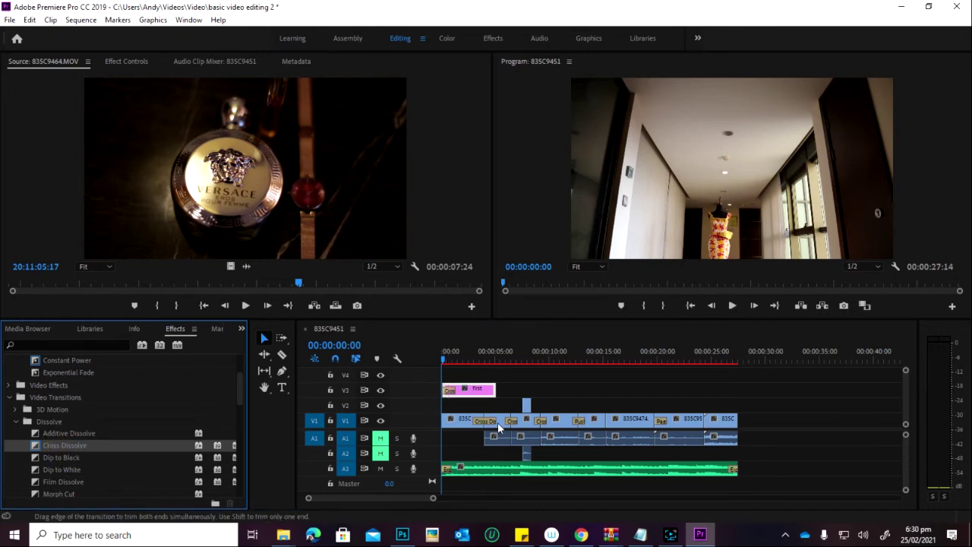
pyautogui.press('space')
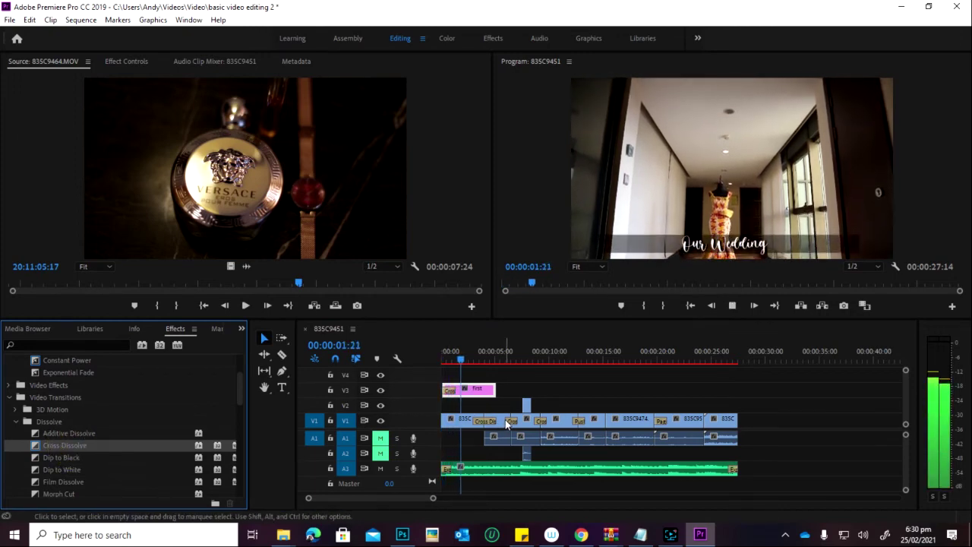
pyautogui.moveTo(63, 444); pyautogui.dragTo(495, 396)
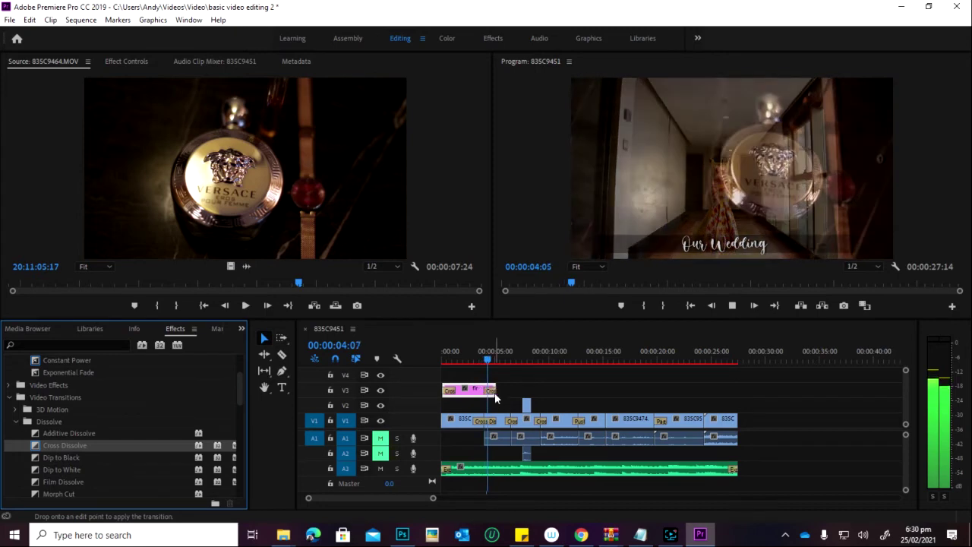
pyautogui.click(449, 351)
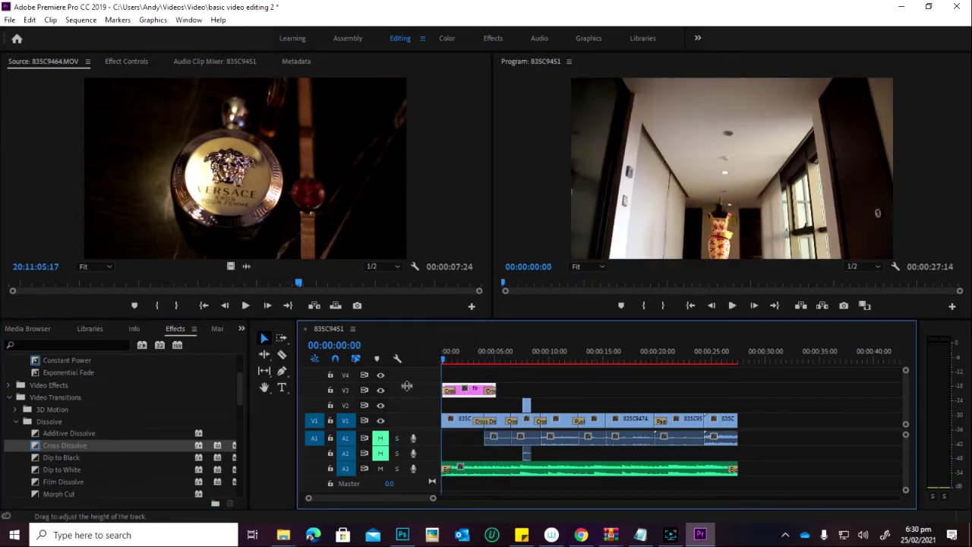
pyautogui.press('space')
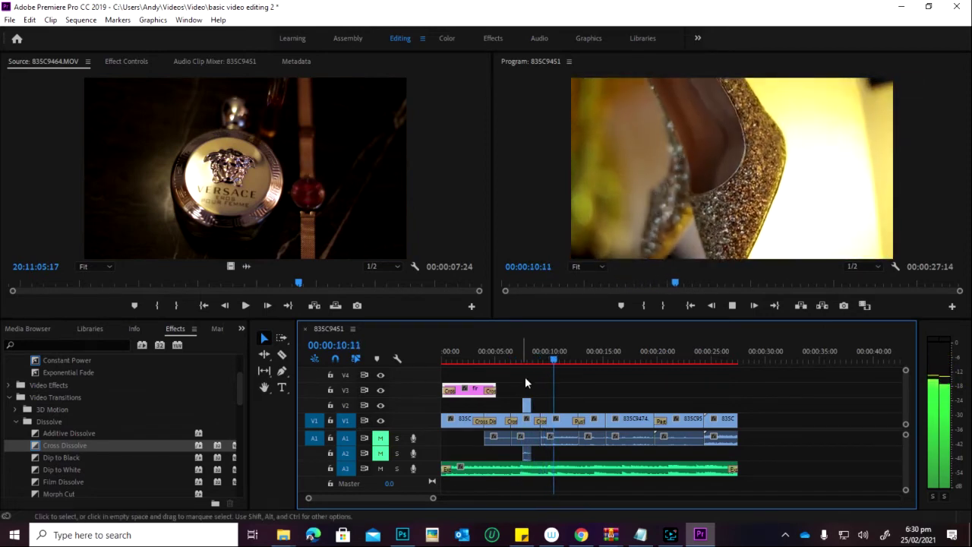
# - Move the playhead to 00:00:15:19 and create a new 1920 × 1080 Legacy Title named with the person's first name
pyautogui.moveTo(599, 354); pyautogui.dragTo(611, 357)
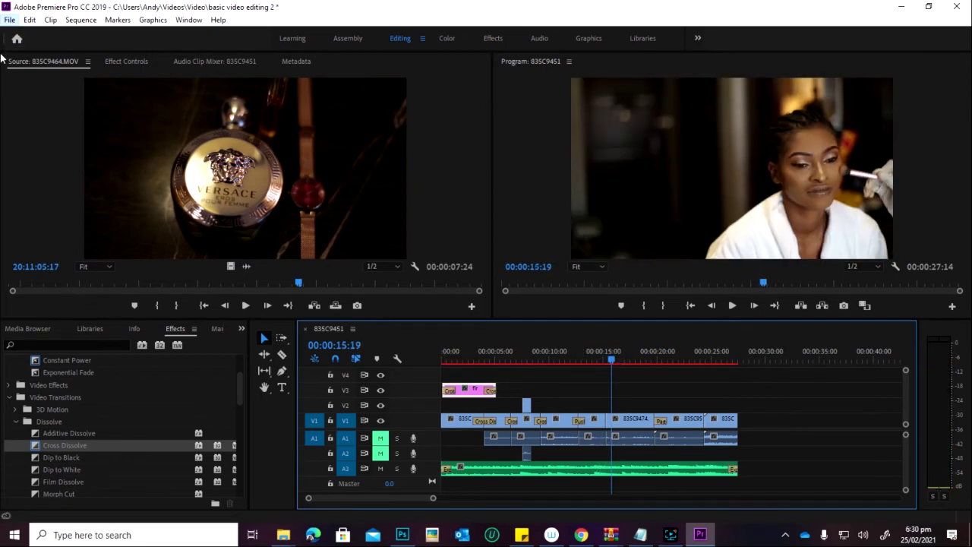
pyautogui.click(9, 21)
pyautogui.click(12, 21)
pyautogui.click(12, 21)
pyautogui.moveTo(20, 34)
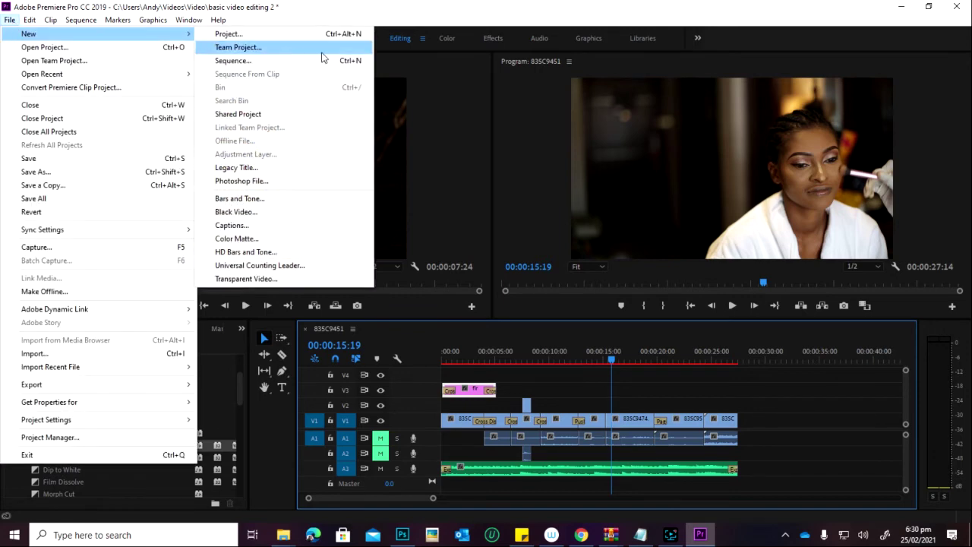
pyautogui.click(235, 167)
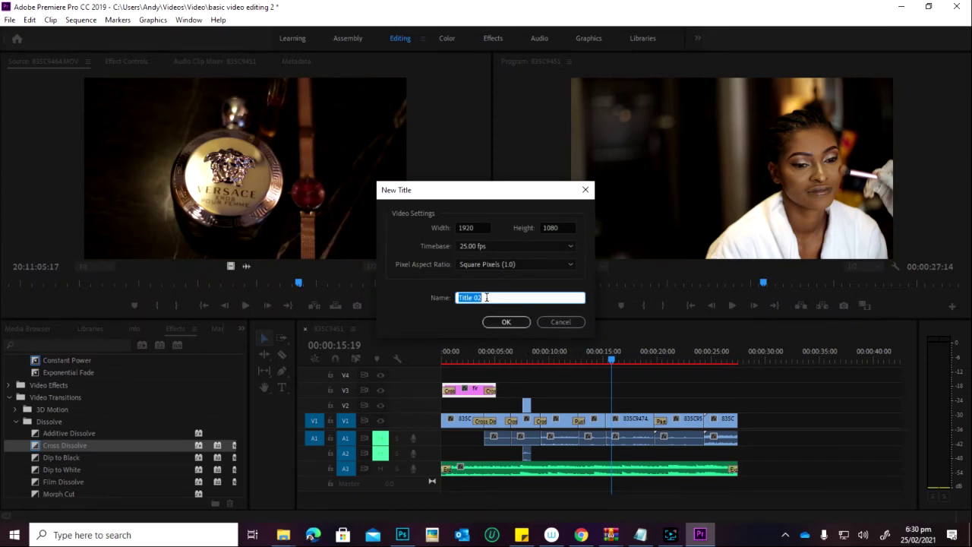
pyautogui.write('lawrence')
pyautogui.click(492, 323)
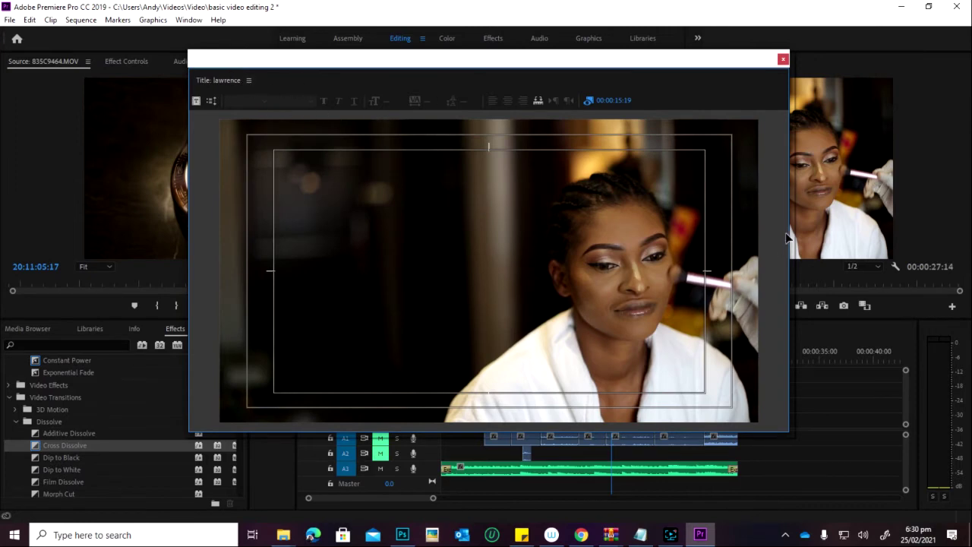
# - Show the title tools and add a text line with the couple's first names joined by "&" in the dark area beside the woman
pyautogui.click(249, 81)
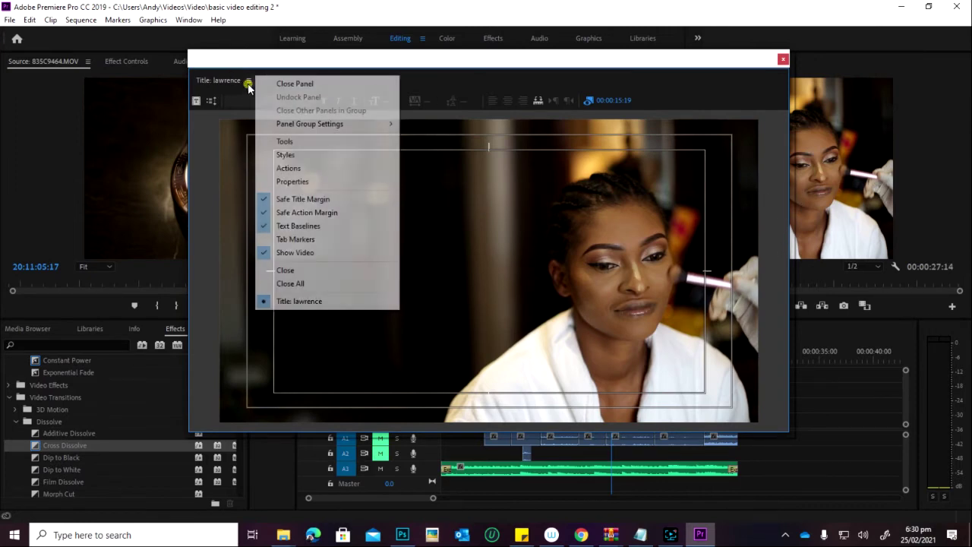
pyautogui.click(282, 143)
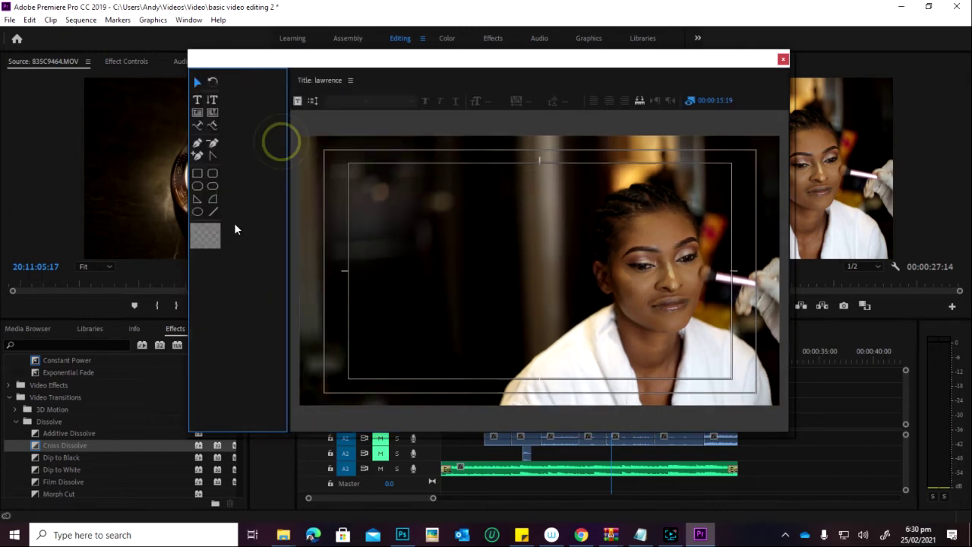
pyautogui.click(200, 101)
pyautogui.click(369, 258)
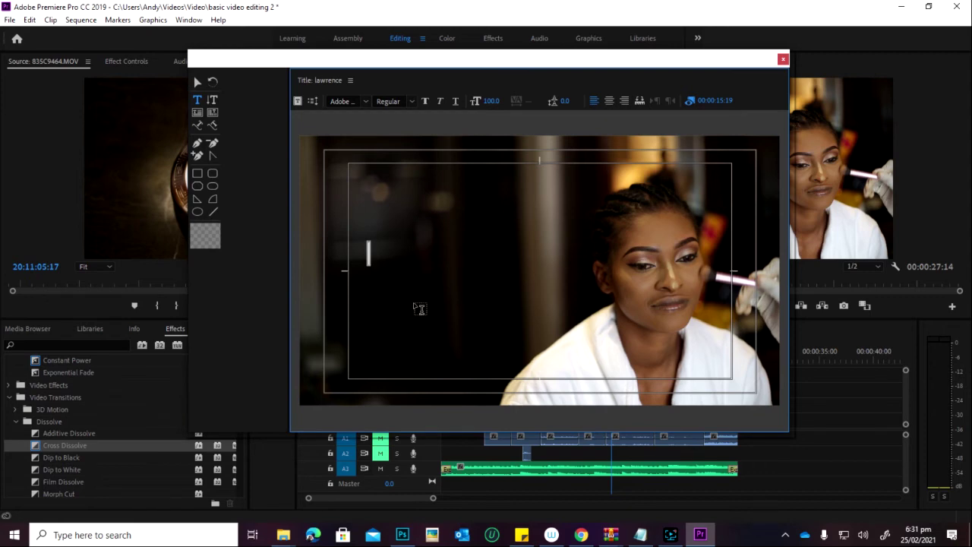
pyautogui.write('Lawren')
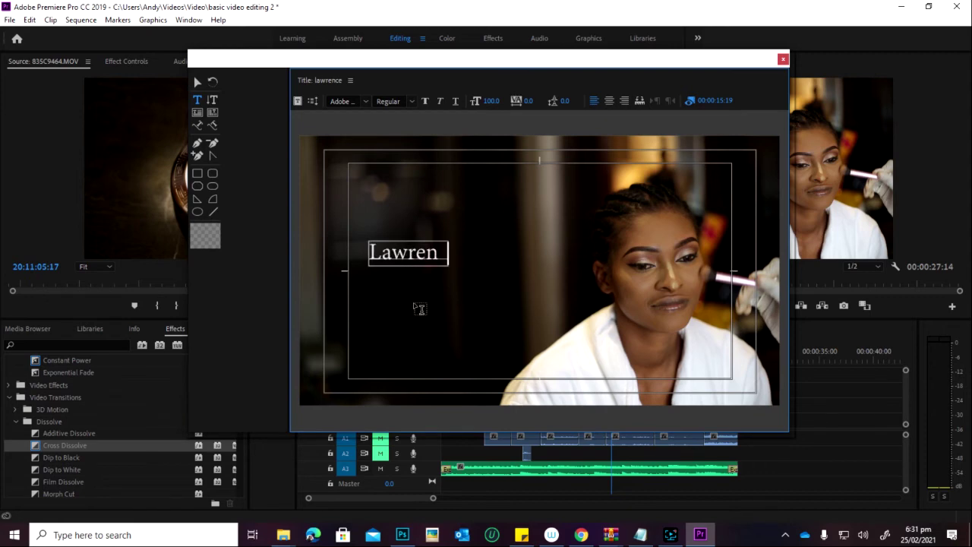
pyautogui.write('ce &')
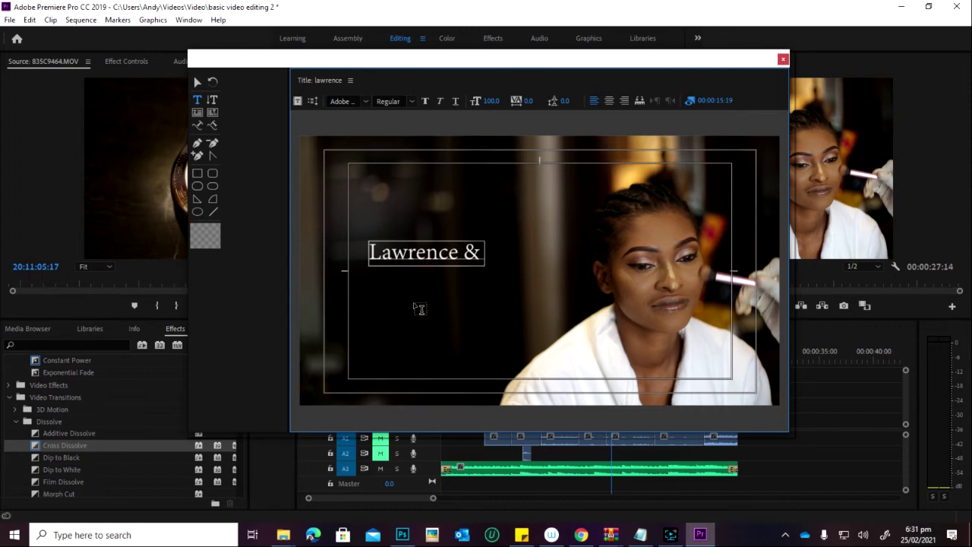
pyautogui.write(' Laure')
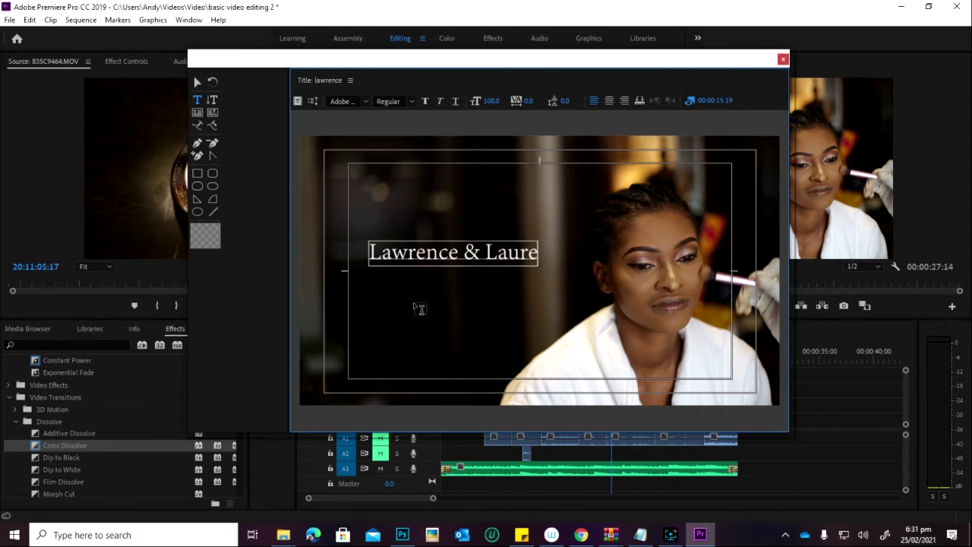
pyautogui.write('tta')
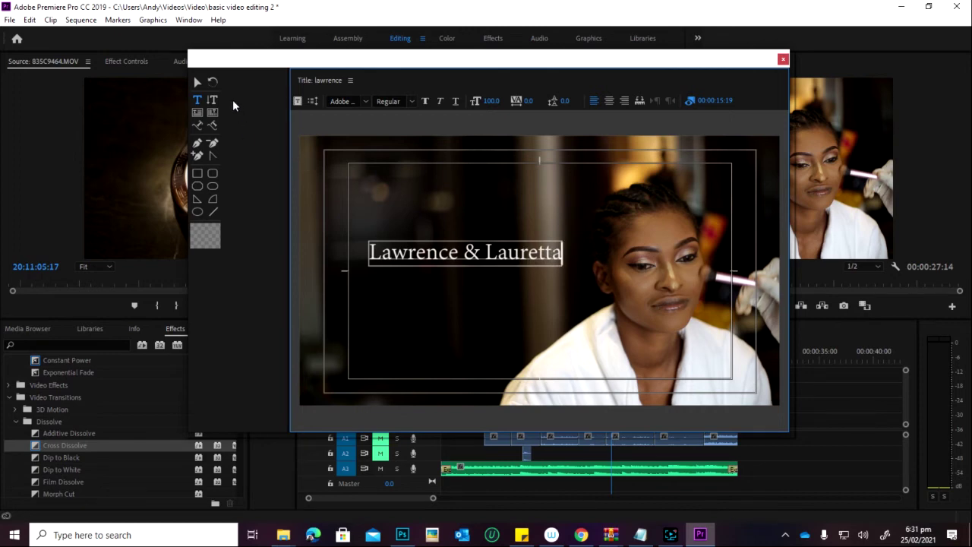
# - Set the names text to size 66 and move it slightly lower in the dark area beside the woman
pyautogui.click(199, 80)
pyautogui.moveTo(474, 265)
pyautogui.mouseDown()
pyautogui.moveTo(471, 290)
pyautogui.moveTo(489, 216)
pyautogui.moveTo(480, 312)
pyautogui.moveTo(484, 274)
pyautogui.mouseUp()
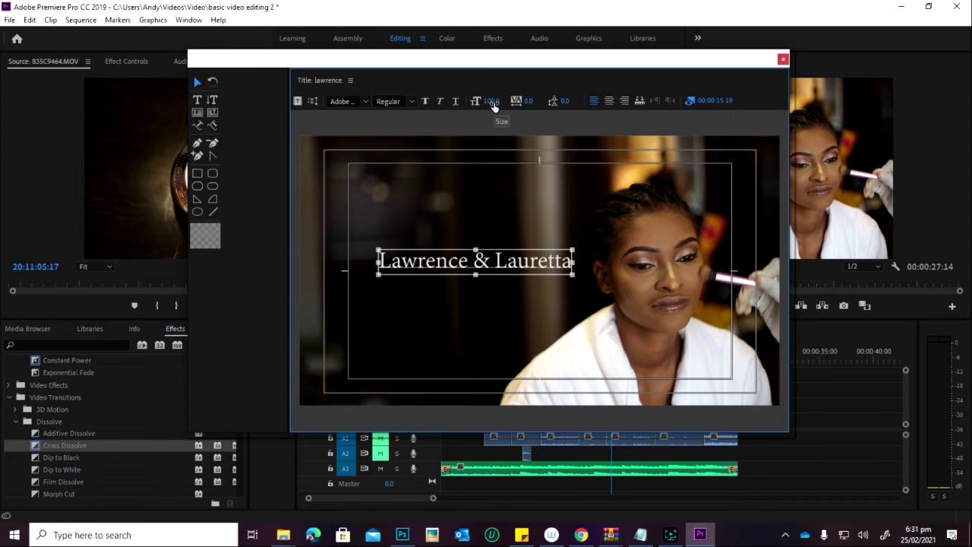
pyautogui.moveTo(493, 102); pyautogui.dragTo(467, 102)
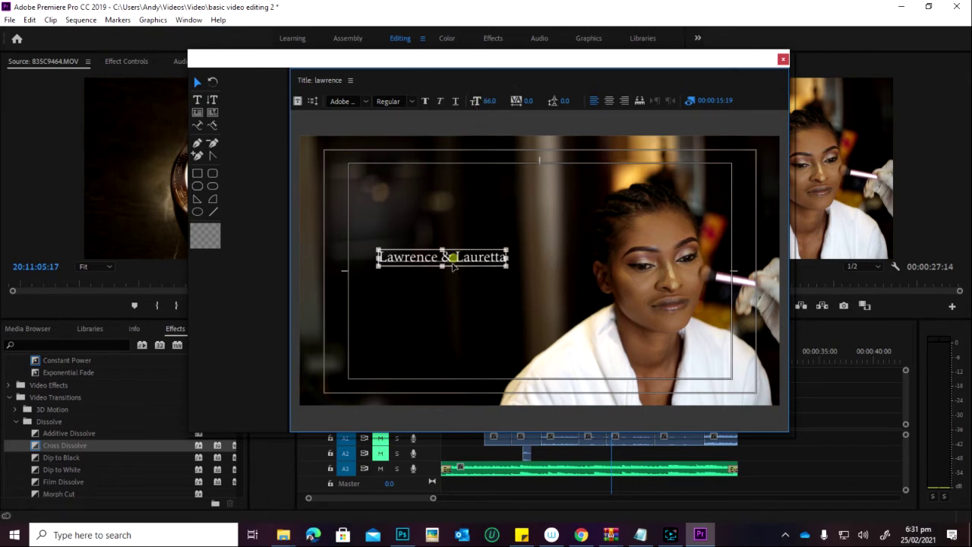
pyautogui.moveTo(454, 265)
pyautogui.mouseDown()
pyautogui.moveTo(445, 319)
pyautogui.moveTo(454, 284)
pyautogui.mouseUp()
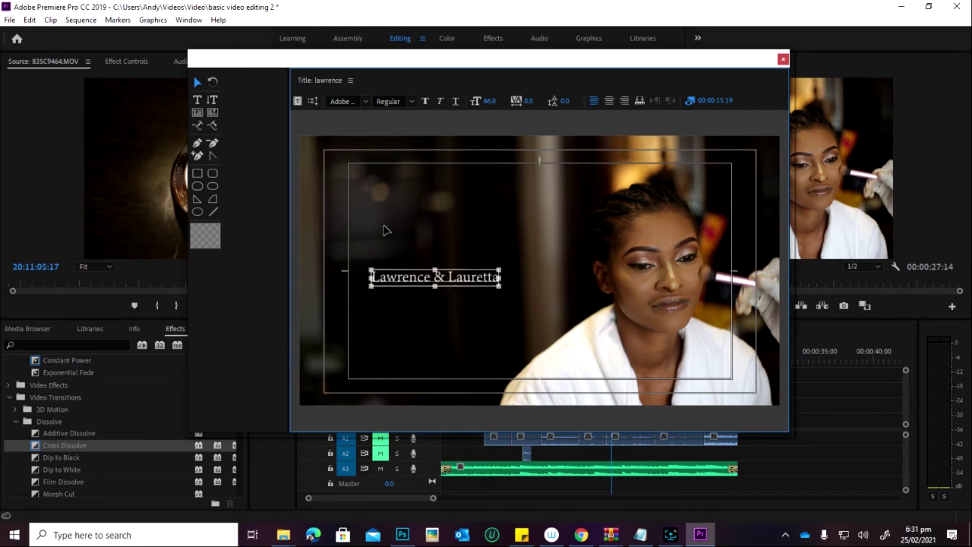
# - Change the names text to the Honest script font, move it slightly lower and close the title editor
pyautogui.click(343, 101)
pyautogui.write('H')
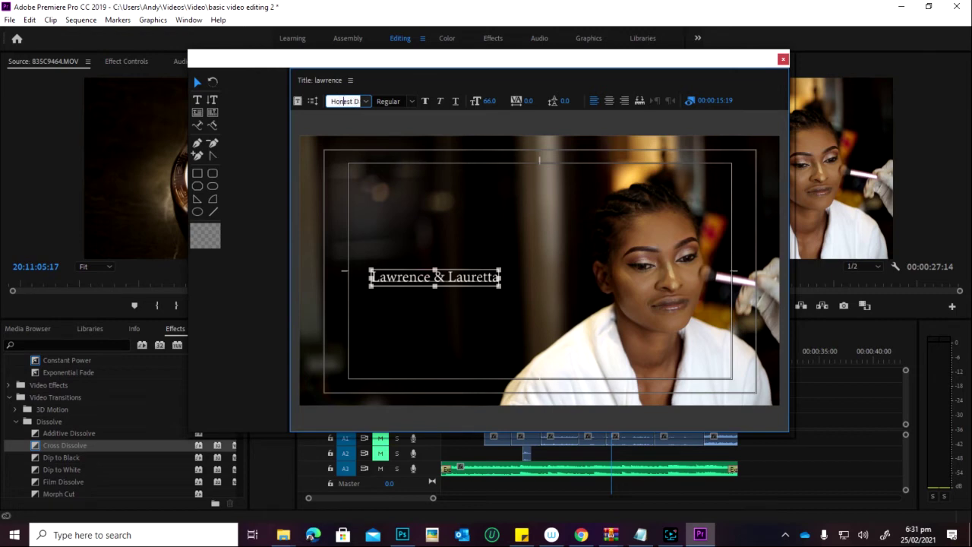
pyautogui.write('on')
pyautogui.press('Return')
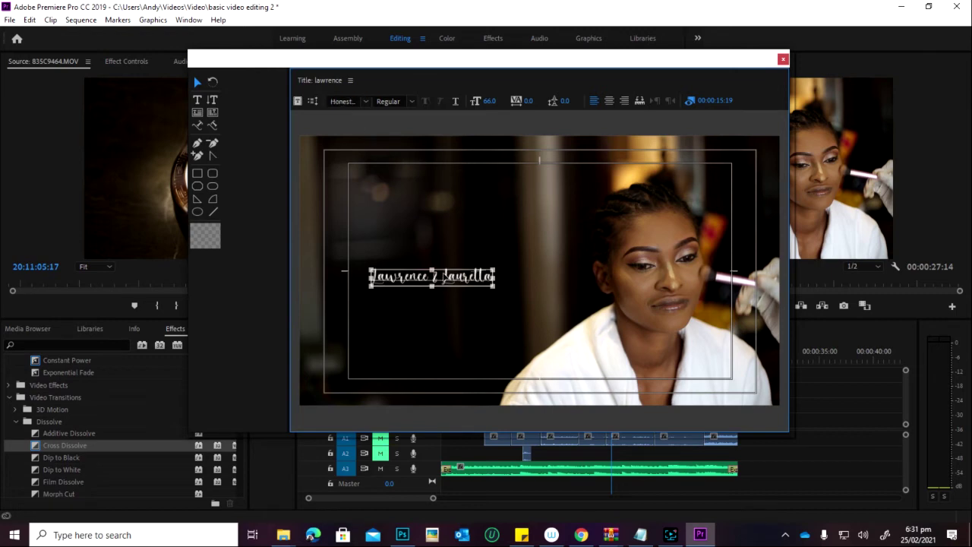
pyautogui.moveTo(445, 277); pyautogui.dragTo(446, 297)
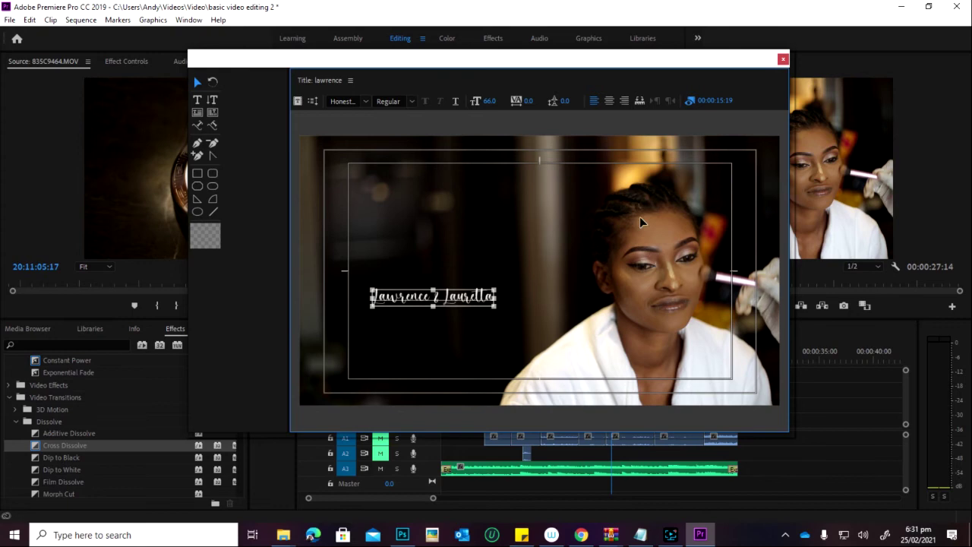
pyautogui.click(783, 60)
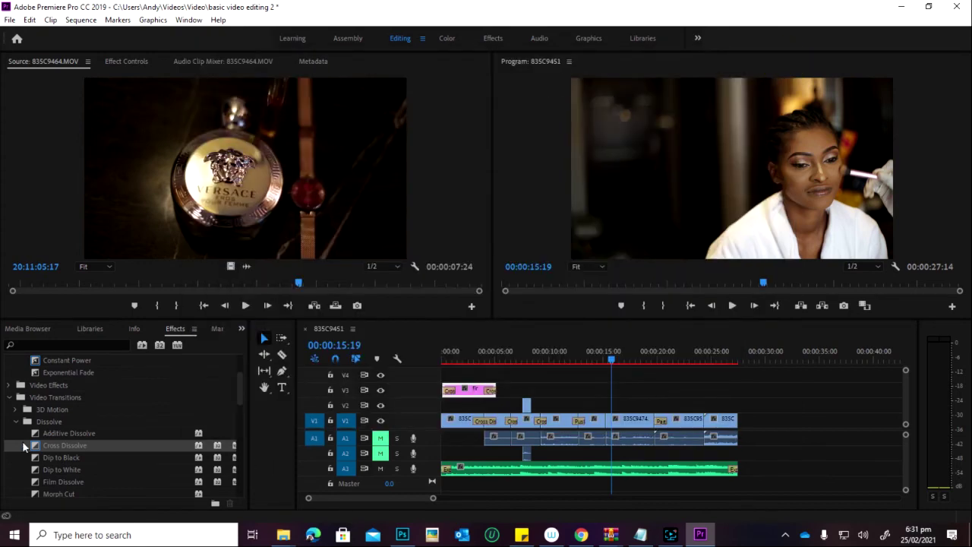
# - Find the new names title in the Trailer bin and place it on V2, starting at 00:00:15:19
pyautogui.click(38, 330)
pyautogui.scroll(3, 38, 328)
pyautogui.click(38, 328)
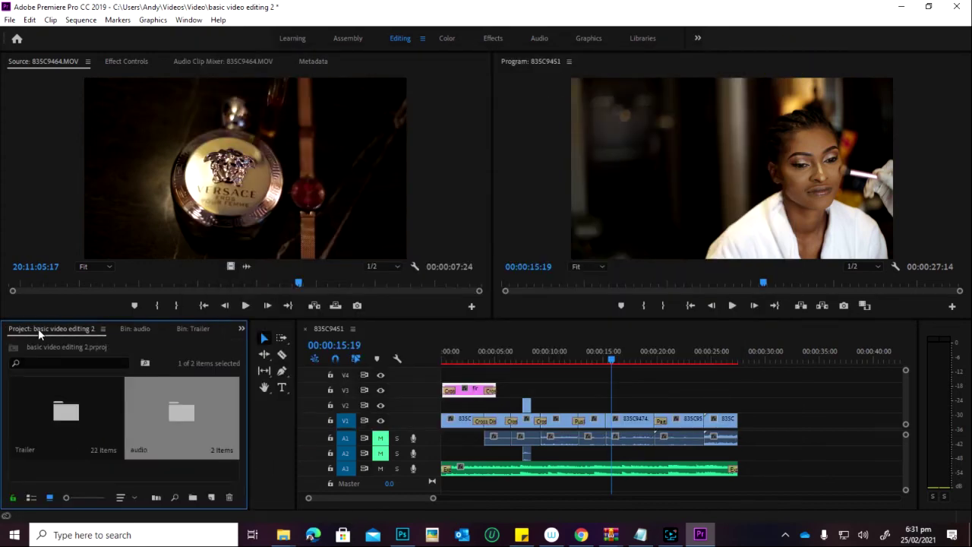
pyautogui.doubleClick(186, 415)
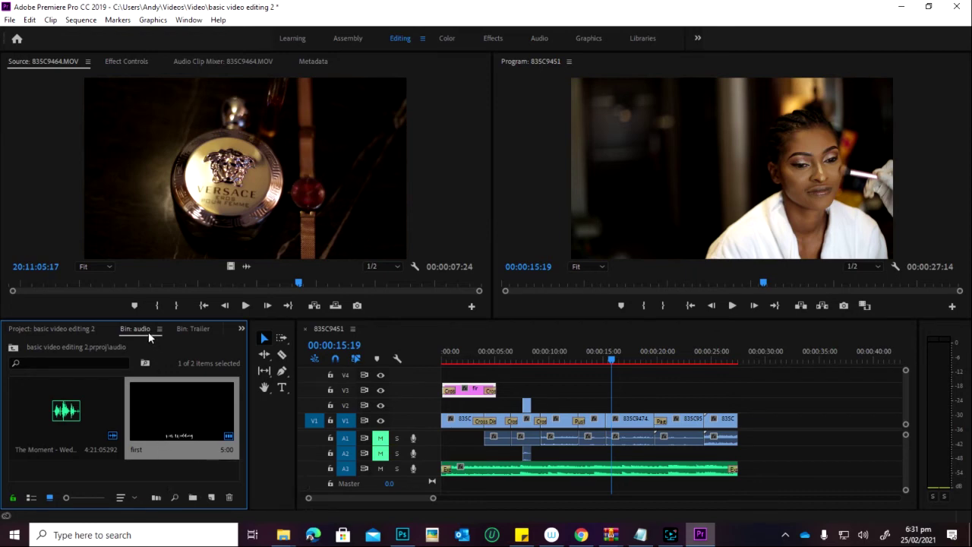
pyautogui.click(190, 330)
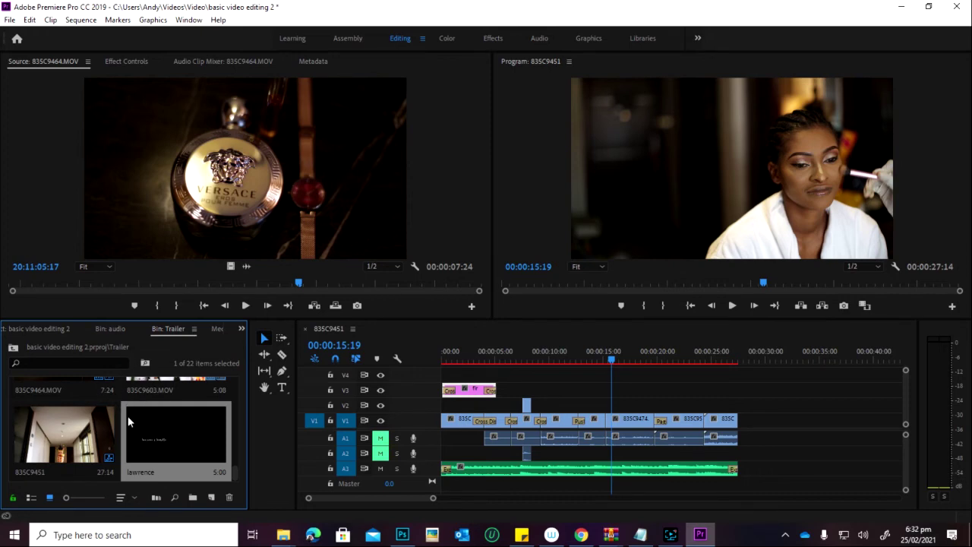
pyautogui.moveTo(173, 434); pyautogui.dragTo(613, 408)
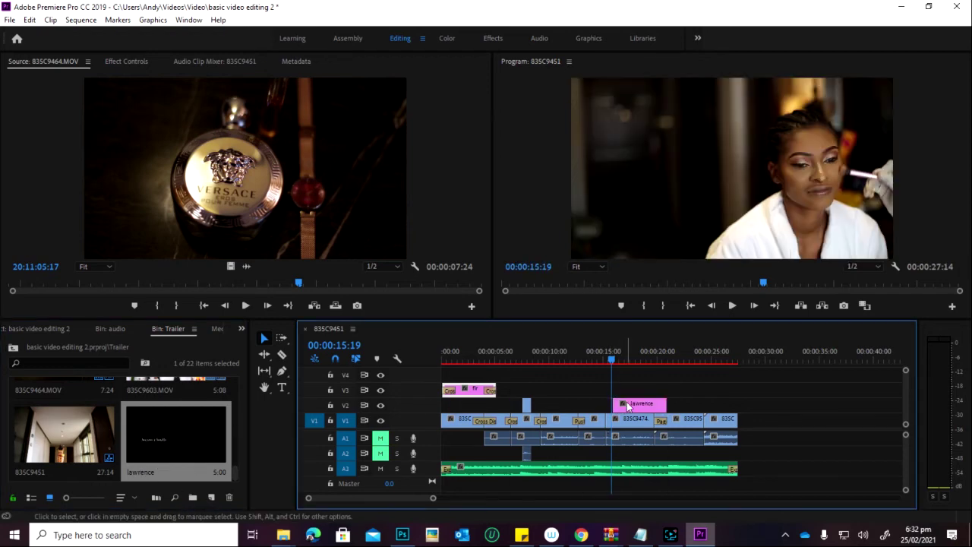
pyautogui.click(623, 404)
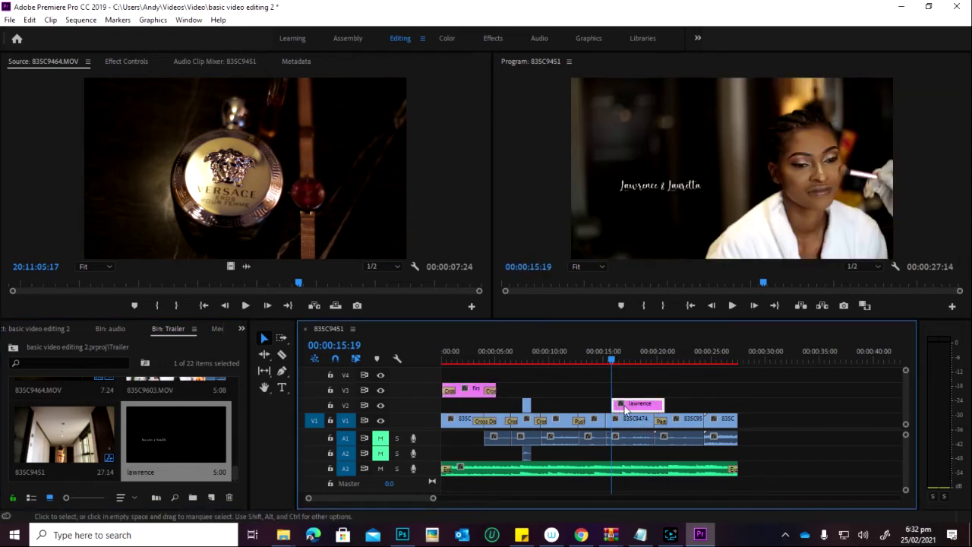
# - Trim the end of the names title on V2 back to the transition after clip 835C9474 and play the sequence from the beginning
pyautogui.click(626, 365)
pyautogui.moveTo(625, 364); pyautogui.dragTo(647, 366)
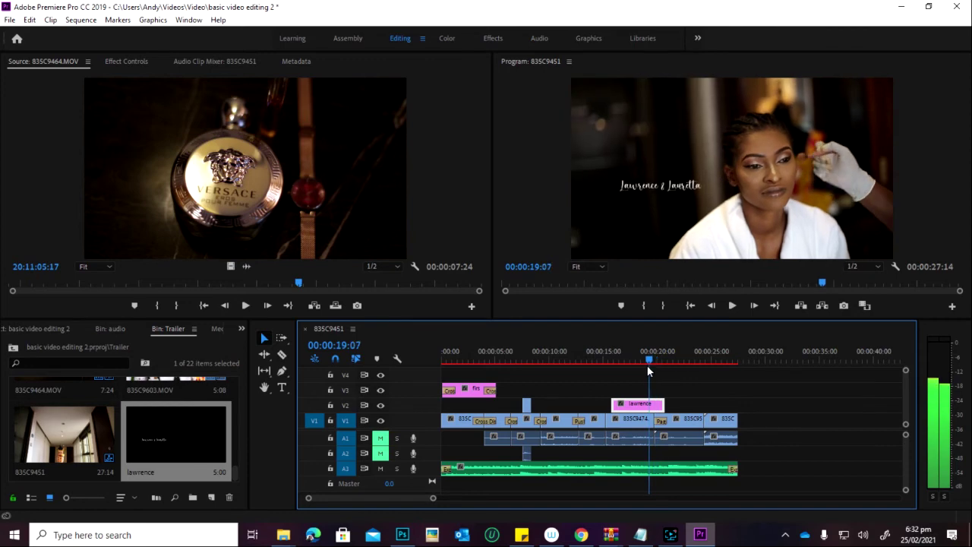
pyautogui.moveTo(661, 401); pyautogui.dragTo(651, 402)
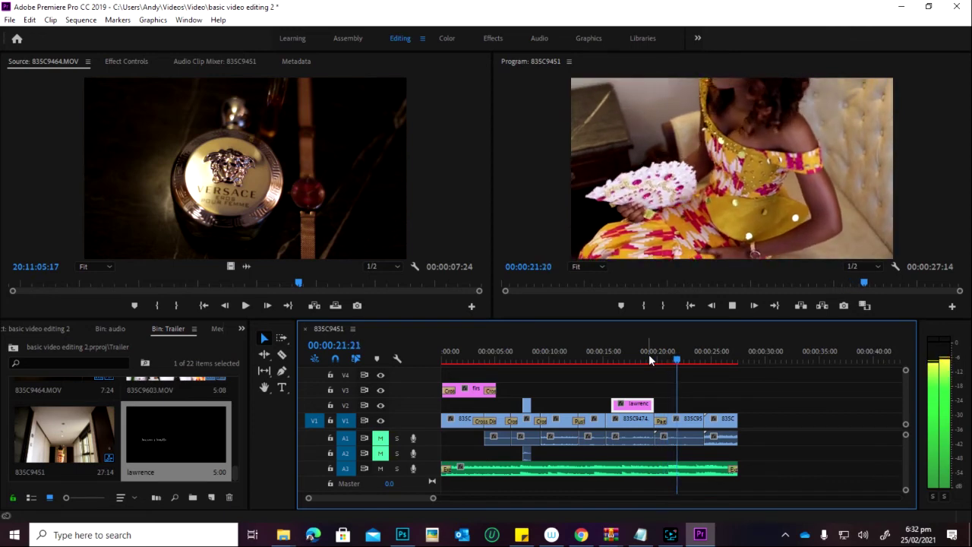
pyautogui.moveTo(585, 351); pyautogui.dragTo(422, 379)
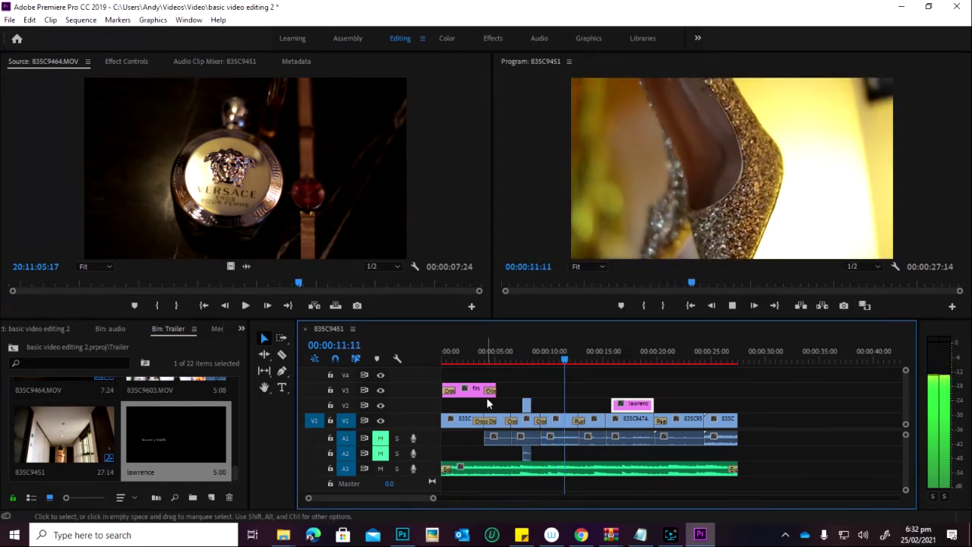
pyautogui.press('space')
# - Move the playhead to 00:00:27:10 and create a 1920 × 1080, 25 fps Legacy Title named "Title 03"
pyautogui.click(735, 361)
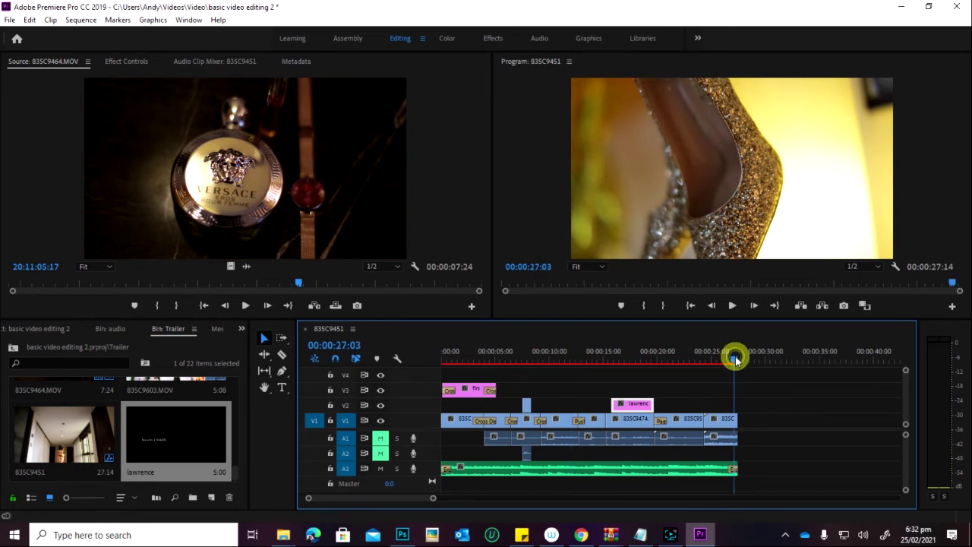
pyautogui.click(737, 361)
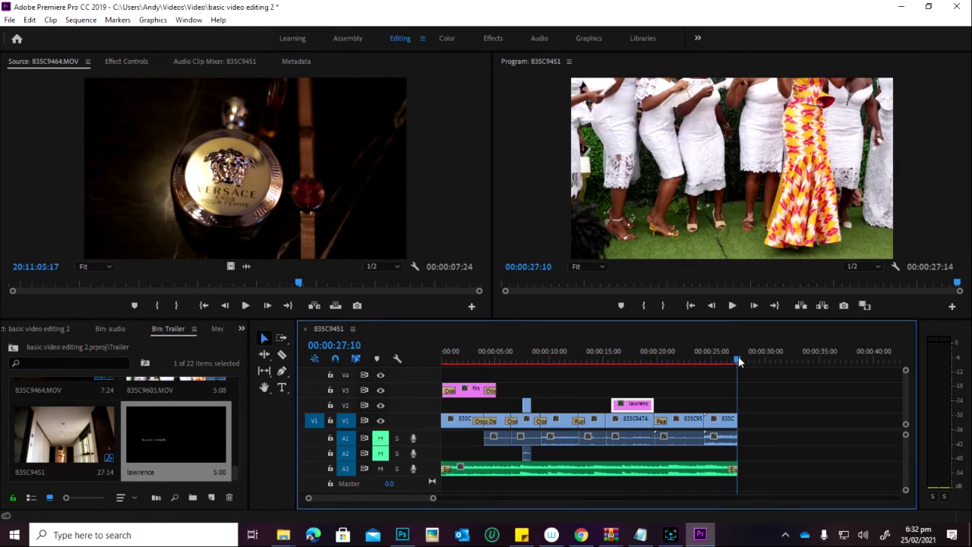
pyautogui.click(11, 21)
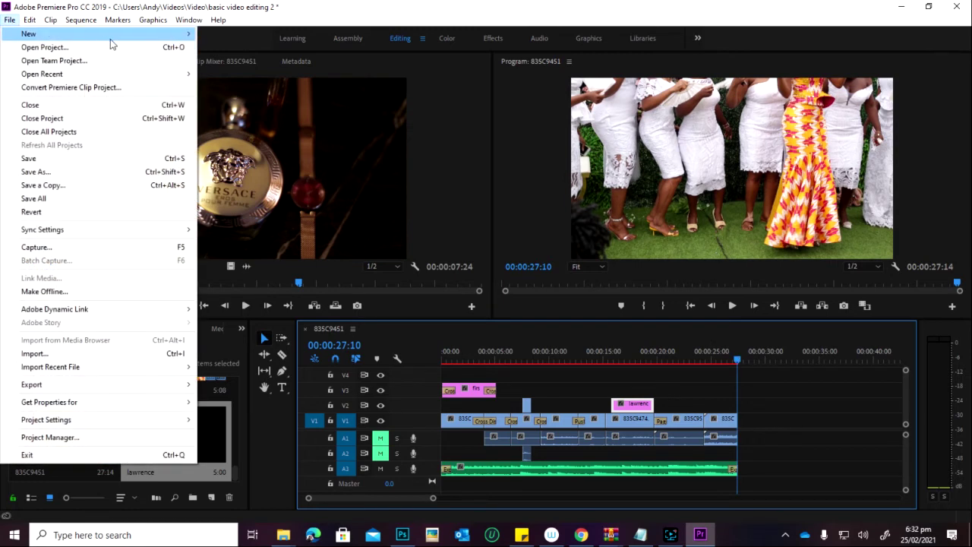
pyautogui.moveTo(110, 35)
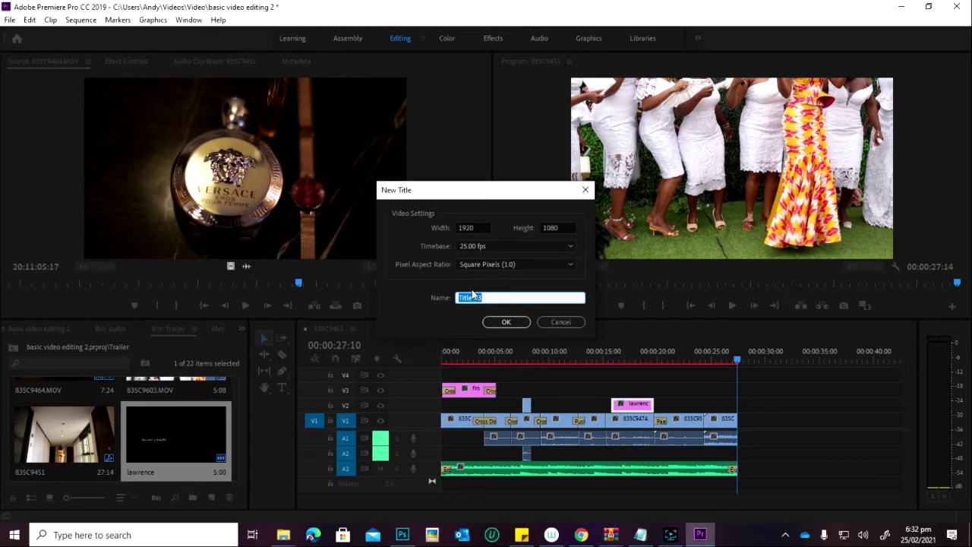
pyautogui.click(502, 323)
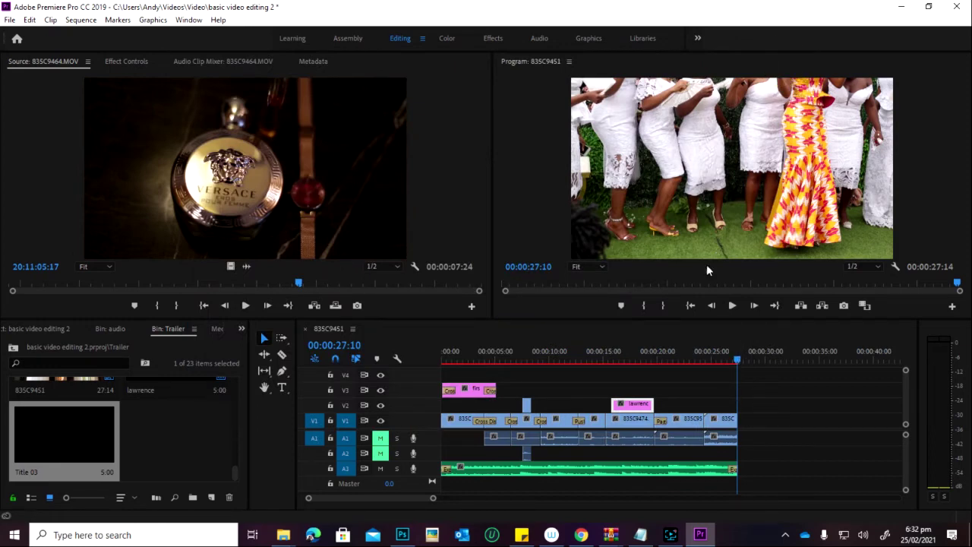
# - Move the playhead to 00:00:28:00 and reopen Title 03 for editing with the Legacy Title Styles shown
pyautogui.click(744, 360)
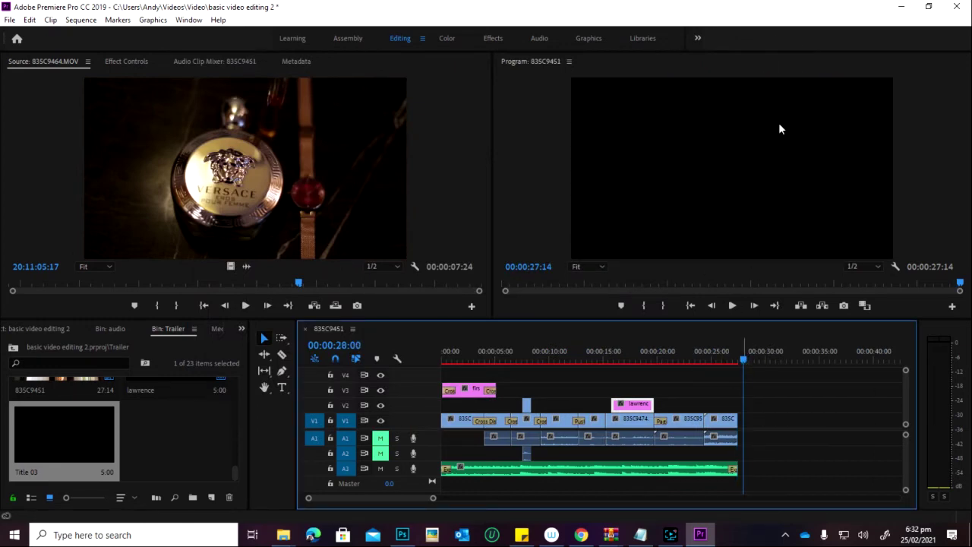
pyautogui.doubleClick(71, 437)
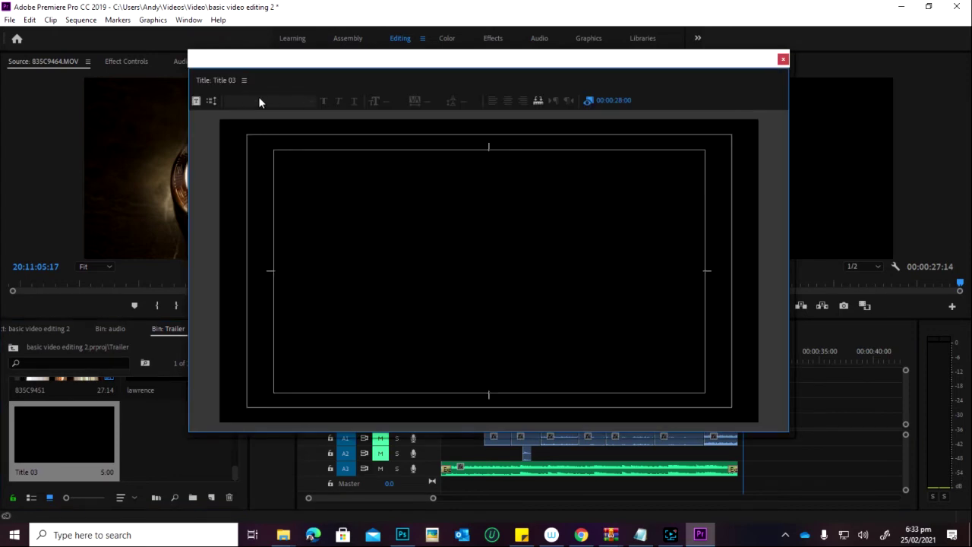
pyautogui.click(243, 80)
pyautogui.click(262, 152)
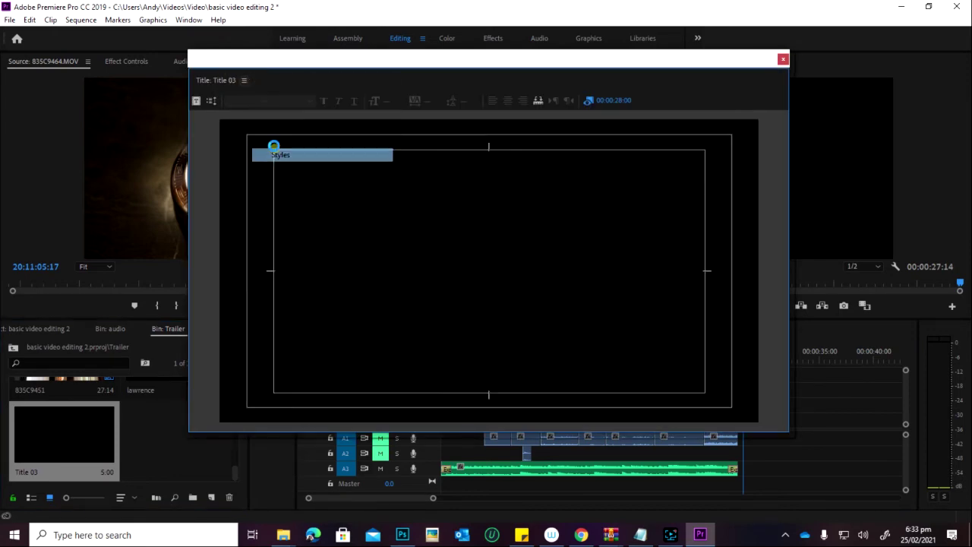
pyautogui.click(243, 79)
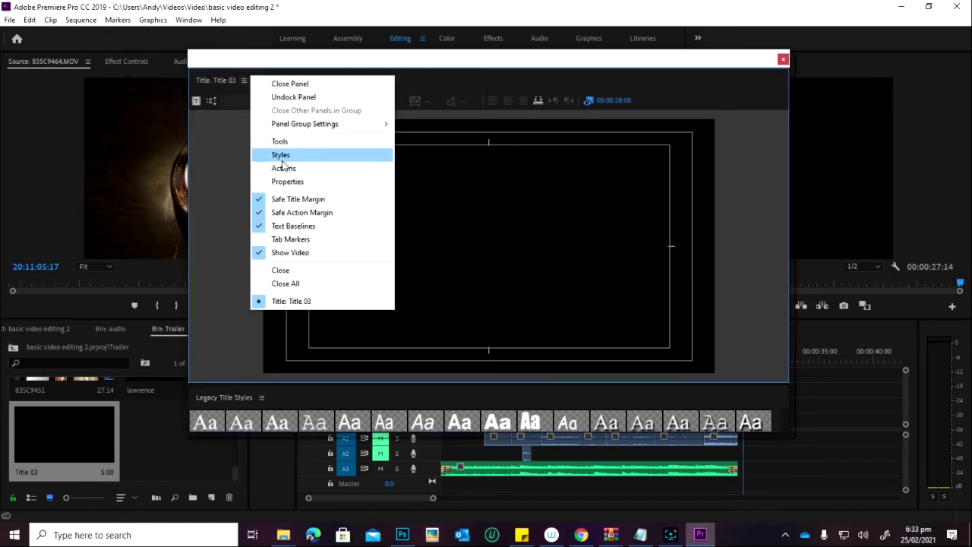
pyautogui.click(229, 183)
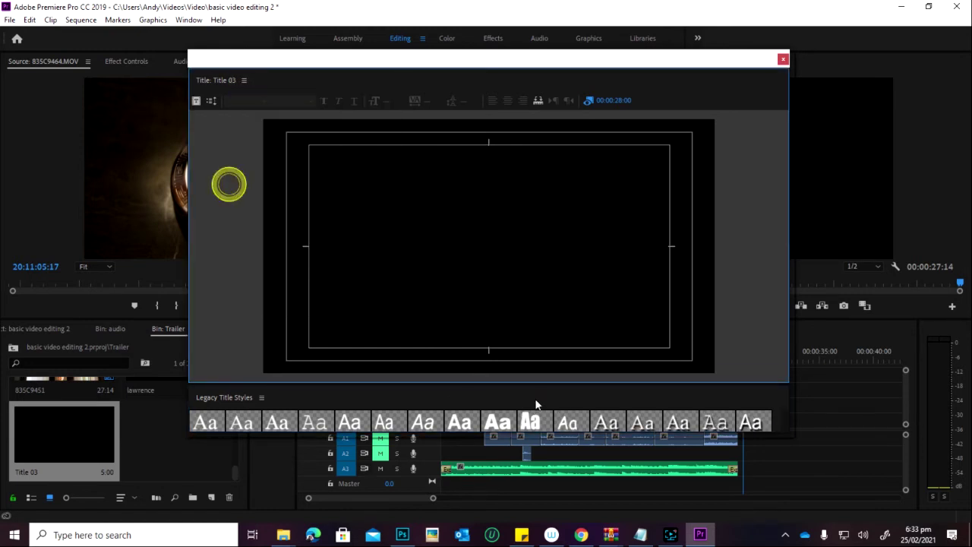
# - Show the title tools in Title 03, add the text "ENCOREMEDIA", and move it slightly below the middle of the frame
pyautogui.click(242, 81)
pyautogui.click(283, 141)
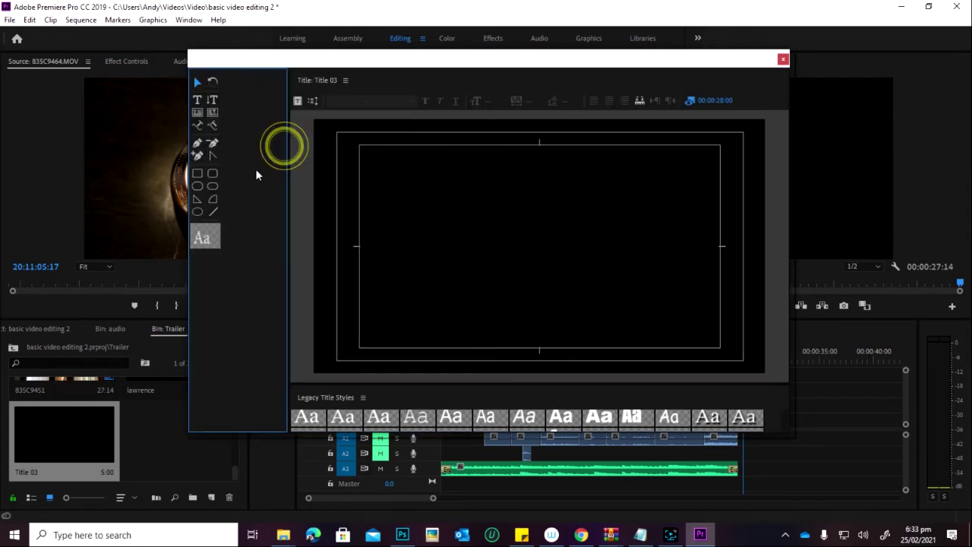
pyautogui.click(197, 100)
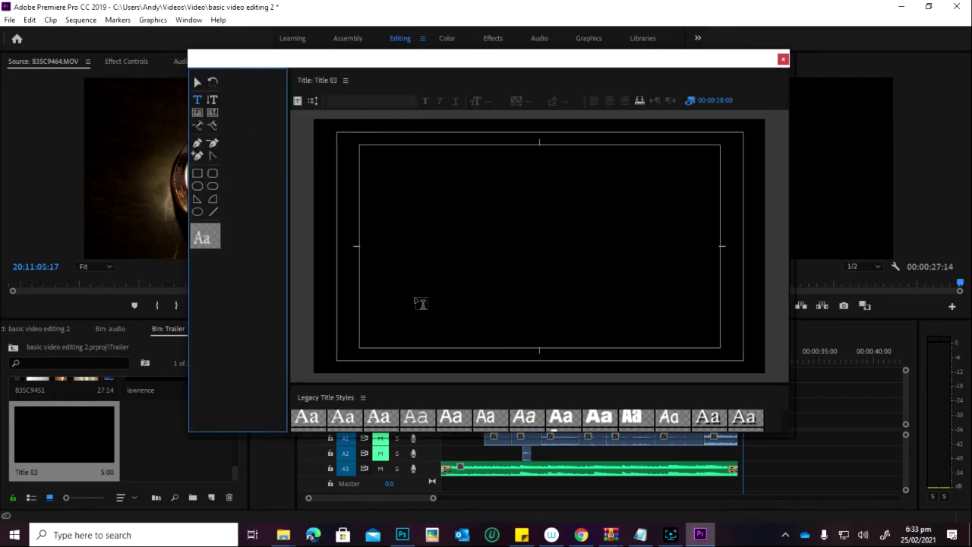
pyautogui.click(427, 220)
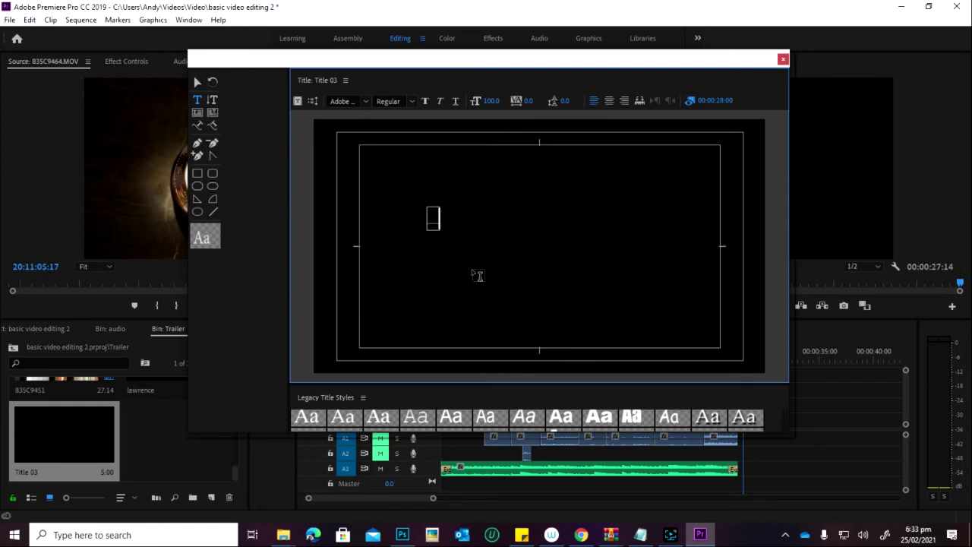
pyautogui.write('ENCOREM')
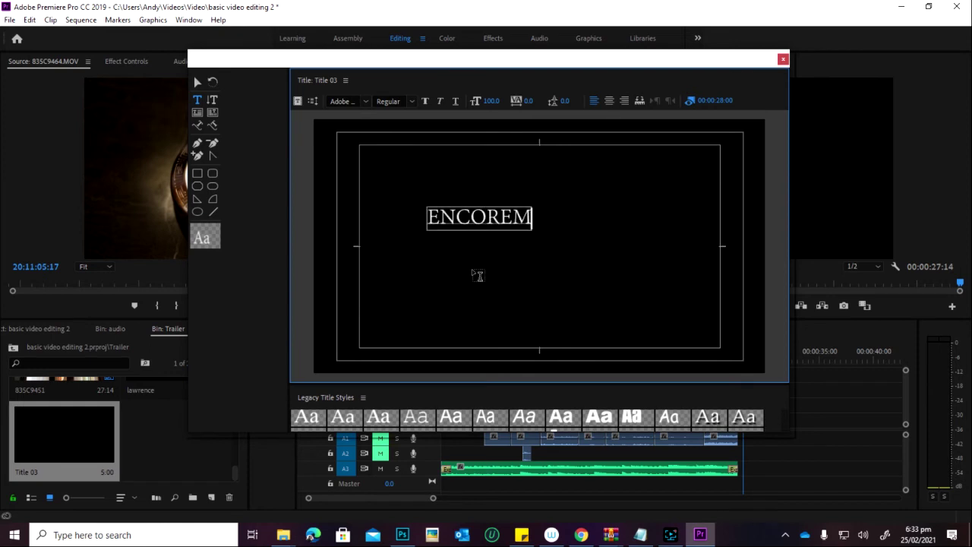
pyautogui.write('EDIA')
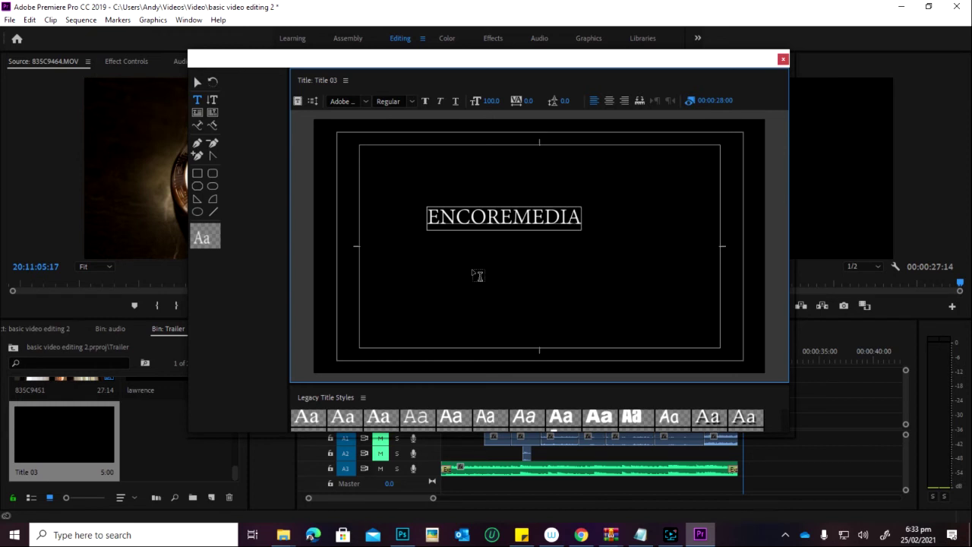
pyautogui.click(197, 82)
pyautogui.moveTo(549, 224); pyautogui.dragTo(593, 270)
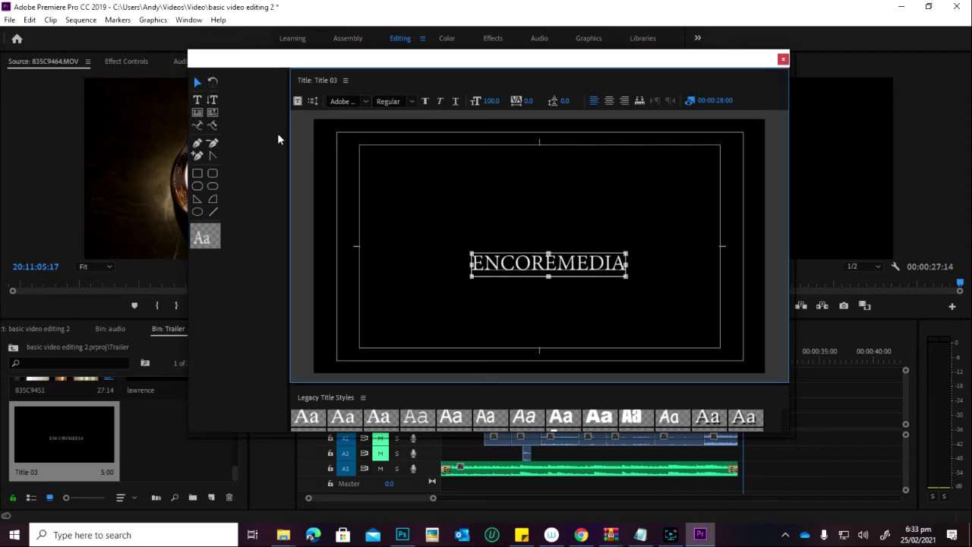
# - Draw a rectangle above the ENCOREMEDIA text and show the Legacy Title Properties for it
pyautogui.click(197, 173)
pyautogui.moveTo(488, 198)
pyautogui.mouseDown()
pyautogui.moveTo(584, 232)
pyautogui.moveTo(627, 235)
pyautogui.mouseUp()
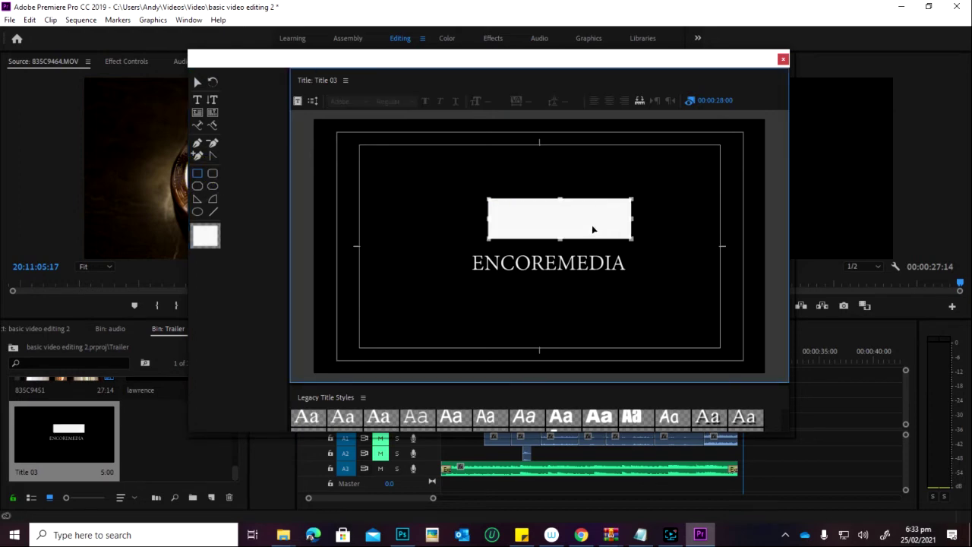
pyautogui.rightClick(591, 225)
pyautogui.click(557, 219)
pyautogui.click(346, 79)
pyautogui.click(381, 179)
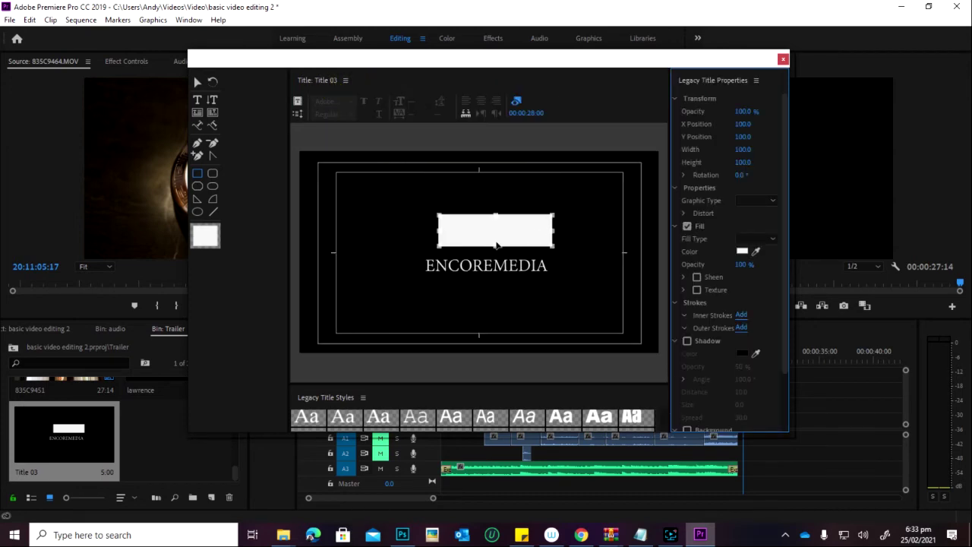
# - Try the Ghost fill type on the rectangle and set it back to Solid
pyautogui.click(734, 253)
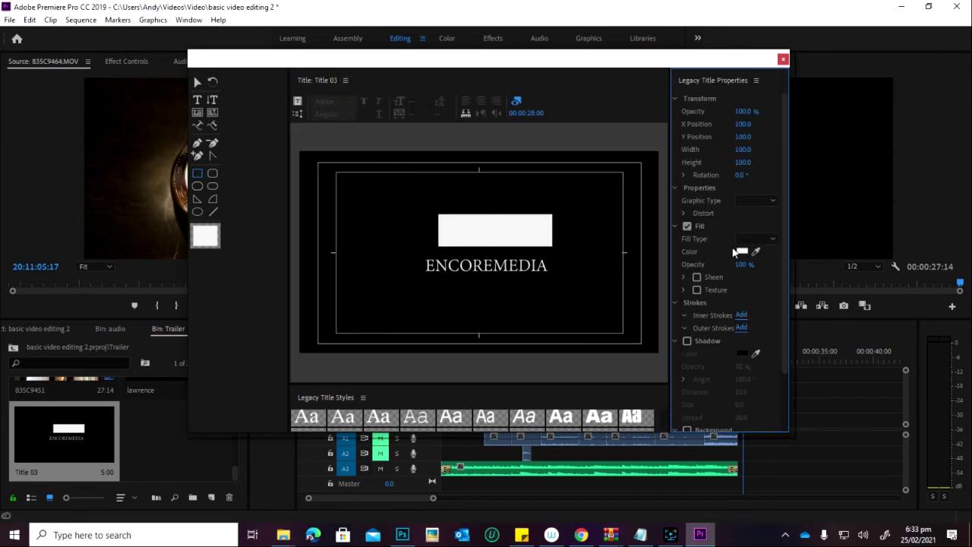
pyautogui.click(771, 238)
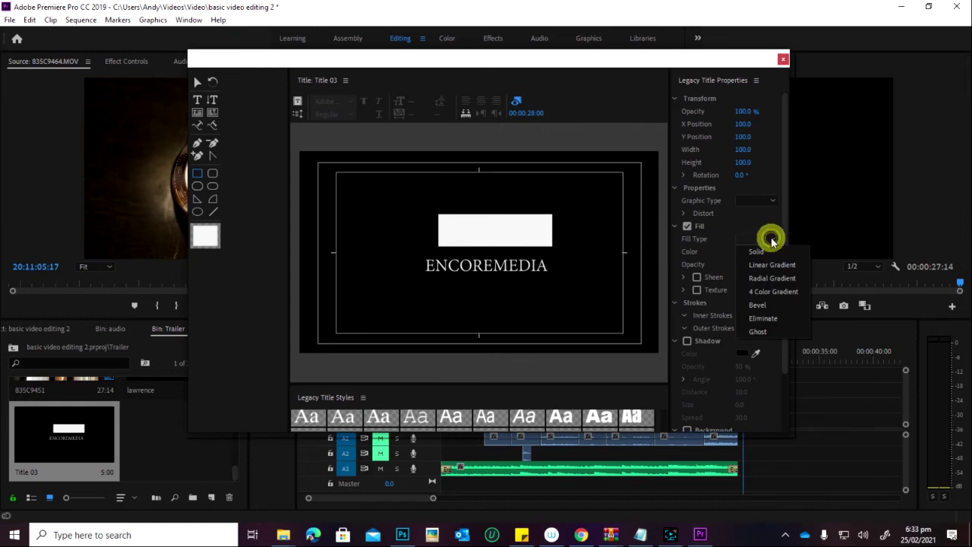
pyautogui.click(761, 332)
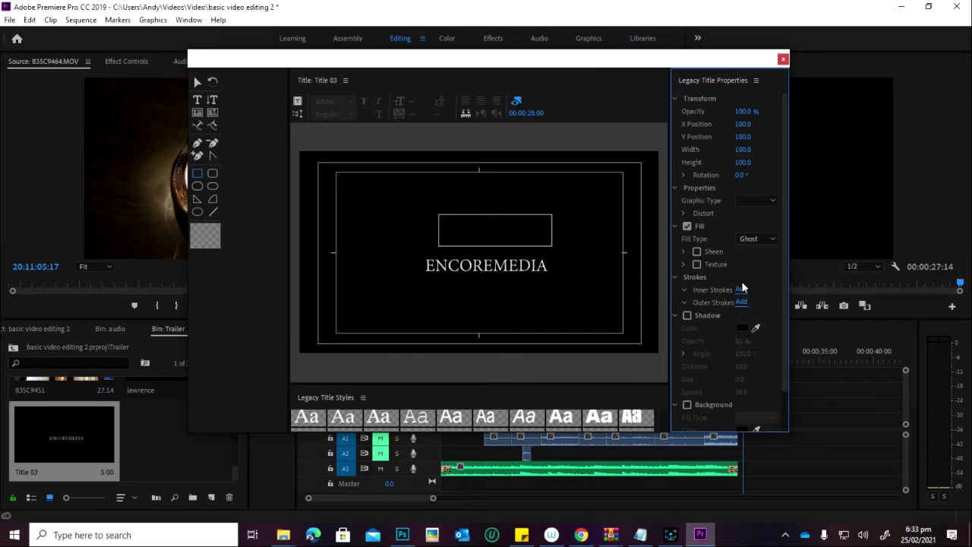
pyautogui.click(756, 242)
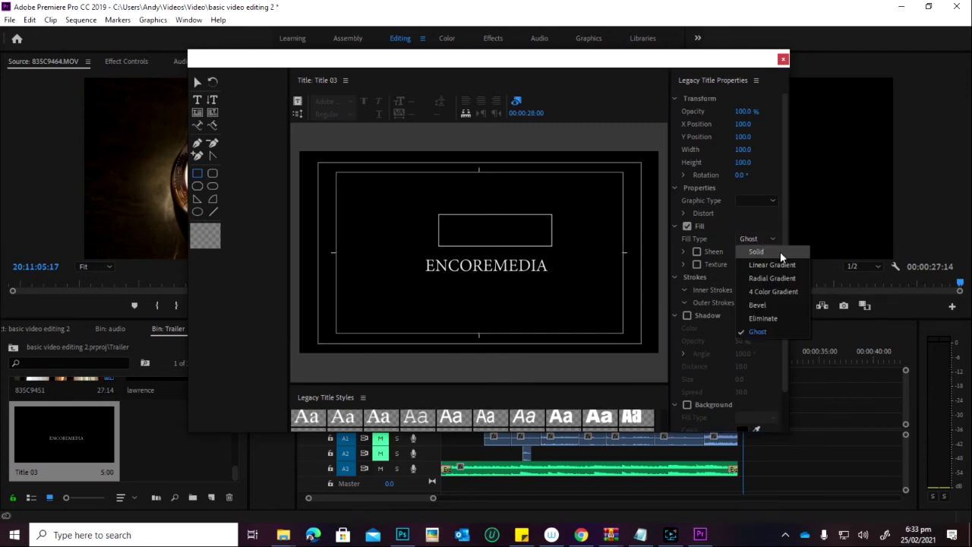
pyautogui.click(780, 251)
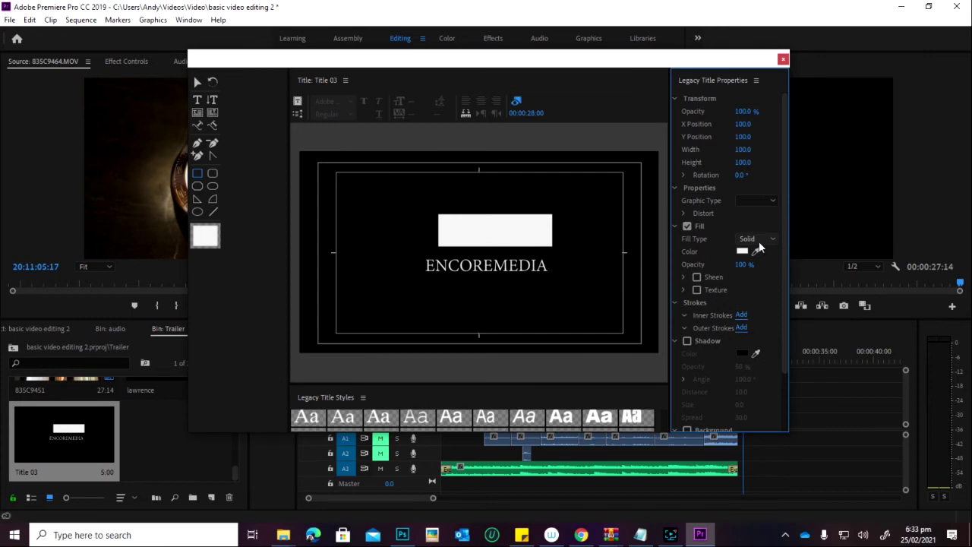
pyautogui.click(761, 241)
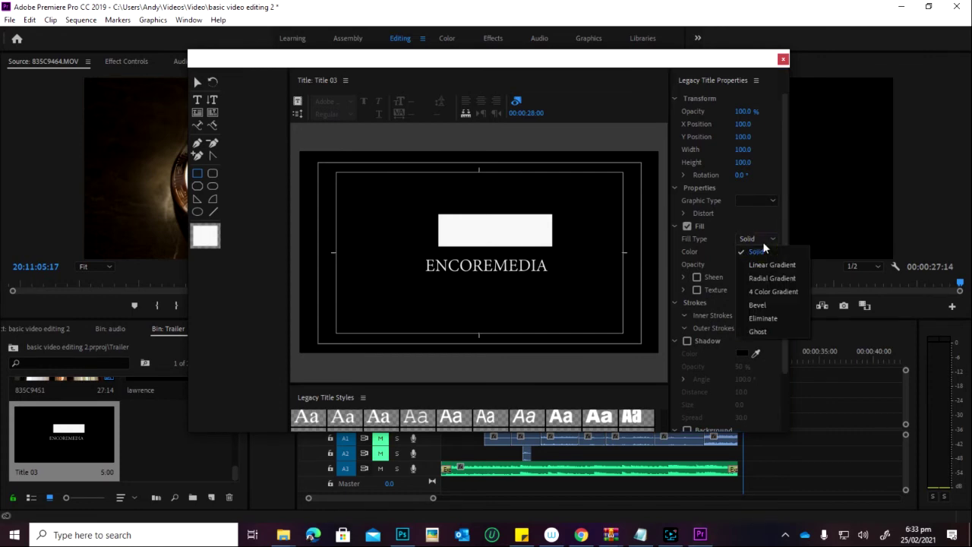
# - Change the rectangle's graphic type to Graphic and load the "Vendor Logo PNG" image from Downloads as its graphic
pyautogui.click(757, 196)
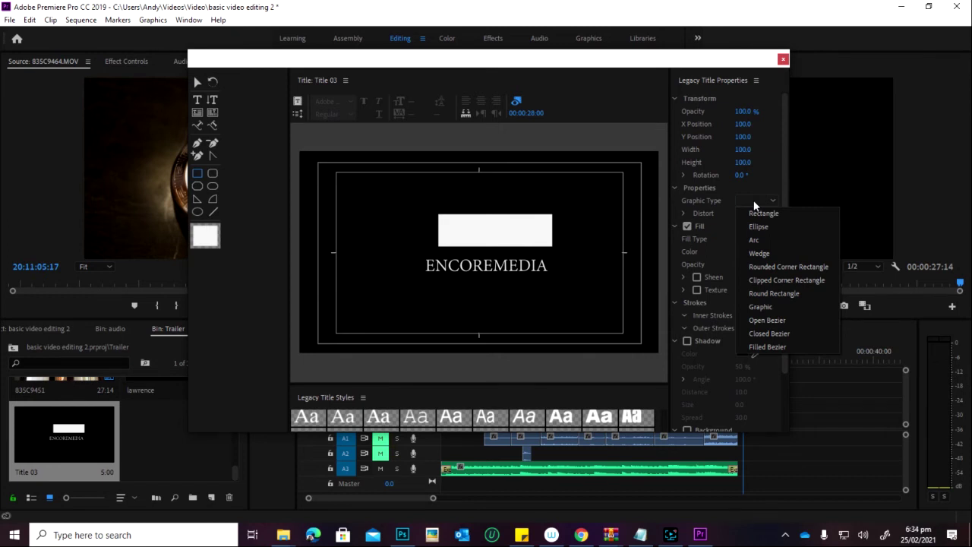
pyautogui.click(754, 212)
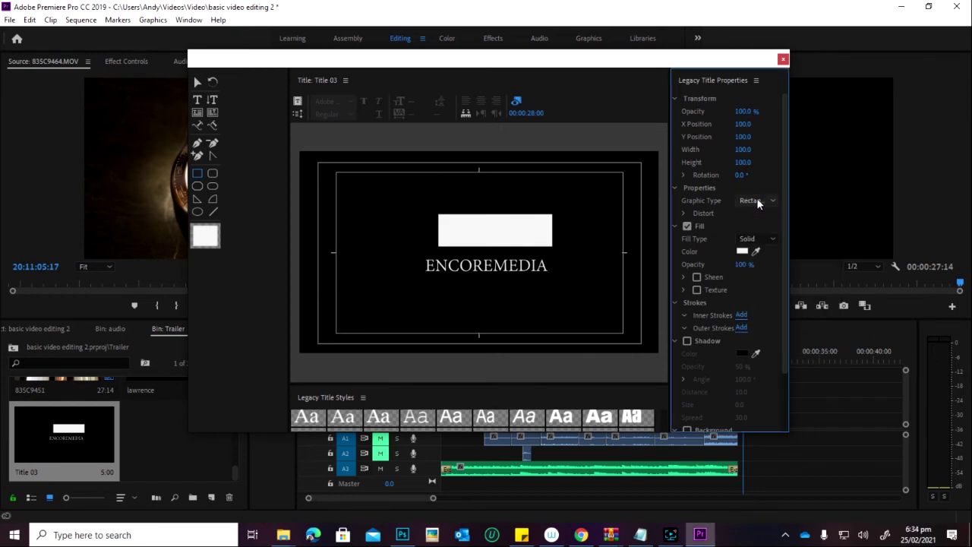
pyautogui.click(758, 202)
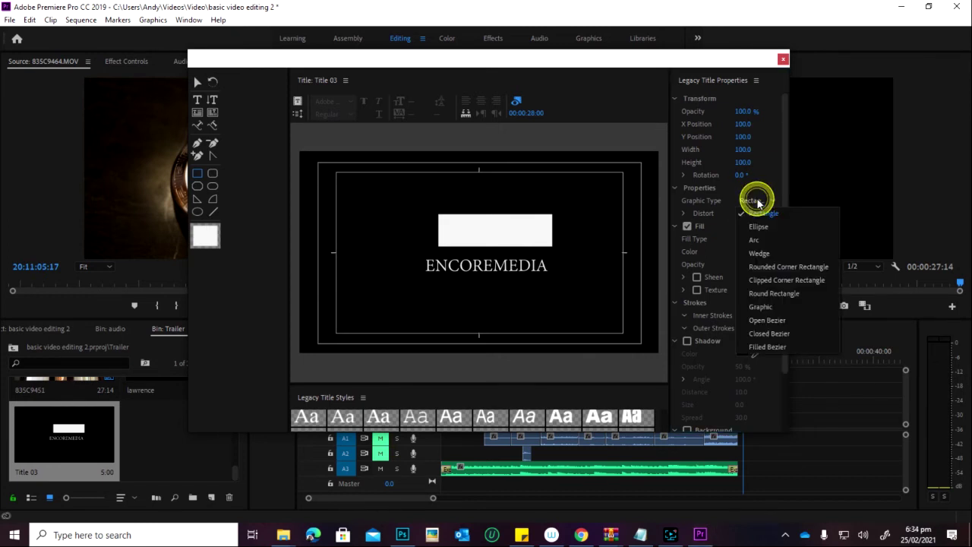
pyautogui.click(759, 307)
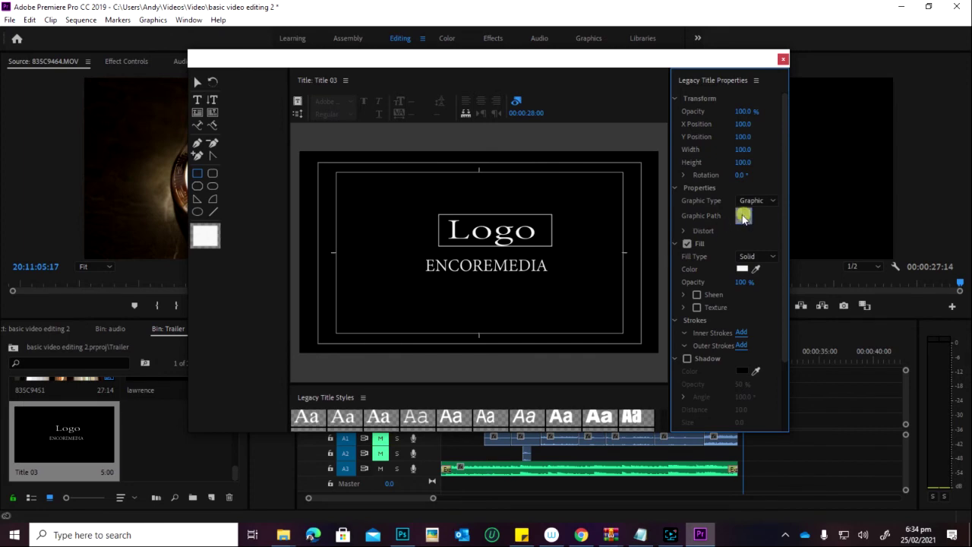
pyautogui.click(743, 217)
pyautogui.scroll(-3, 319, 213)
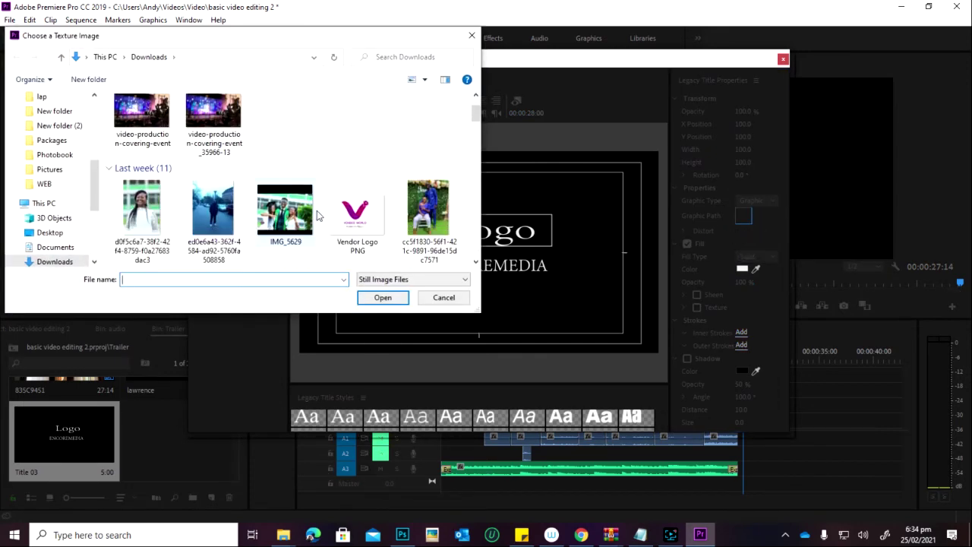
pyautogui.scroll(-1, 320, 209)
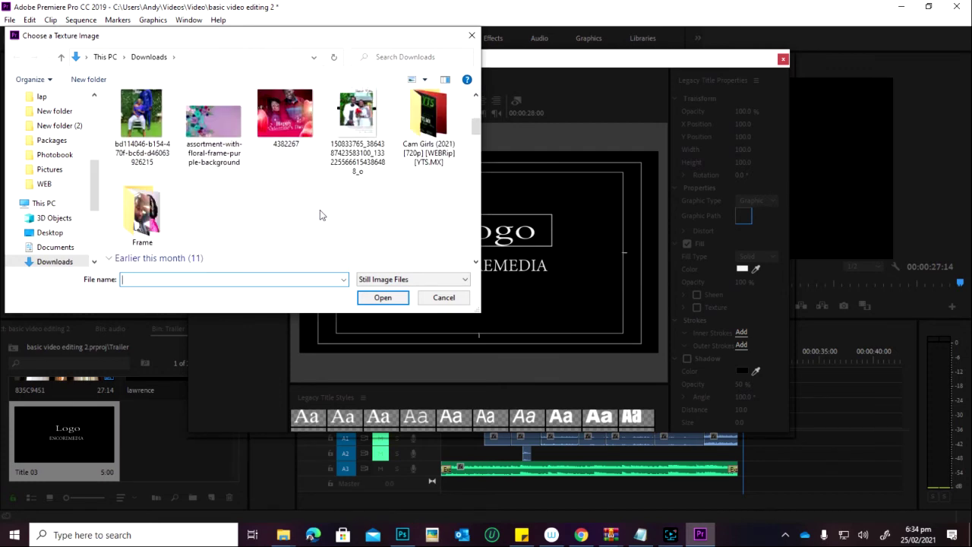
pyautogui.scroll(2, 320, 209)
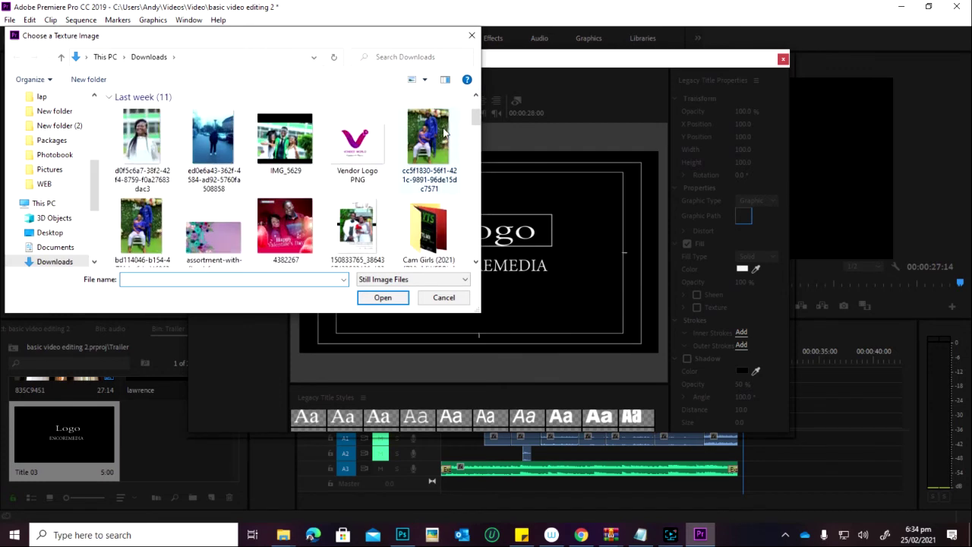
pyautogui.click(357, 151)
pyautogui.click(383, 297)
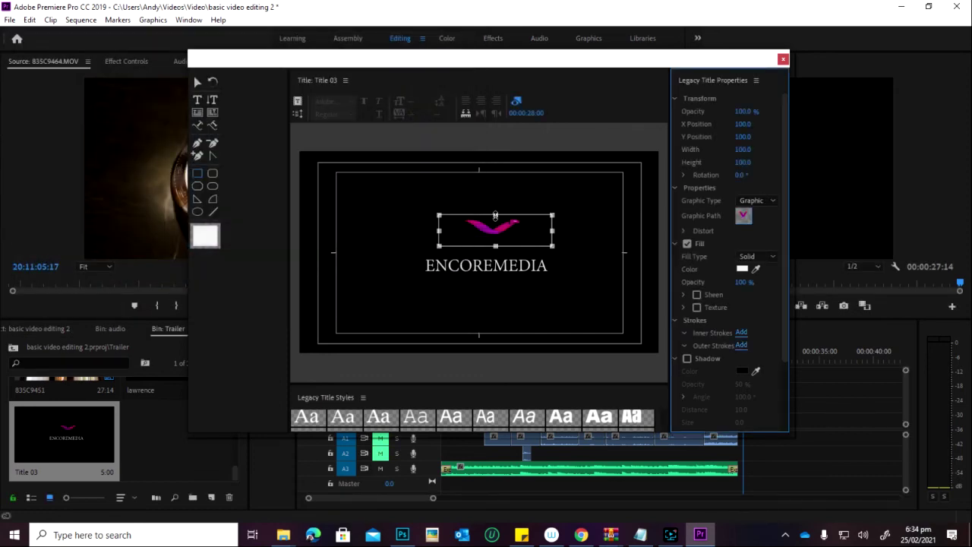
# - Enlarge the logo to about 606 × 358, lower the ENCOREMEDIA text slightly, and position the logo above it at about X 998, Y 495
pyautogui.moveTo(495, 216)
pyautogui.mouseDown()
pyautogui.moveTo(495, 180)
pyautogui.moveTo(499, 227)
pyautogui.mouseUp()
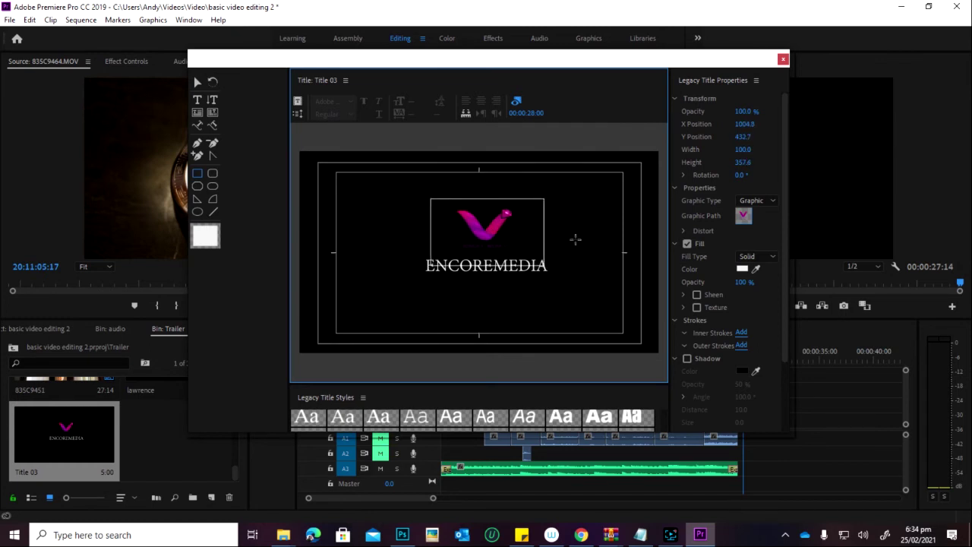
pyautogui.click(199, 81)
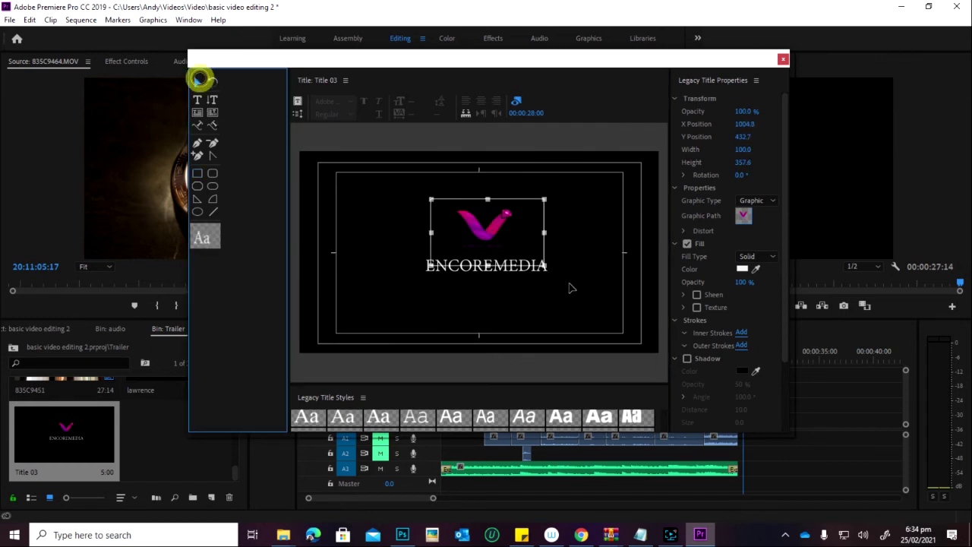
pyautogui.moveTo(521, 260); pyautogui.dragTo(525, 270)
pyautogui.click(494, 237)
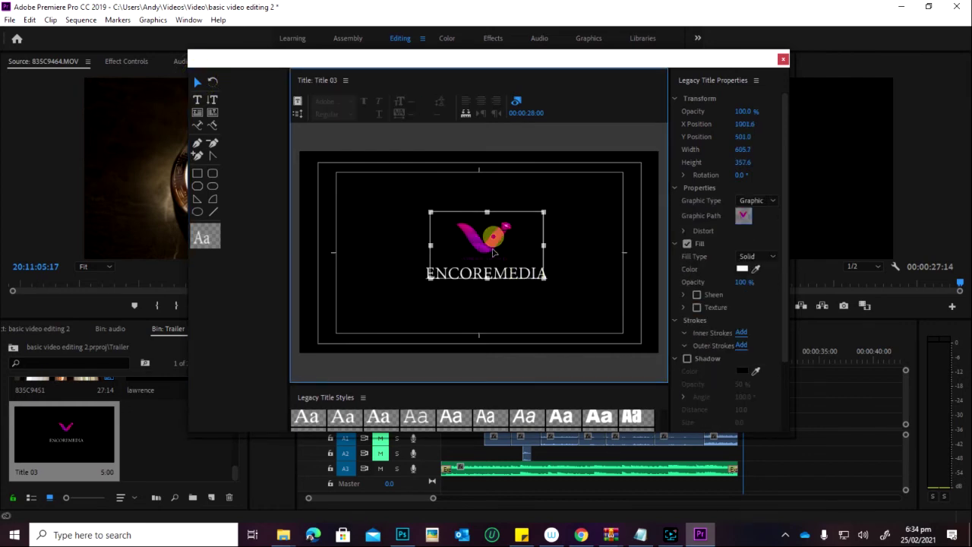
pyautogui.click(595, 279)
pyautogui.click(542, 278)
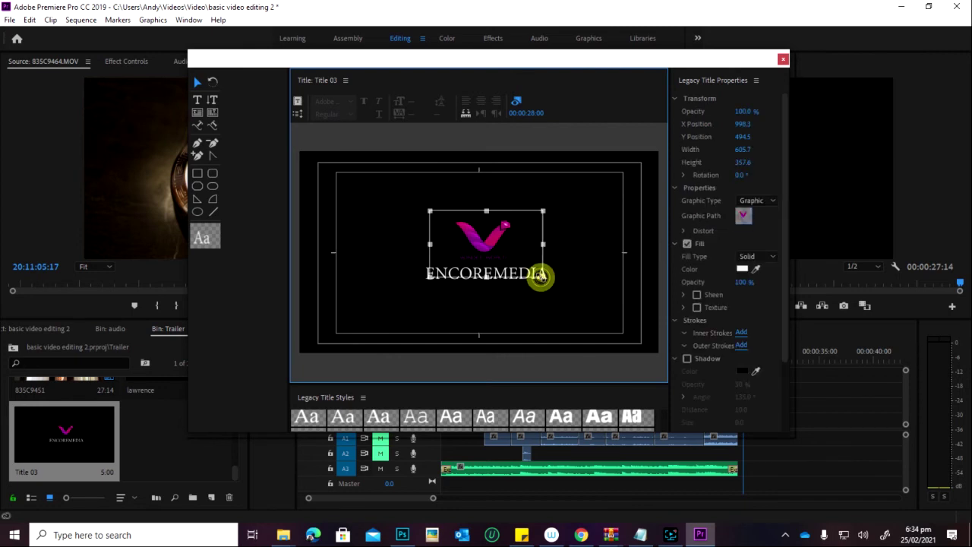
pyautogui.click(494, 302)
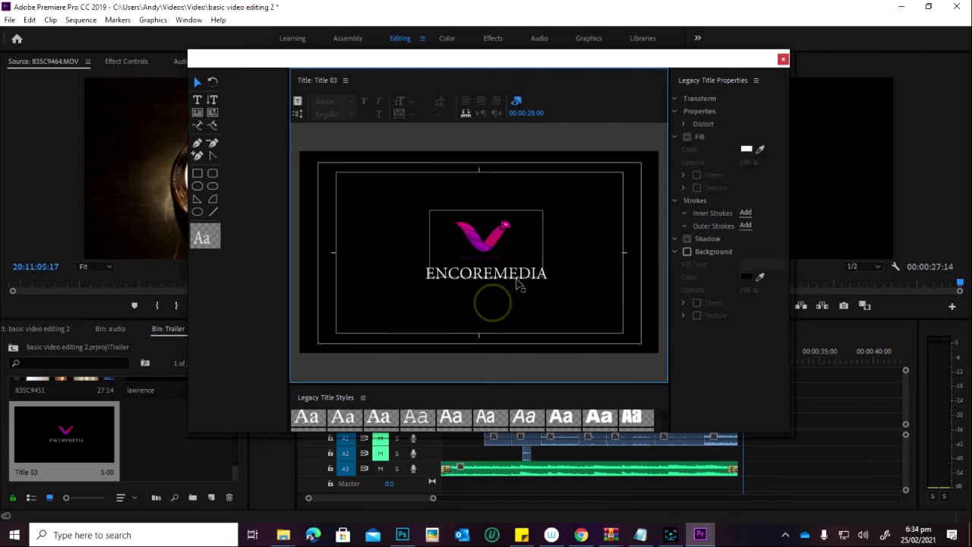
# - Extend the text to "ENCOREMEDIA 2021" and recentre it with the logo above, placing the logo at about X 963, Y 504
pyautogui.doubleClick(542, 280)
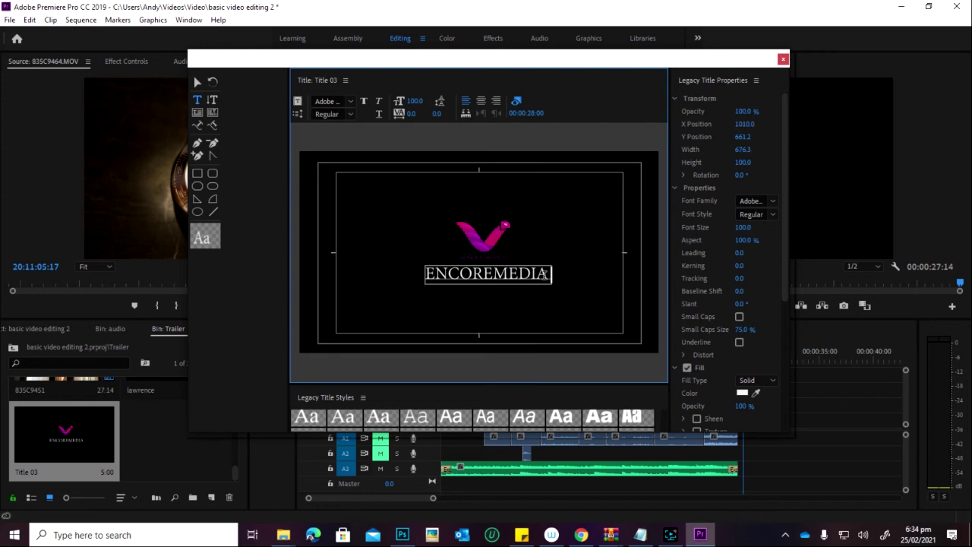
pyautogui.write('2021')
pyautogui.click(196, 82)
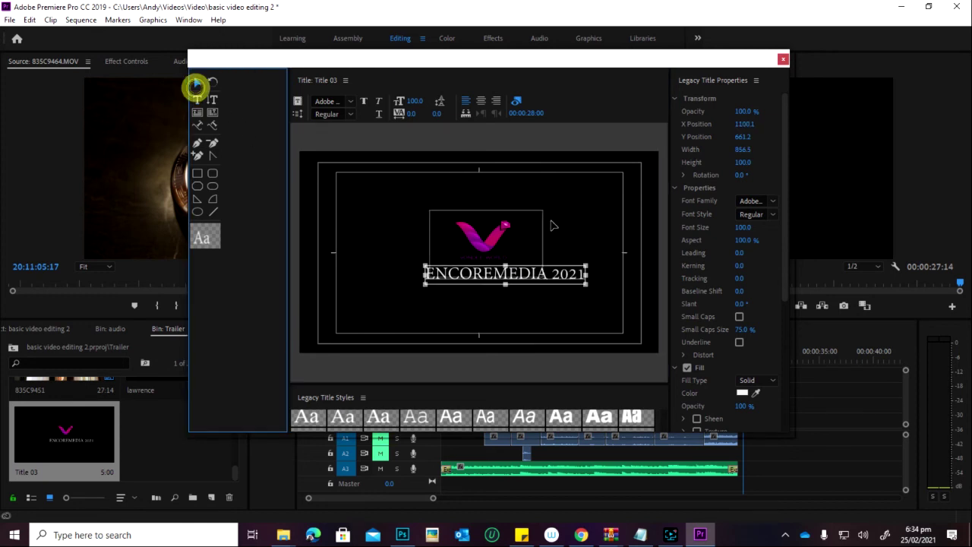
pyautogui.click(542, 278)
pyautogui.moveTo(555, 282); pyautogui.dragTo(535, 287)
pyautogui.moveTo(493, 258); pyautogui.dragTo(499, 254)
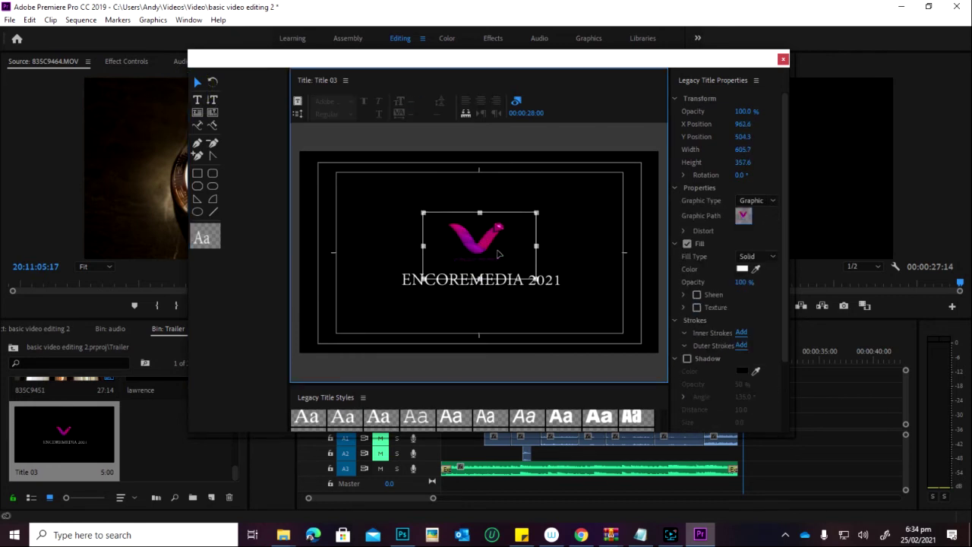
# - Close the title editor, place Title 03 on V1 directly after the last clip, and move the playhead to 00:00:26:00
pyautogui.click(783, 63)
pyautogui.moveTo(90, 438); pyautogui.dragTo(747, 423)
pyautogui.moveTo(738, 356); pyautogui.dragTo(722, 358)
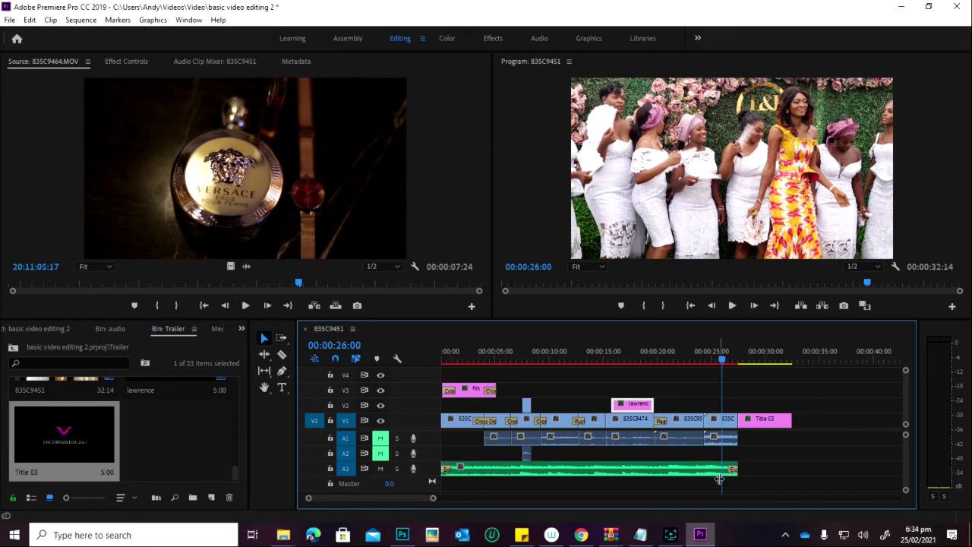
# - Extend the music clip on A3 to the end of Title 03 and play the closing title from 00:00:29:15
pyautogui.click(721, 469)
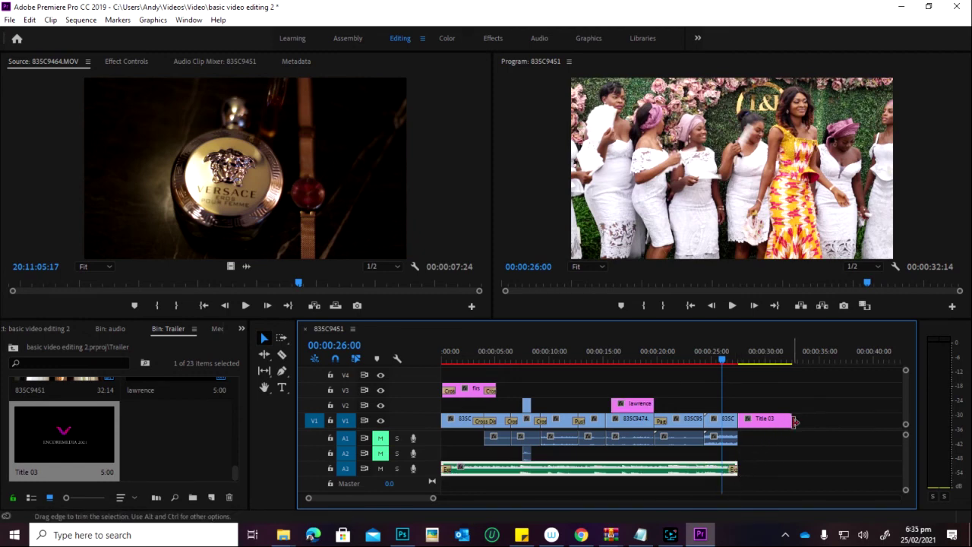
pyautogui.moveTo(736, 469); pyautogui.dragTo(792, 469)
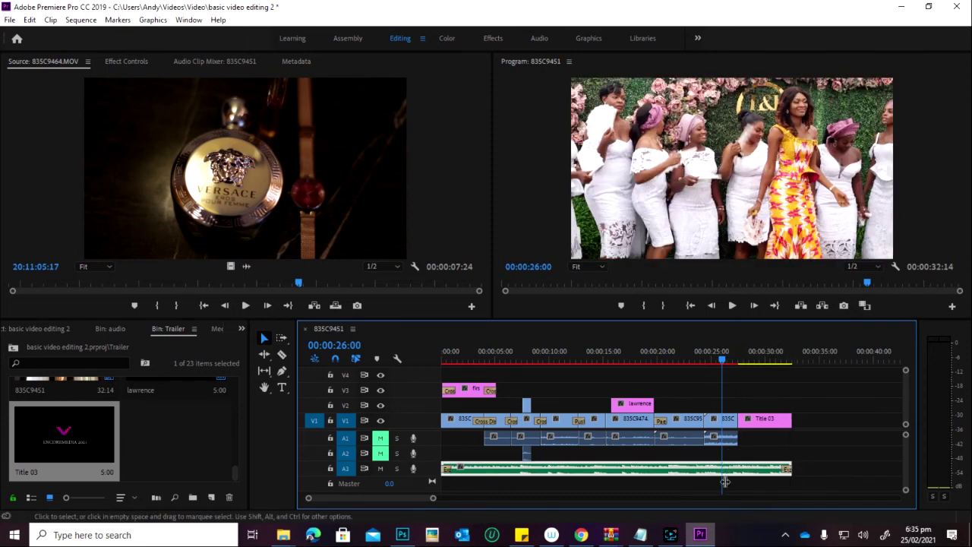
pyautogui.moveTo(776, 355); pyautogui.dragTo(764, 362)
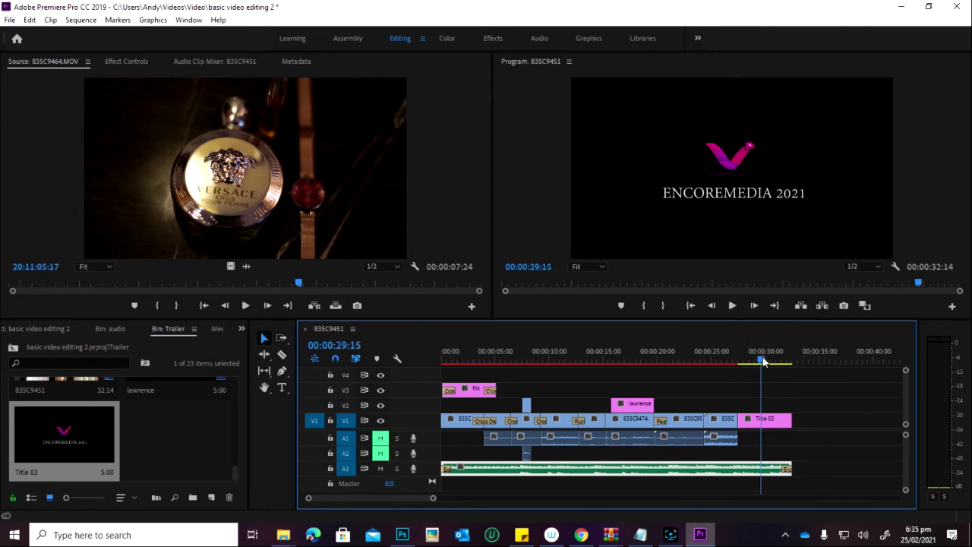
pyautogui.press('space')
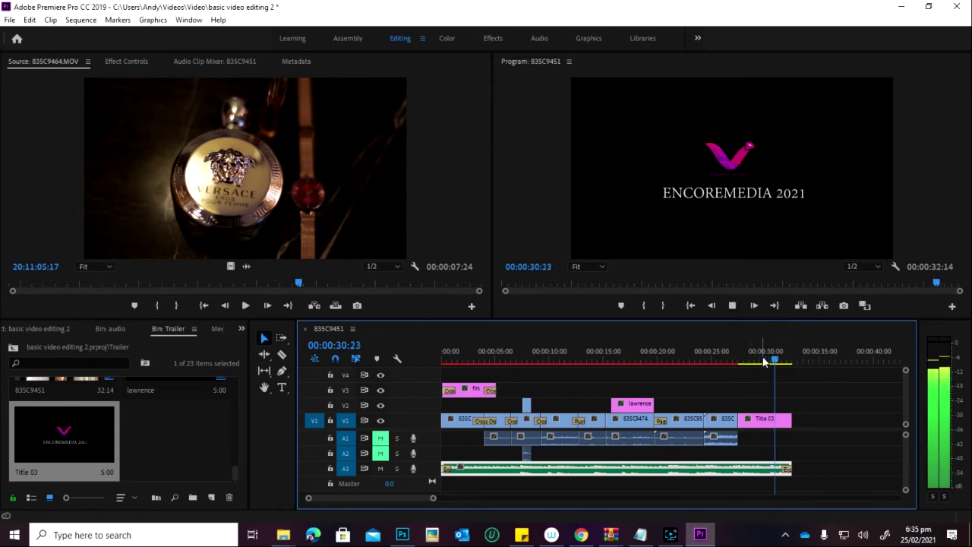
# - Replay the cut from the last clip into Title 03 and park the playhead at 00:00:26:14
pyautogui.moveTo(764, 360); pyautogui.dragTo(740, 377)
pyautogui.press('space')
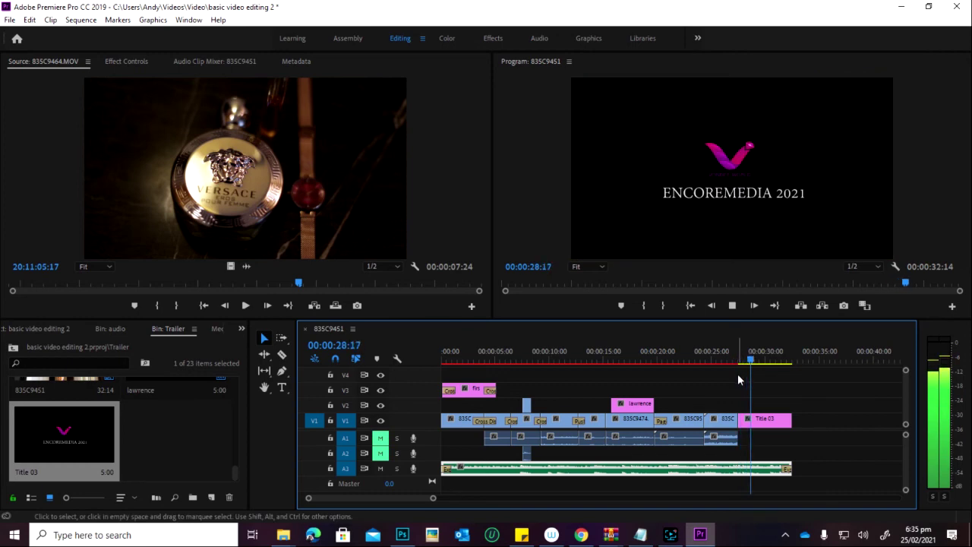
pyautogui.click(727, 359)
# - Add a Dip to White transition between the last V1 clip and Title 03, and preview it
pyautogui.click(145, 363)
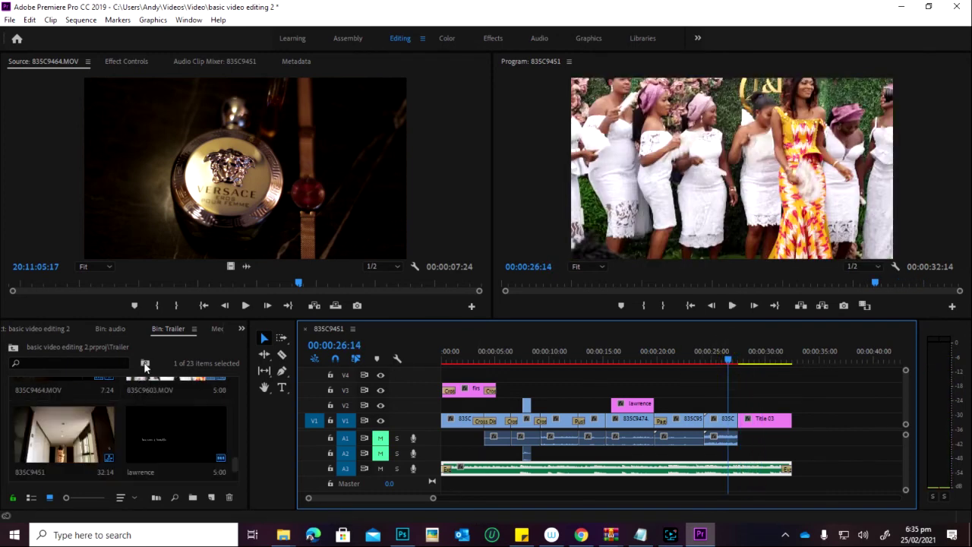
pyautogui.click(65, 328)
pyautogui.scroll(-7, 106, 327)
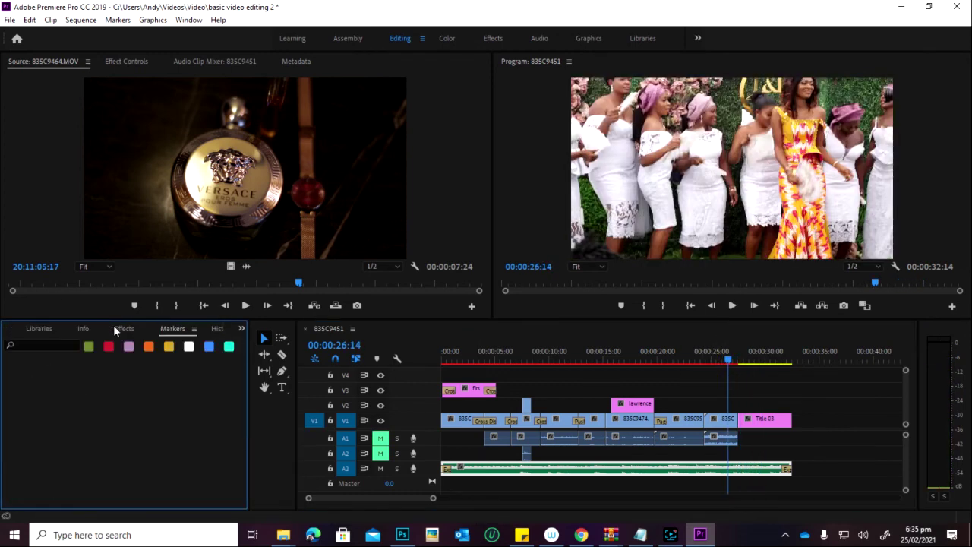
pyautogui.scroll(-1, 113, 325)
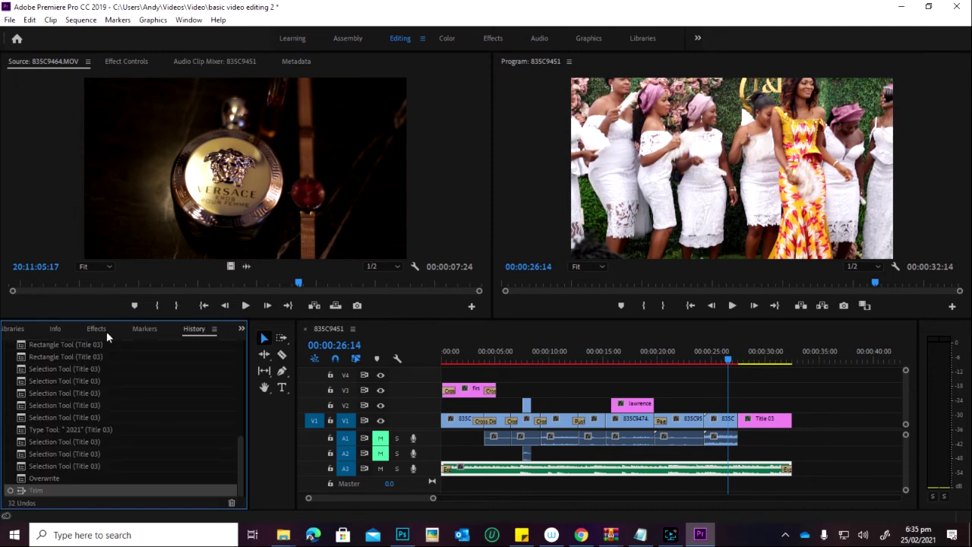
pyautogui.click(105, 329)
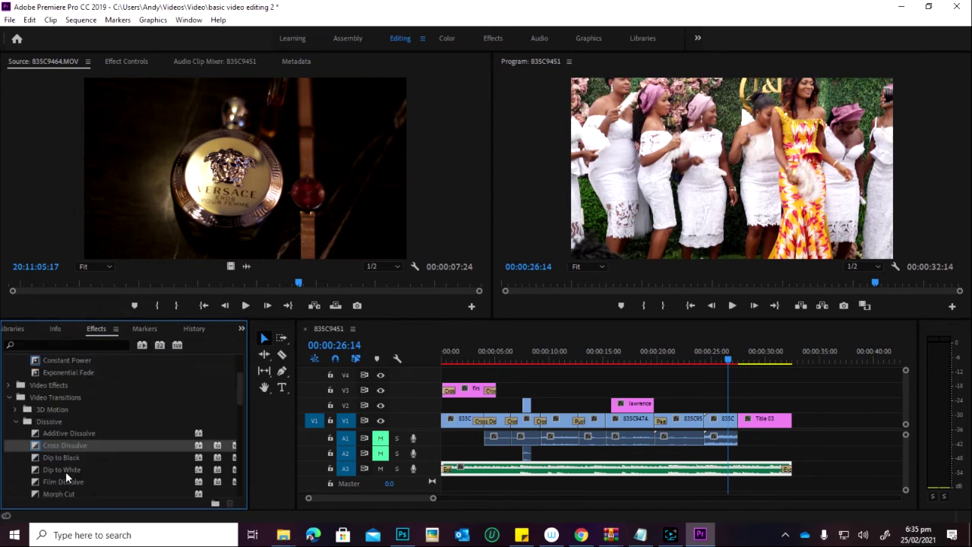
pyautogui.moveTo(66, 471); pyautogui.dragTo(740, 422)
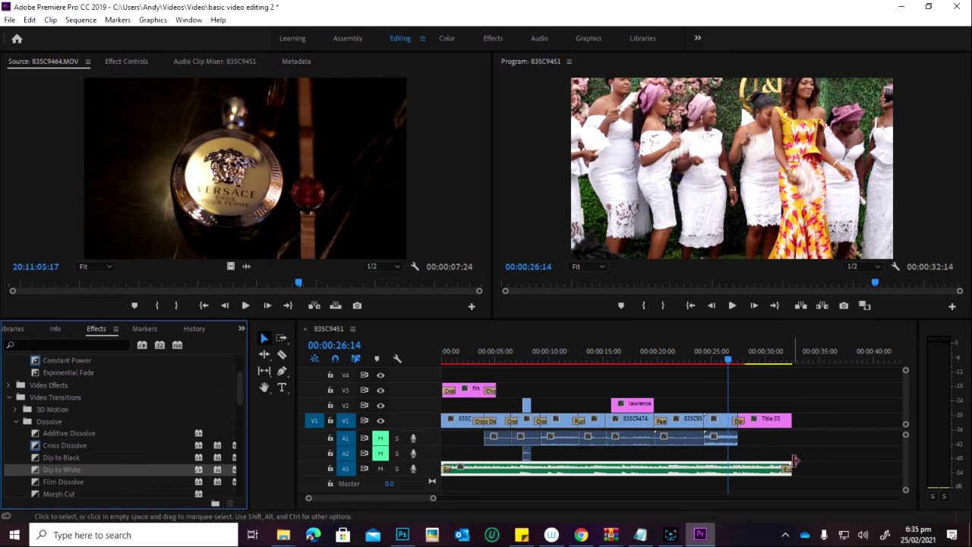
pyautogui.press('space')
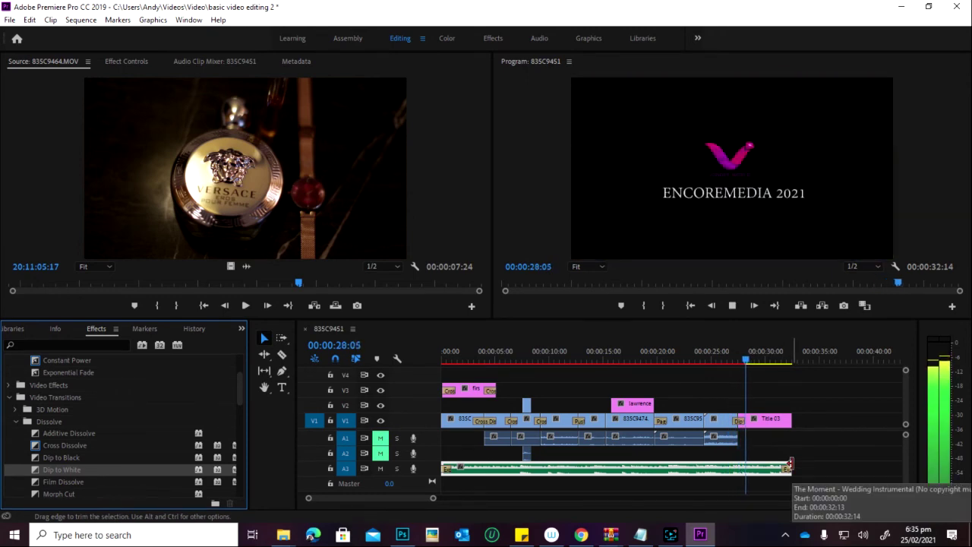
pyautogui.press('space')
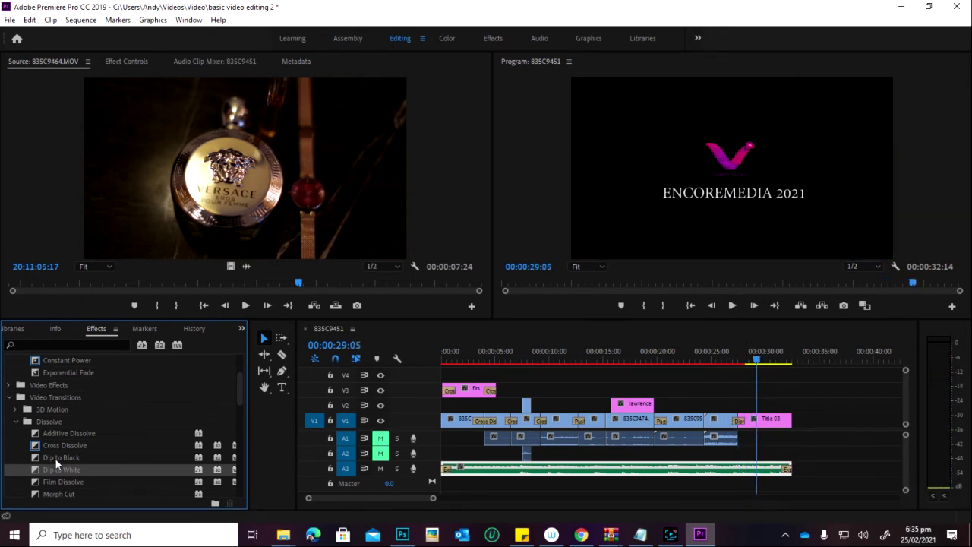
# - Replace the transition before Title 03 with Dip to Black, preview the ending, and scrub the timeline, parking the playhead at 00:00:27:05
pyautogui.moveTo(54, 458); pyautogui.dragTo(740, 422)
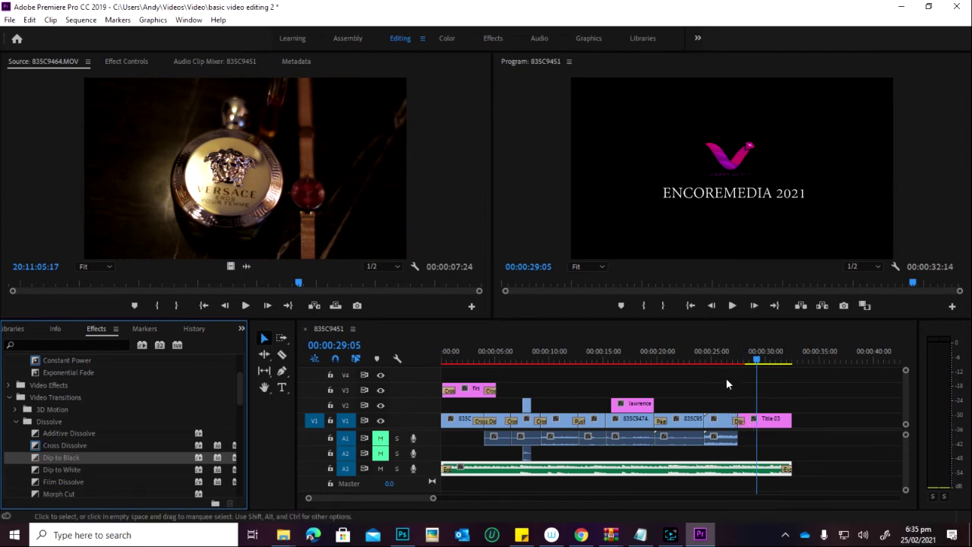
pyautogui.click(725, 355)
pyautogui.press('space')
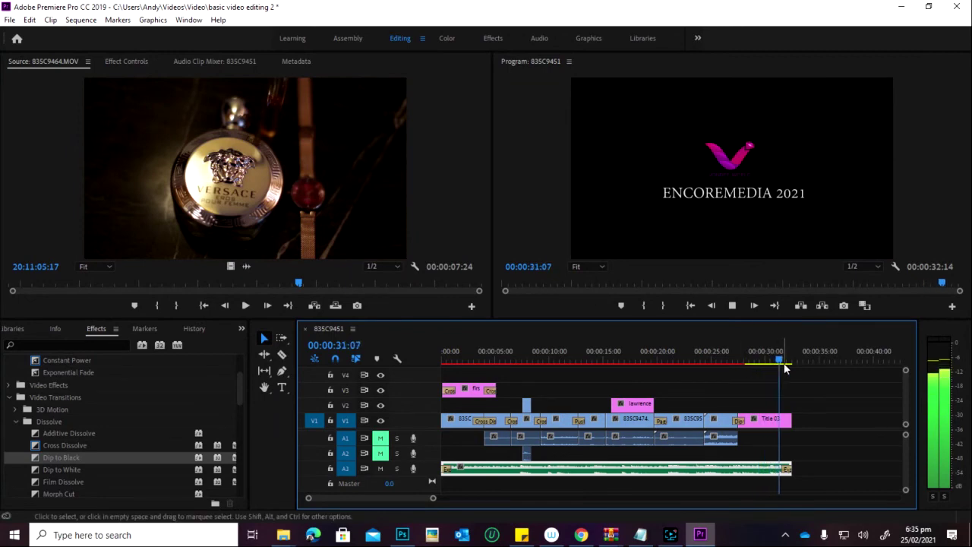
pyautogui.press('space')
pyautogui.moveTo(784, 361); pyautogui.dragTo(541, 372)
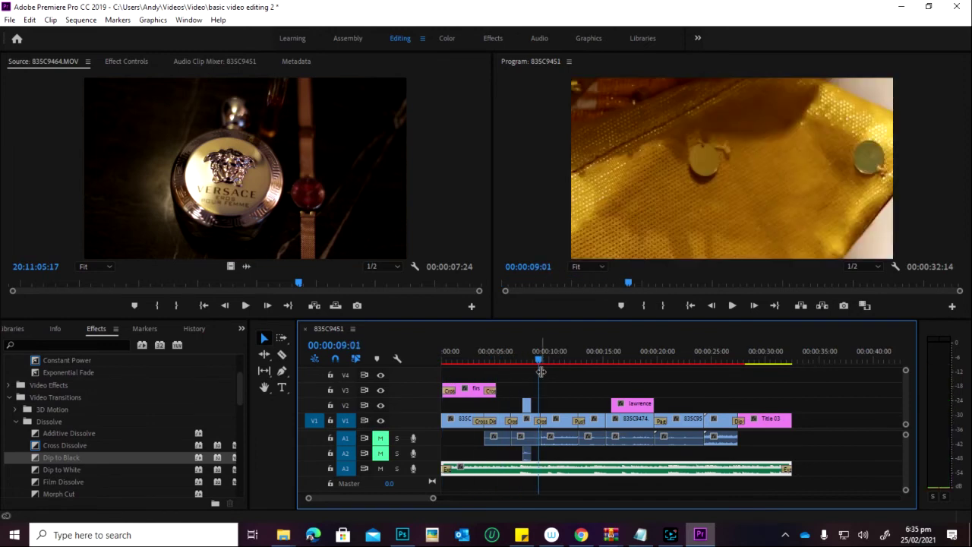
pyautogui.moveTo(561, 357); pyautogui.dragTo(735, 374)
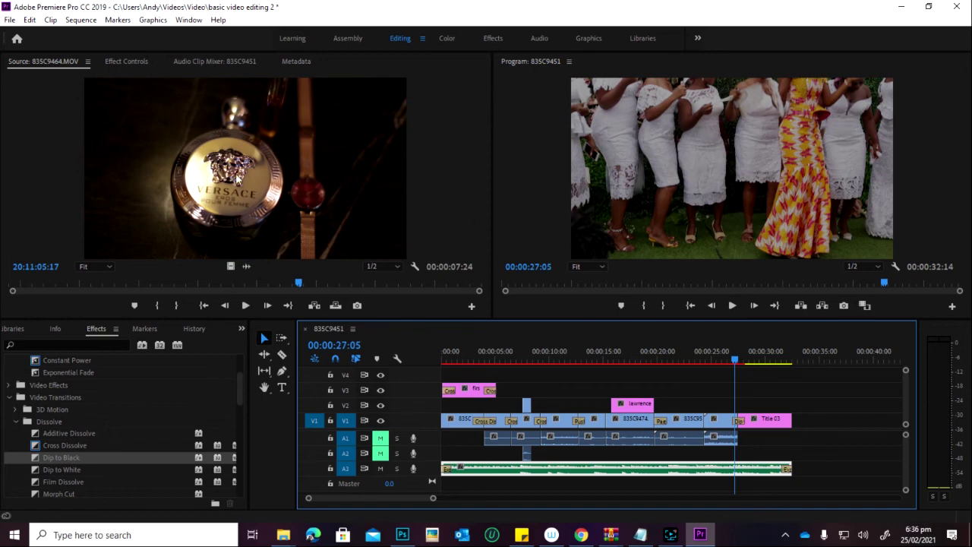
# - Open the media export settings for the sequence and choose the High Quality 720p HD preset
pyautogui.click(9, 21)
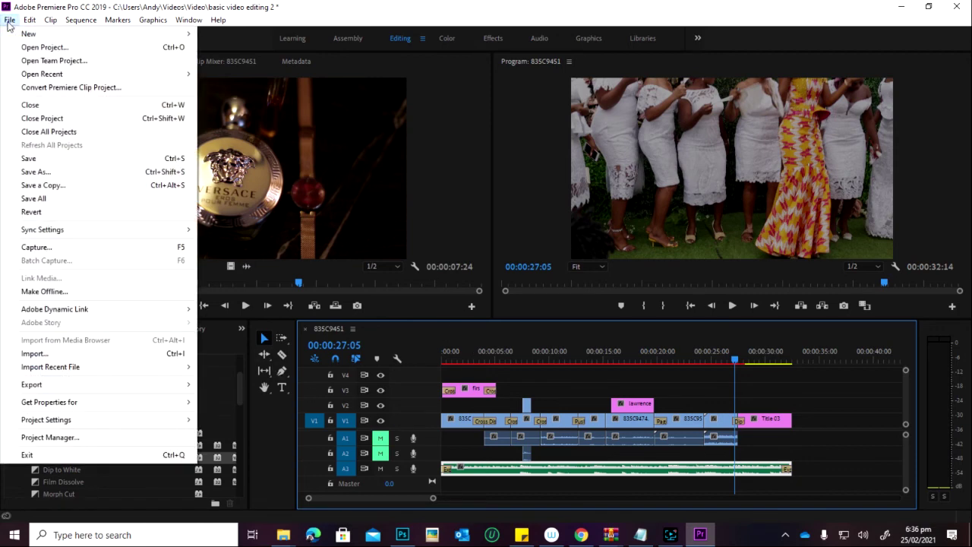
pyautogui.moveTo(156, 389)
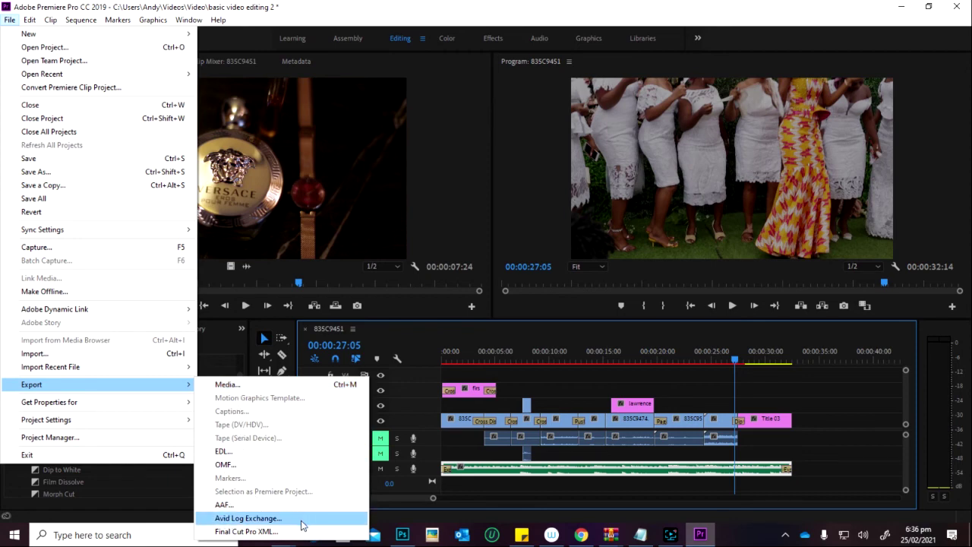
pyautogui.click(232, 386)
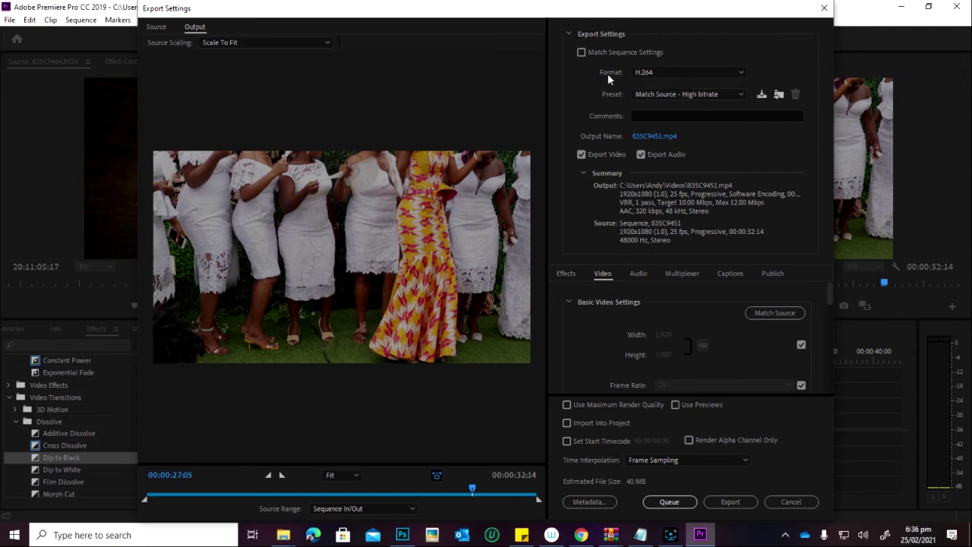
pyautogui.click(671, 95)
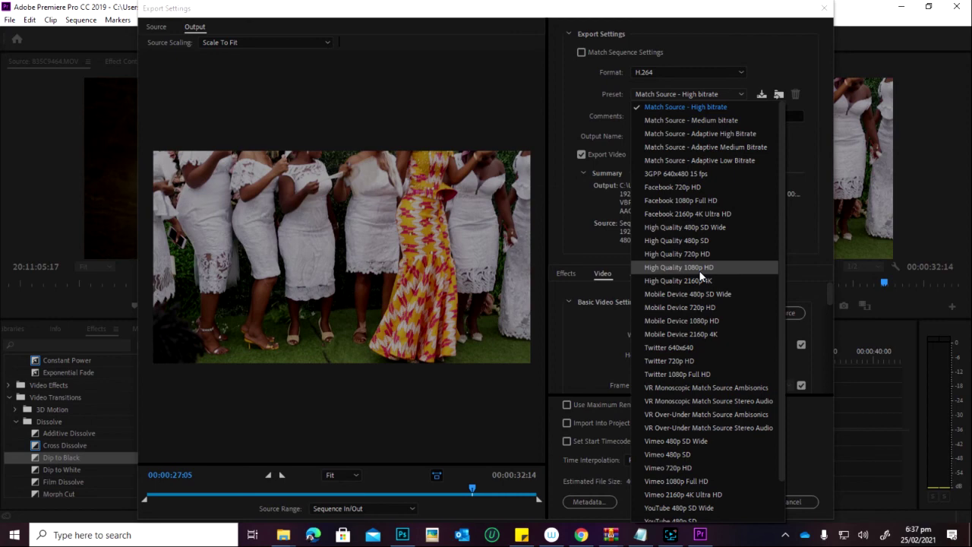
pyautogui.click(700, 272)
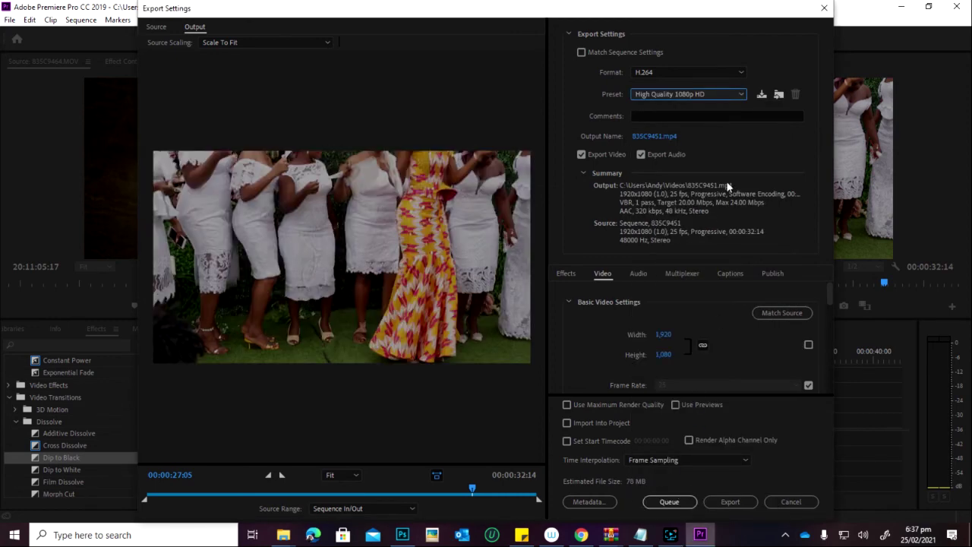
pyautogui.click(702, 96)
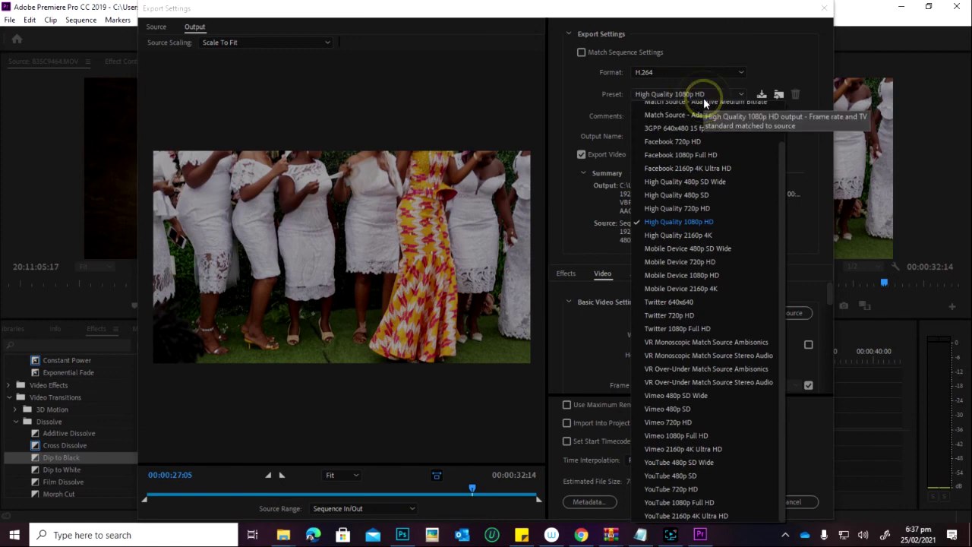
pyautogui.click(691, 209)
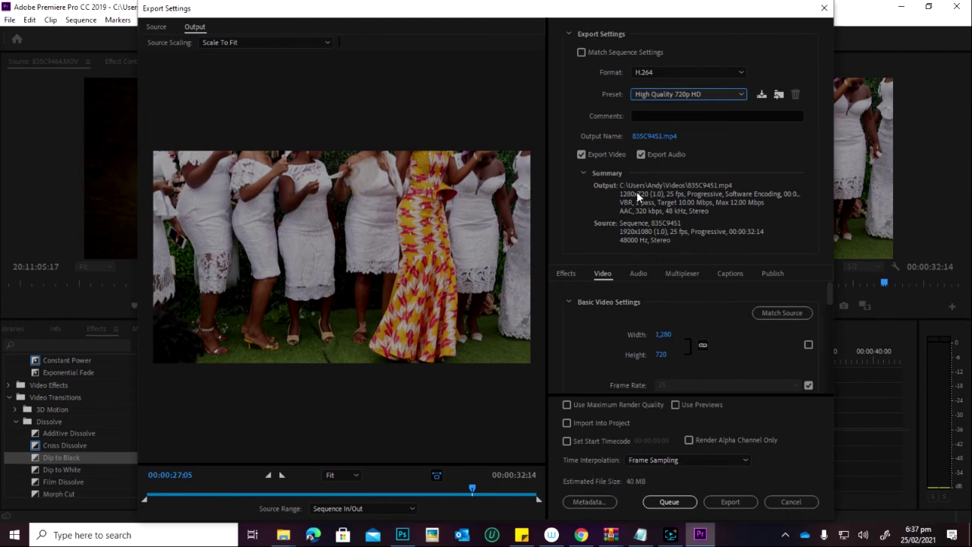
# - Name the output file LAW and save it as an MP4 in the Videos folder
pyautogui.click(651, 137)
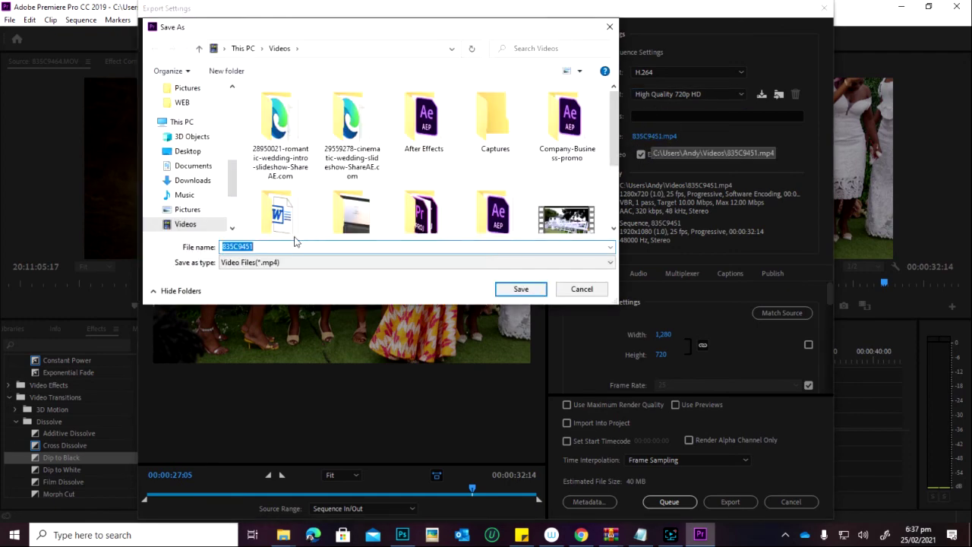
pyautogui.write('LAW')
pyautogui.scroll(-2, 483, 222)
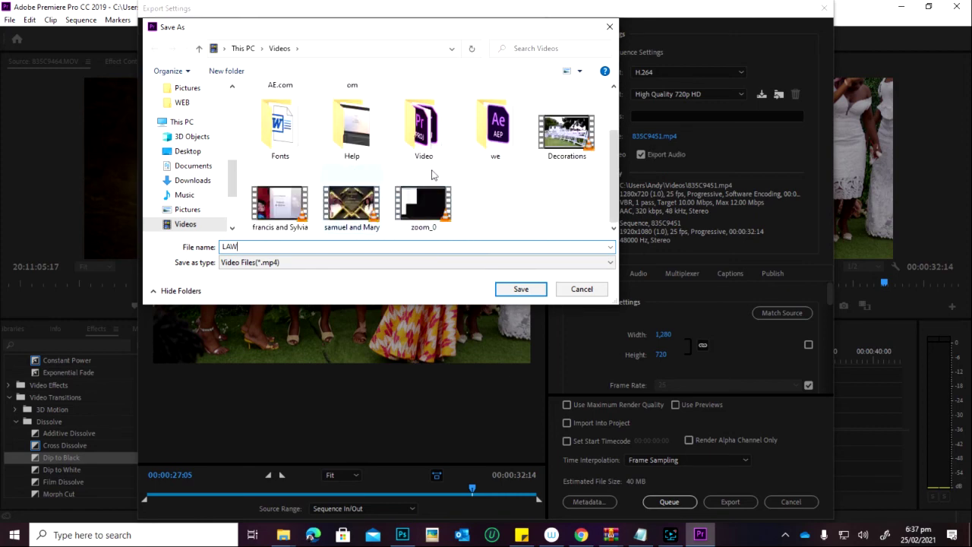
pyautogui.click(521, 289)
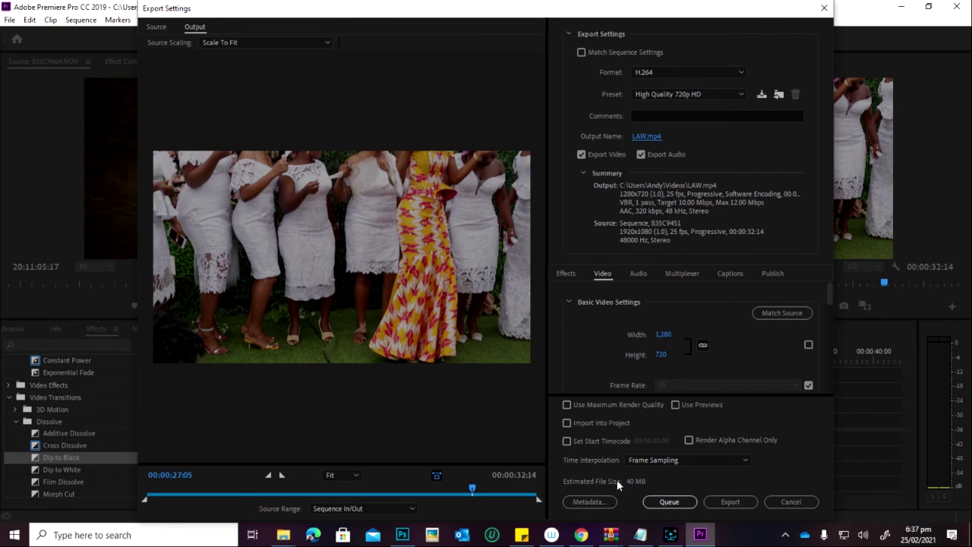
# - Lower the target bitrate to about 3.34 Mbps and the maximum to 8.23 Mbps, and export the video
pyautogui.moveTo(830, 297); pyautogui.dragTo(834, 368)
pyautogui.moveTo(675, 334); pyautogui.dragTo(670, 355)
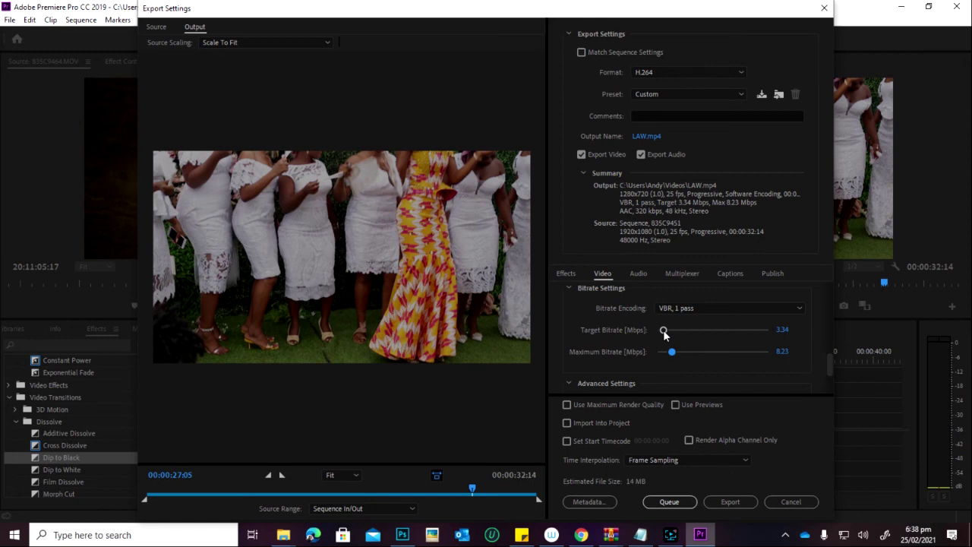
pyautogui.moveTo(663, 330)
pyautogui.mouseDown()
pyautogui.moveTo(687, 341)
pyautogui.moveTo(663, 341)
pyautogui.moveTo(667, 351)
pyautogui.moveTo(663, 330)
pyautogui.mouseUp()
pyautogui.click(658, 501)
pyautogui.click(655, 503)
pyautogui.click(729, 504)
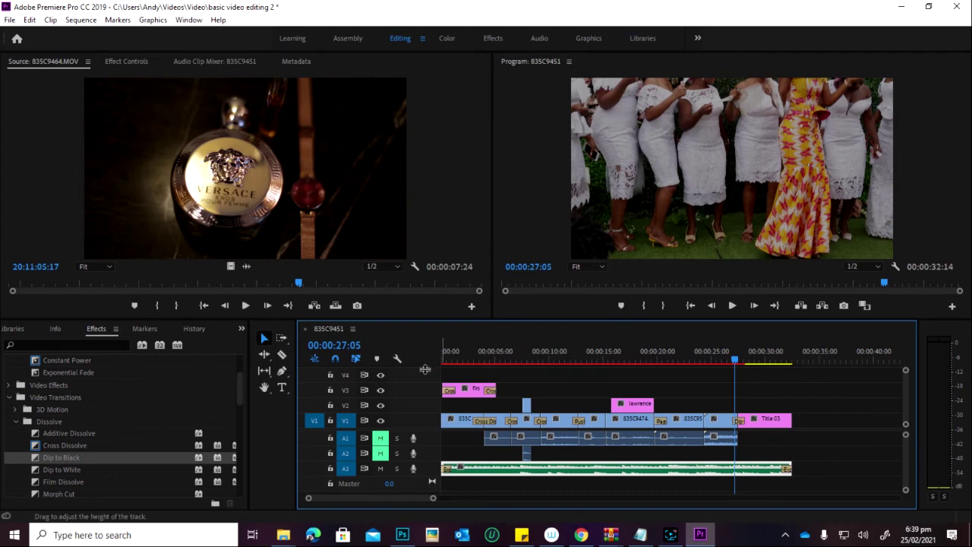
# - Switch to File Explorer, open the Videos folder and maximize its window
pyautogui.click(284, 535)
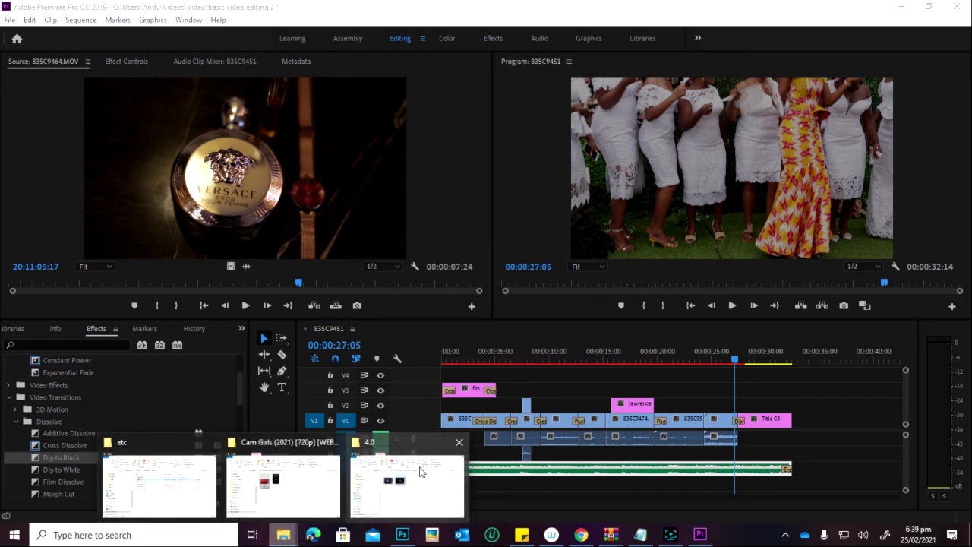
pyautogui.click(124, 490)
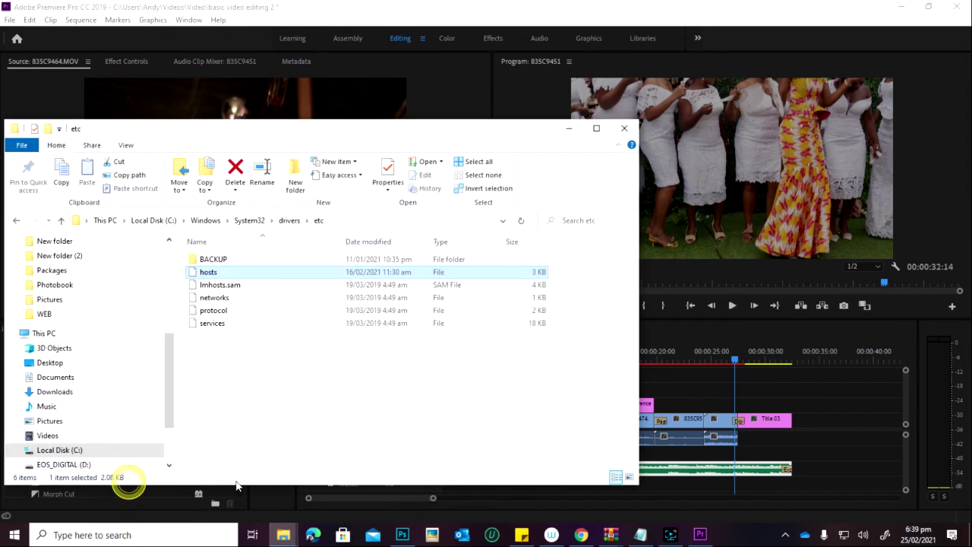
pyautogui.scroll(5, 63, 336)
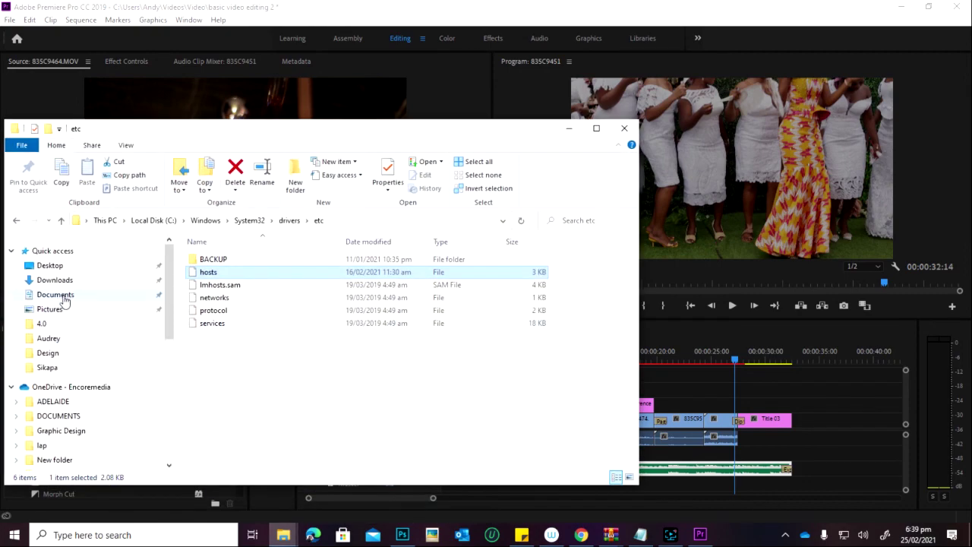
pyautogui.scroll(-2, 63, 372)
pyautogui.scroll(-3, 65, 377)
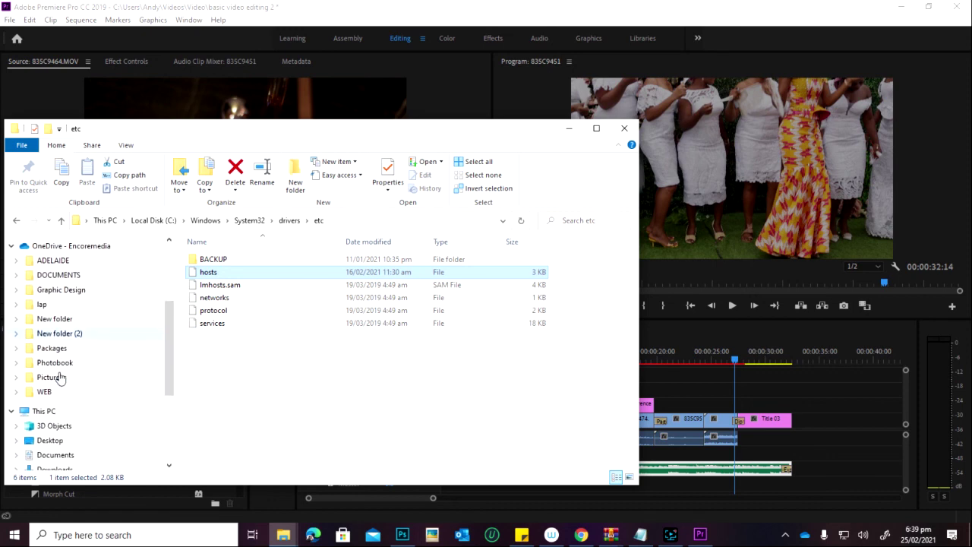
pyautogui.click(47, 450)
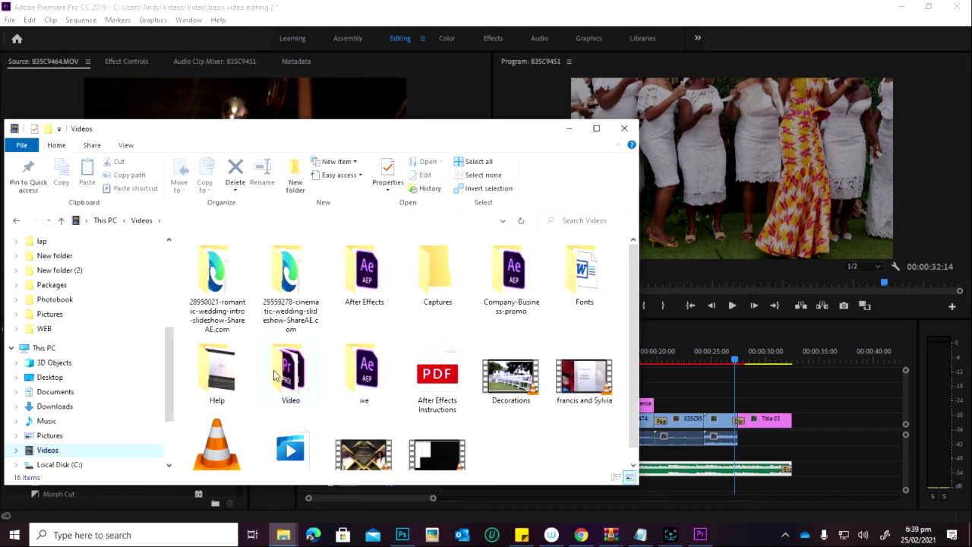
pyautogui.click(596, 128)
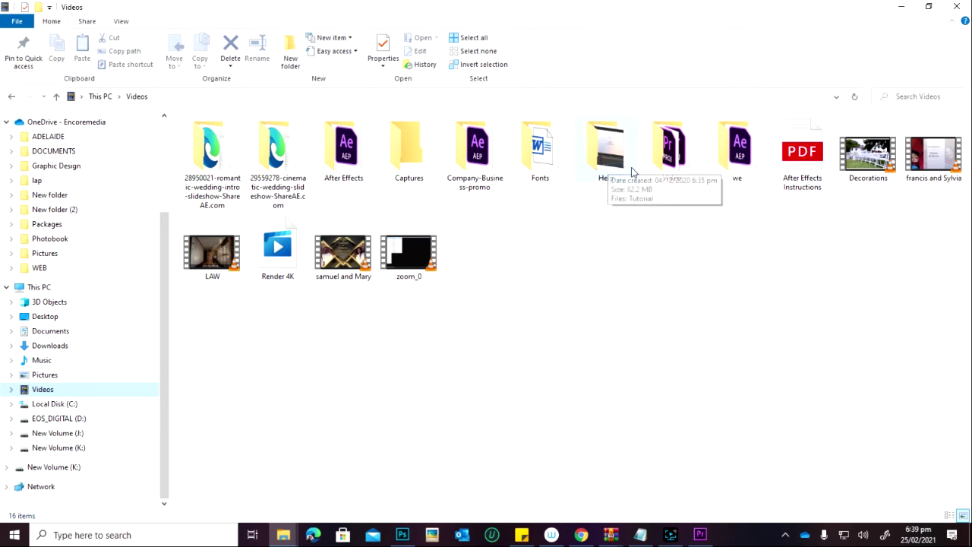
# - Play the exported LAW video full screen in VLC, skipping ahead to its ending, close the player and return to Premiere Pro
pyautogui.click(212, 257)
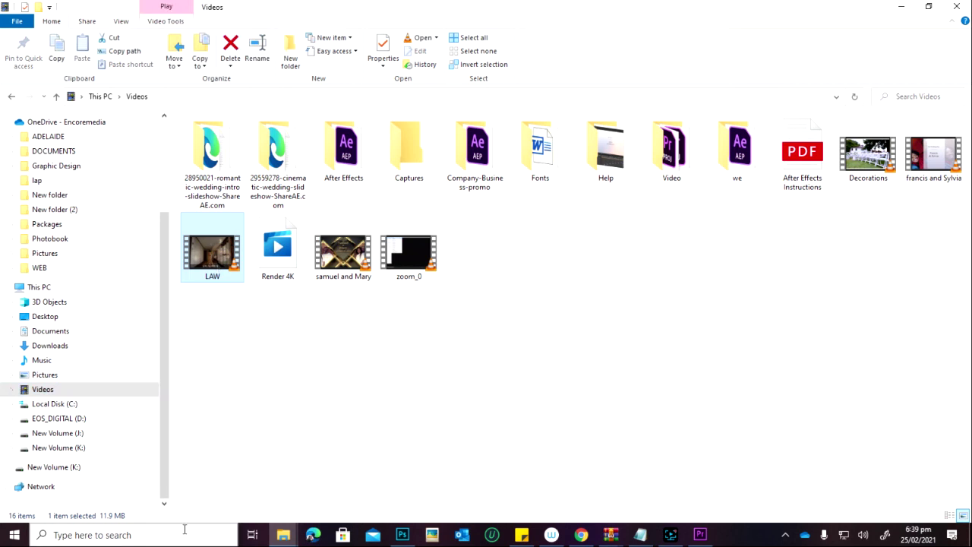
pyautogui.doubleClick(228, 259)
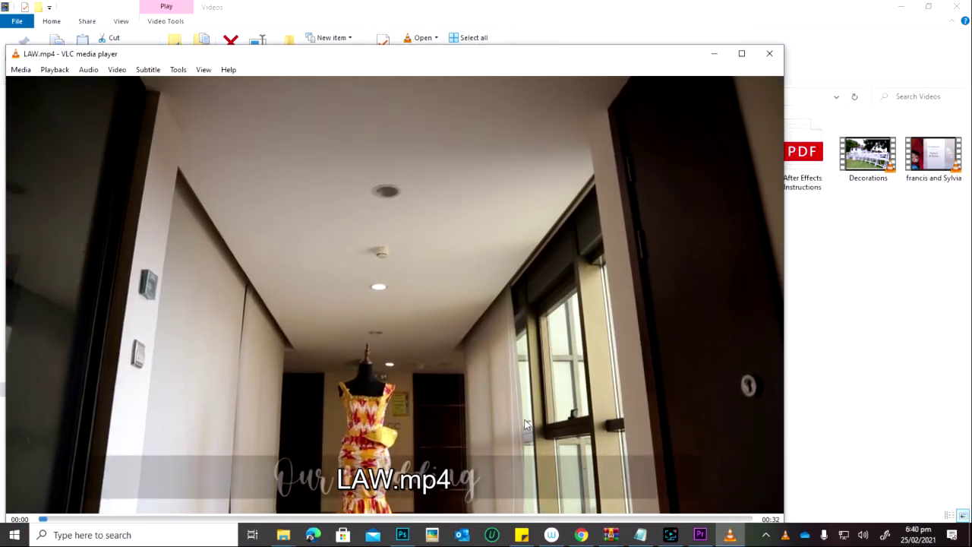
pyautogui.doubleClick(637, 410)
pyautogui.scroll(-4, 500, 420)
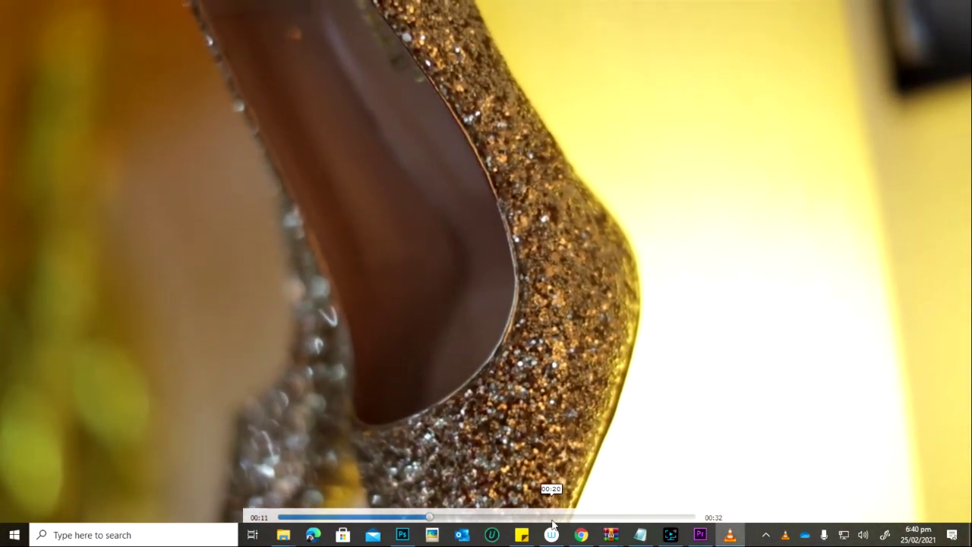
pyautogui.click(552, 520)
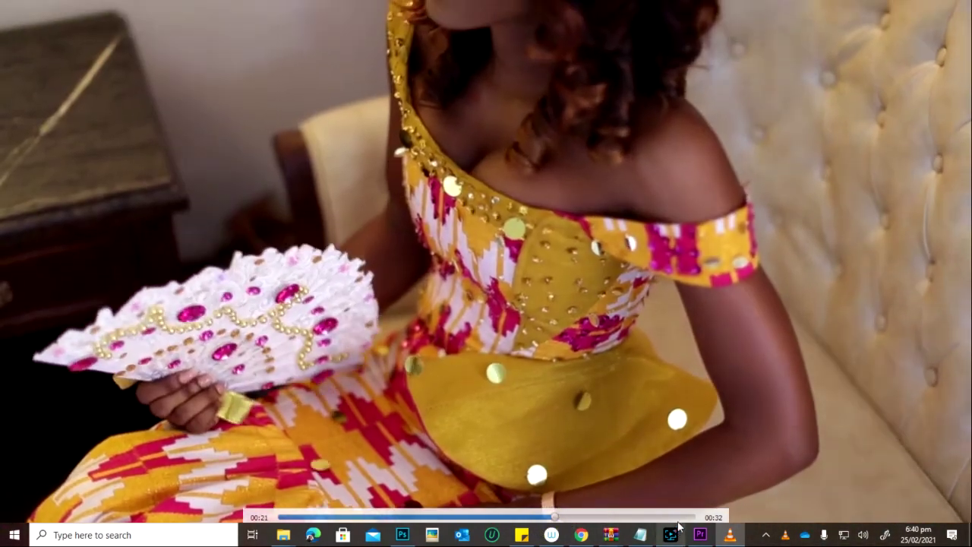
pyautogui.scroll(-3, 678, 517)
pyautogui.click(678, 517)
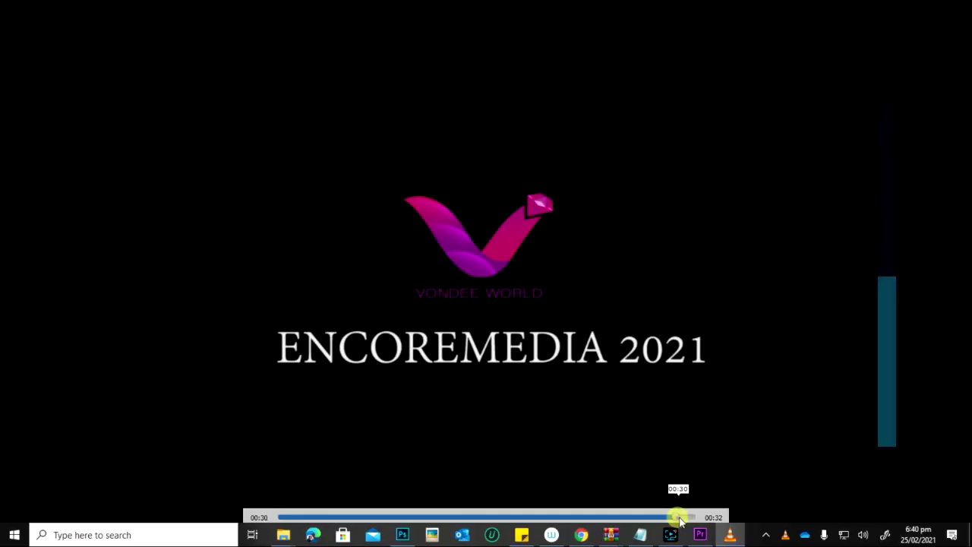
pyautogui.doubleClick(575, 372)
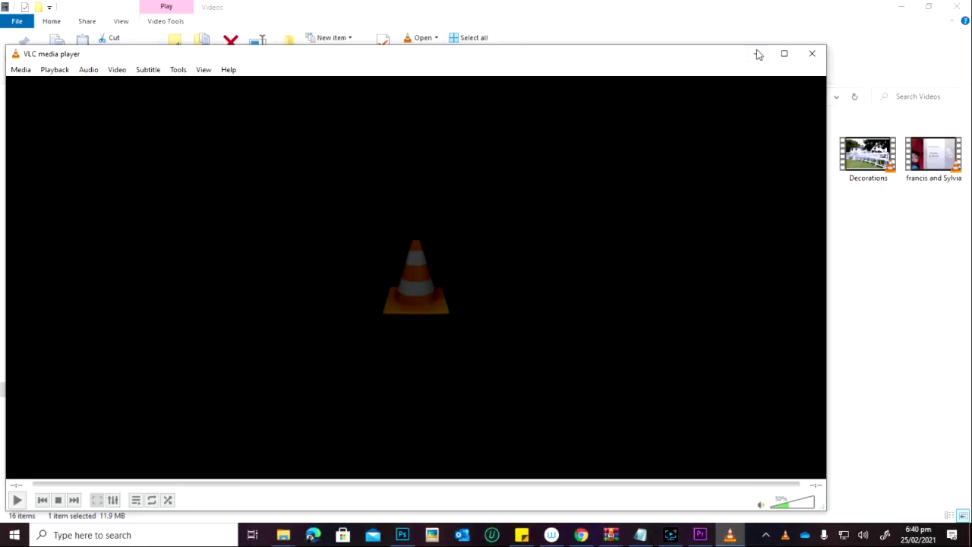
pyautogui.click(810, 53)
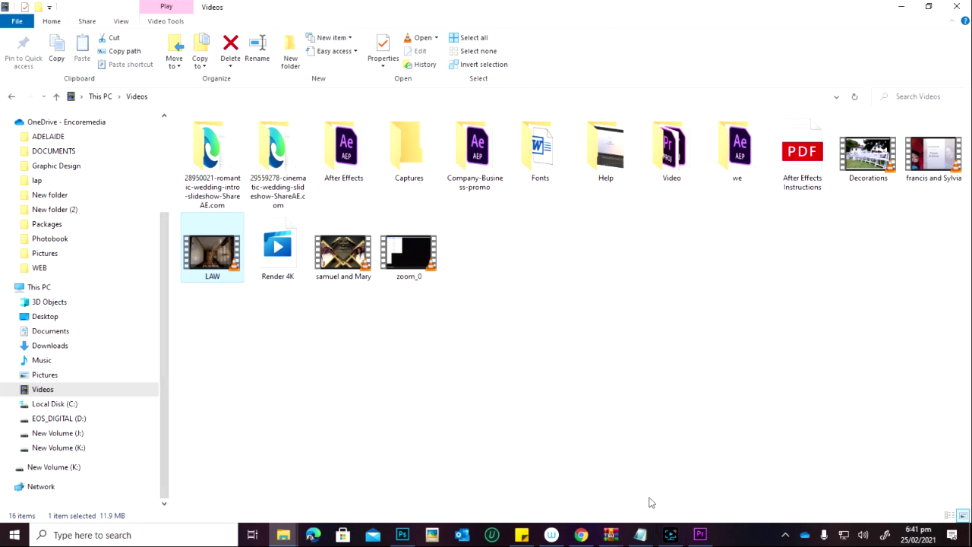
pyautogui.click(700, 535)
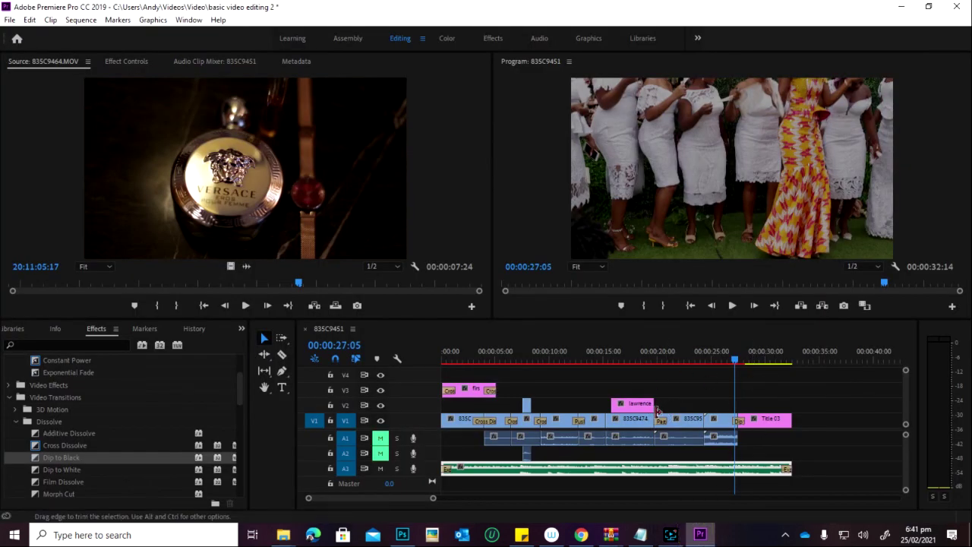